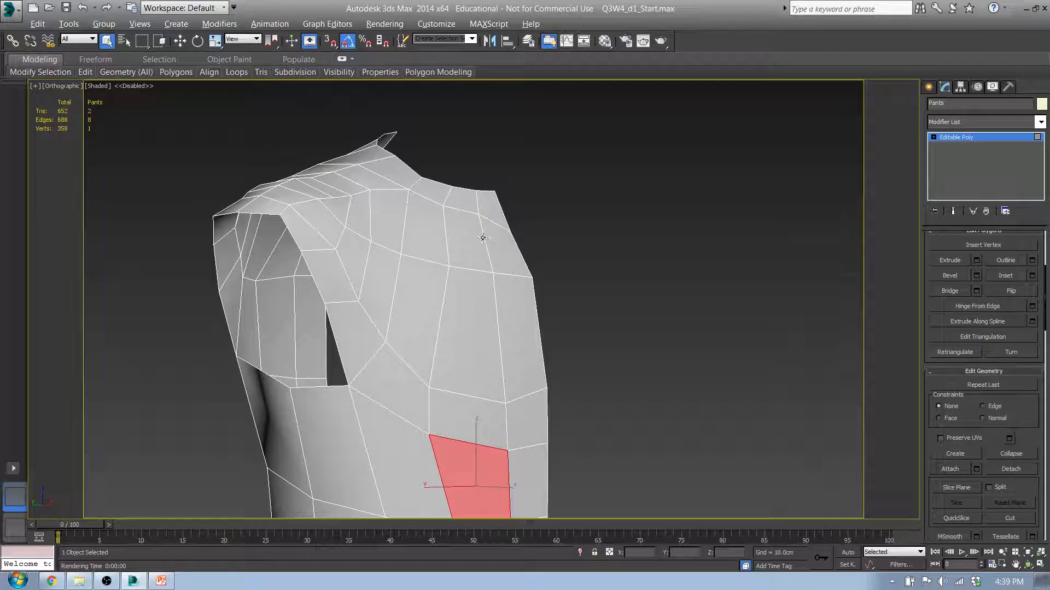
In the front view, apply the transparent blue material to the torso mesh so the reference photo shows through.
middle_click_drag(483, 237, 526, 257, "alt")
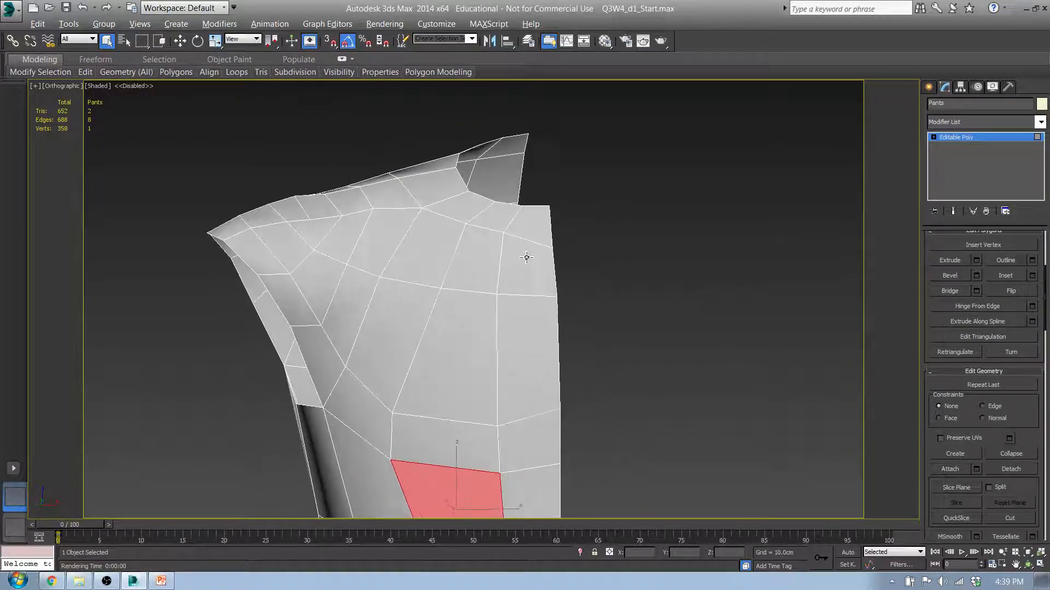
key("f")
scroll(491, 247, "up", 8)
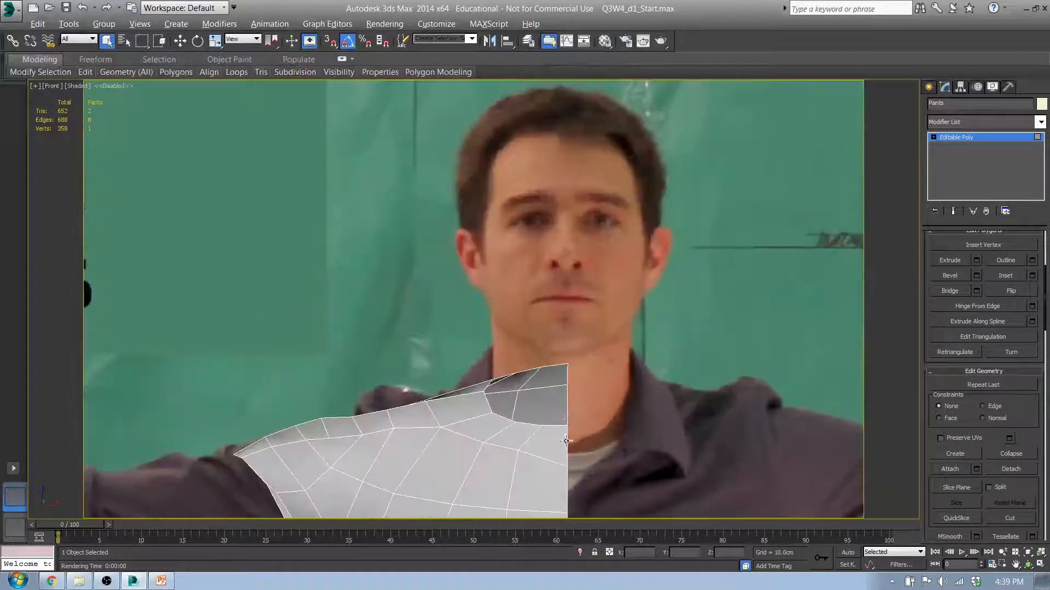
middle_click_drag(566, 440, 542, 224)
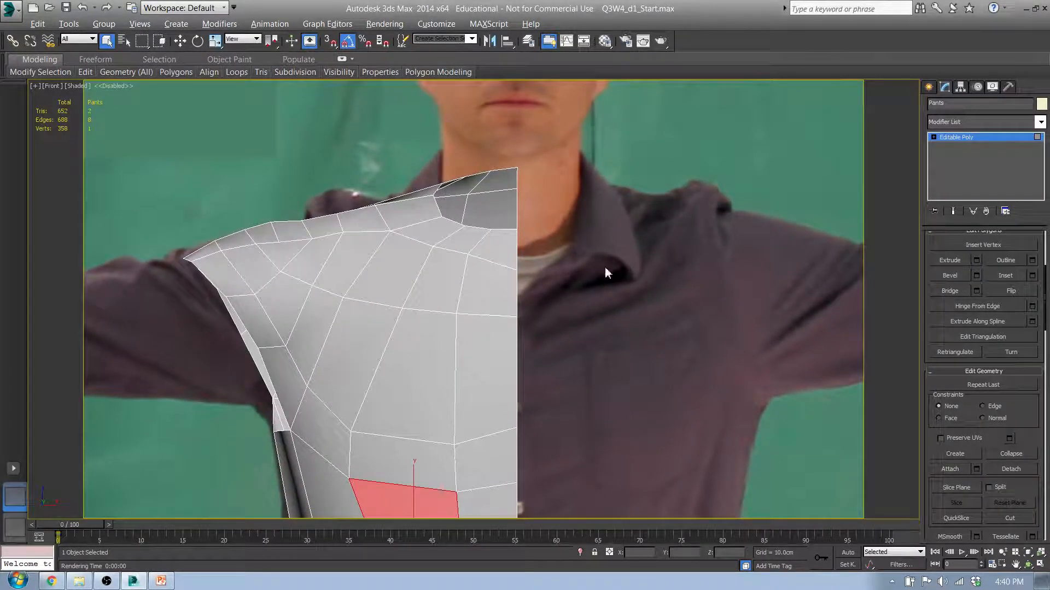
left_click(929, 87)
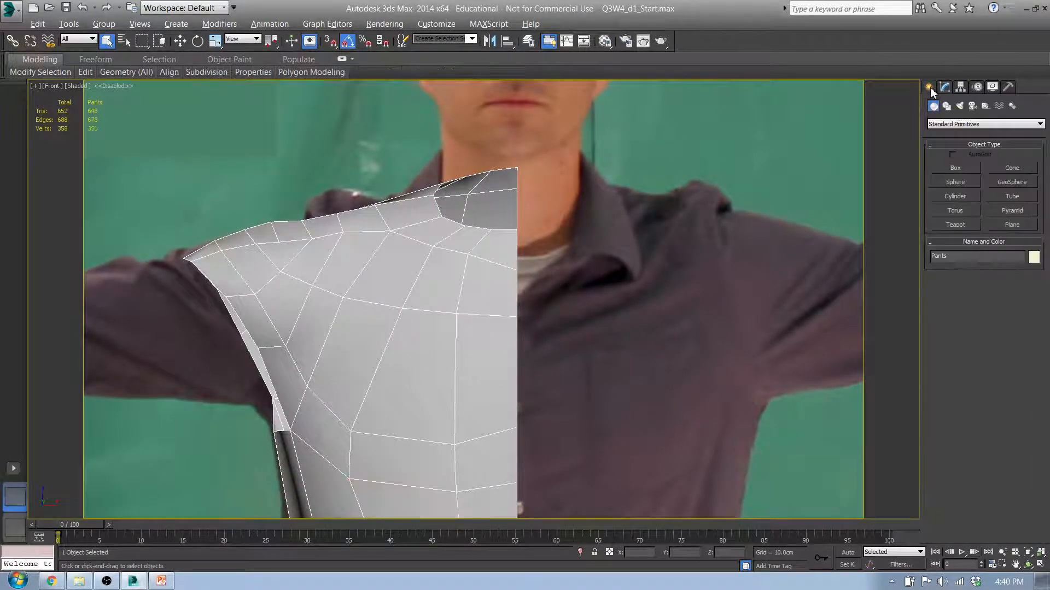
left_click(661, 203)
key("m")
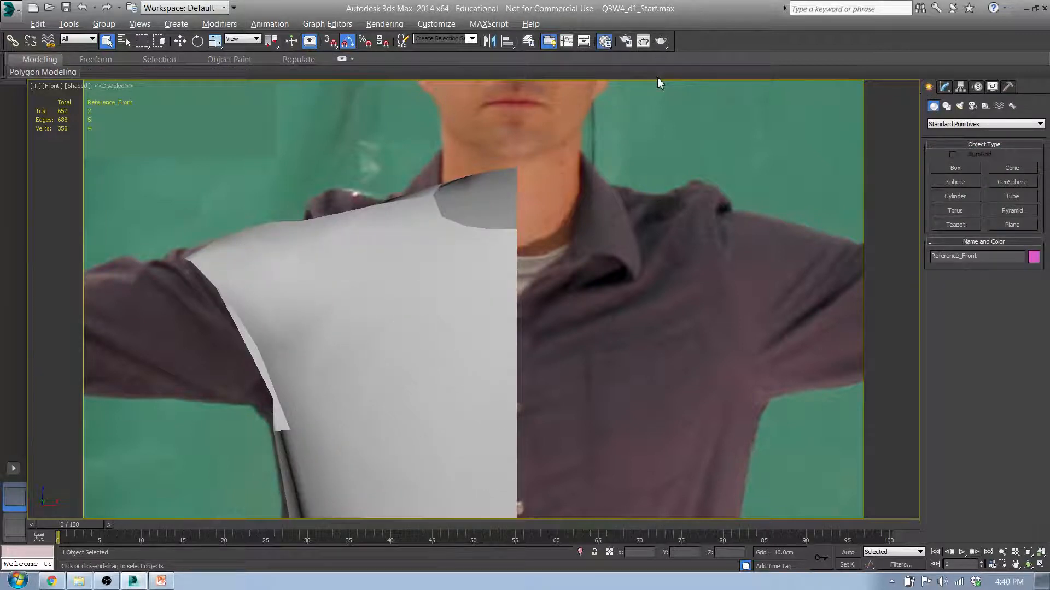
left_click_drag(299, 164, 436, 254)
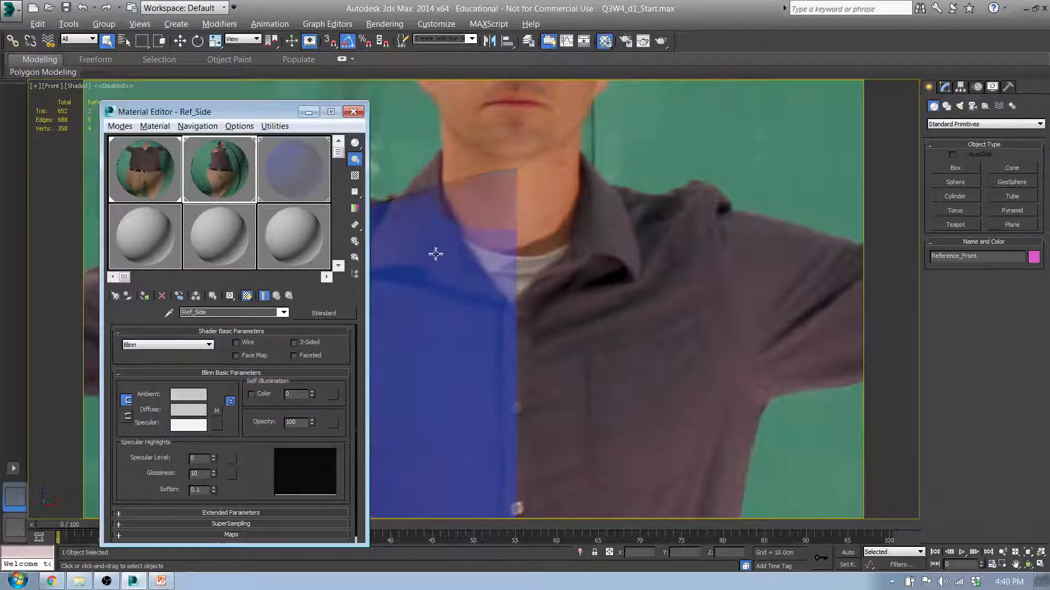
left_click(352, 112)
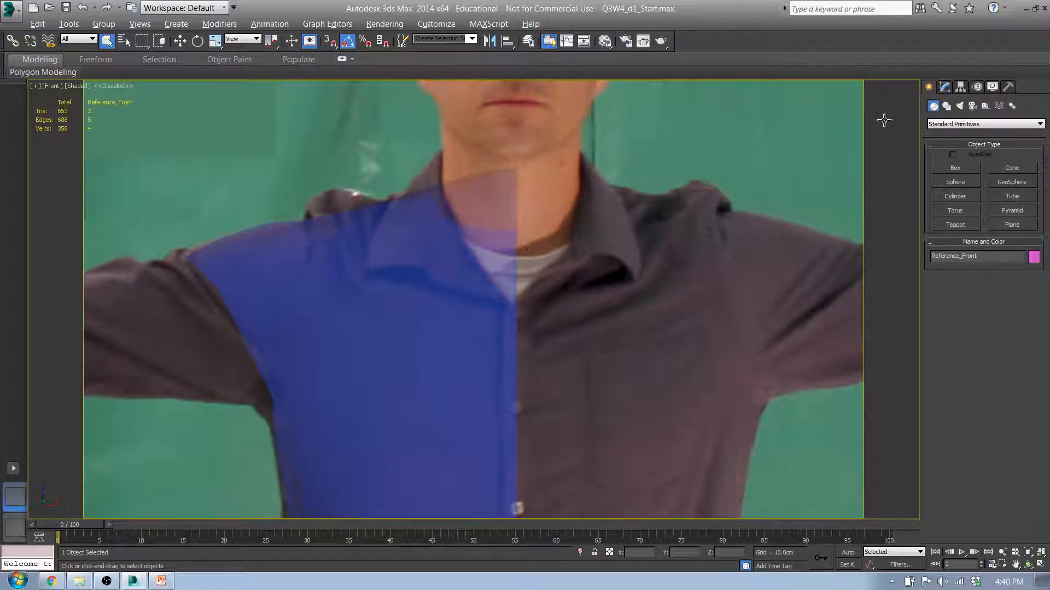
Lower the torso mesh's front neckline vertices, including the centre ones, to follow the neck opening in the front reference.
left_click(479, 289)
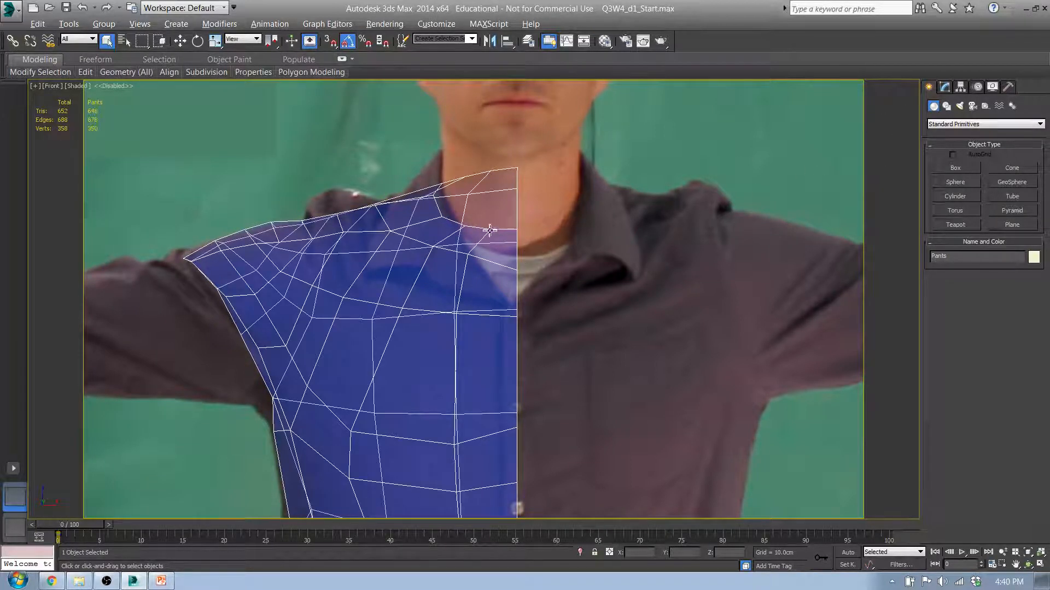
scroll(497, 213, "up", 3)
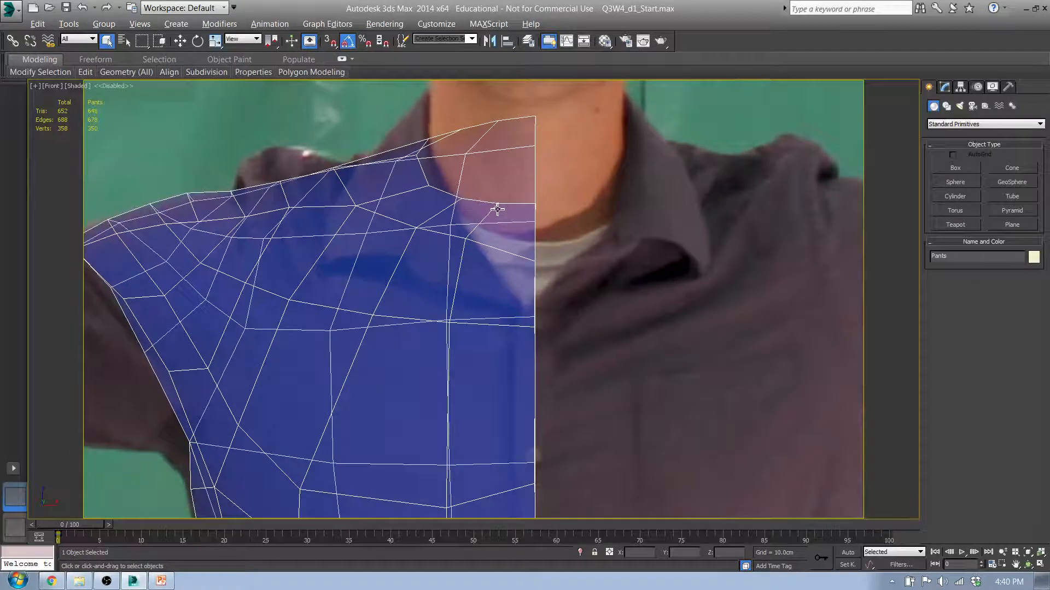
key("1")
left_click(462, 199)
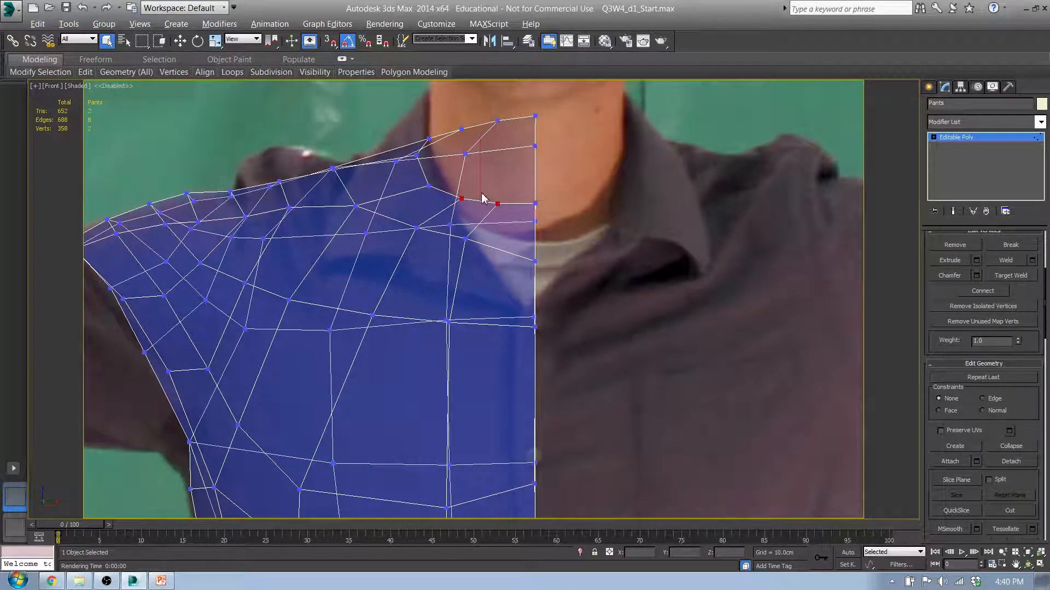
key("w")
left_click_drag(500, 184, 483, 193)
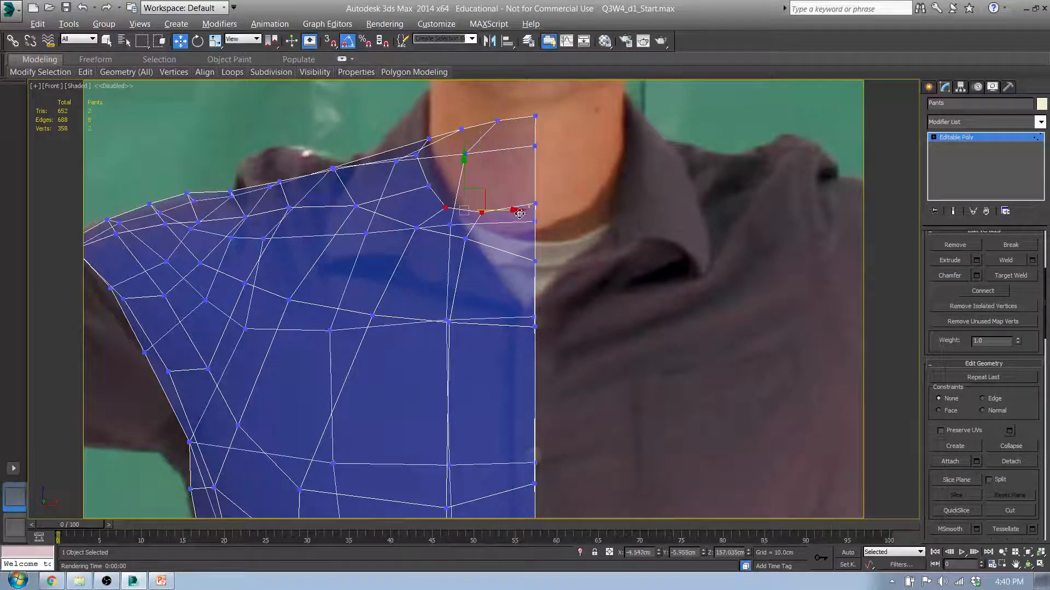
left_click(536, 204)
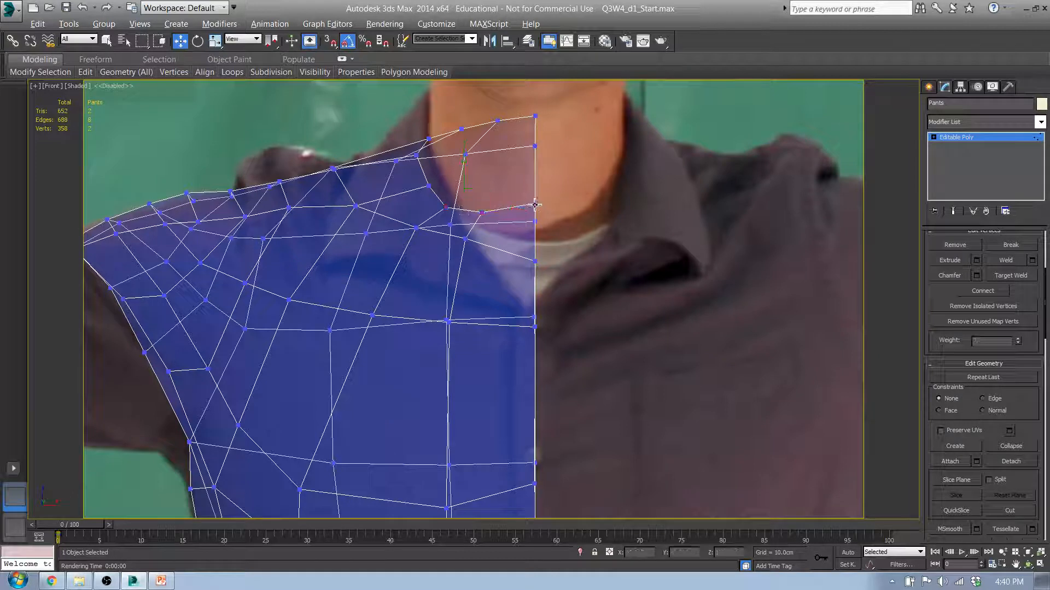
left_click_drag(537, 181, 482, 191)
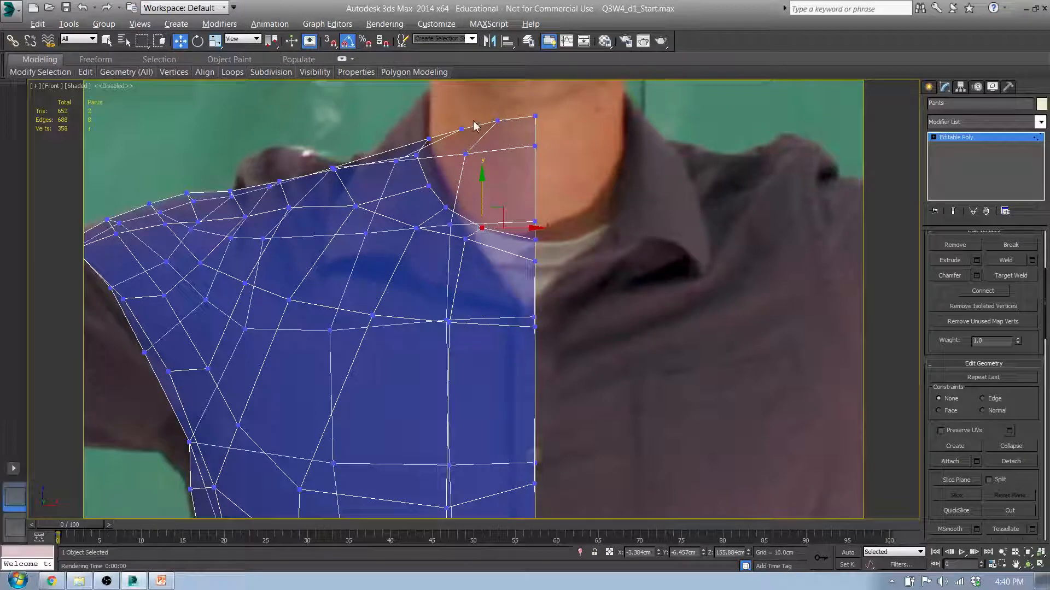
Lower the two back neckline vertices nearest the centre line slightly, levelling the centre one with its neighbour.
left_click_drag(481, 107, 577, 140)
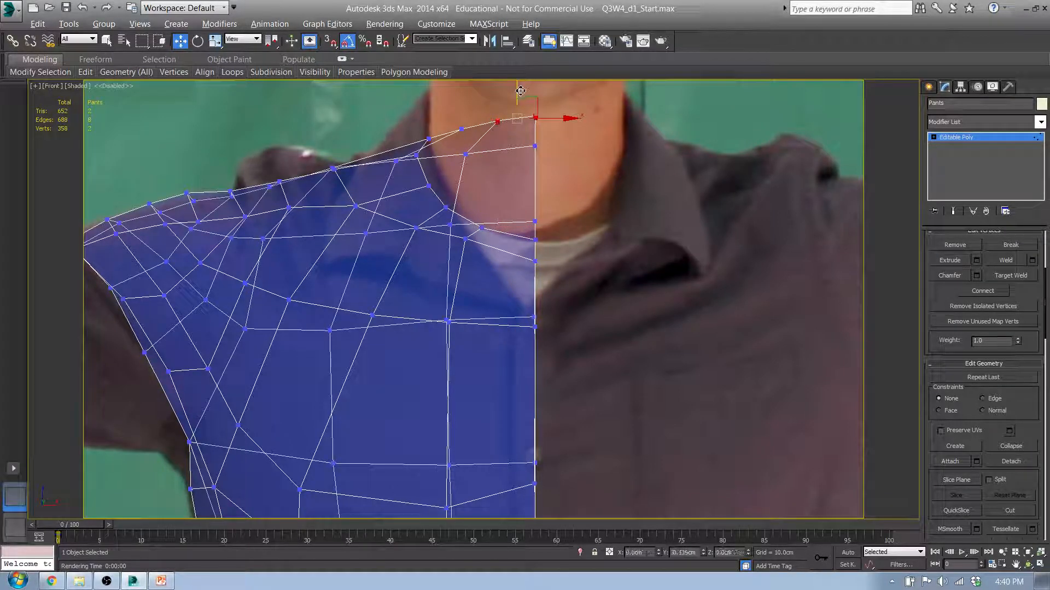
left_click_drag(519, 94, 519, 95)
left_click(535, 118)
left_click(536, 92)
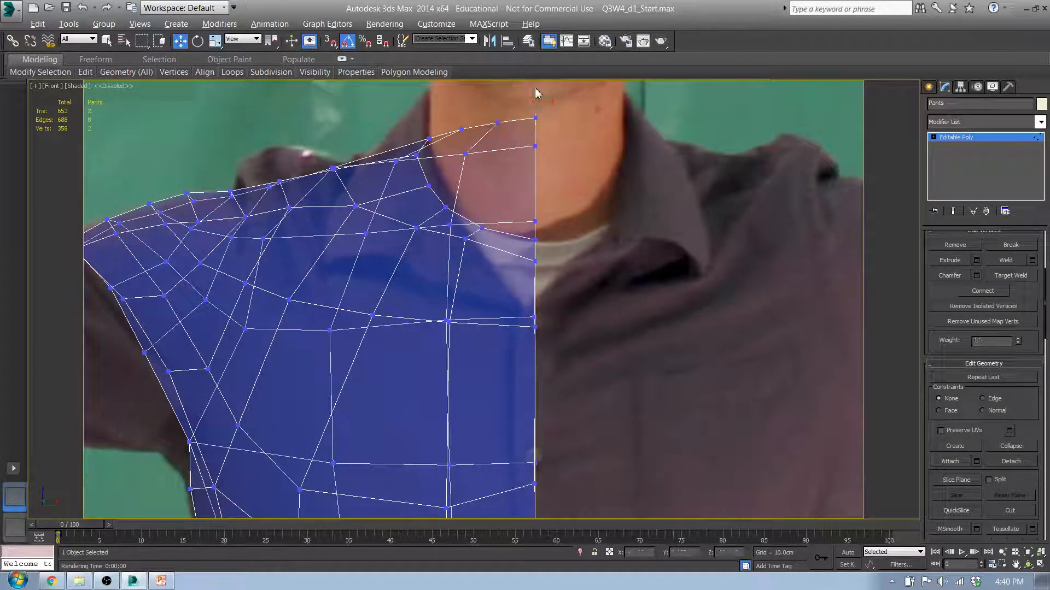
left_click(537, 118)
left_click_drag(538, 90, 538, 94)
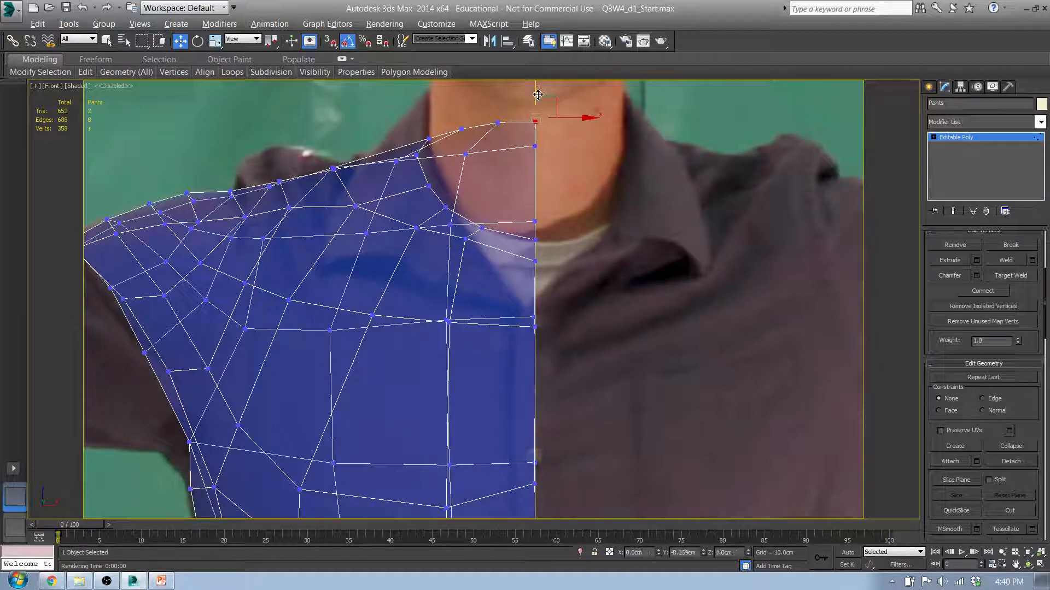
In the left view, reposition the back and shoulder neckline vertices to follow the base of the shirt collar.
middle_click_drag(574, 233, 500, 231)
key("l")
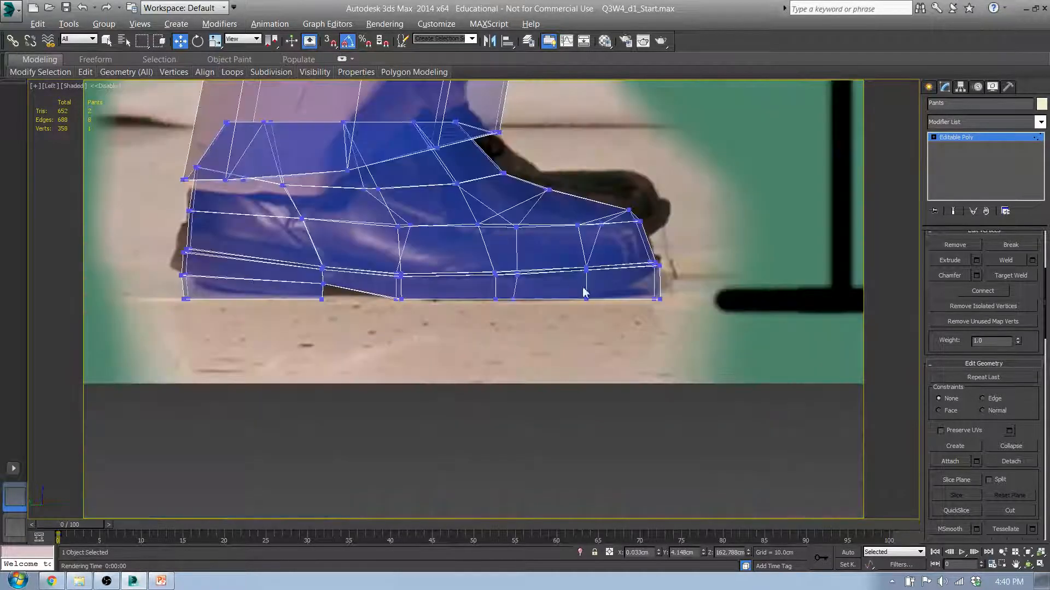
scroll(583, 291, "down", 3)
middle_click_drag(533, 201, 539, 355)
scroll(539, 355, "down", 5)
scroll(529, 199, "up", 8)
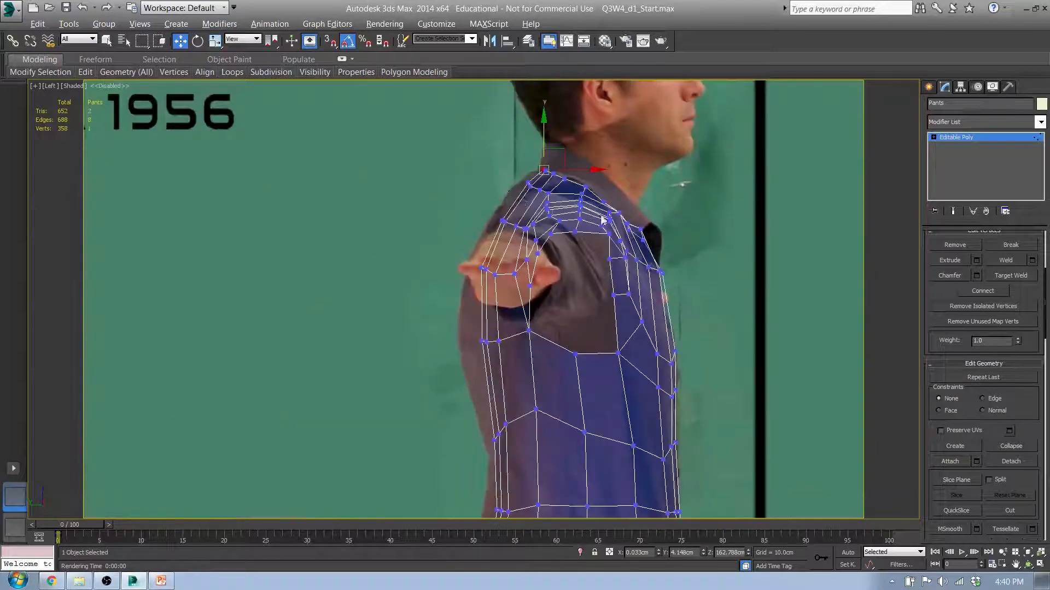
scroll(529, 195, "up", 5)
middle_click_drag(351, 141, 333, 289)
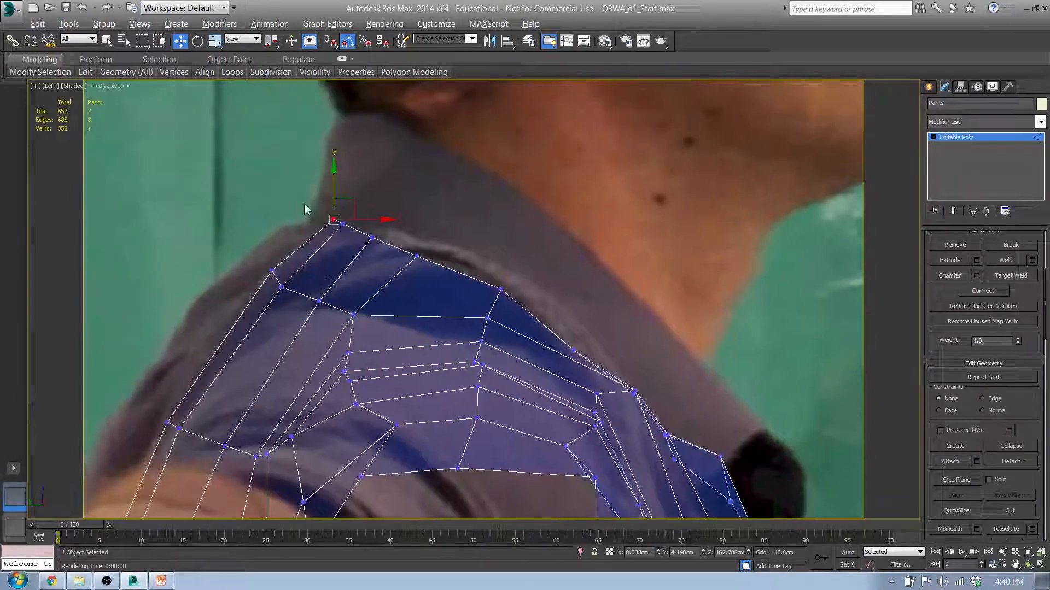
left_click_drag(351, 200, 339, 247)
key("ctrl+z")
left_click(377, 203)
left_click_drag(426, 260, 392, 215)
middle_click_drag(534, 266, 457, 219)
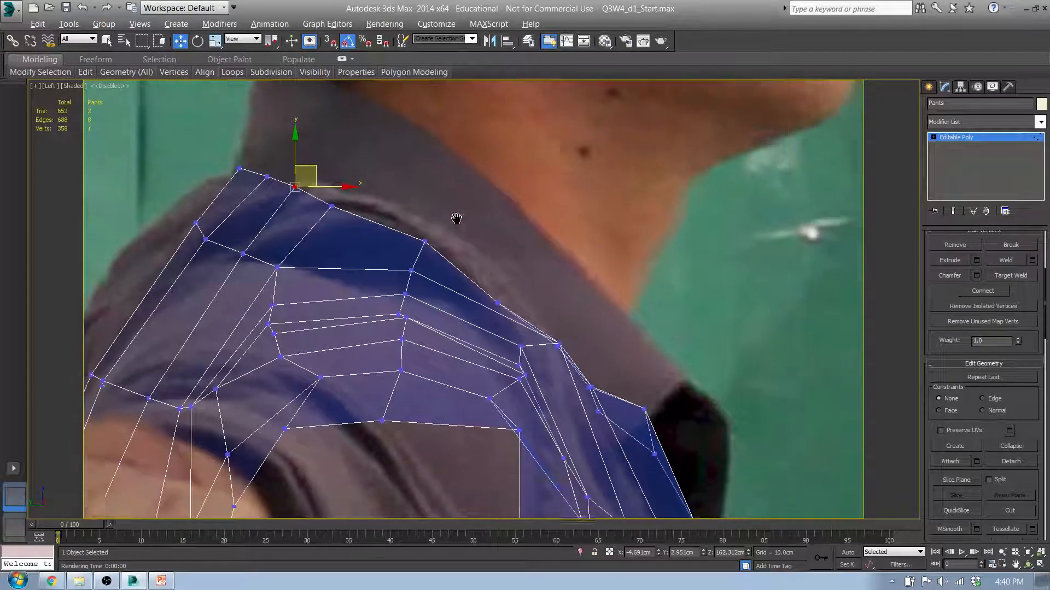
mouse_move(412, 215)
left_mouse_down()
mouse_move(438, 258)
mouse_move(441, 225)
mouse_move(424, 224)
left_mouse_up()
Pull the front neckline vertices back in the left view so they line up with the neck opening.
middle_click_drag(568, 328, 481, 211)
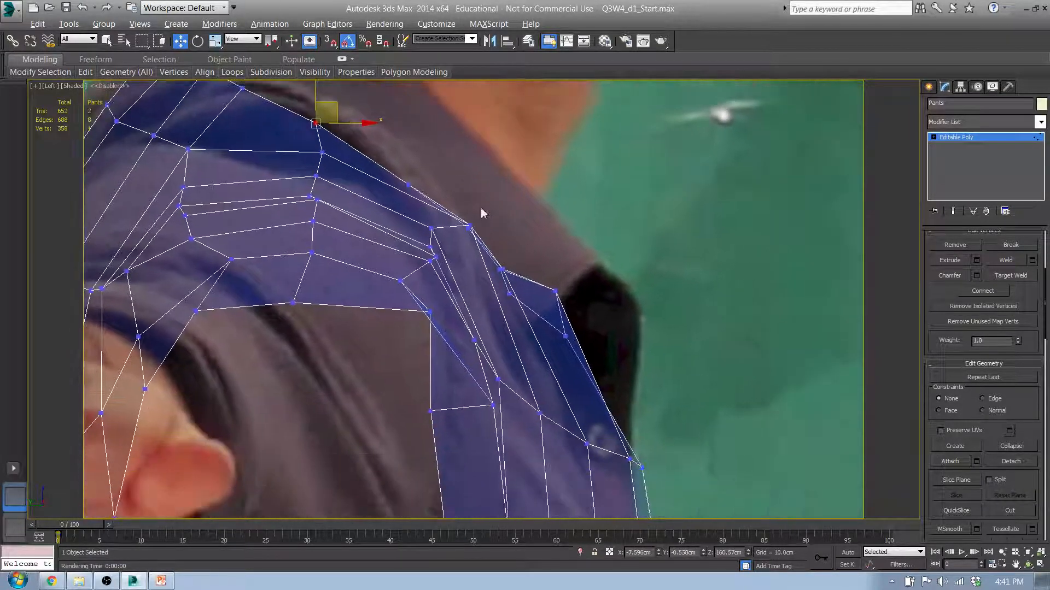
left_click(557, 291)
left_click_drag(593, 290, 562, 284)
middle_click_drag(613, 375, 585, 332)
scroll(485, 251, "down", 2)
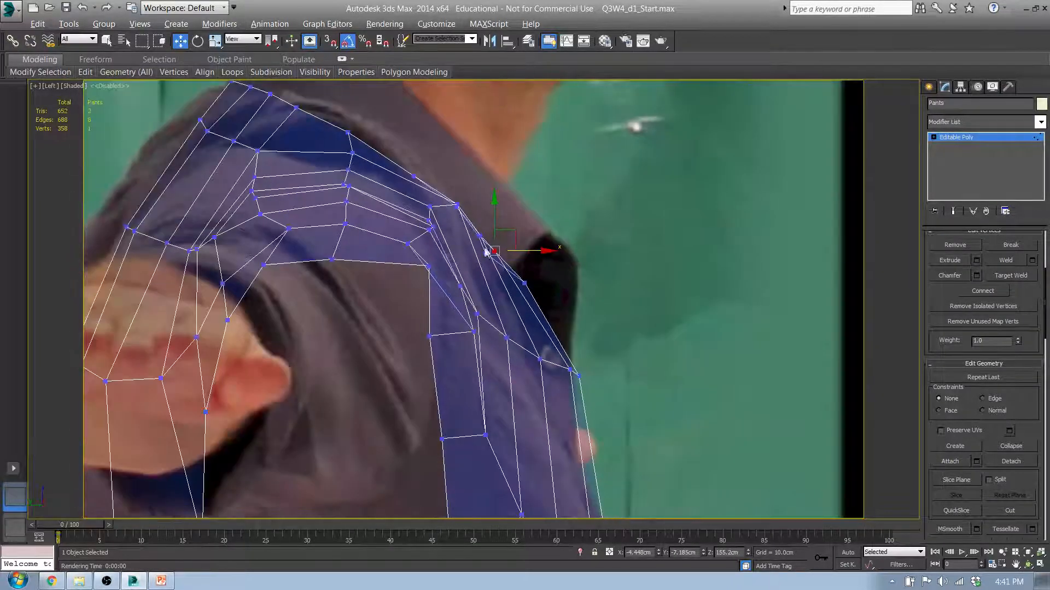
middle_click_drag(508, 256, 546, 483, "alt")
key("l")
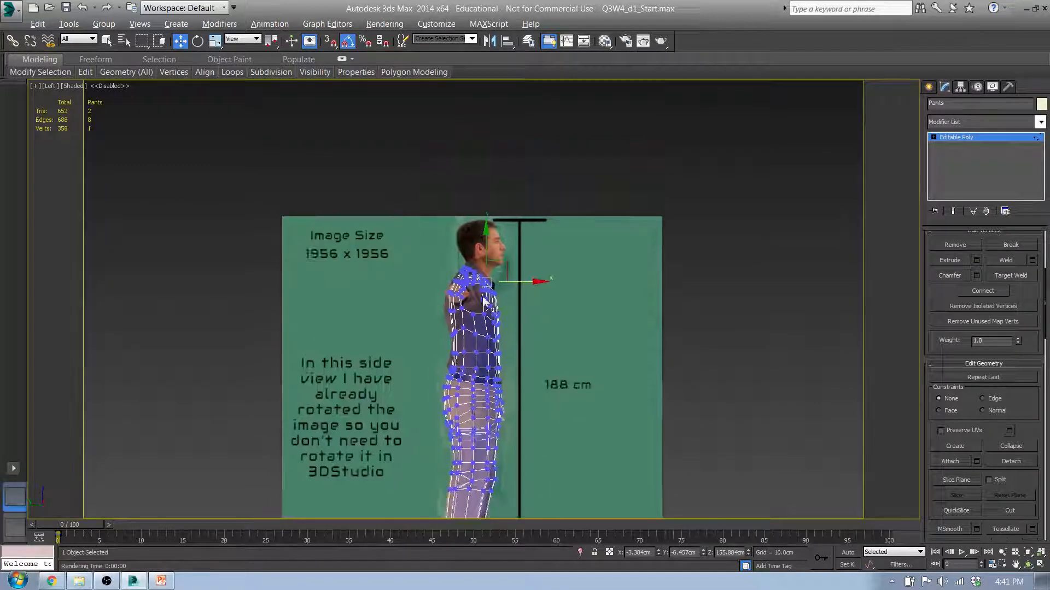
scroll(493, 281, "up", 6)
left_click_drag(514, 285, 510, 279)
Move the centre-front vertex just below the neckline slightly back toward the chest in the left view.
left_click(496, 322)
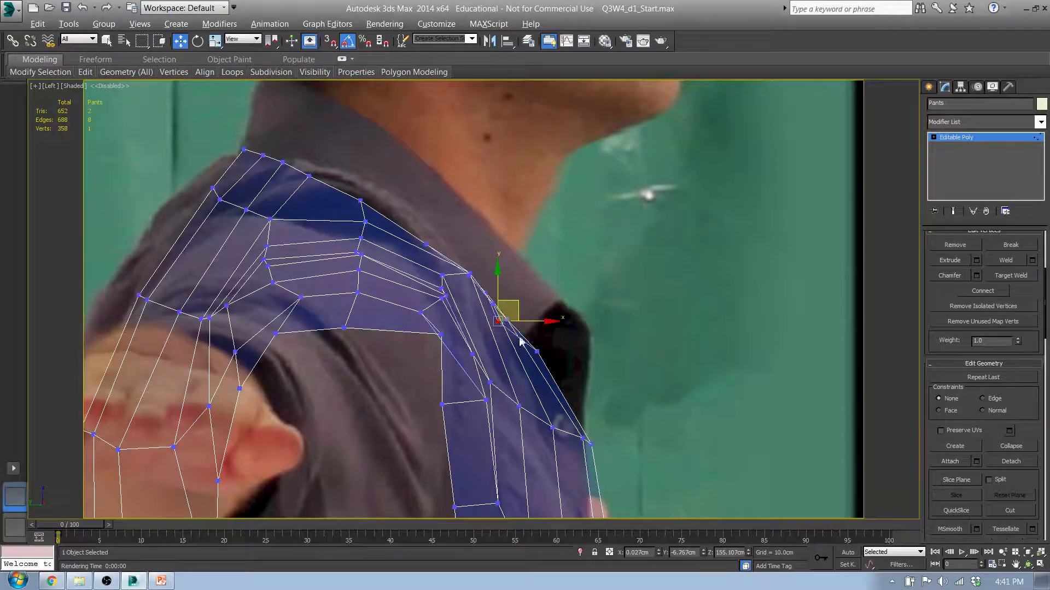
middle_click_drag(520, 344, 646, 363, "alt")
key("l")
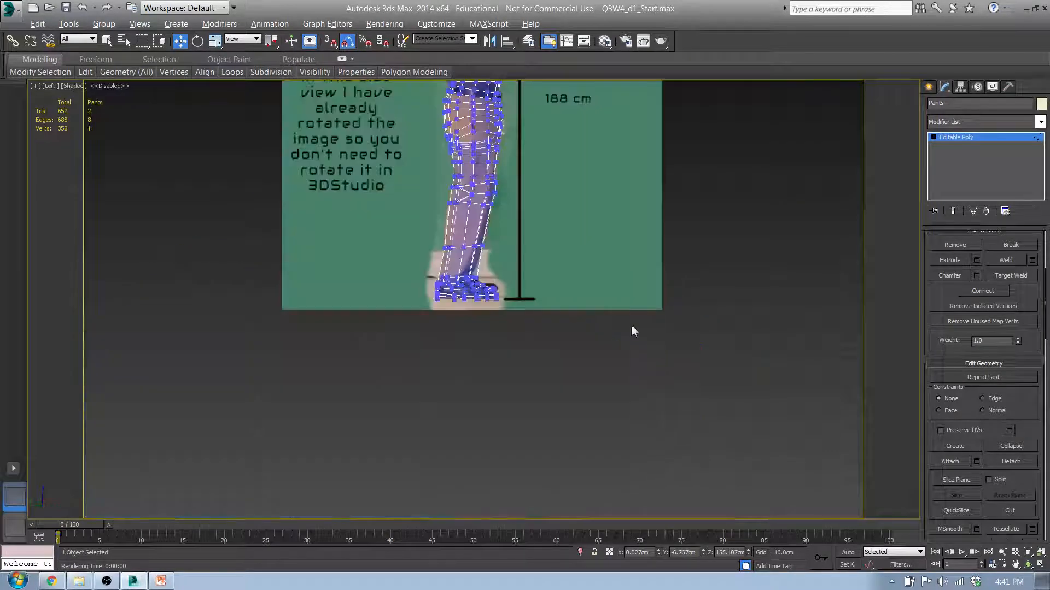
middle_click_drag(520, 148, 478, 462)
scroll(456, 308, "up", 8)
scroll(458, 308, "up", 5)
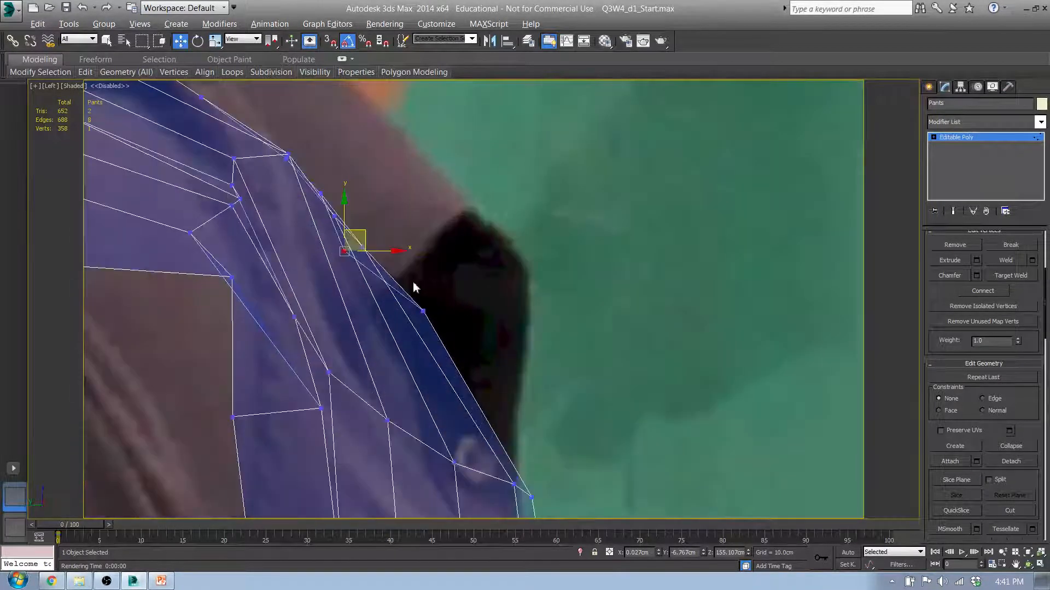
middle_click_drag(467, 341, 467, 219)
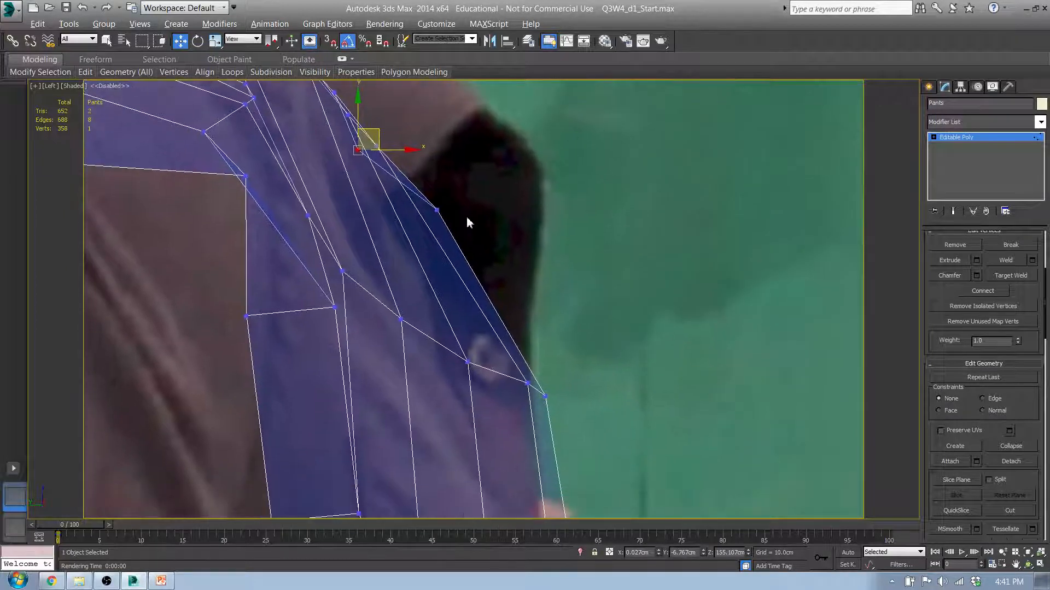
left_click(438, 210)
left_click_drag(455, 192, 443, 203)
Shift the two front upper-chest vertices beside the shirt button back to match the shirt's front profile.
middle_click_drag(557, 370, 564, 268)
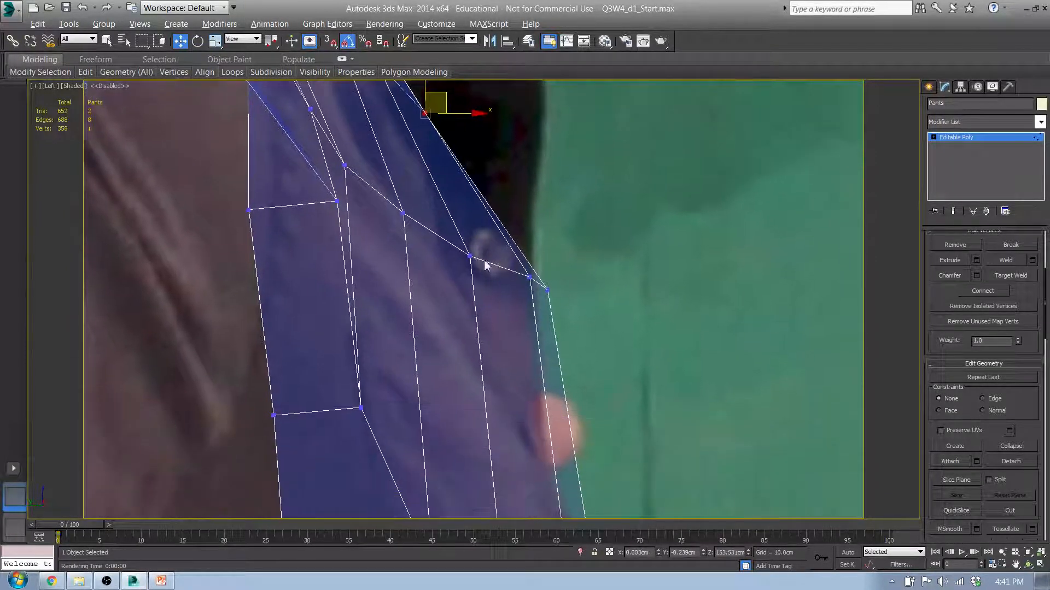
left_click_drag(529, 313, 563, 282)
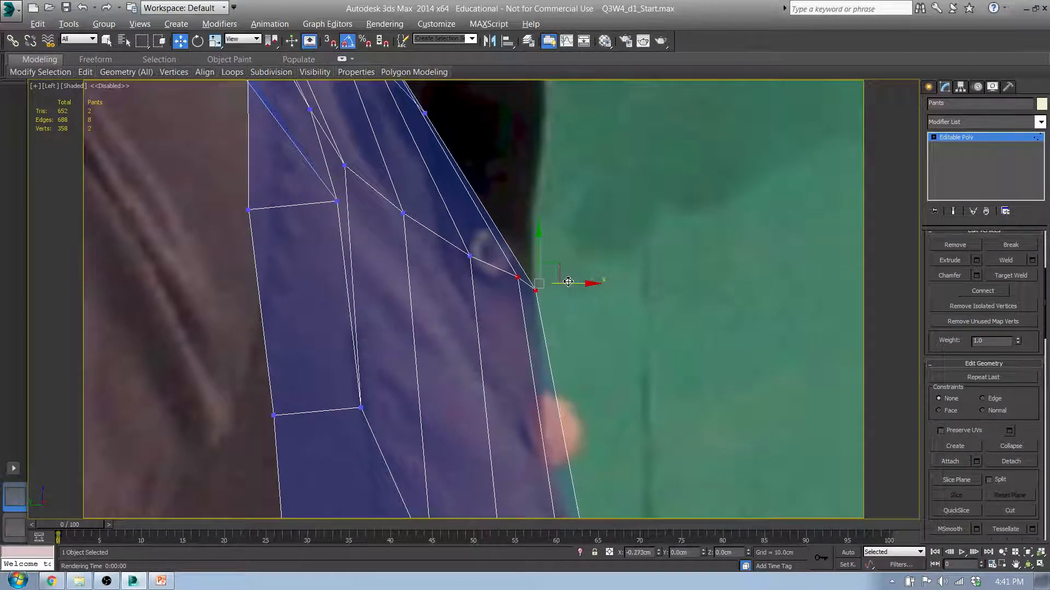
scroll(566, 353, "down", 3)
scroll(568, 370, "down", 2)
middle_click_drag(620, 459, 591, 250)
scroll(572, 260, "up", 3)
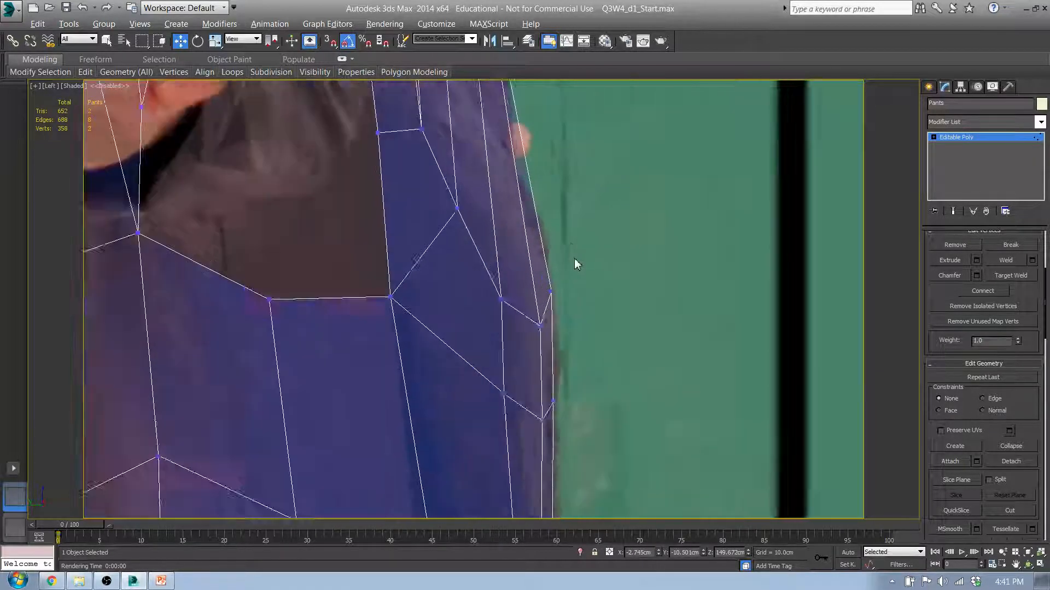
scroll(571, 259, "down", 1)
middle_click_drag(541, 194, 557, 347)
left_click_drag(479, 194, 549, 266)
left_click_drag(552, 226, 539, 226)
Raise the two neighbouring vertices in the upper-chest row to even out its curve in the left view.
left_click(479, 213)
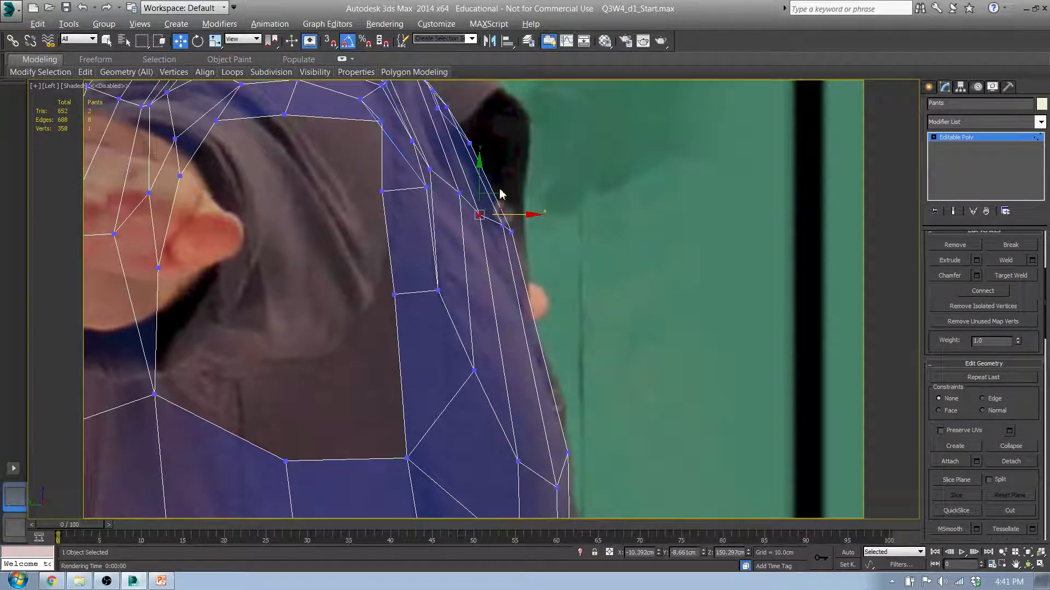
left_click_drag(502, 191, 503, 189)
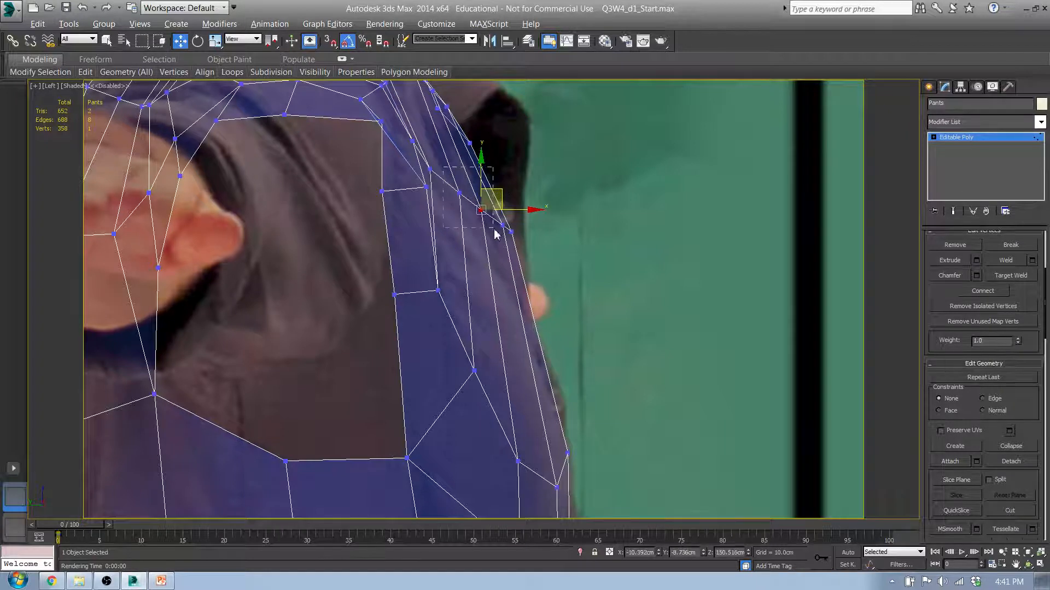
left_click_drag(495, 230, 495, 228)
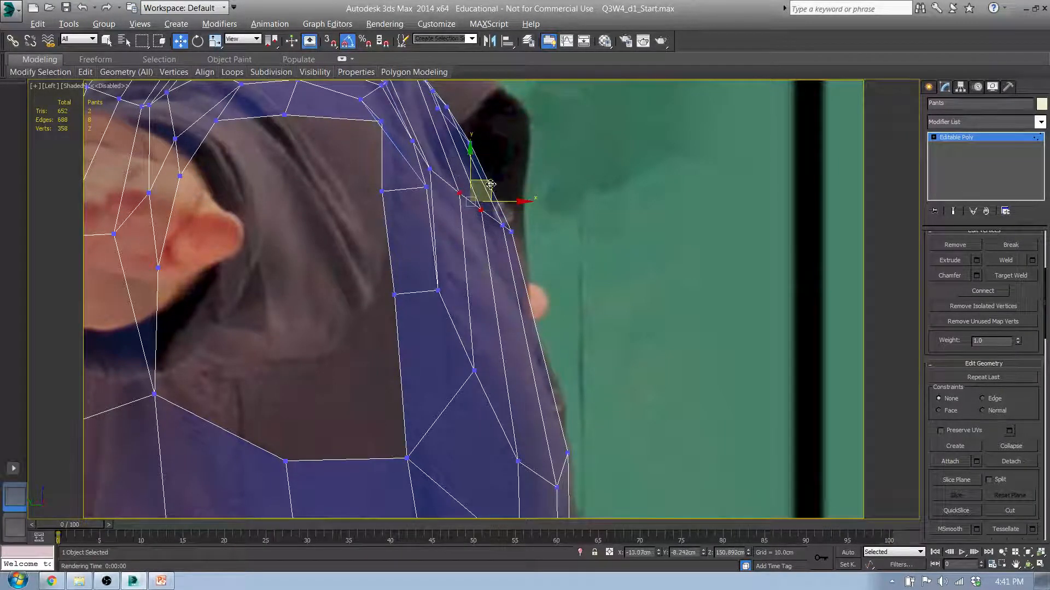
left_click_drag(490, 184, 517, 206)
Nudge the two front-most lower-chest vertices to fit the side profile, and return to the front view.
middle_click_drag(548, 277, 538, 248)
left_click_drag(592, 464, 537, 383)
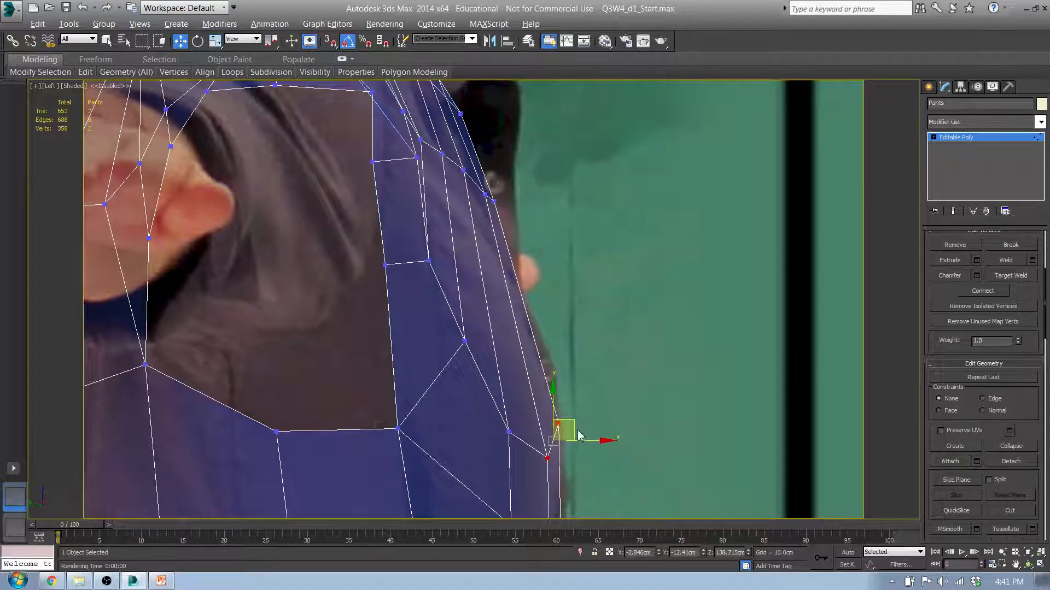
middle_click_drag(578, 378, 472, 245, "alt")
key("f")
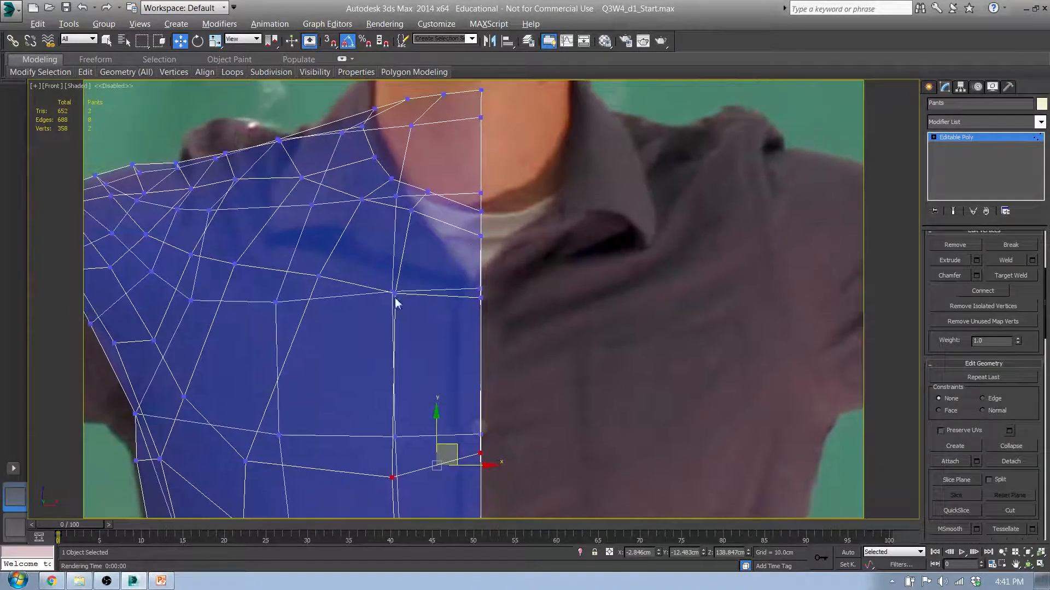
Reposition the upper-chest vertex outboard of the shirt placket to even out its row, and return to the front view.
left_click(321, 277)
middle_click_drag(297, 325, 348, 276, "alt")
left_click_drag(365, 255, 345, 276)
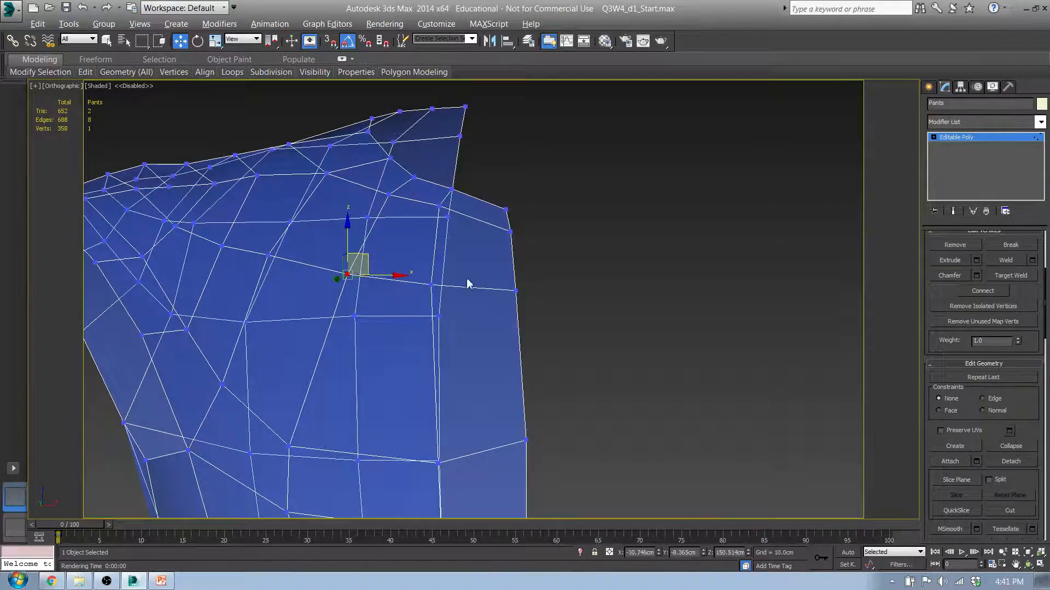
mouse_move(469, 284)
middle_mouse_down("alt")
mouse_move(510, 326)
mouse_move(481, 333)
mouse_move(474, 290)
mouse_move(461, 286)
middle_mouse_up("alt")
left_click(478, 330)
key("f")
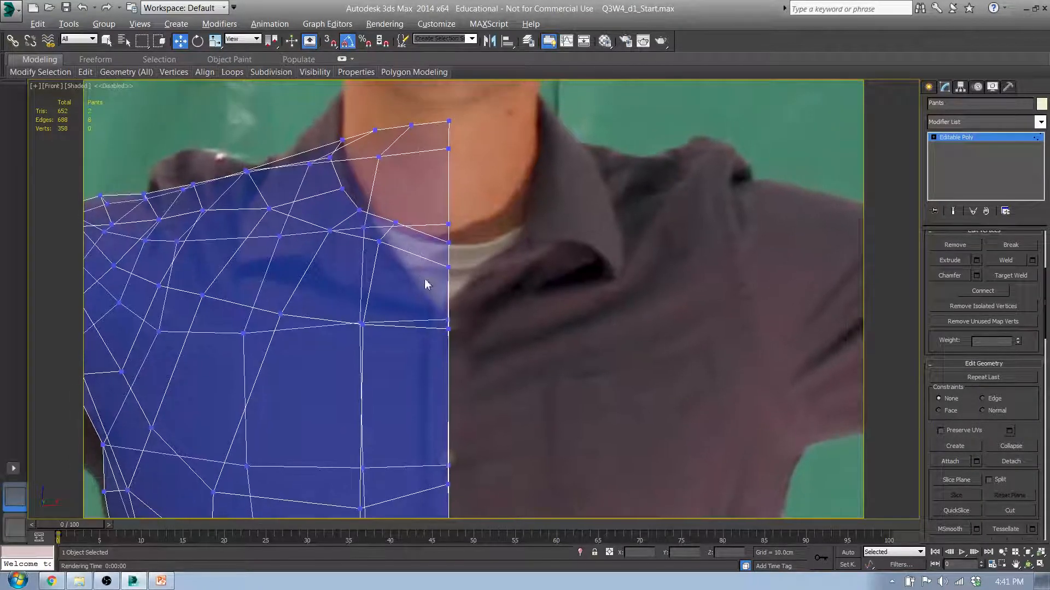
Move the centre-front vertex below the neckline and its neighbour slightly forward and down to match the side profile.
middle_click_drag(360, 233, 440, 251, "alt")
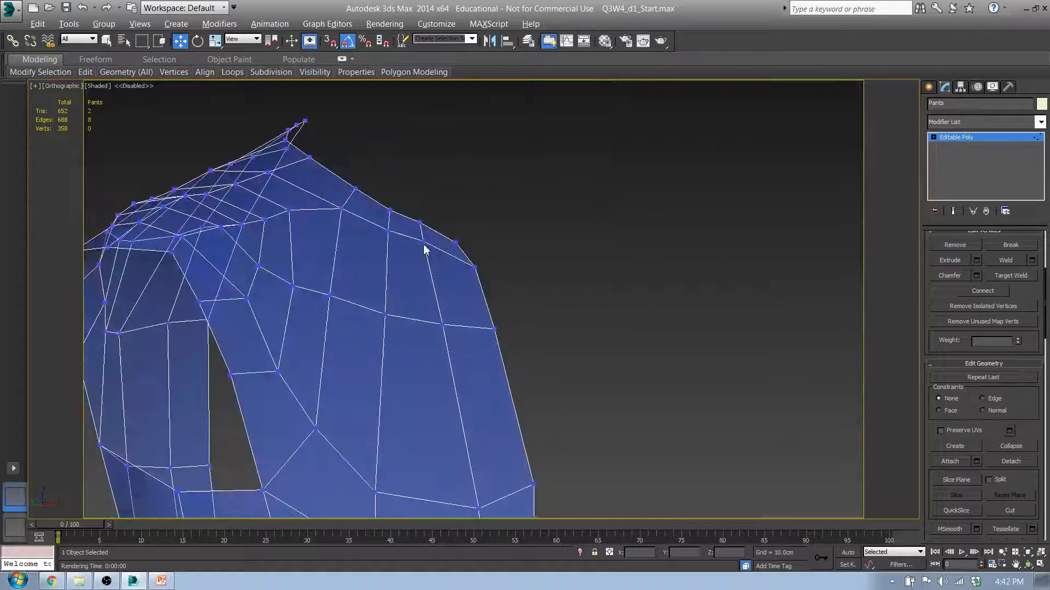
left_click(424, 241)
left_click(476, 267, "ctrl")
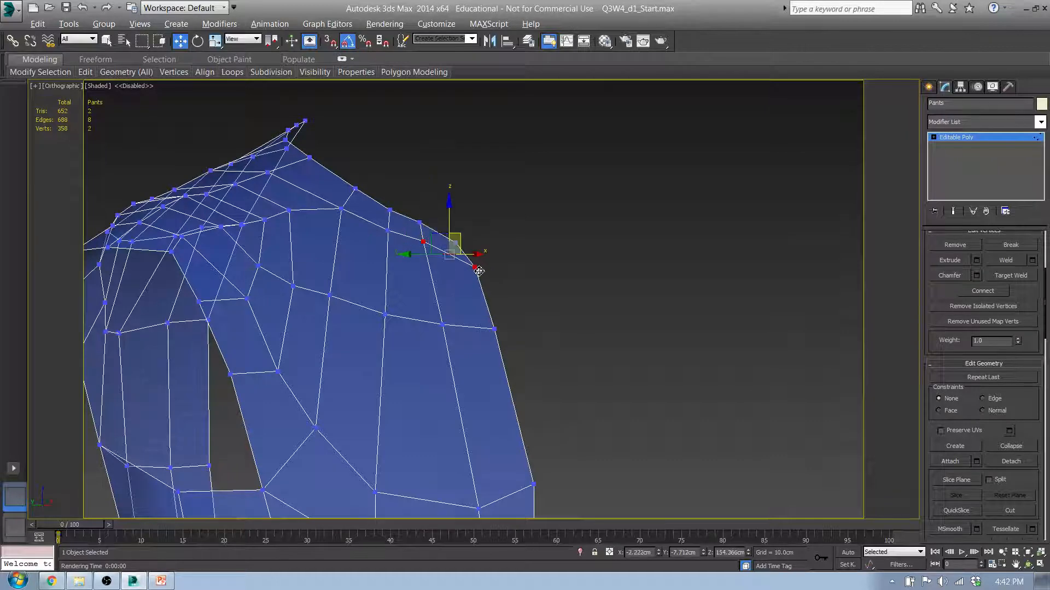
key("l")
scroll(401, 223, "up", 10)
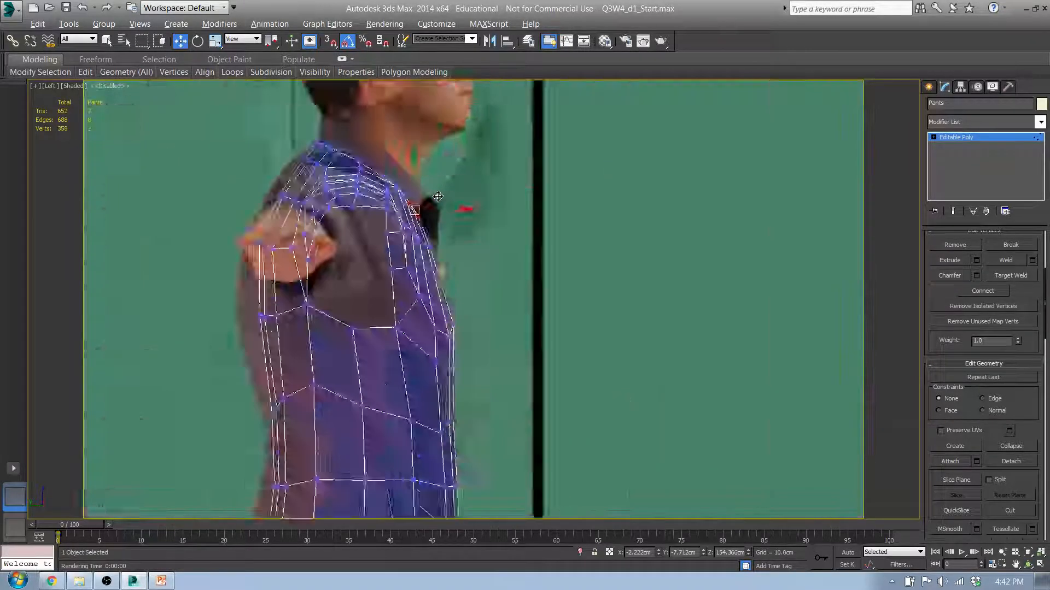
scroll(401, 223, "down", 3)
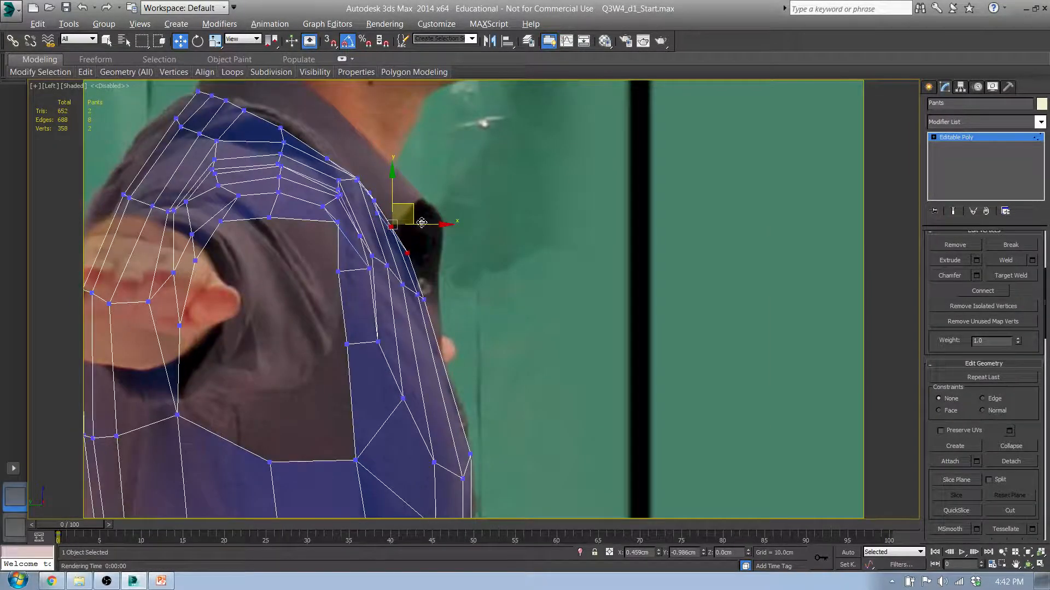
middle_click_drag(401, 223, 408, 276, "alt")
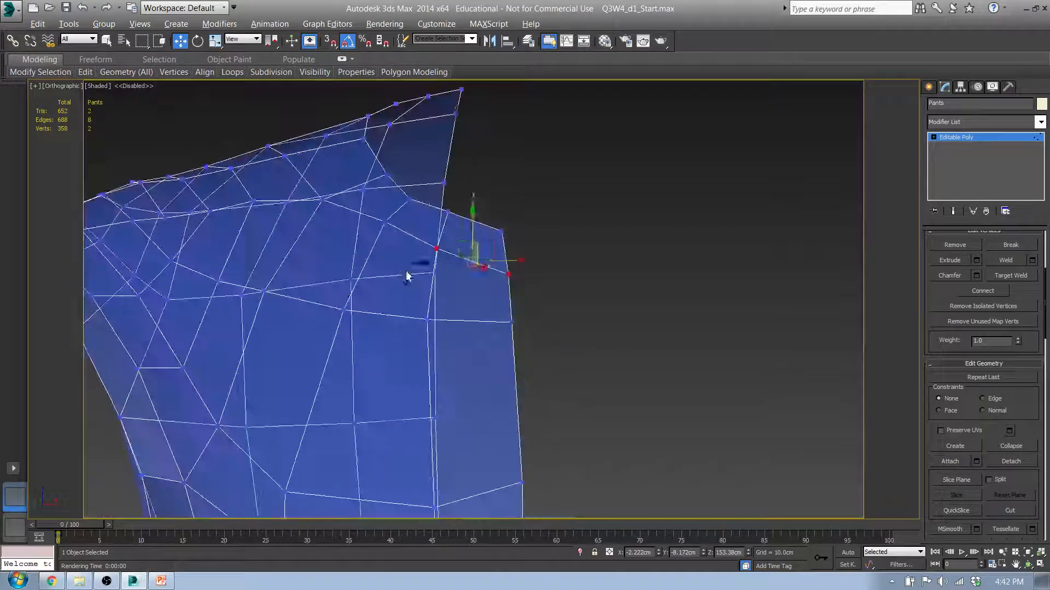
Shift the next vertex outward in the row below the neckline slightly forward and down.
left_click(385, 222)
middle_click_drag(386, 225, 386, 300, "alt")
middle_click_drag(358, 416, 385, 375, "alt")
left_click_drag(391, 193, 387, 200)
middle_click_drag(415, 200, 321, 200, "alt")
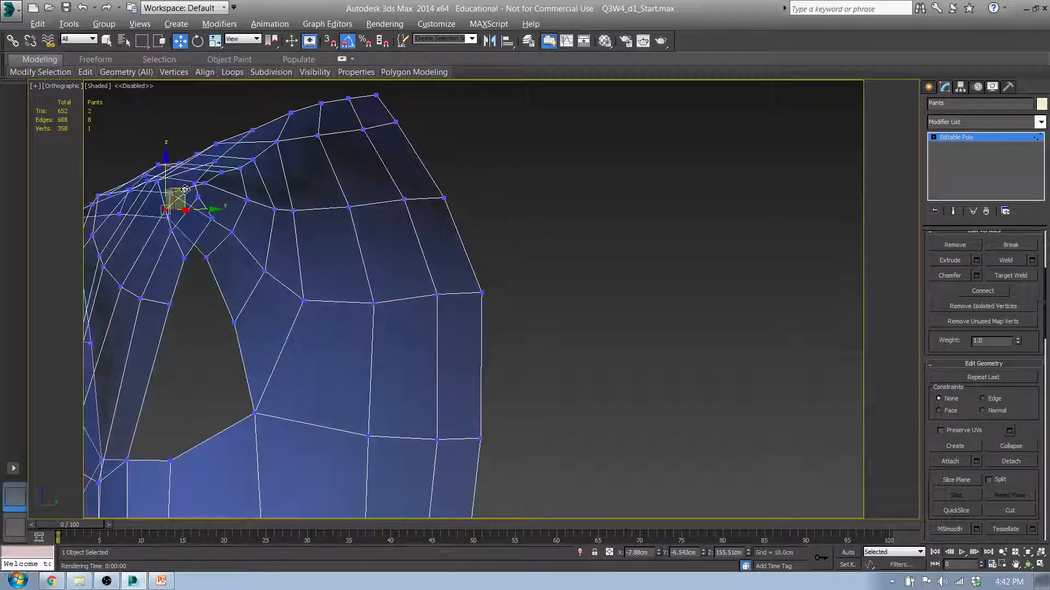
left_click_drag(184, 189, 178, 197)
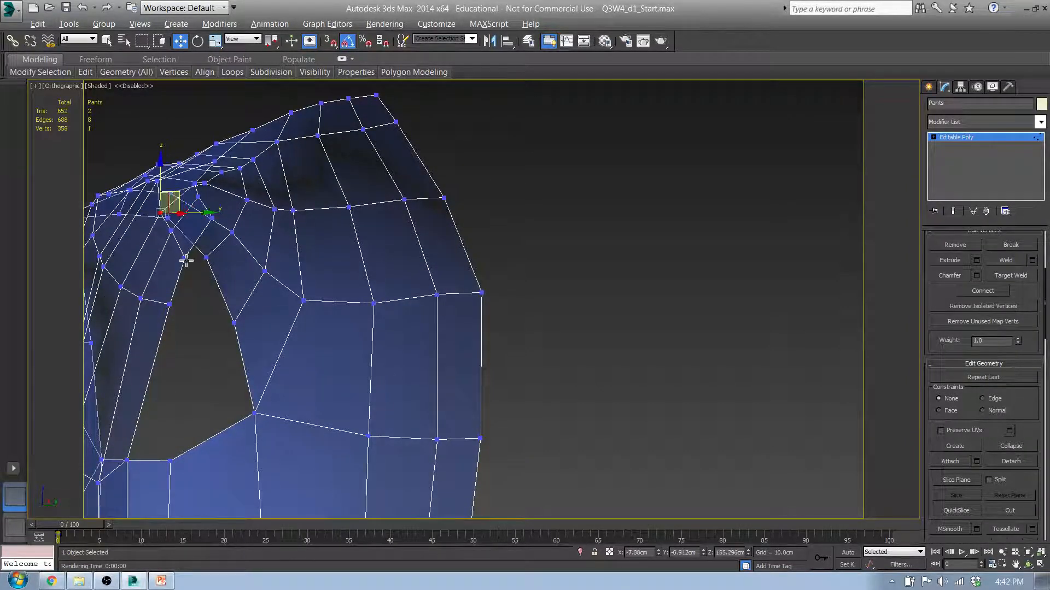
Adjust the neckline vertex at the side of the neck in the left view, pulling it slightly back.
left_click(185, 260)
middle_click_drag(201, 267, 187, 302)
key("l")
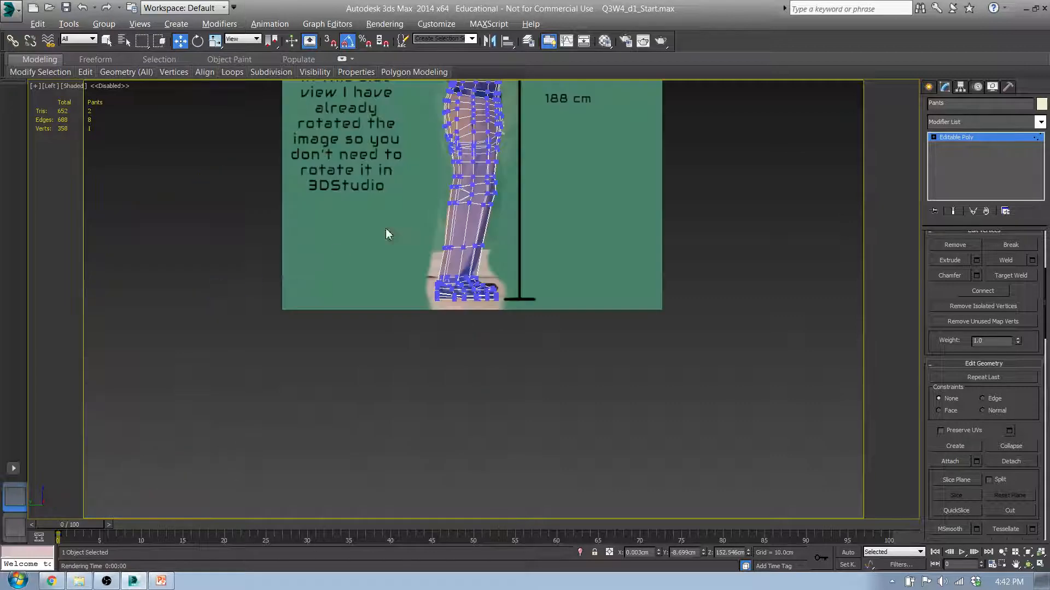
scroll(386, 235, "up", 6)
middle_click_drag(349, 250, 472, 267)
scroll(471, 266, "up", 5)
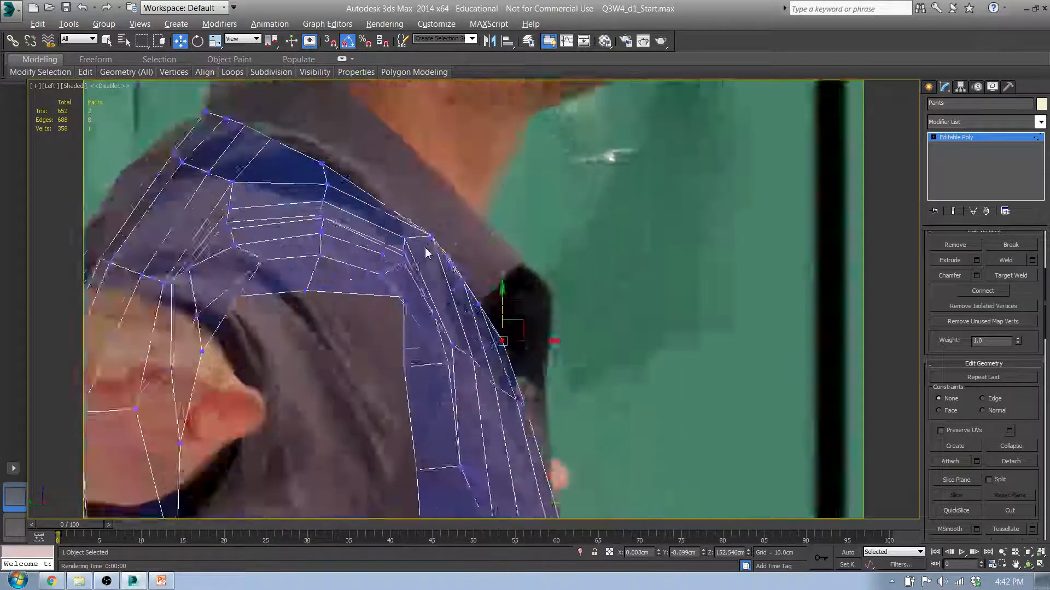
left_click(435, 232)
left_click_drag(463, 225, 443, 229)
Nudge the centre-front neckline vertex slightly forward and up in the left view, and return to the front view.
left_click(476, 300)
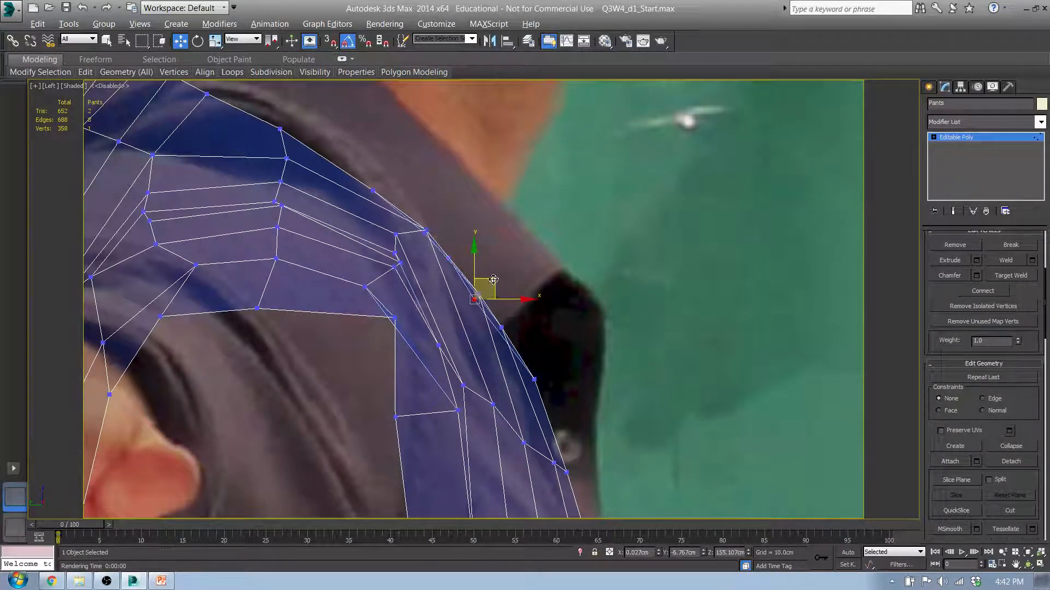
left_click_drag(494, 280, 499, 278)
middle_click_drag(566, 307, 481, 330, "alt")
scroll(481, 330, "down", 5)
middle_click_drag(504, 382, 476, 378)
key("f")
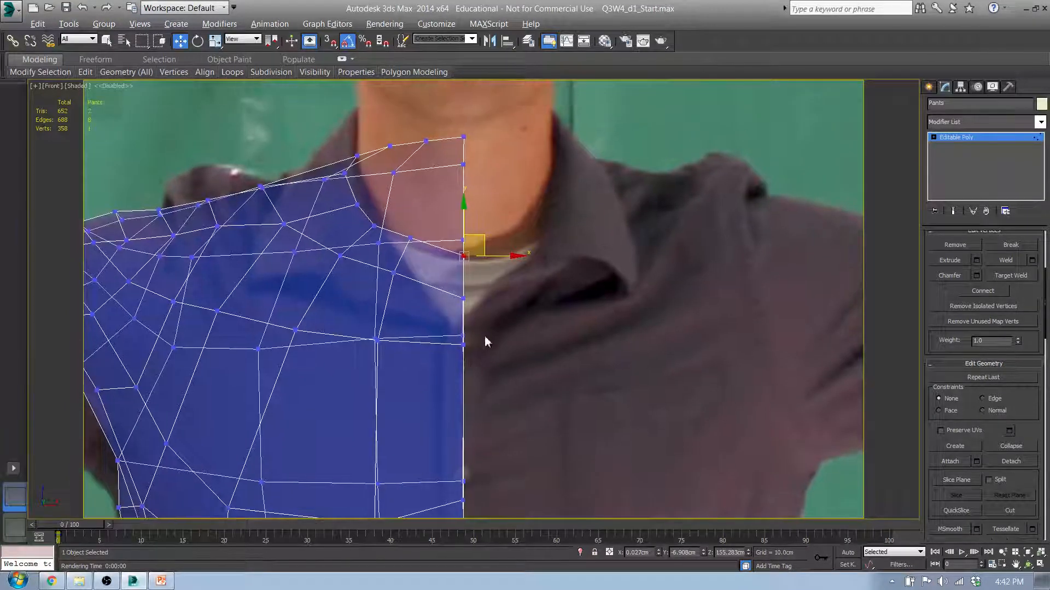
Lower the two centre-front vertices below the neckline by about 1.4 cm in the front view.
left_click(464, 346)
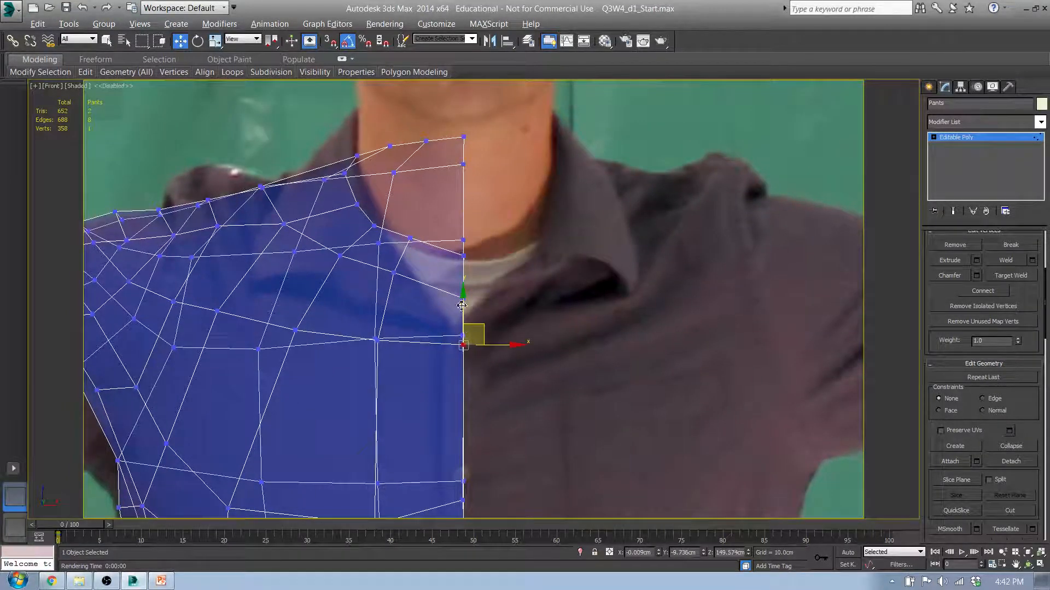
middle_click_drag(467, 308, 544, 347, "alt")
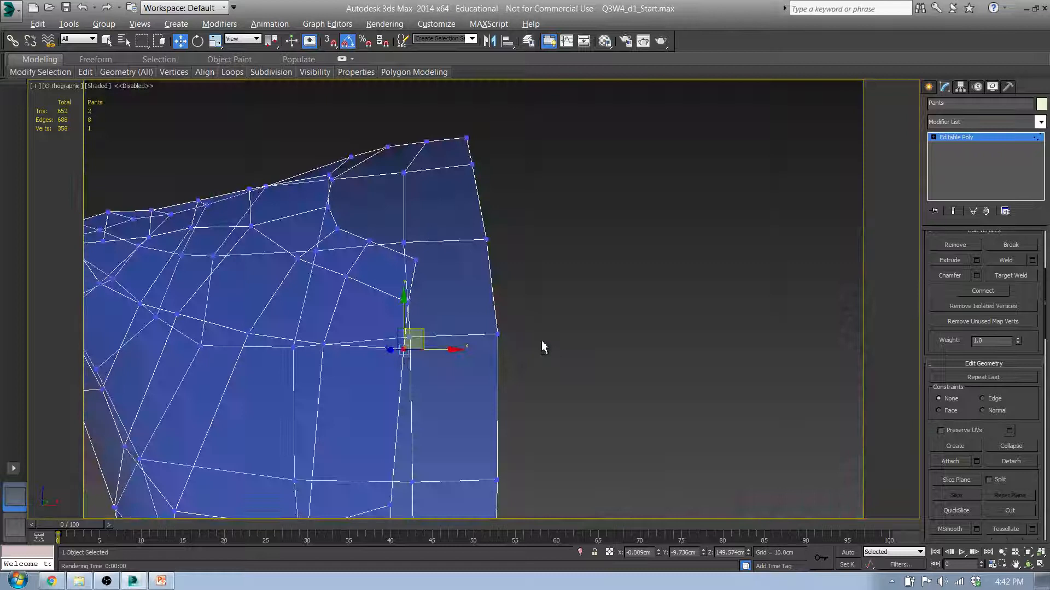
left_click(408, 302, "ctrl")
key("f")
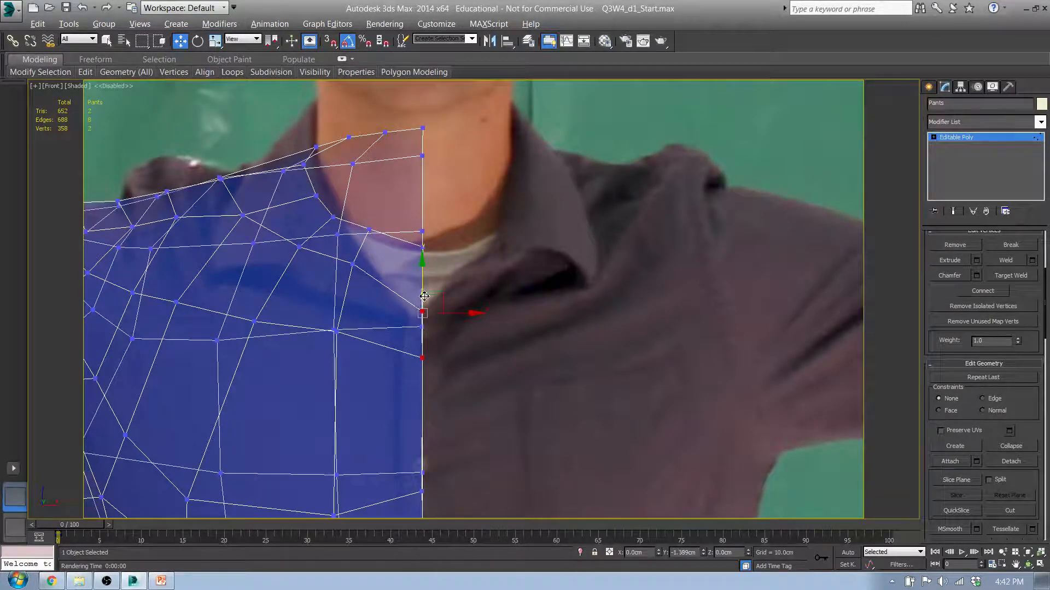
Shift the neighbouring vertex in the row below the neckline slightly down and outward to follow the lowered centre.
left_click(353, 264)
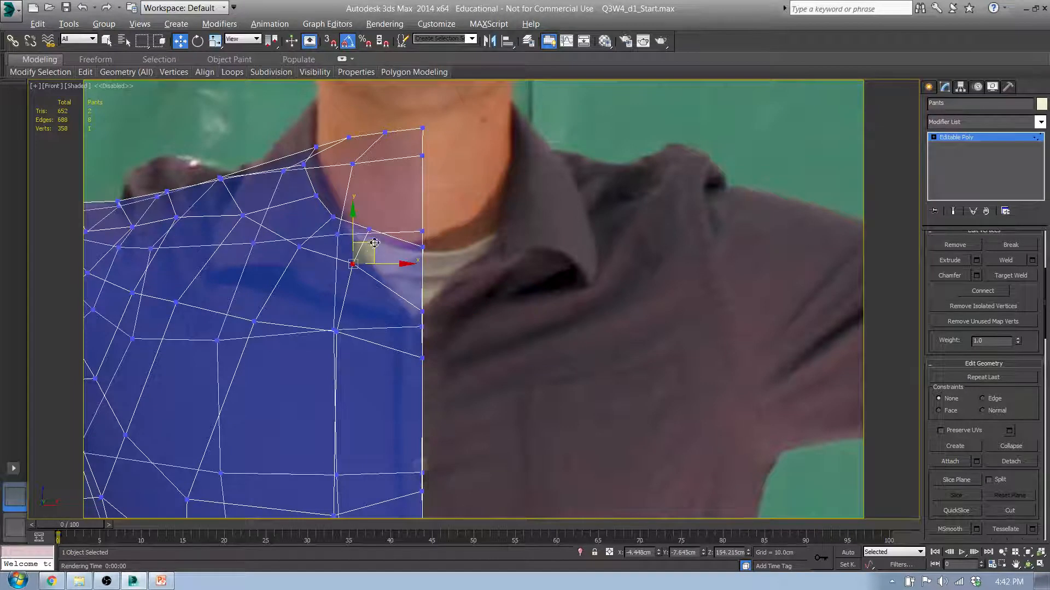
left_click_drag(374, 242, 372, 247)
middle_click_drag(372, 247, 417, 310, "alt")
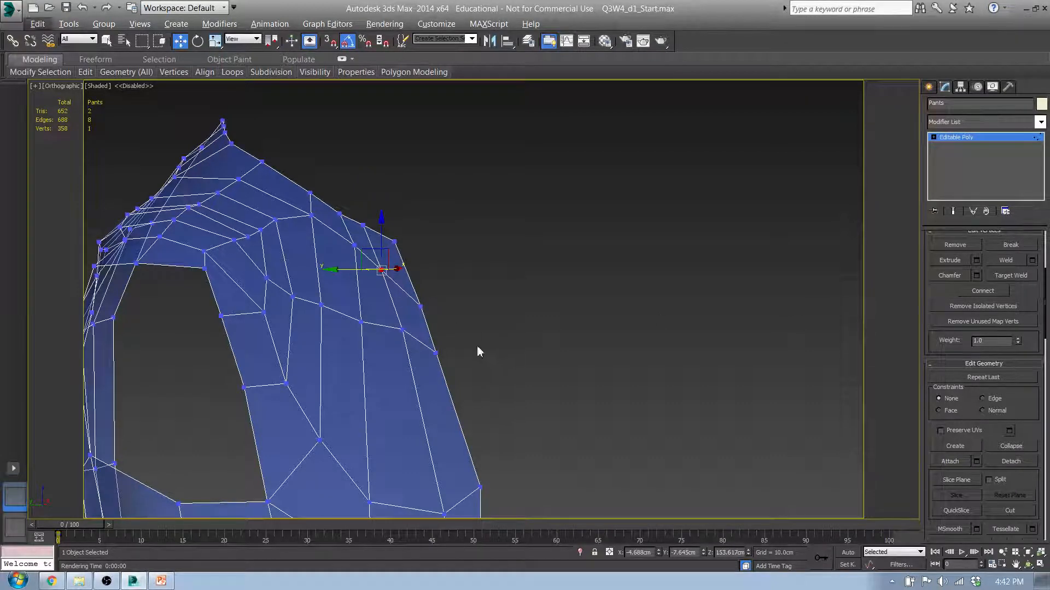
key("f")
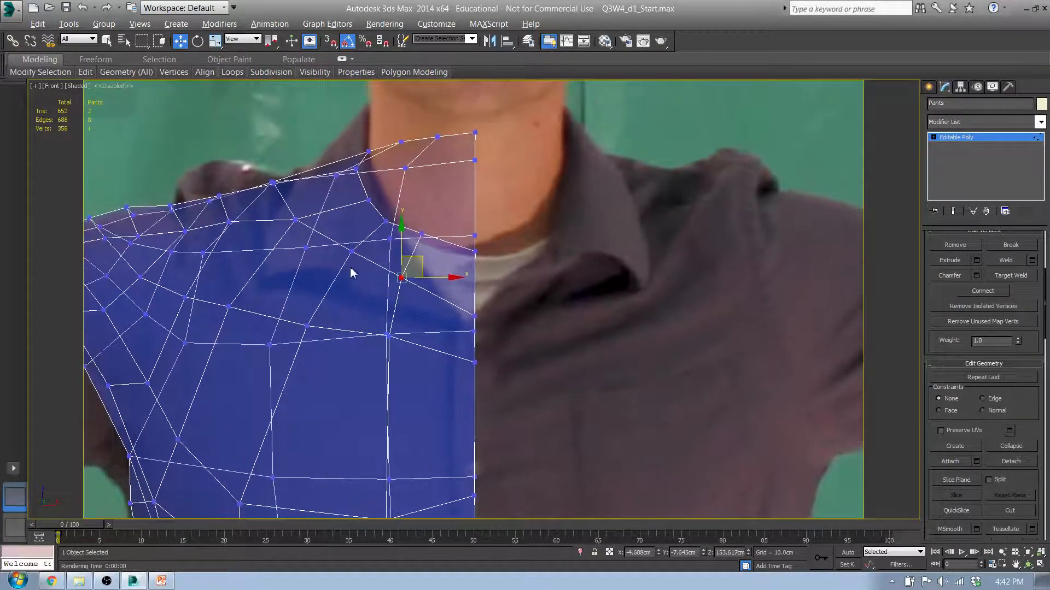
Select the three front neckline vertices and lower them slightly to match the shirt's collar line in the front view.
middle_click_drag(404, 249, 401, 206, "alt")
left_click(401, 208)
middle_click_drag(417, 259, 419, 215, "alt")
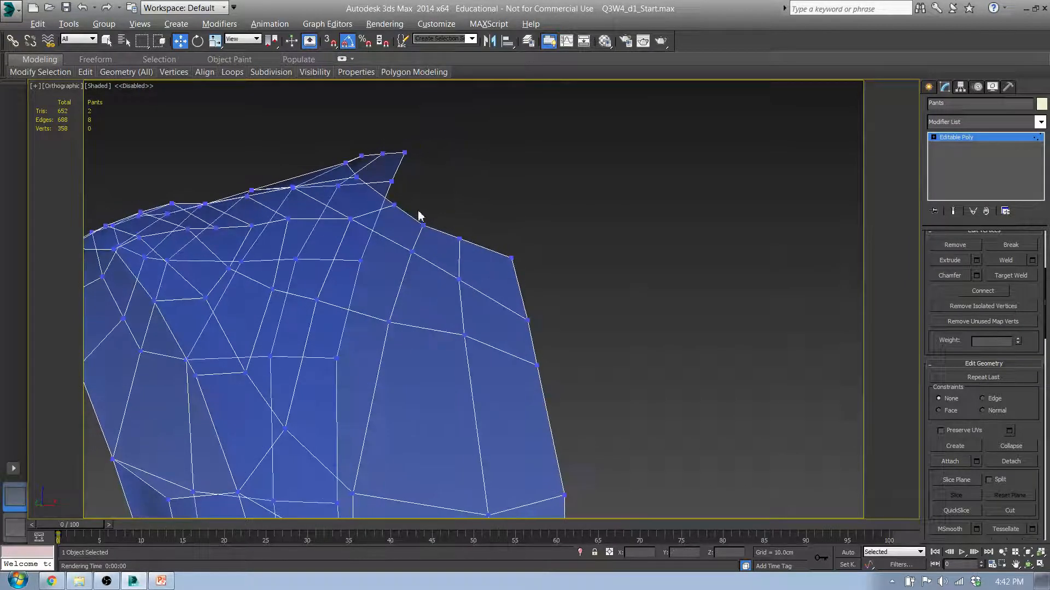
left_click_drag(519, 266, 524, 269)
key("f")
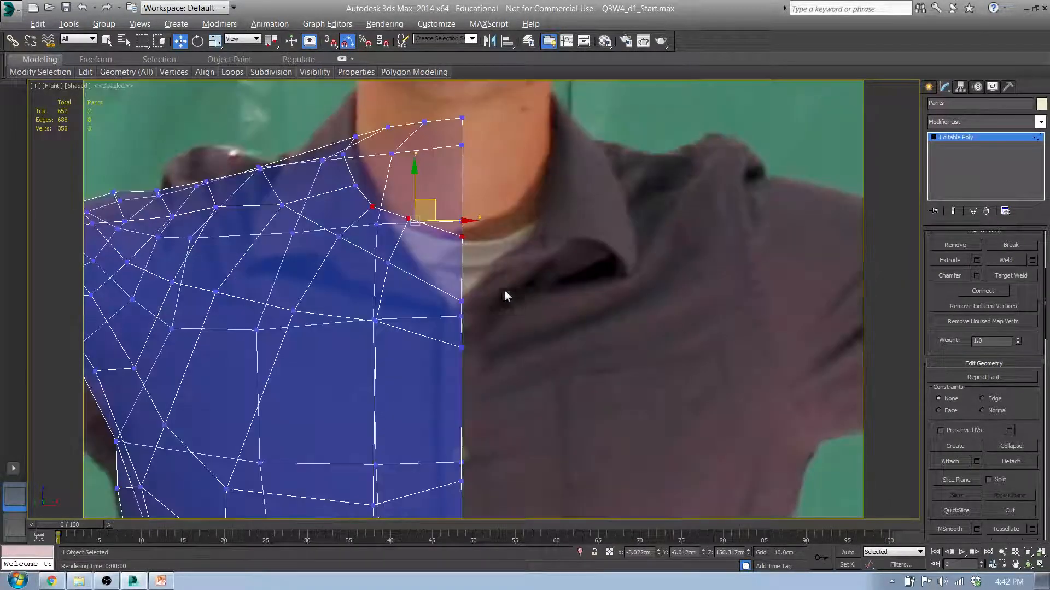
middle_click_drag(433, 249, 426, 276)
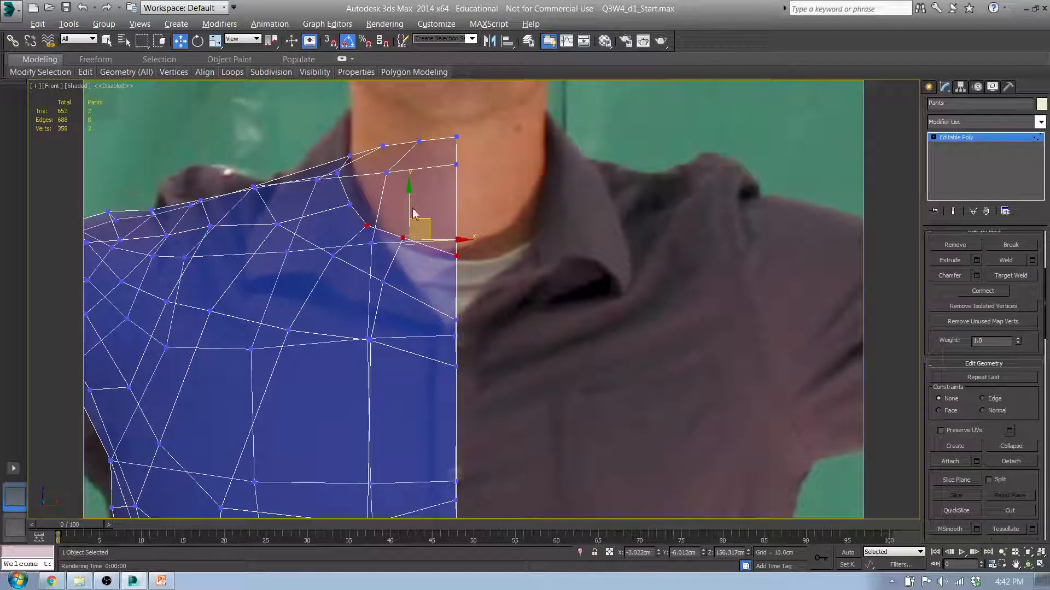
left_click_drag(414, 213, 414, 223)
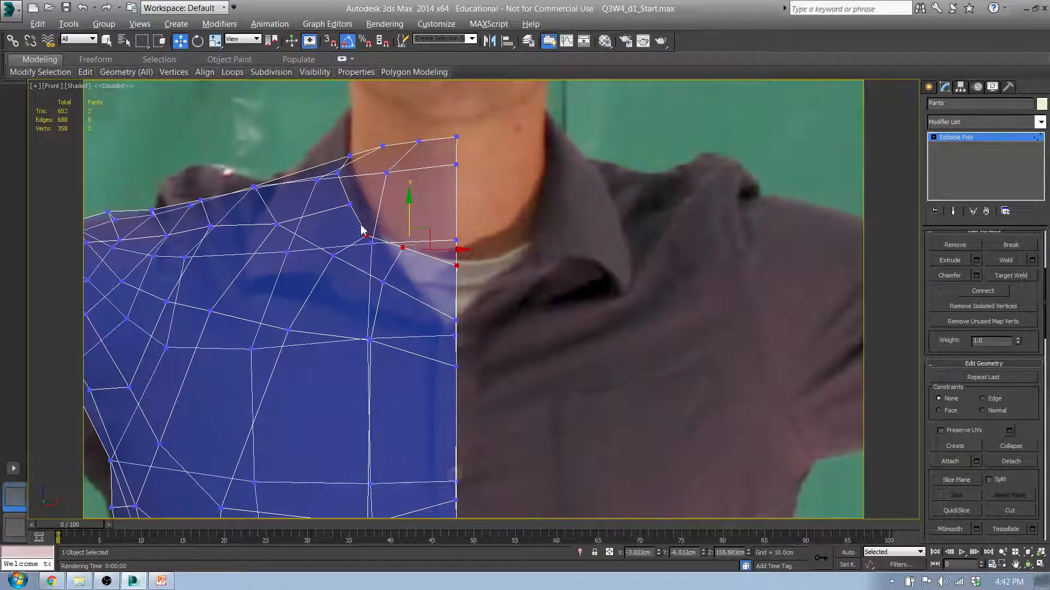
Try the centre-front neckline vertex lower in the shirt opening, and settle it level with the neighbouring neckline vertex.
left_click(455, 264)
left_click_drag(458, 228, 458, 247)
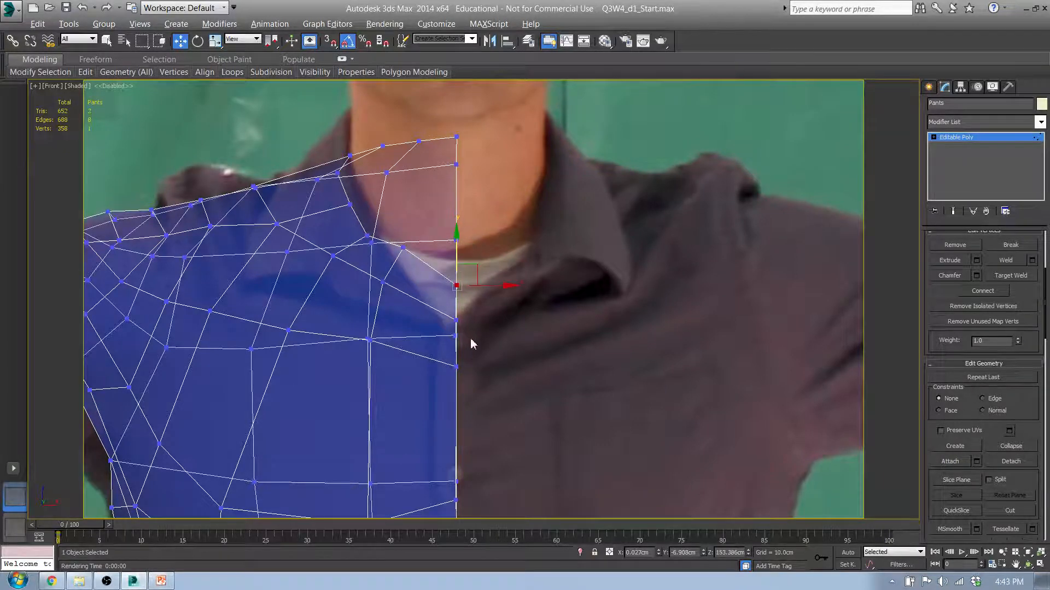
middle_click_drag(408, 313, 494, 332, "alt")
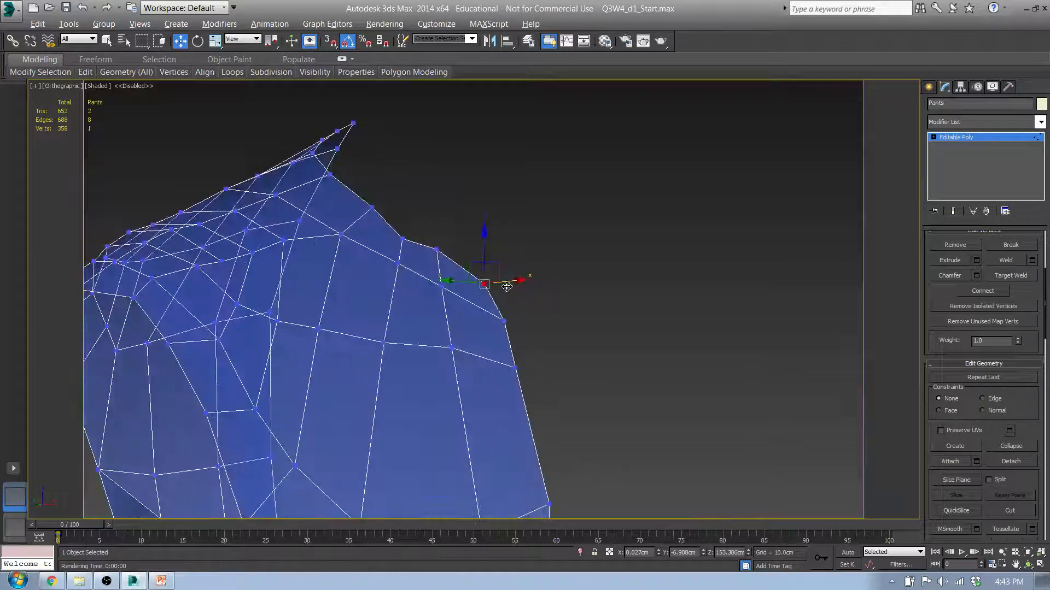
key("l")
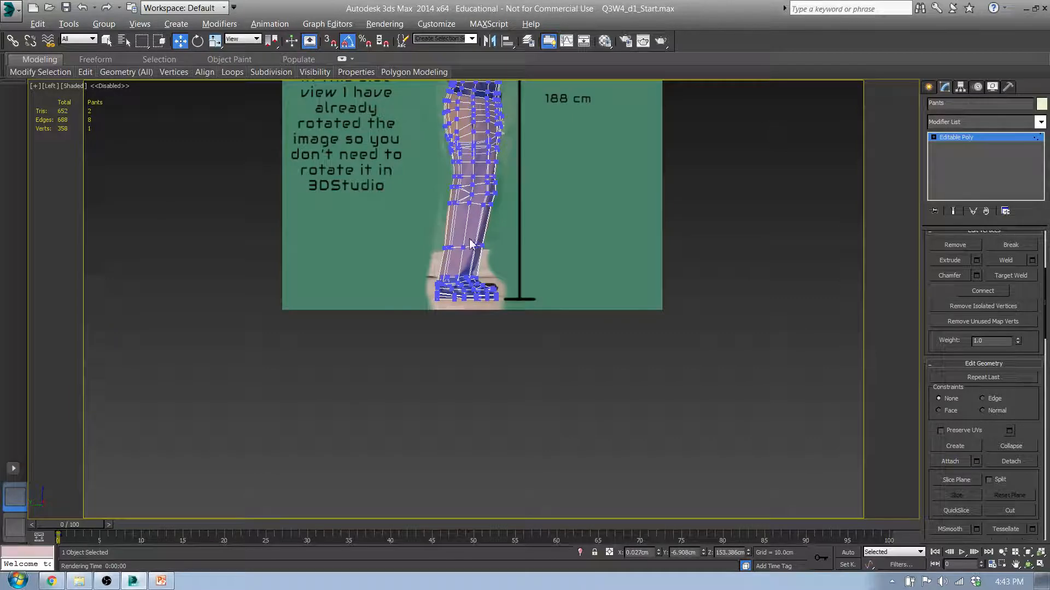
key("f")
left_click_drag(439, 294, 439, 257)
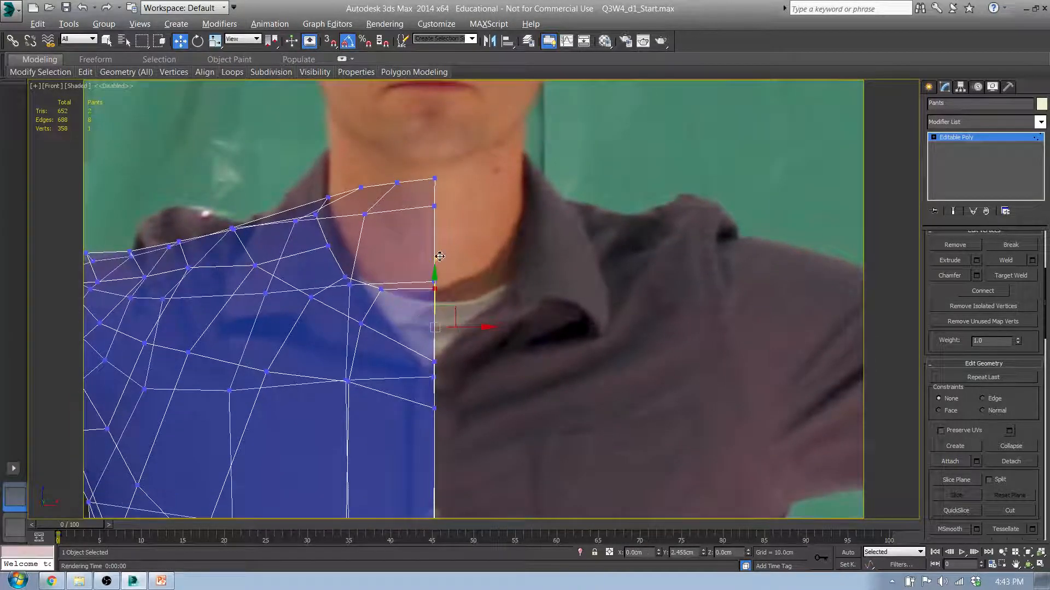
Even out the row beneath the neckline by slightly lowering its centre vertex and shifting its neighbours toward the shirt opening.
left_click_drag(436, 362, 436, 371)
left_click(363, 324)
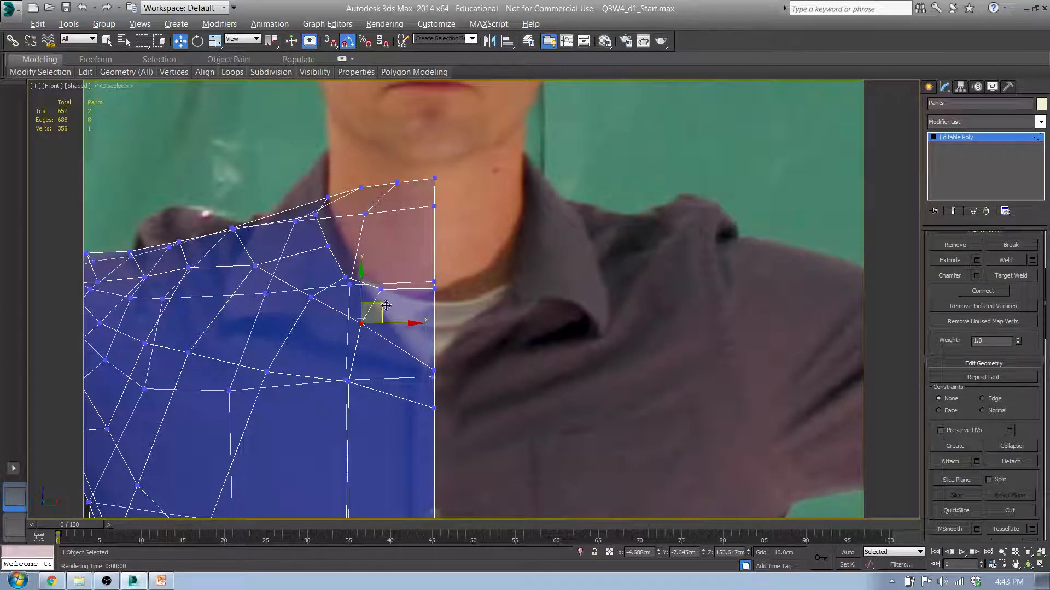
left_click_drag(378, 306, 413, 279)
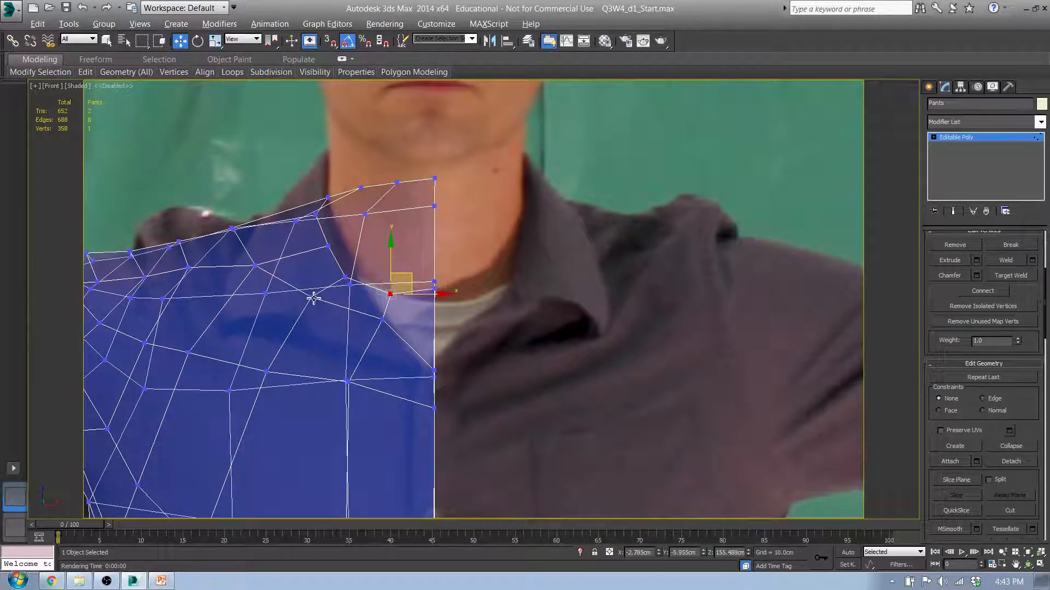
left_click(313, 297)
left_click_drag(331, 280, 344, 289)
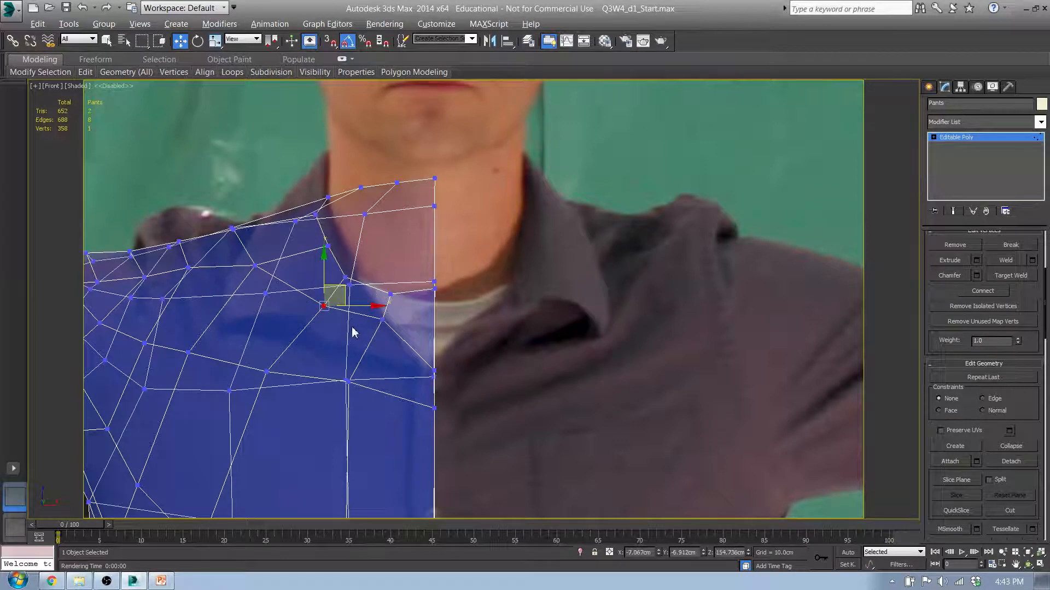
Select the strip of polygons running around the neckline to show the collar area, checking it from the front and side.
scroll(374, 318, "down", 2)
middle_click_drag(352, 331, 407, 318)
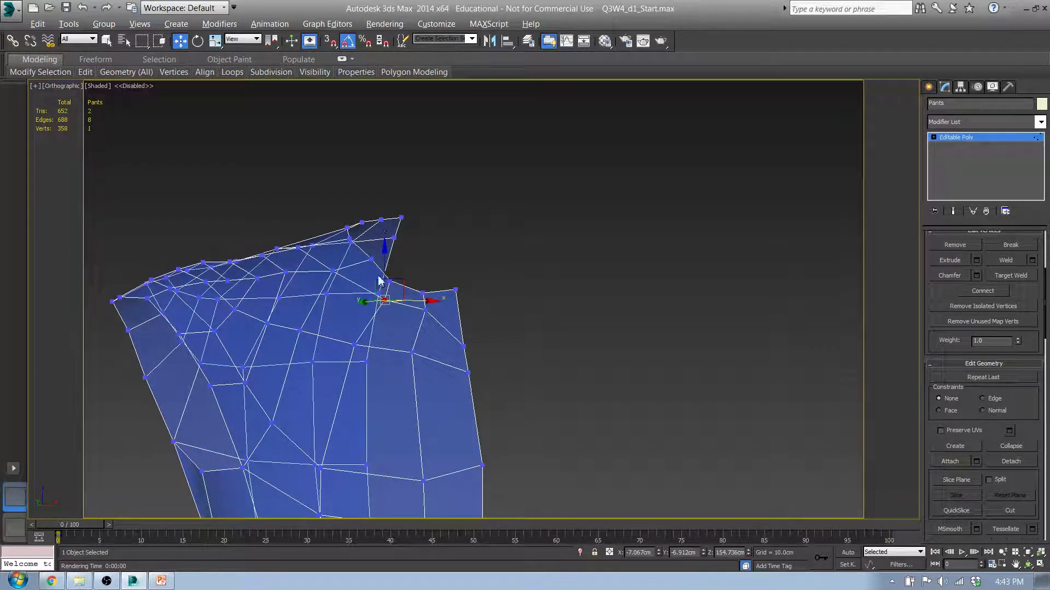
key("4")
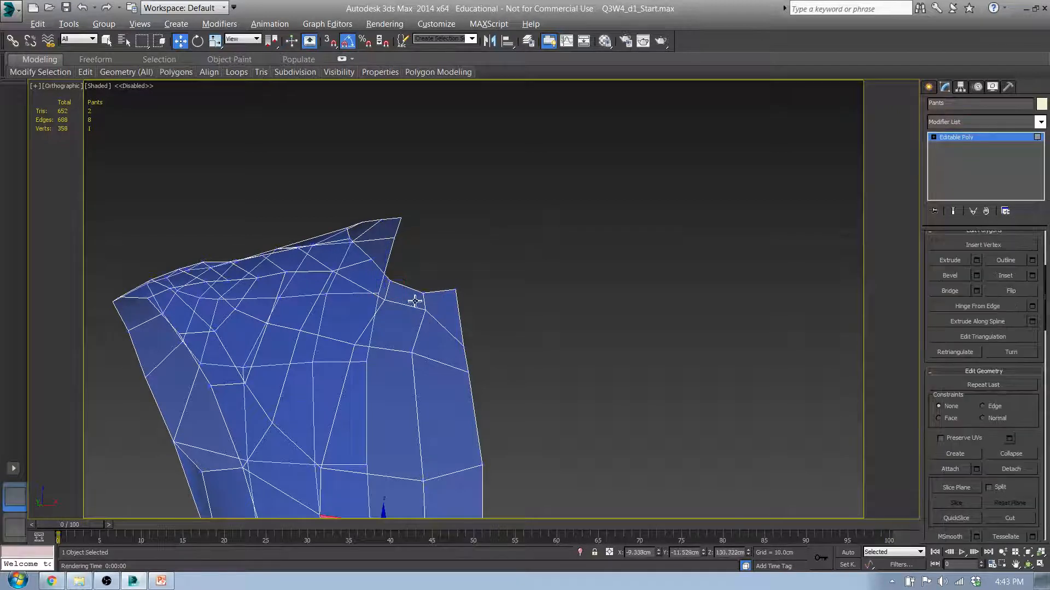
left_click(417, 298)
left_click(374, 281, "shift")
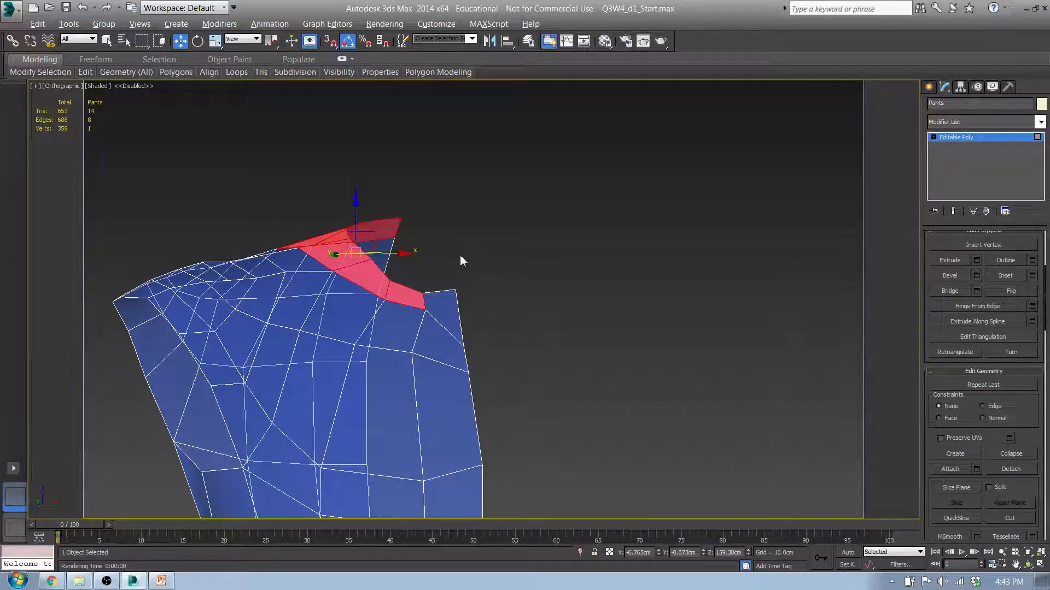
key("f")
middle_click_drag(445, 235, 402, 223)
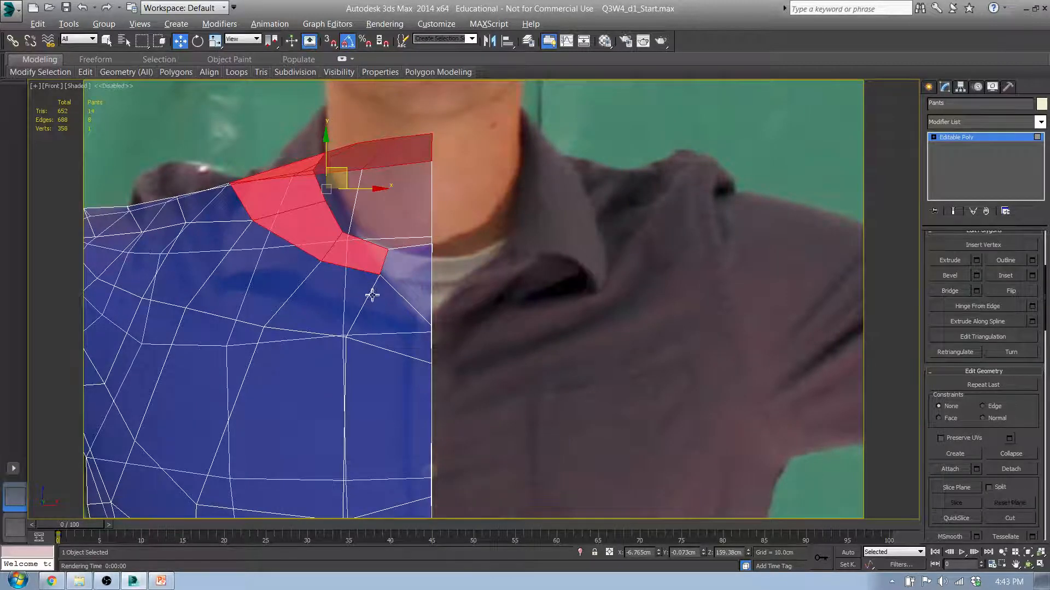
middle_click_drag(372, 313, 176, 302, "alt")
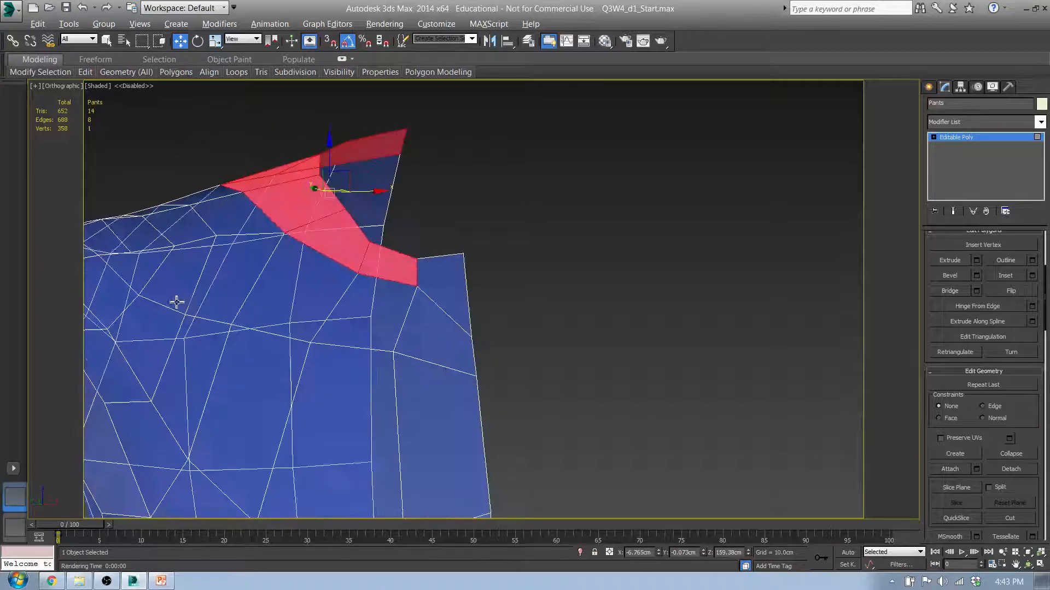
left_click(1032, 276)
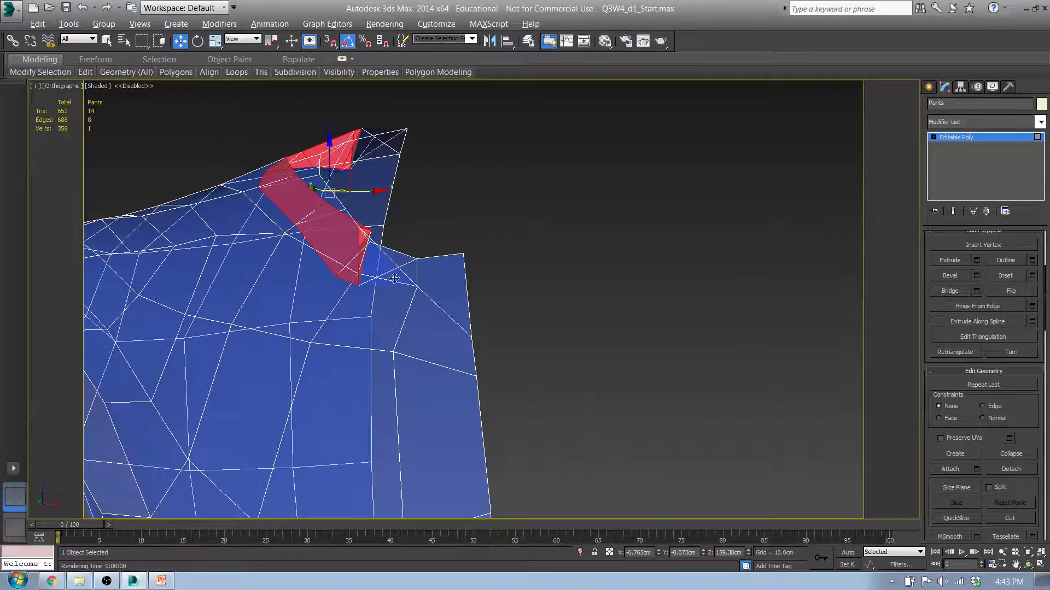
middle_click_drag(393, 279, 342, 261, "alt")
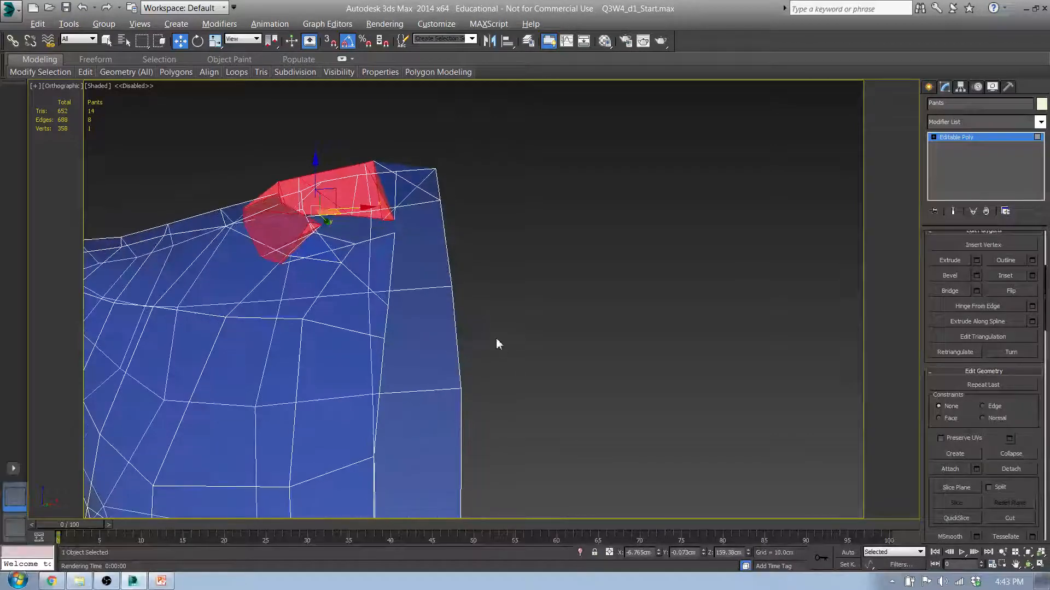
middle_click_drag(511, 344, 494, 308, "alt")
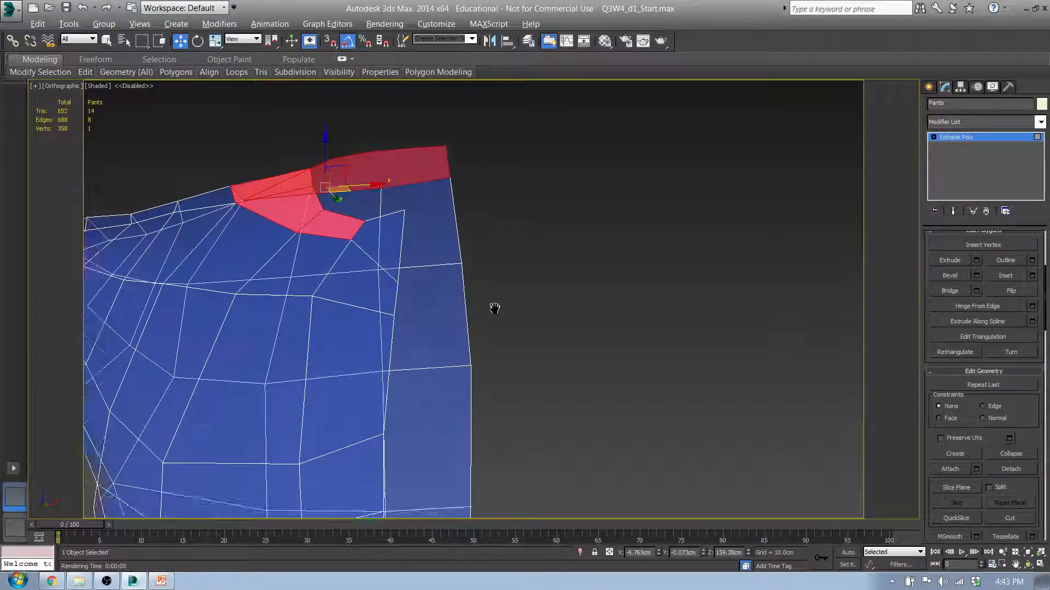
scroll(494, 309, "down", 3)
left_click(587, 350)
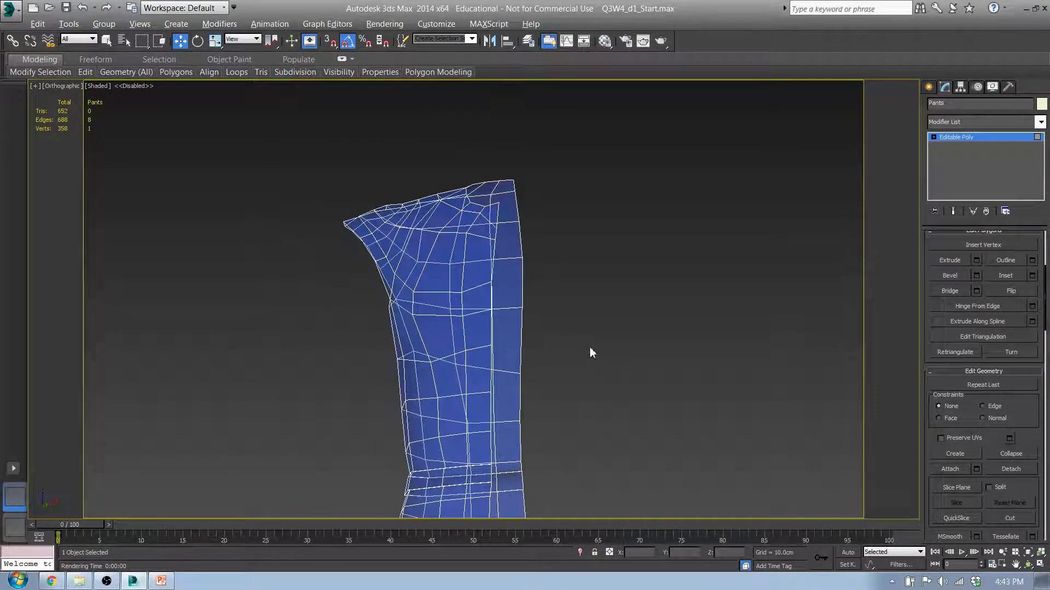
Reset the Pants object's transform with Reset XForm and collapse its modifier stack back to an Editable Poly.
left_click(931, 87)
left_click(1009, 88)
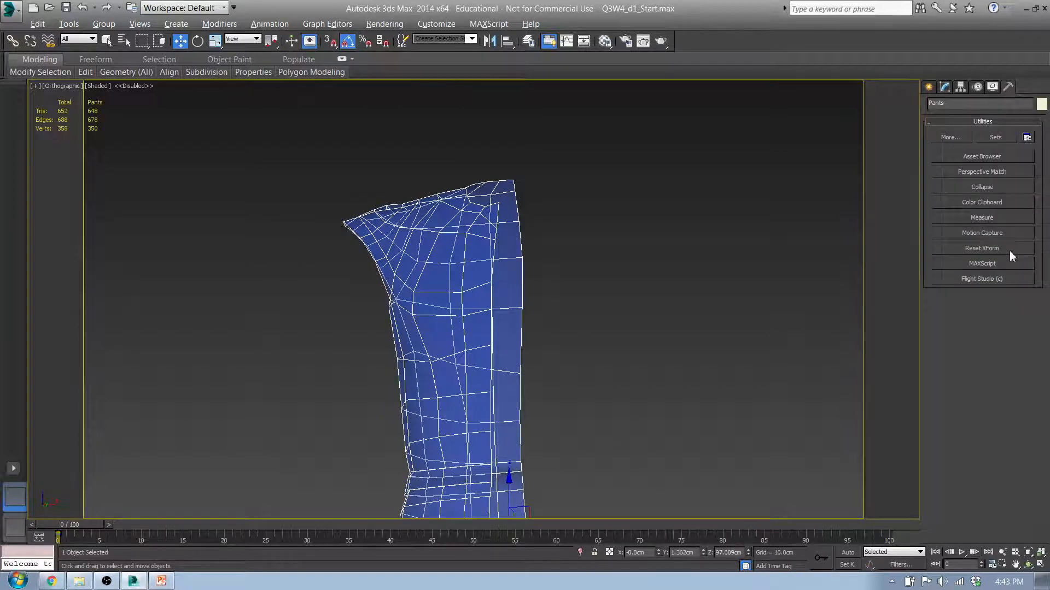
left_click(983, 248)
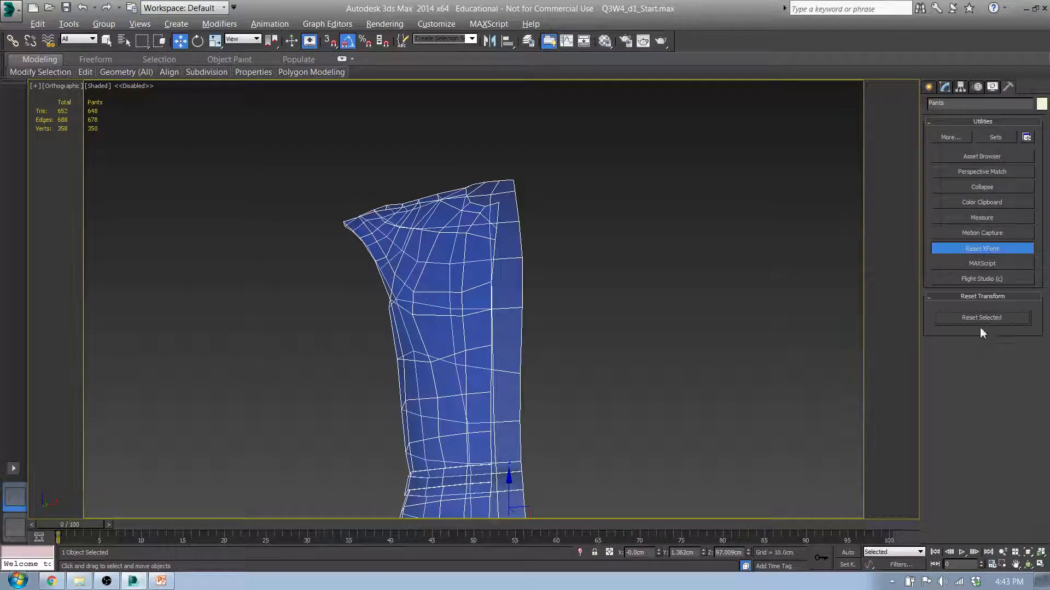
left_click(944, 88)
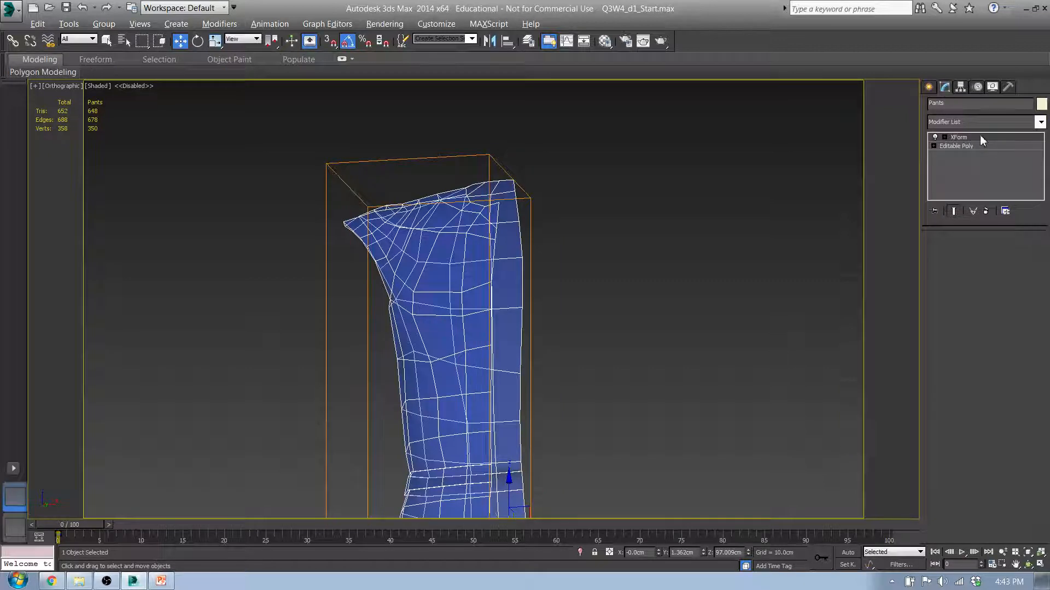
right_click(980, 137)
left_click(924, 255)
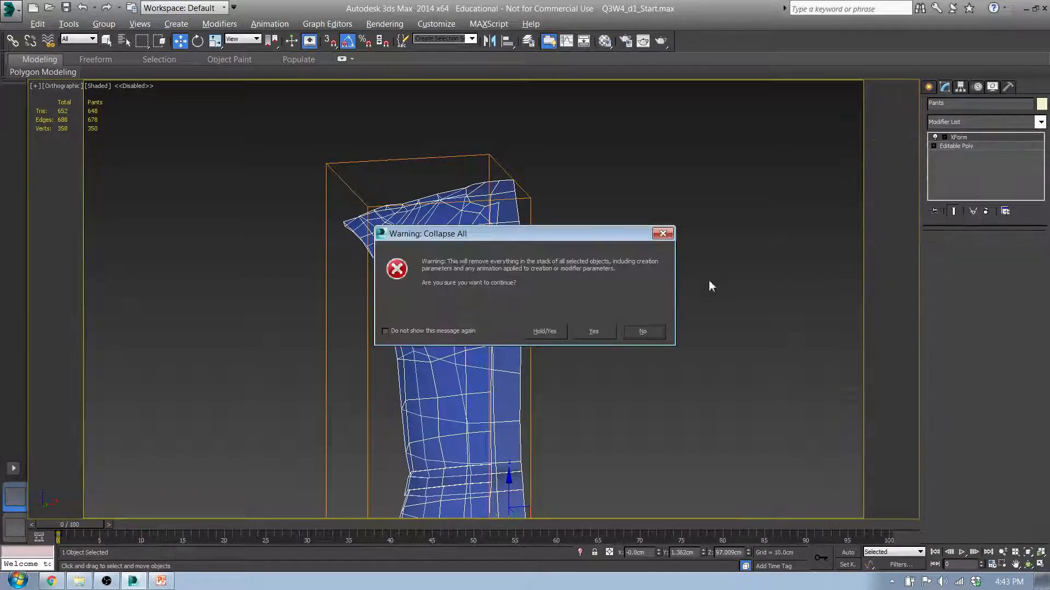
left_click(593, 332)
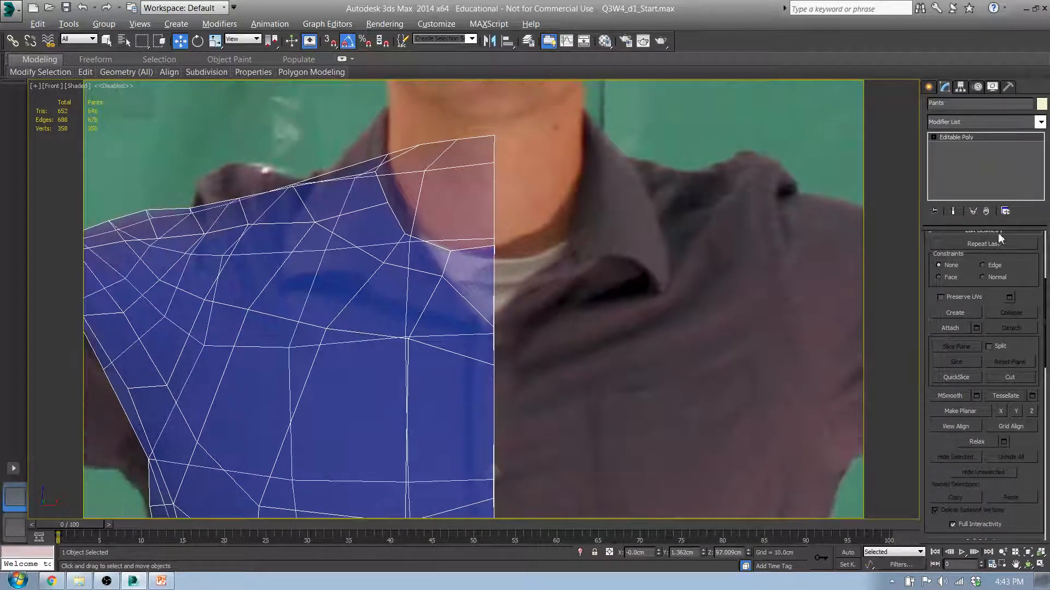
Reselect the strip of polygons around the neckline, from the front collar opening to the centre back.
key("4")
left_click(421, 270)
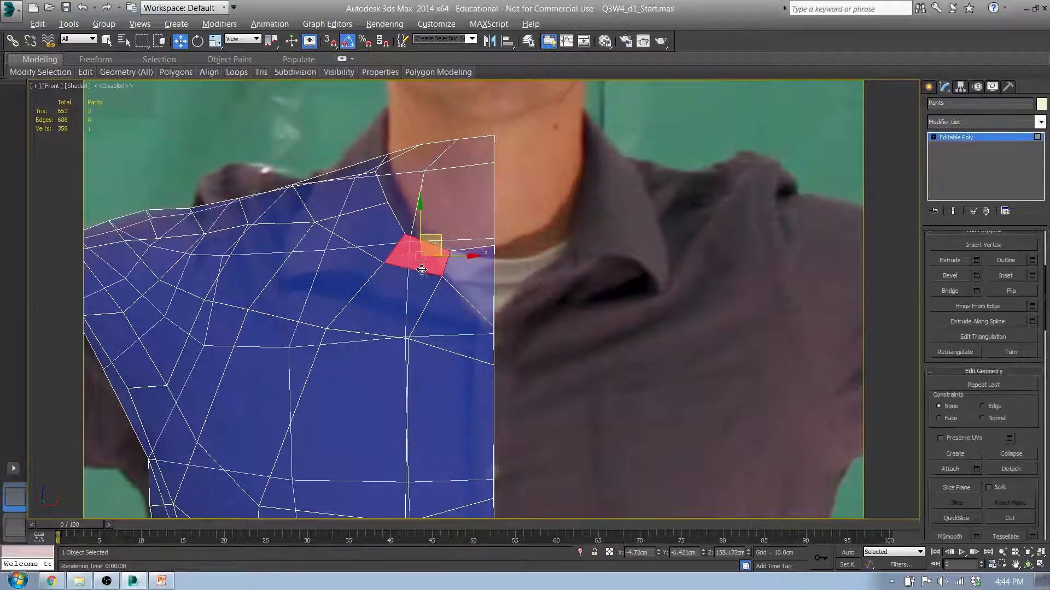
left_click(365, 226, "shift")
left_click(490, 289, "alt")
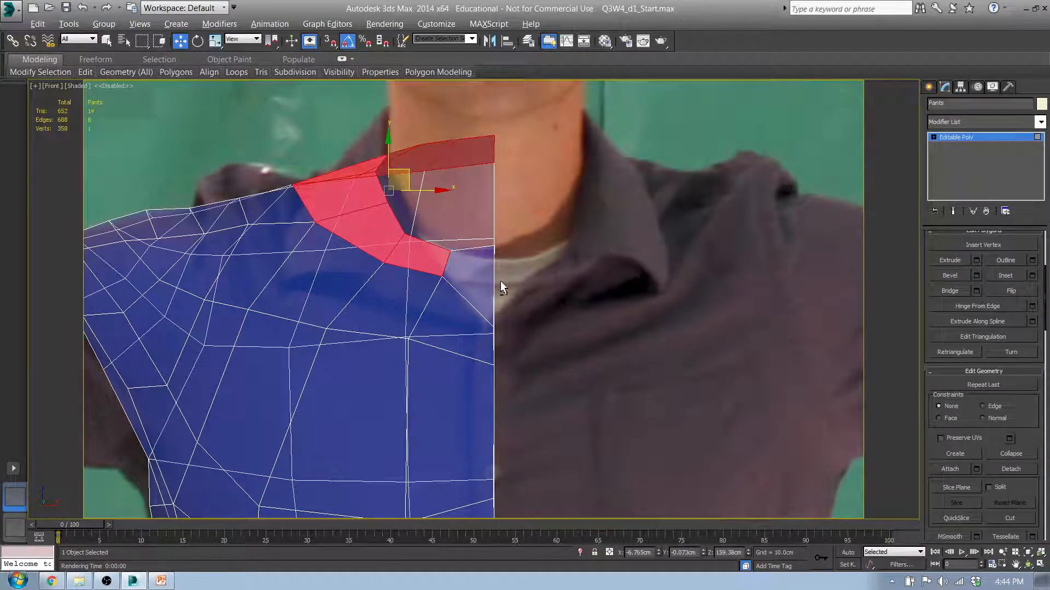
middle_click_drag(436, 241, 895, 344, "alt")
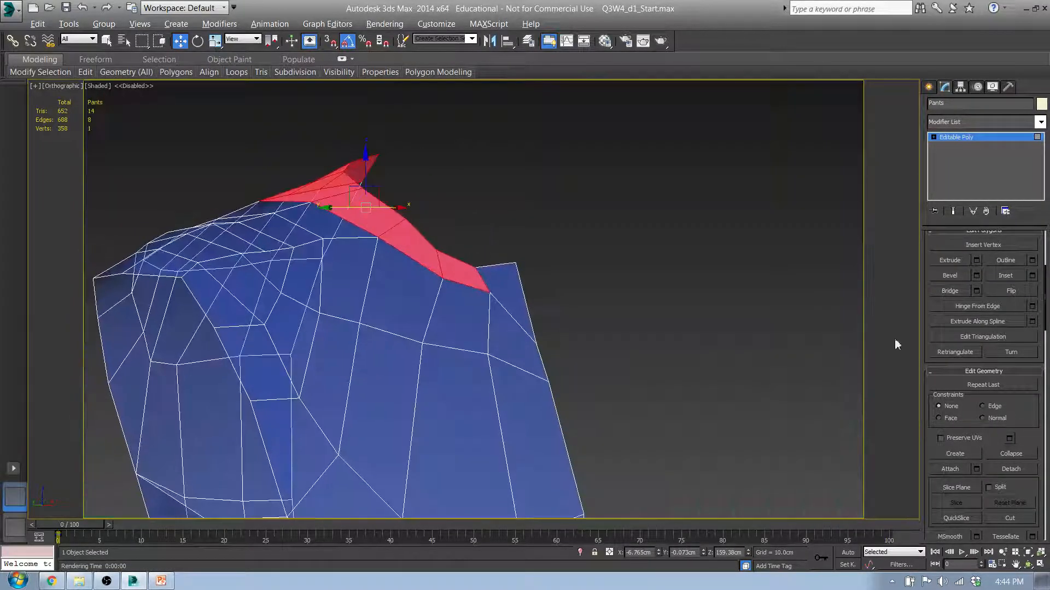
Inset the selected neckline polygon strip, checking the new edges from the front and from above.
left_click(1032, 276)
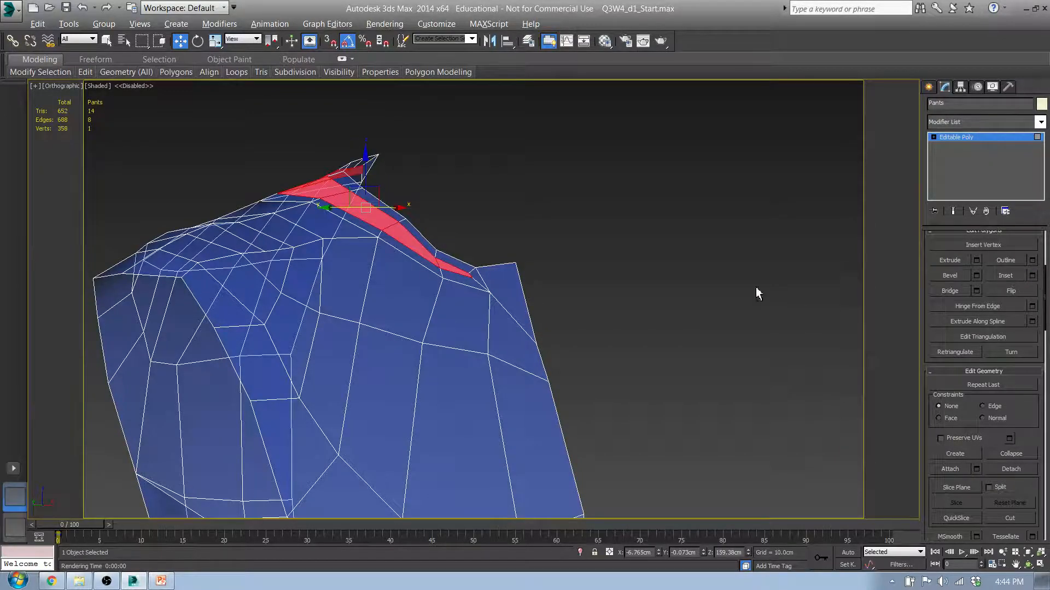
middle_click_drag(755, 288, 561, 208, "alt")
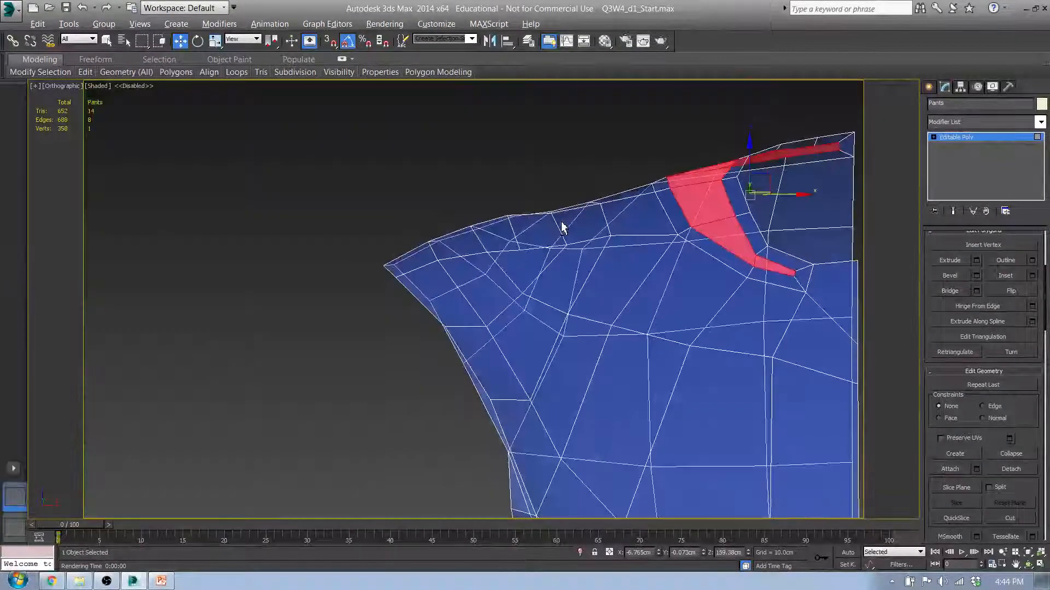
key("t")
scroll(553, 389, "up", 10)
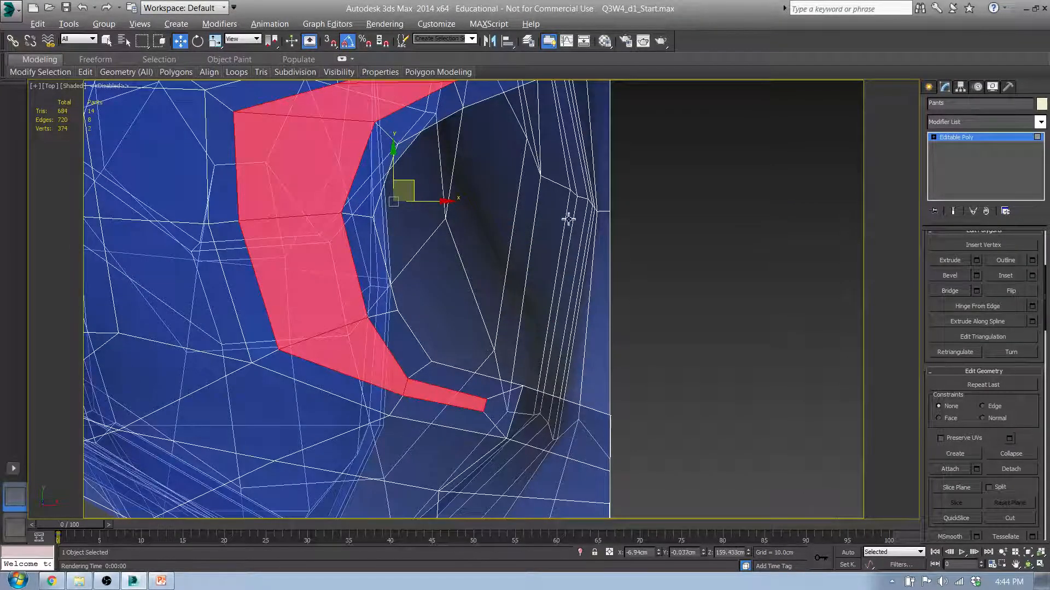
Delete the small inset polygon lying against the centre seam at the back of the neckline.
middle_click_drag(567, 216, 490, 382)
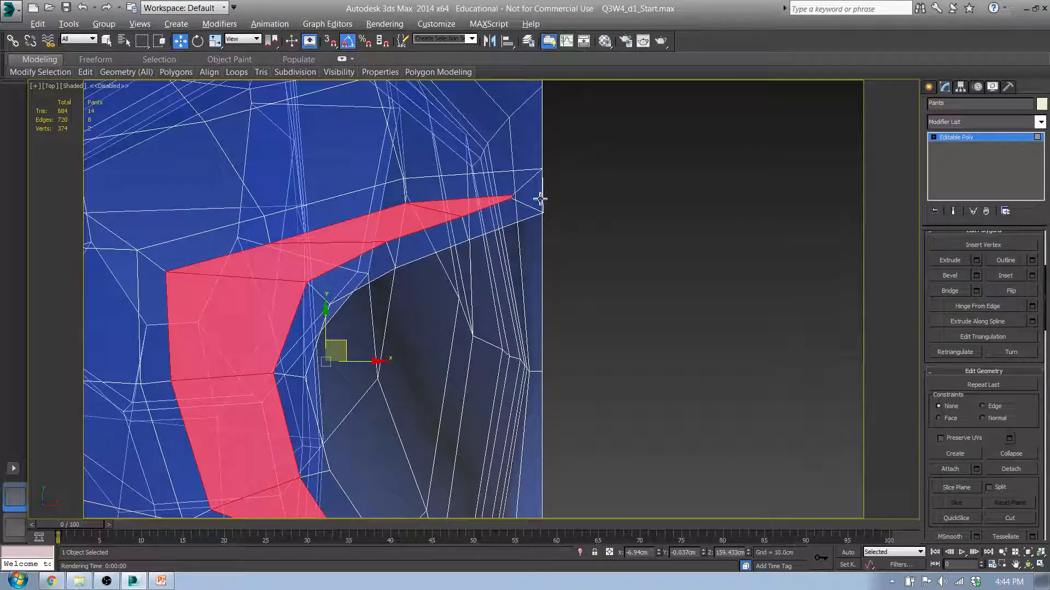
left_click(539, 198)
key("Delete")
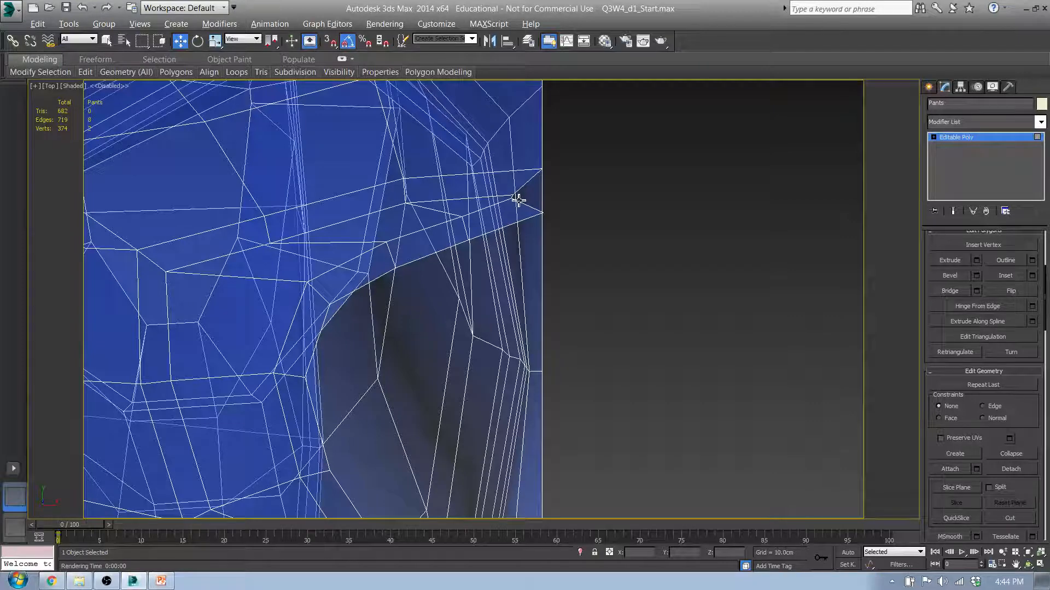
Set X to 0 for both inset vertices at the centre back, and move the outer one along the seam to Y about 5.64 cm.
key("1")
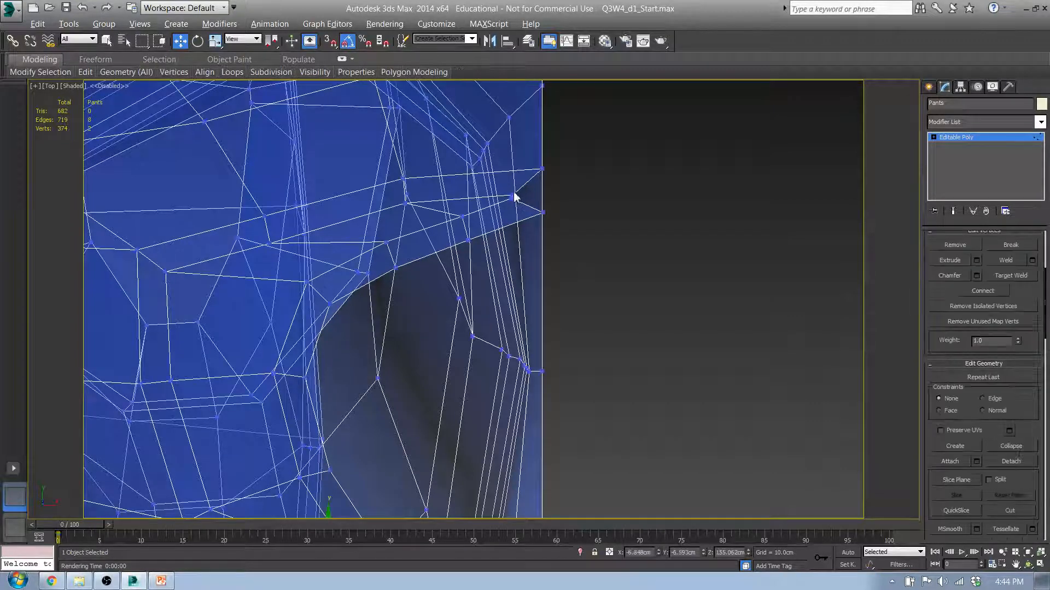
left_click(513, 196)
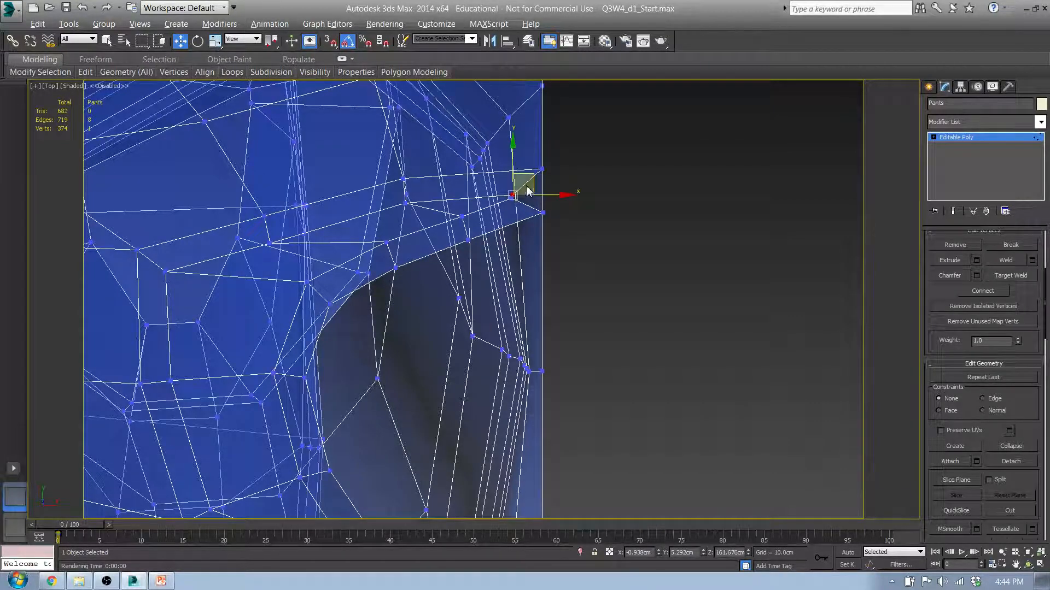
left_click_drag(517, 200, 516, 202)
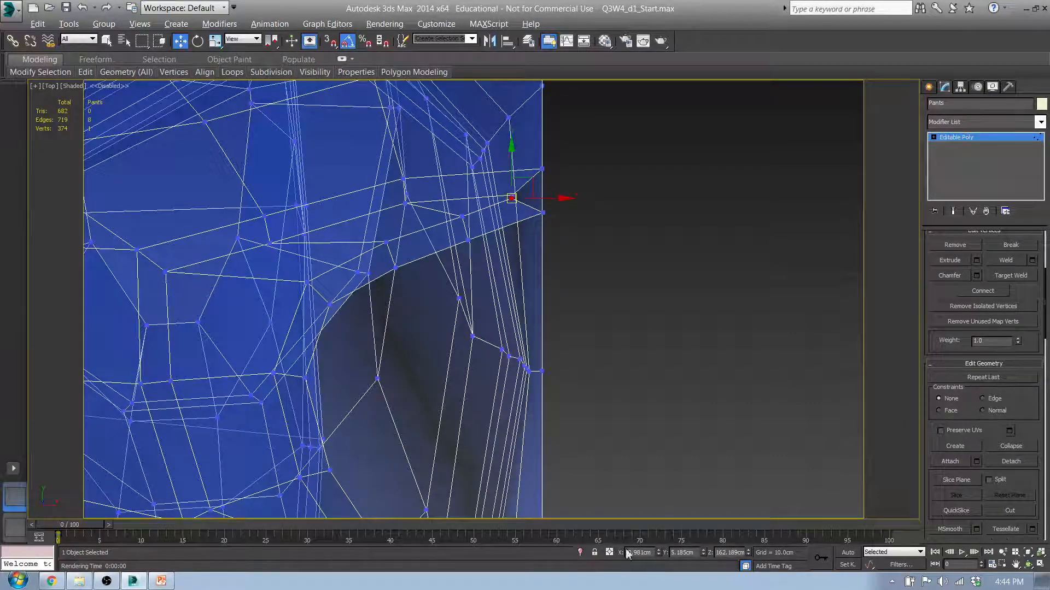
right_click(658, 554)
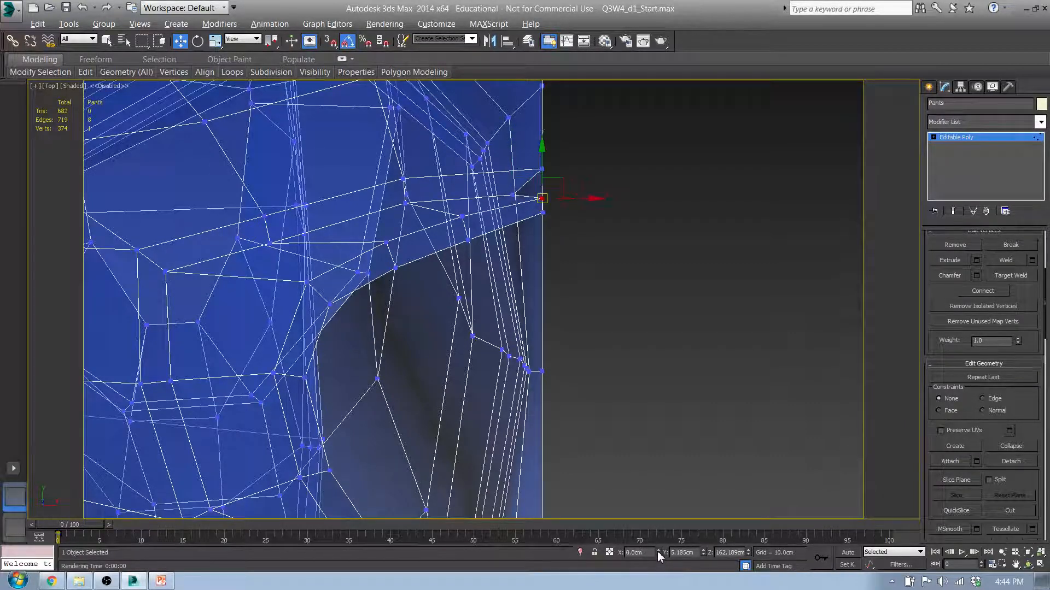
left_click(513, 195)
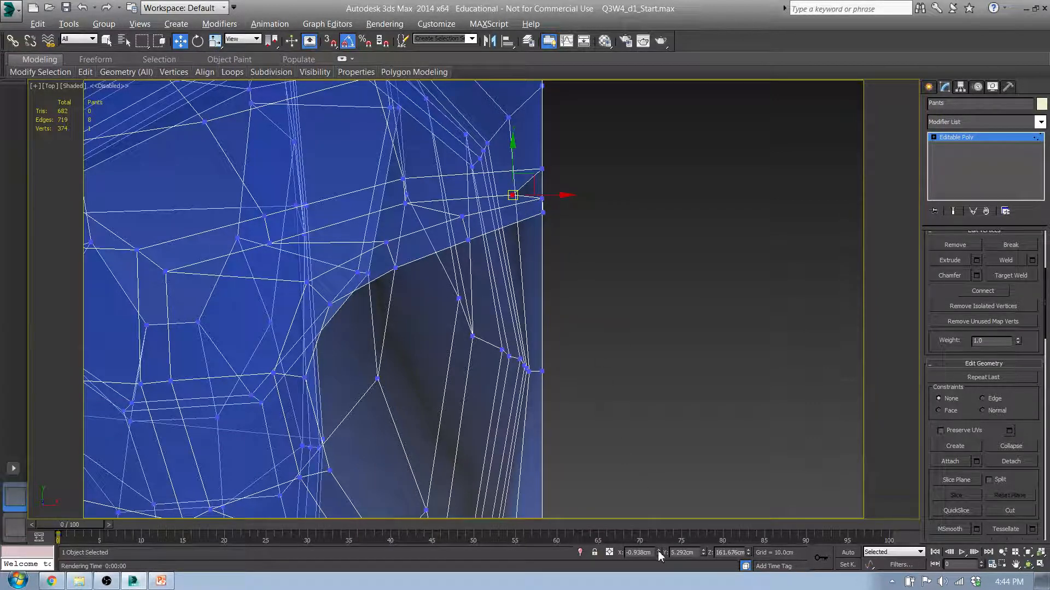
right_click(659, 553)
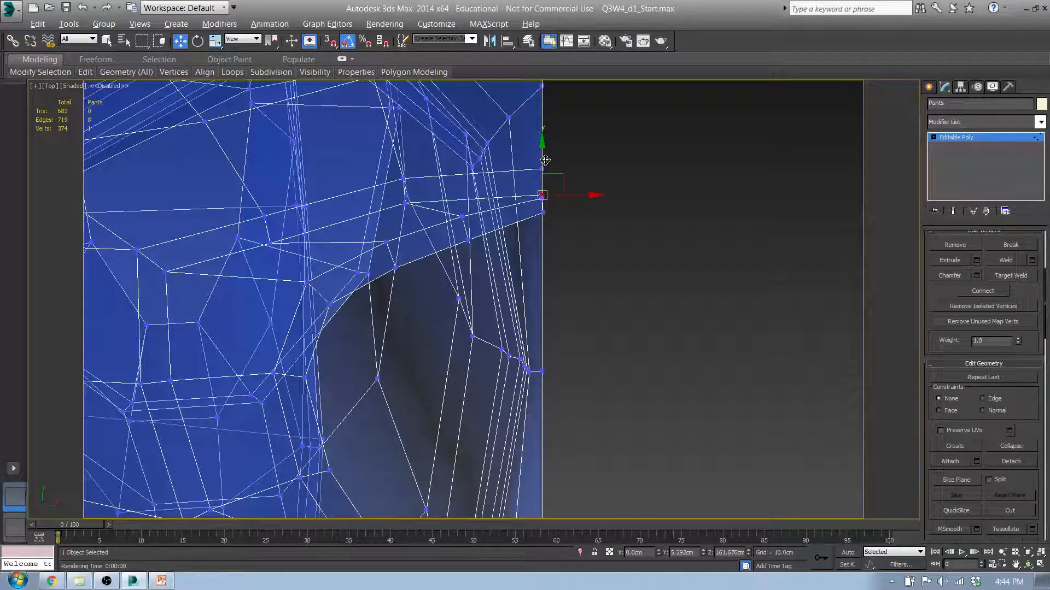
left_click_drag(544, 162, 545, 150)
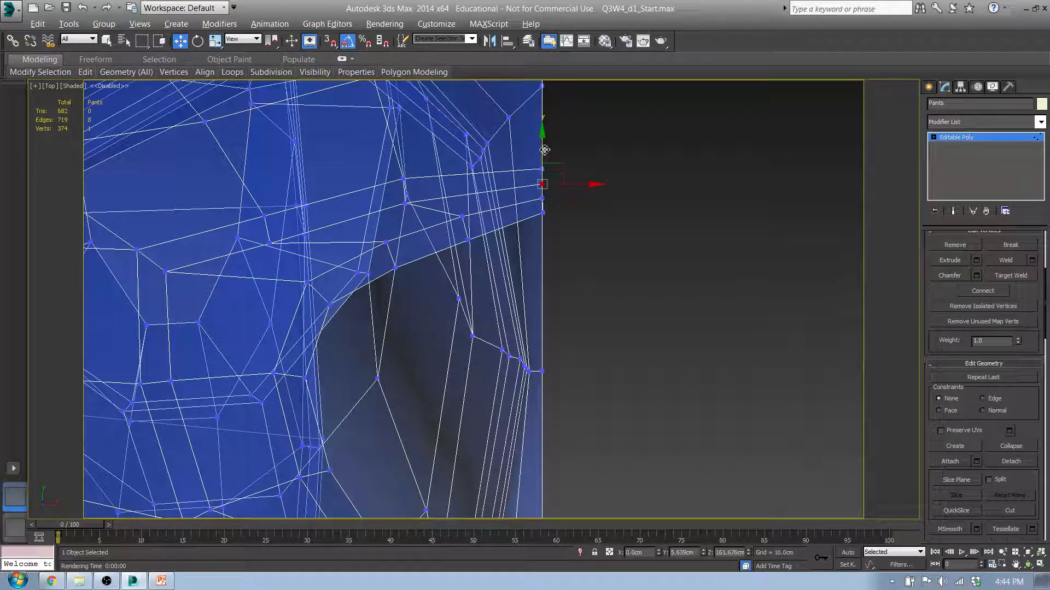
Nudge the two inner inset vertices beside the centre back slightly toward the neck opening.
left_click(463, 217)
left_click_drag(473, 205, 477, 205)
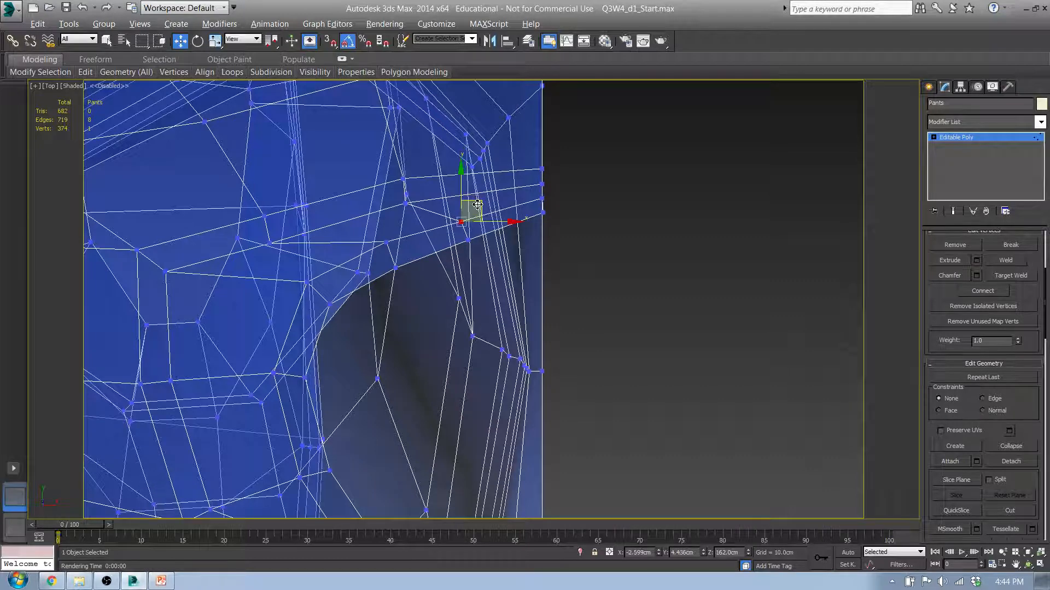
left_click(387, 245)
left_click_drag(409, 226, 408, 232)
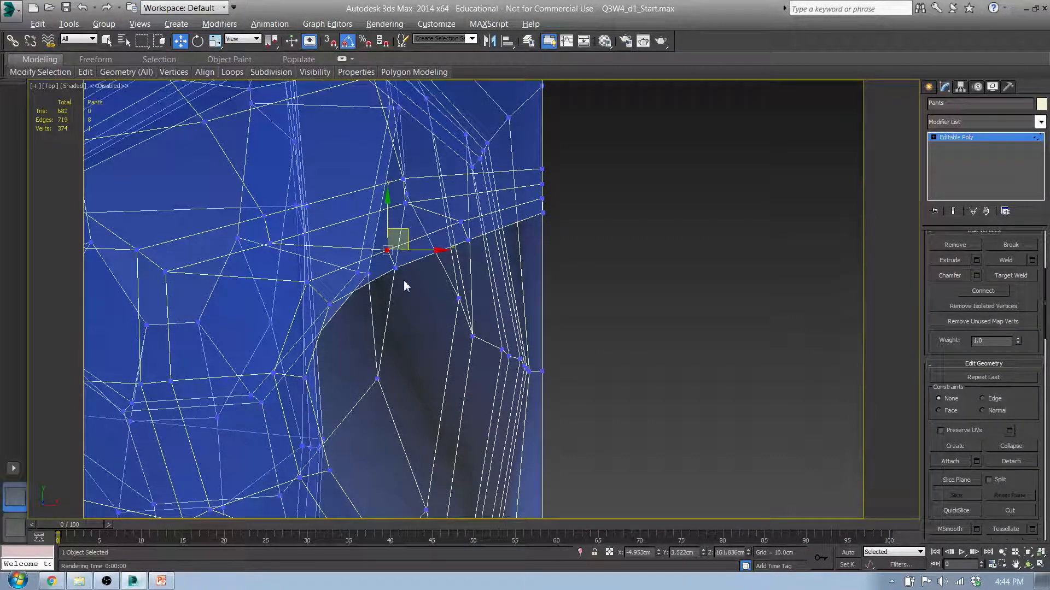
Shift the back neckline border vertices and the adjacent inset vertex outward to round the curve of the neck opening.
left_click_drag(402, 275, 407, 231)
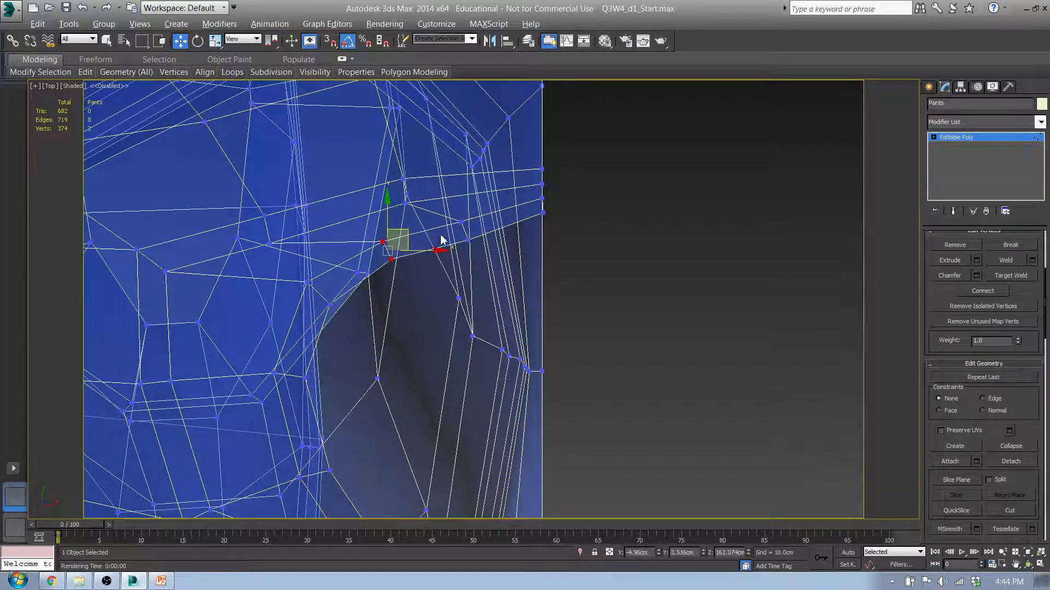
left_click(470, 241)
left_click_drag(480, 213, 476, 201)
left_click_drag(408, 267, 405, 228)
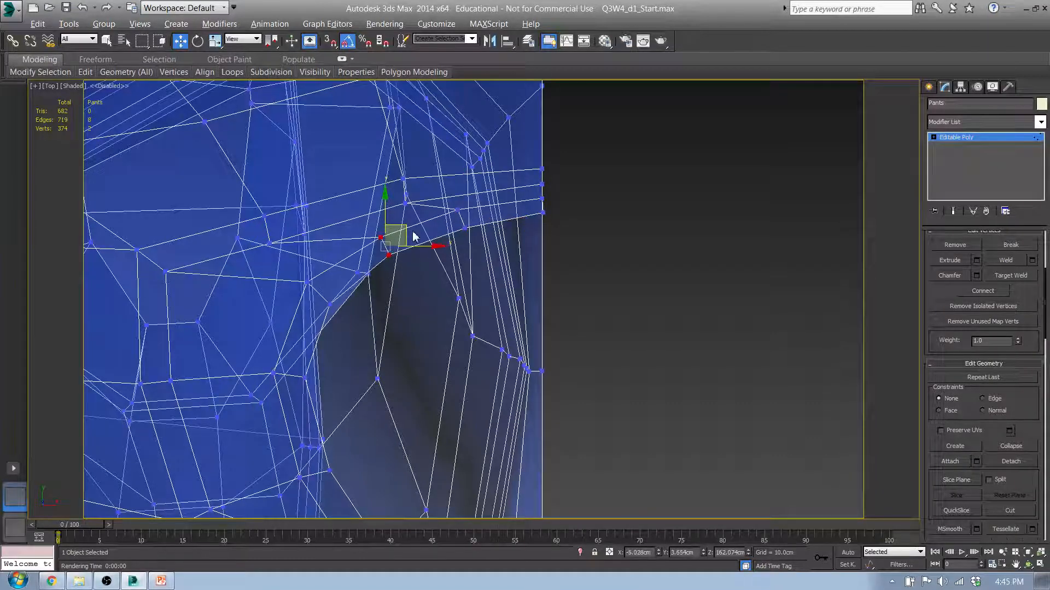
Fine-tune the inner inset vertex at the back corner of the neck opening to X about -5.3 cm, Y about 3.86 cm.
middle_click_drag(363, 276, 330, 233)
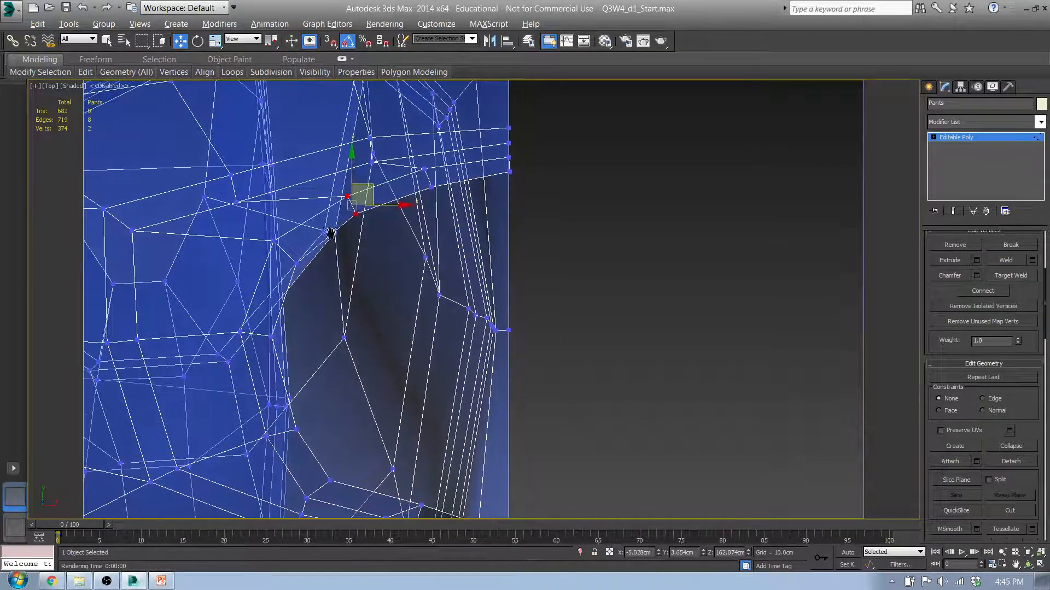
left_click(348, 196)
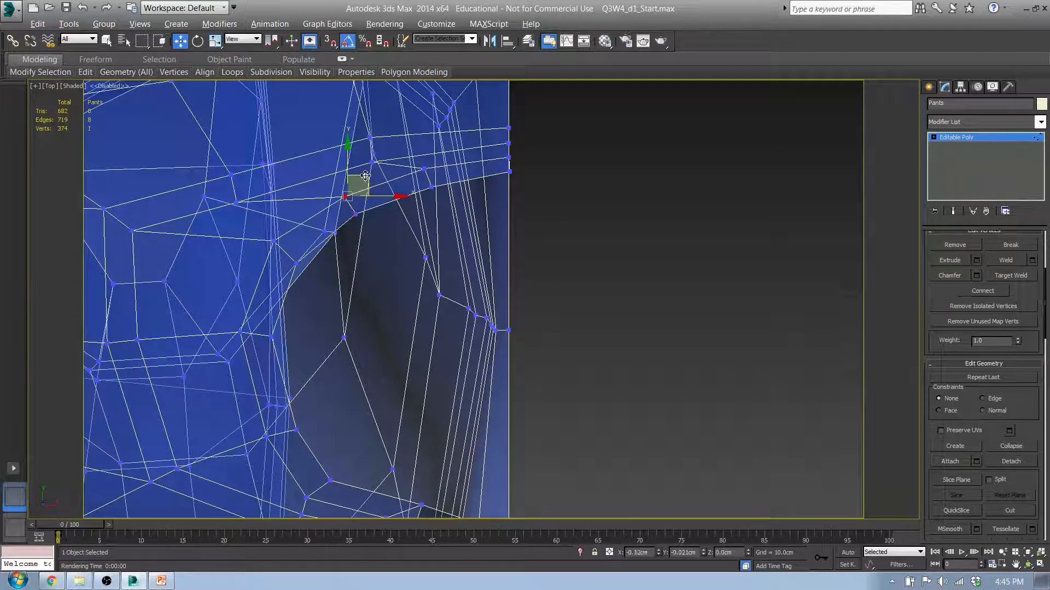
middle_click_drag(304, 280, 425, 216)
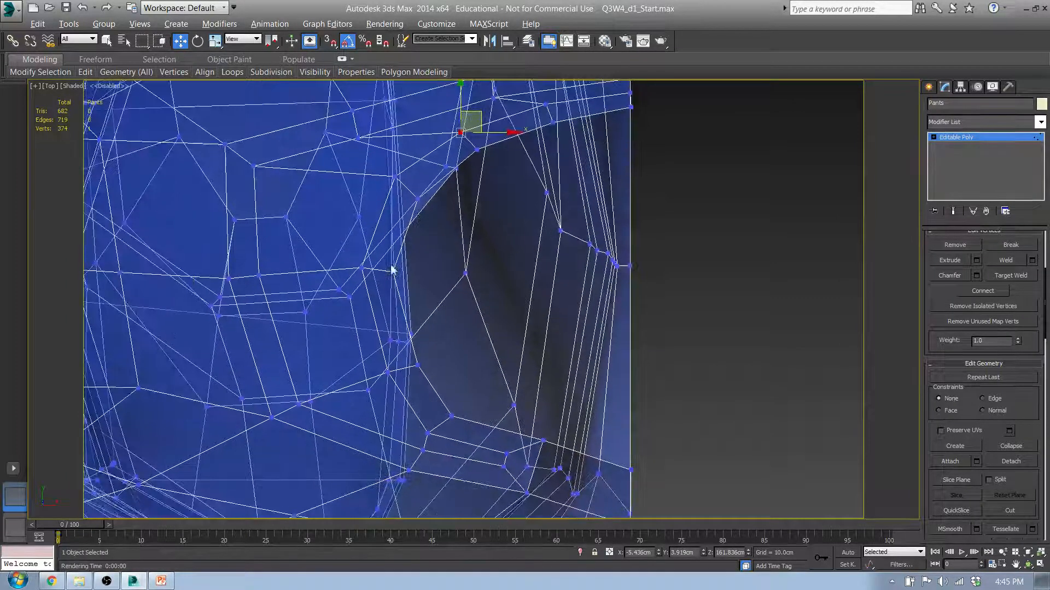
left_click(394, 268)
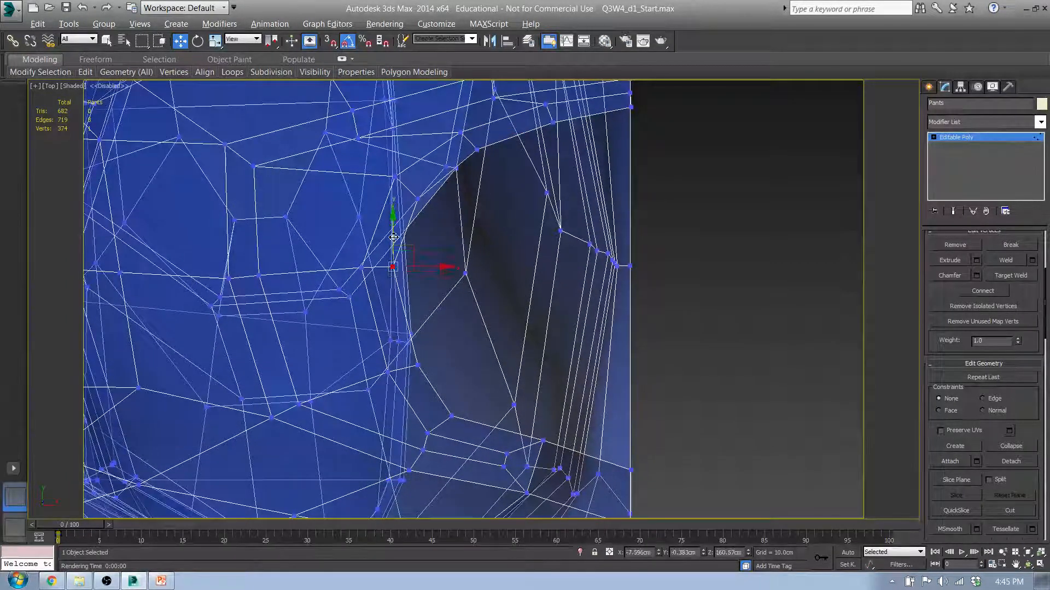
left_click(463, 138)
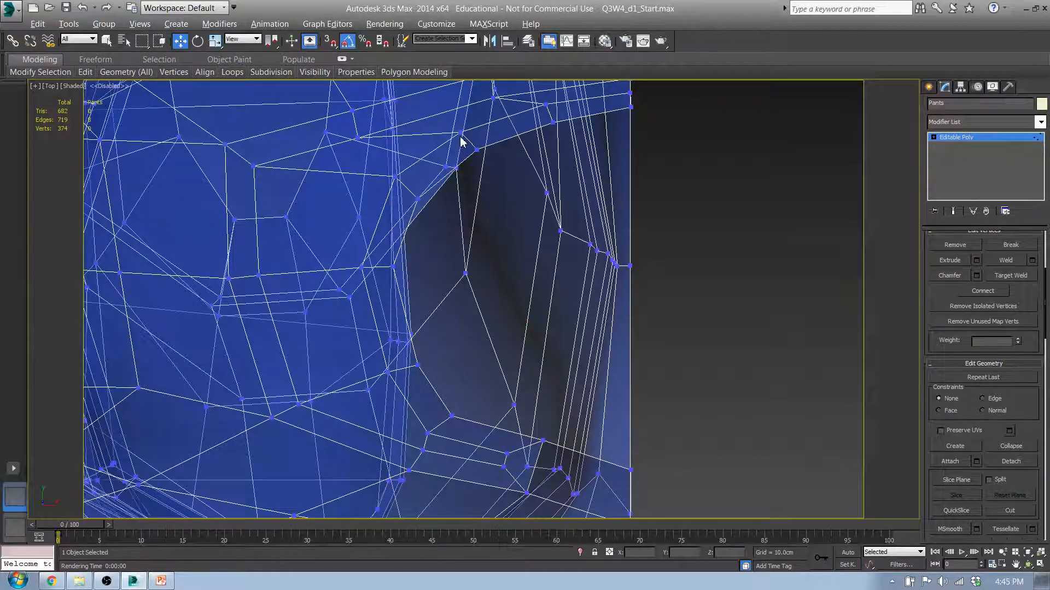
left_click(464, 134)
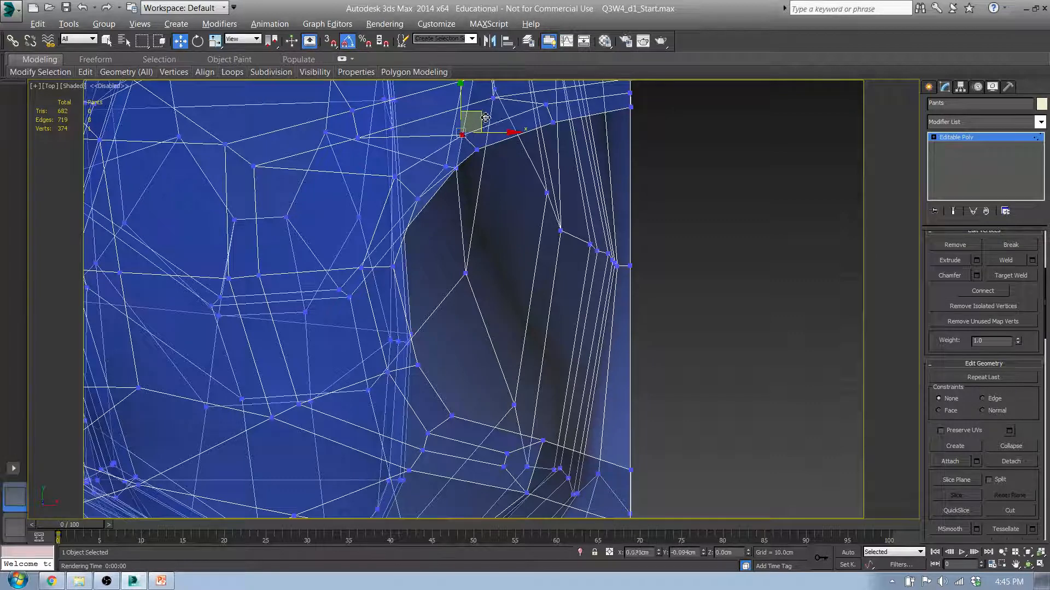
left_click_drag(487, 116, 490, 117)
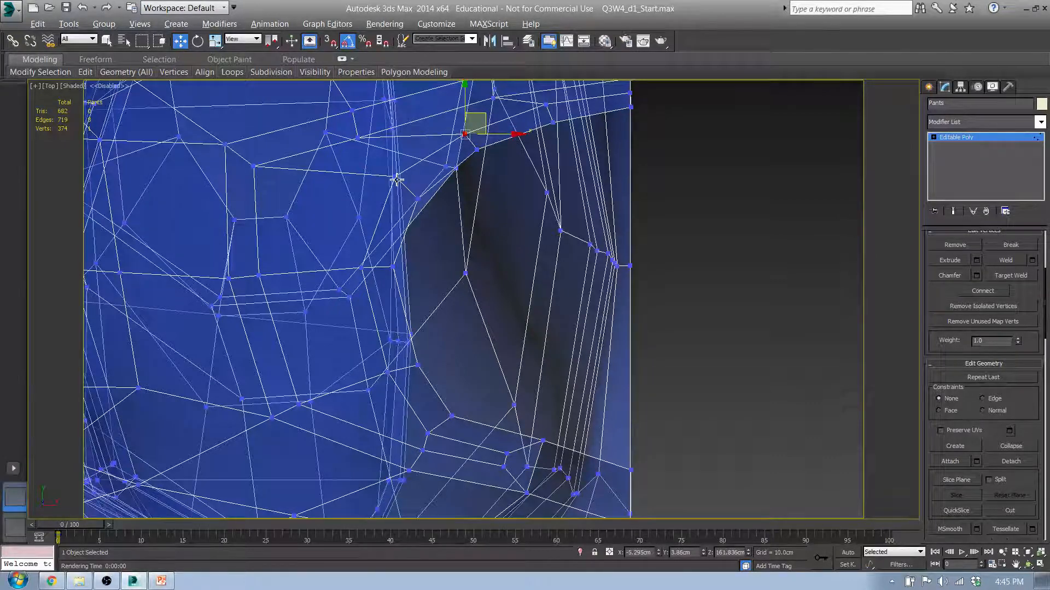
Adjust the two inset vertices on the side of the neck opening, moving the one nearest the shoulder inward to X about -8.2 cm.
left_click(400, 184)
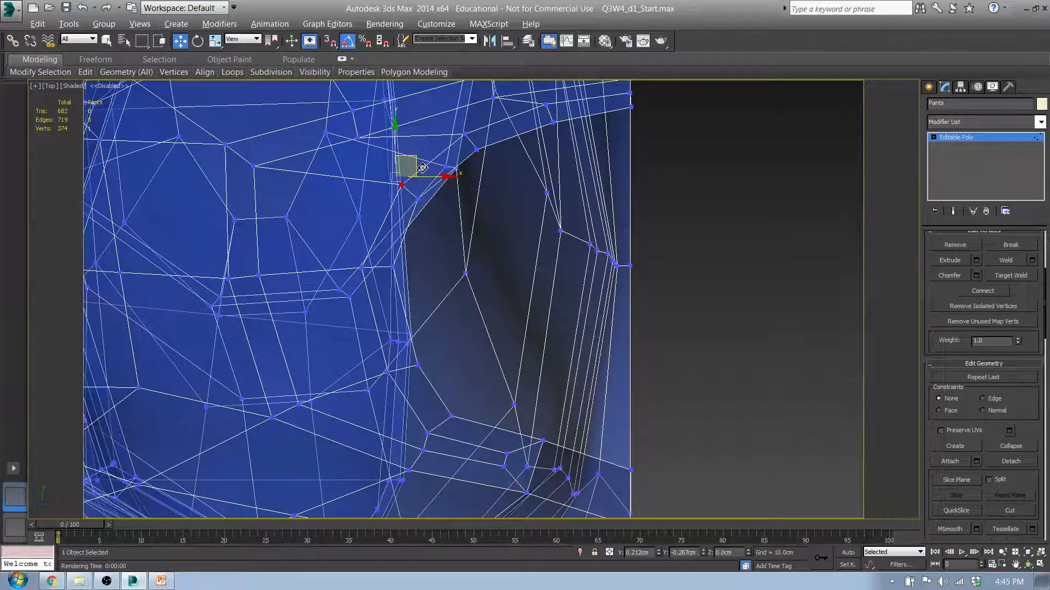
left_click_drag(423, 167, 425, 179)
left_click(362, 269)
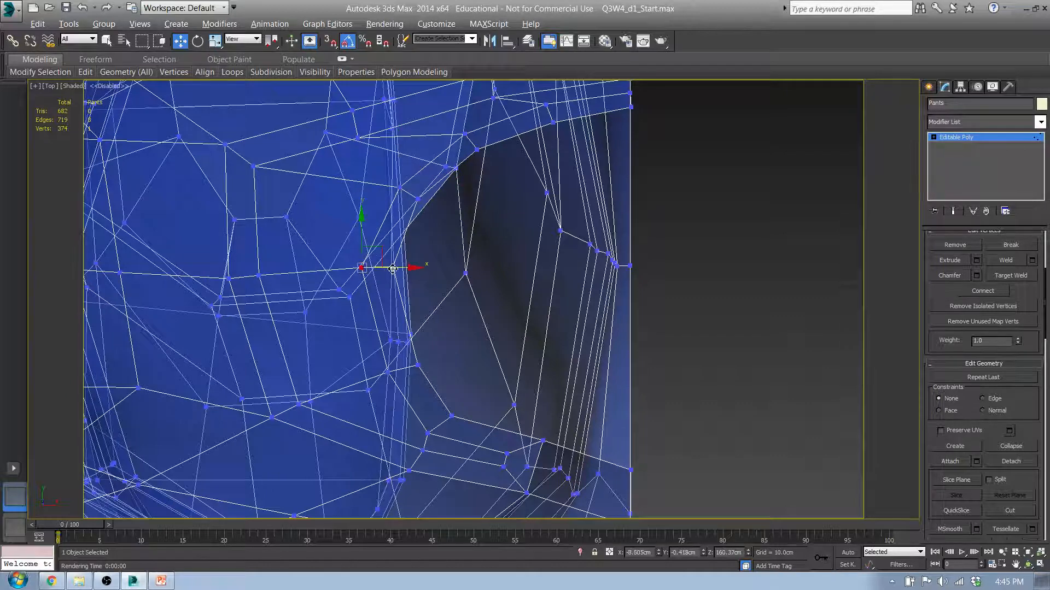
left_click_drag(392, 269, 405, 268)
Move the front-side inset vertex to X about -7.3 cm, Y about -3.86 cm, and adjust it together with the adjacent neckline border vertex.
middle_click_drag(414, 384, 406, 304)
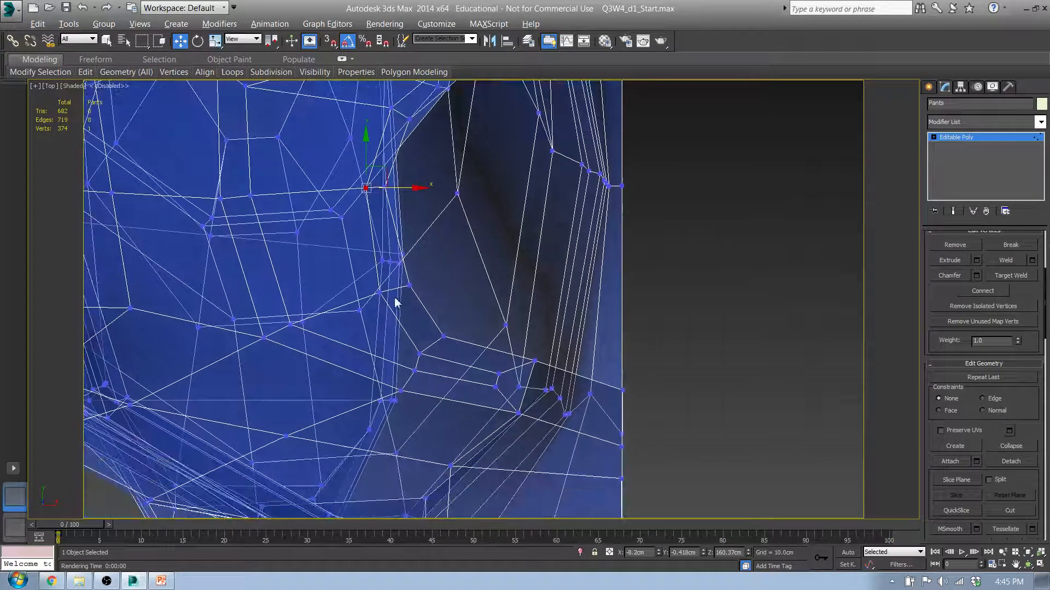
left_click(381, 295)
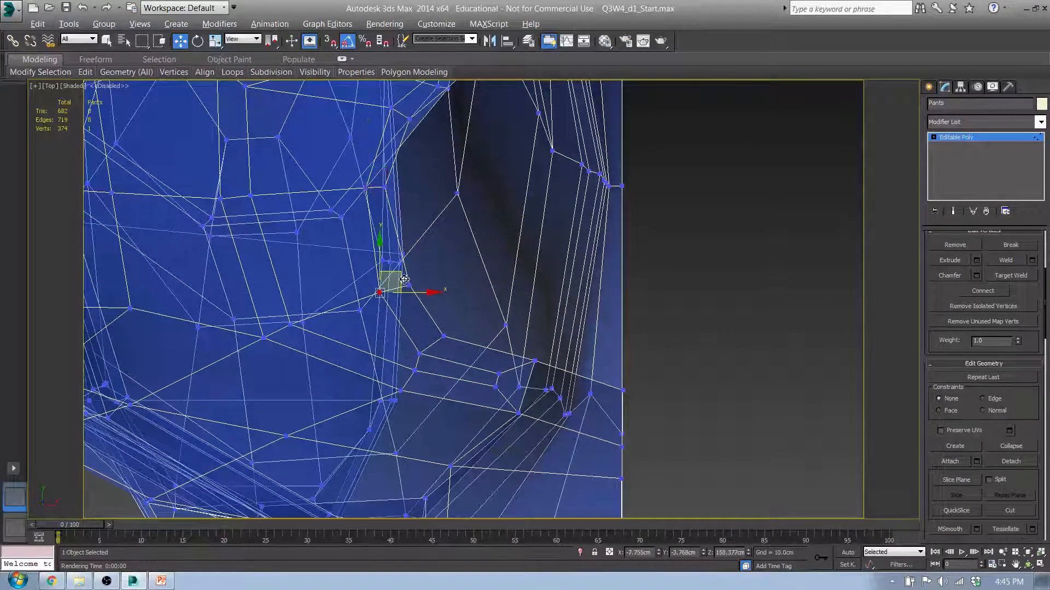
left_click_drag(386, 281, 411, 283)
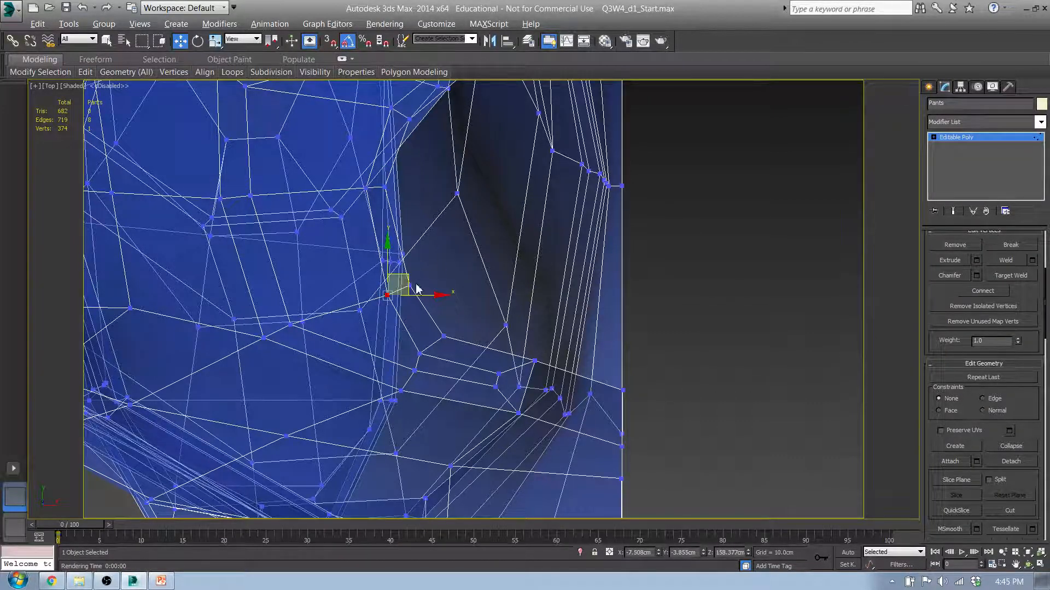
left_click_drag(412, 287, 447, 283)
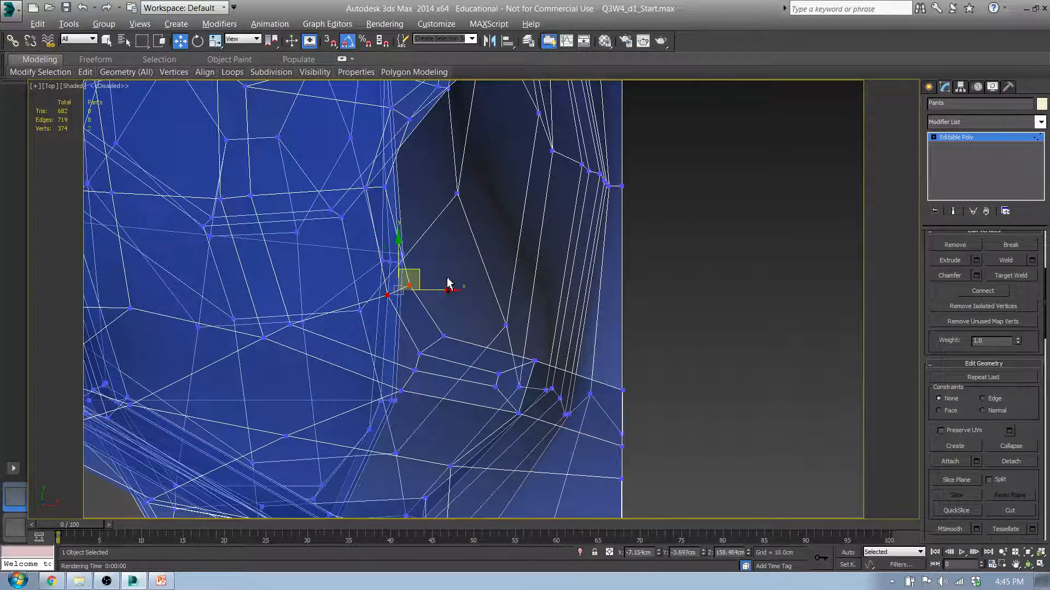
Shift the inset vertices along the front of the neck opening inward, placing the outer one near the centre front at about X -3.74 cm, Y -6.93 cm.
left_click(444, 336)
left_click(422, 357)
left_click(420, 354)
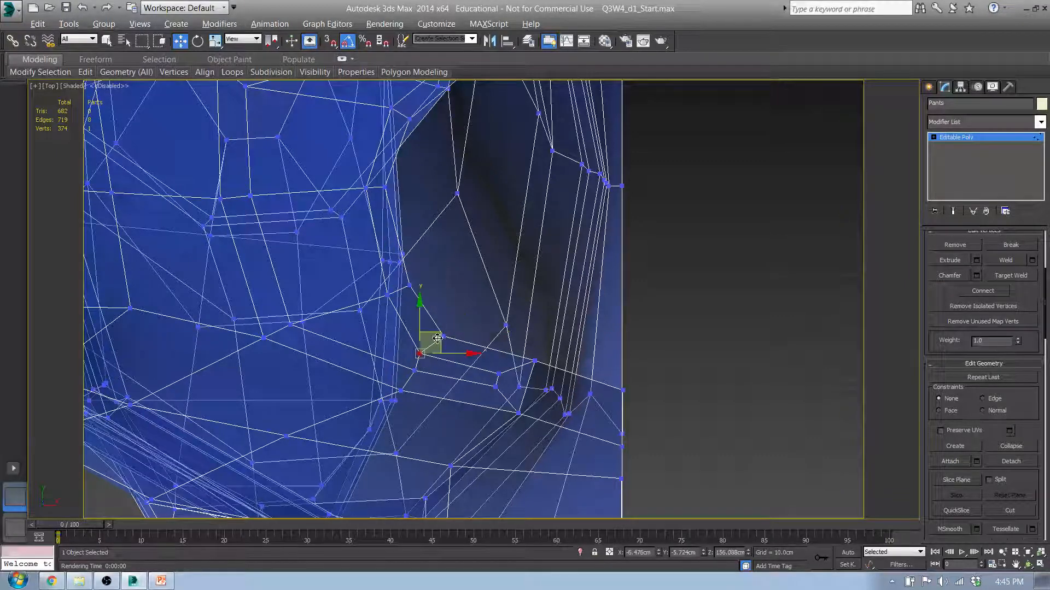
left_click_drag(440, 335, 446, 334)
left_click(501, 375)
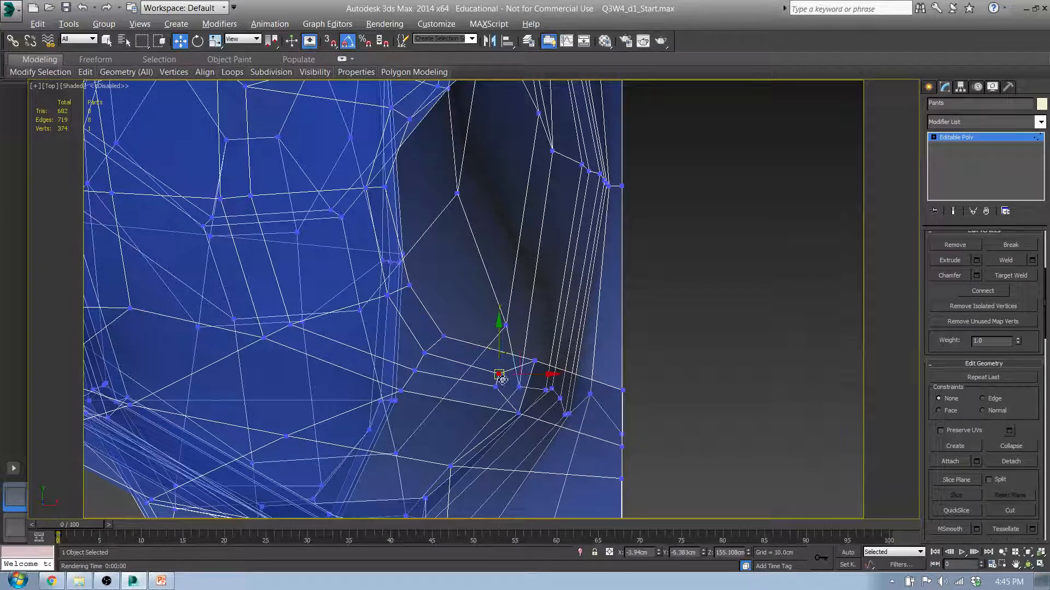
mouse_move(519, 359)
left_mouse_down()
mouse_move(528, 361)
mouse_move(507, 393)
mouse_move(499, 386)
mouse_move(528, 374)
left_mouse_up()
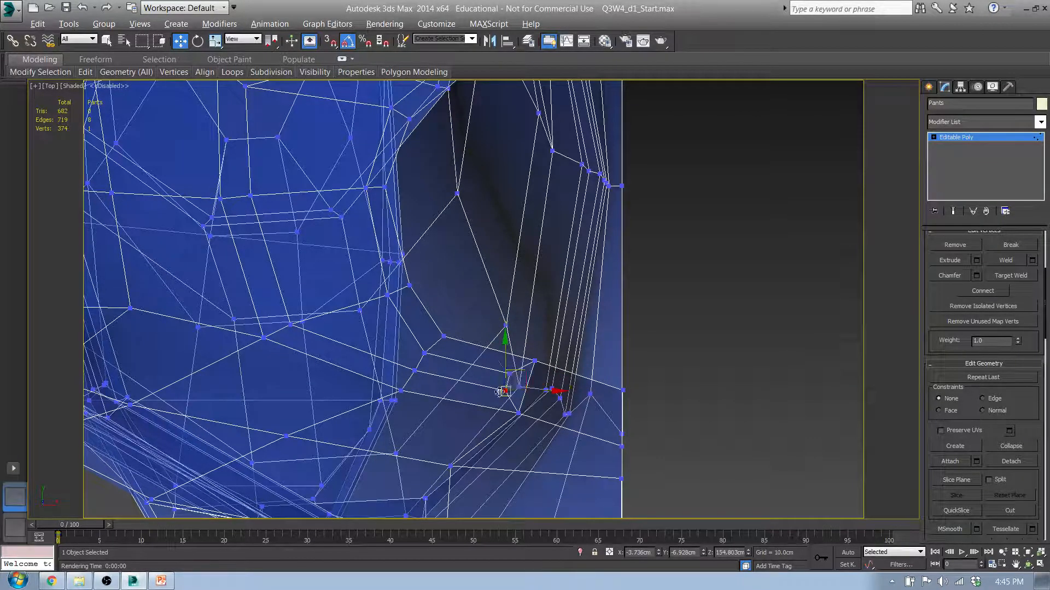
In the Left view, select the five inset vertices at the front of the neckline and rotate them to a steeper slope.
middle_click_drag(500, 392, 538, 203, "alt")
middle_click_drag(332, 284, 352, 273, "alt")
key("l")
middle_click_drag(424, 145, 409, 376)
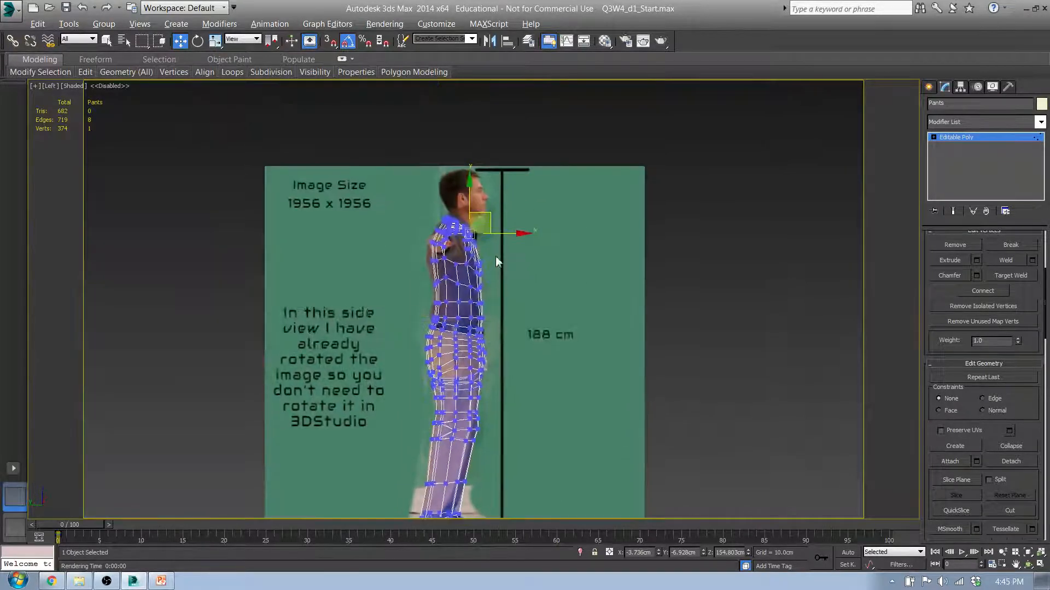
scroll(495, 261, "up", 4)
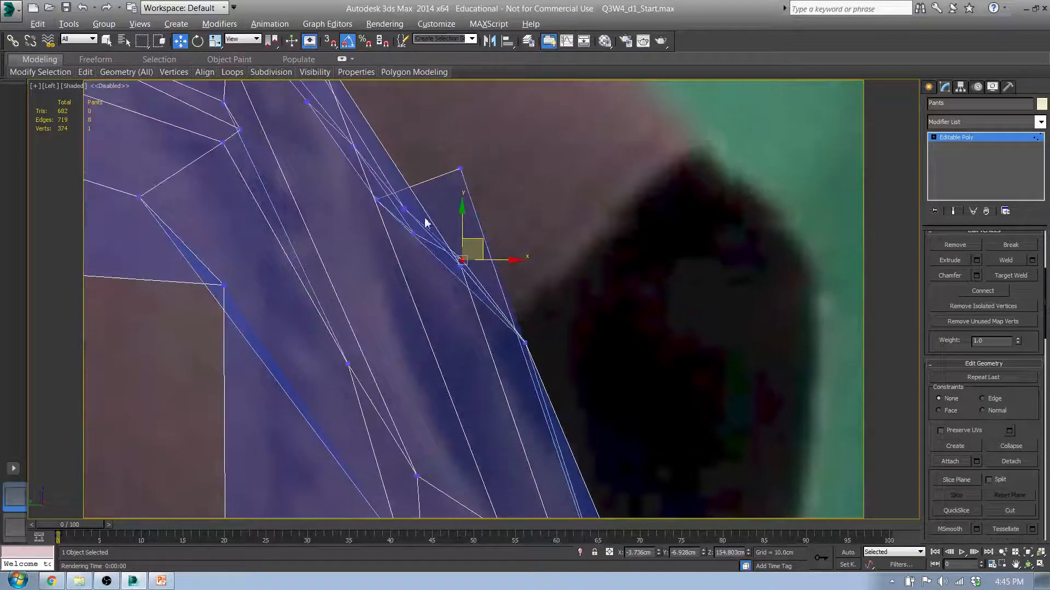
left_click_drag(366, 182, 468, 276)
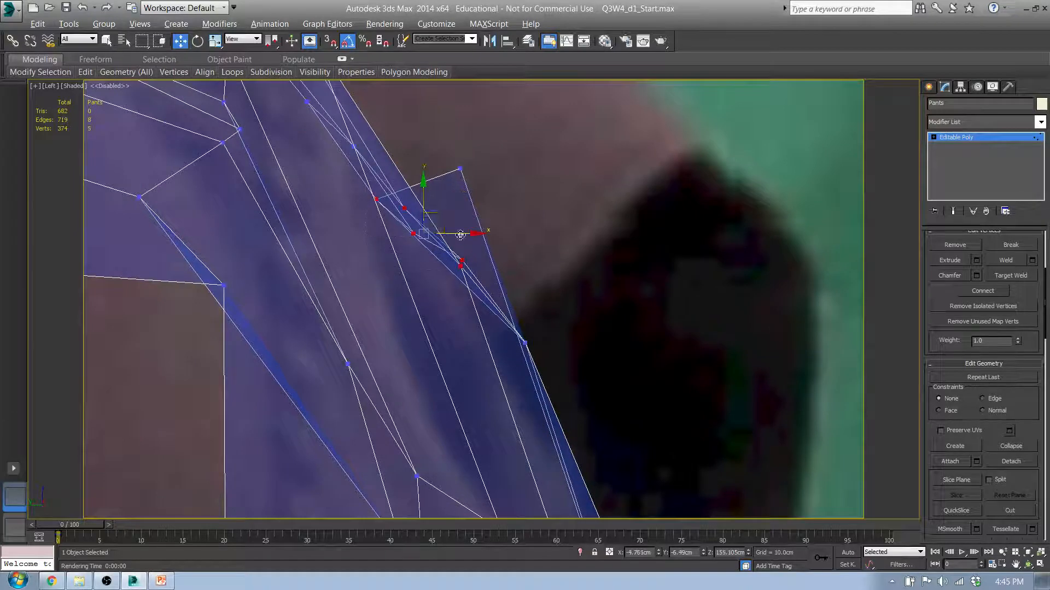
key("e")
left_click_drag(451, 205, 464, 195)
key("w")
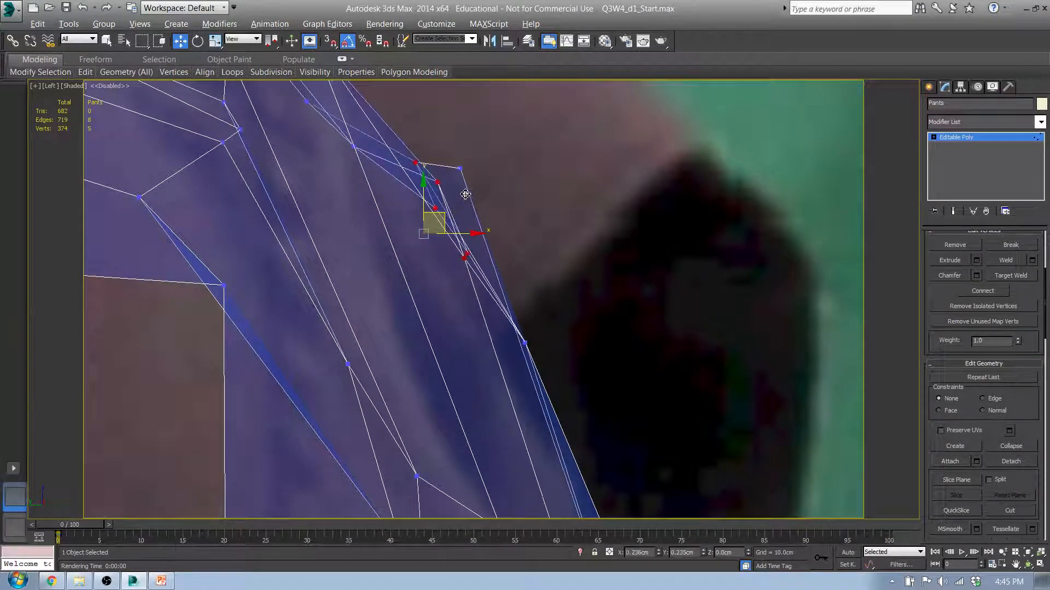
Examine the rotated front collar vertices and the surrounding edges of the neckline from several angles.
middle_click_drag(464, 195, 461, 233, "alt")
scroll(461, 233, "down", 4)
middle_click_drag(557, 422, 462, 291)
scroll(462, 292, "down", 2)
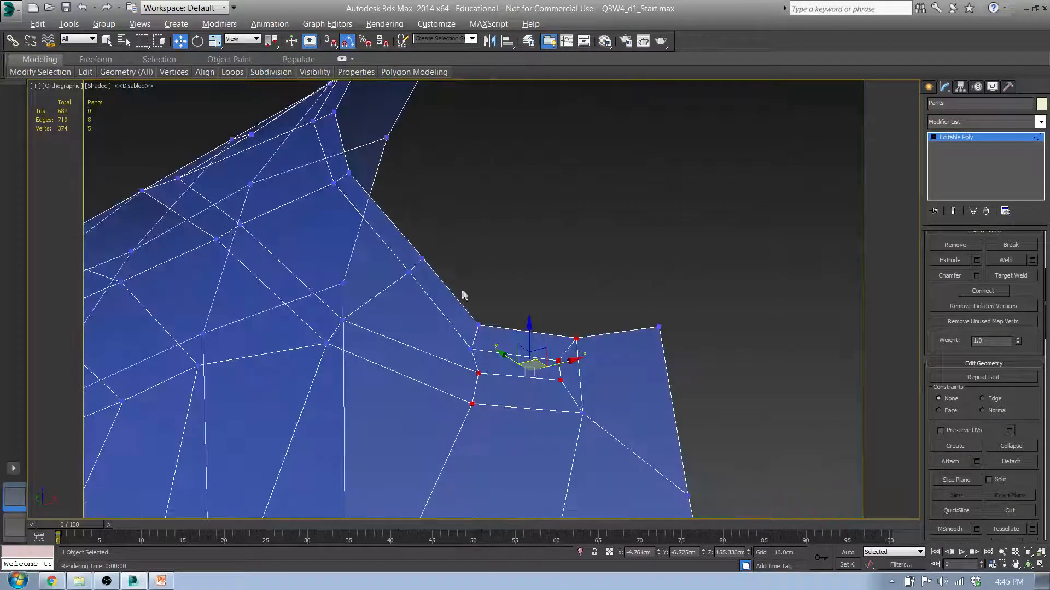
middle_click_drag(495, 338, 403, 359, "alt")
scroll(491, 419, "down", 3)
scroll(438, 339, "up", 6)
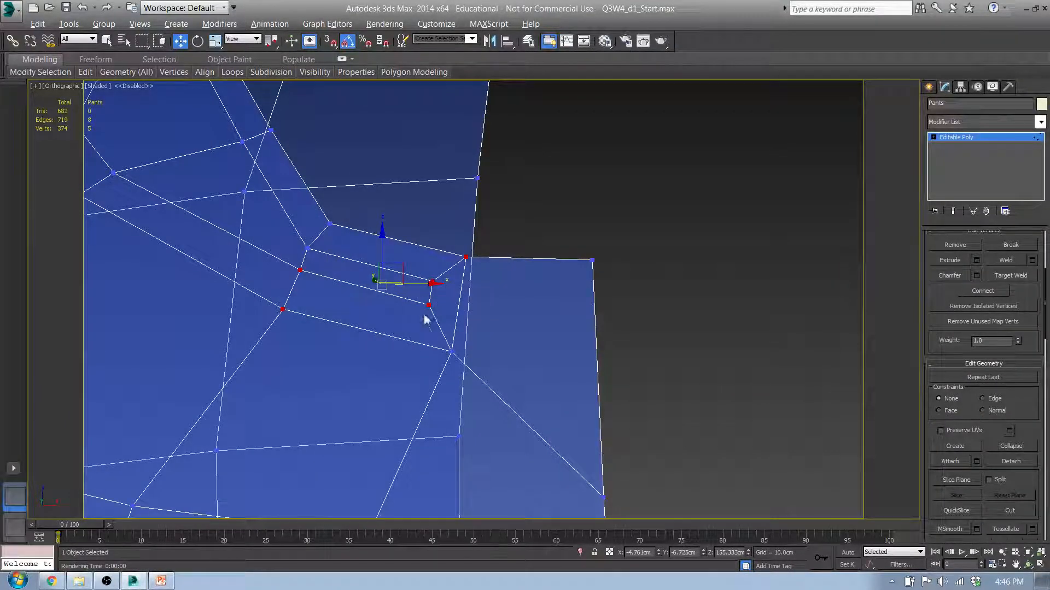
middle_click_drag(283, 278, 358, 297)
scroll(401, 295, "down", 6)
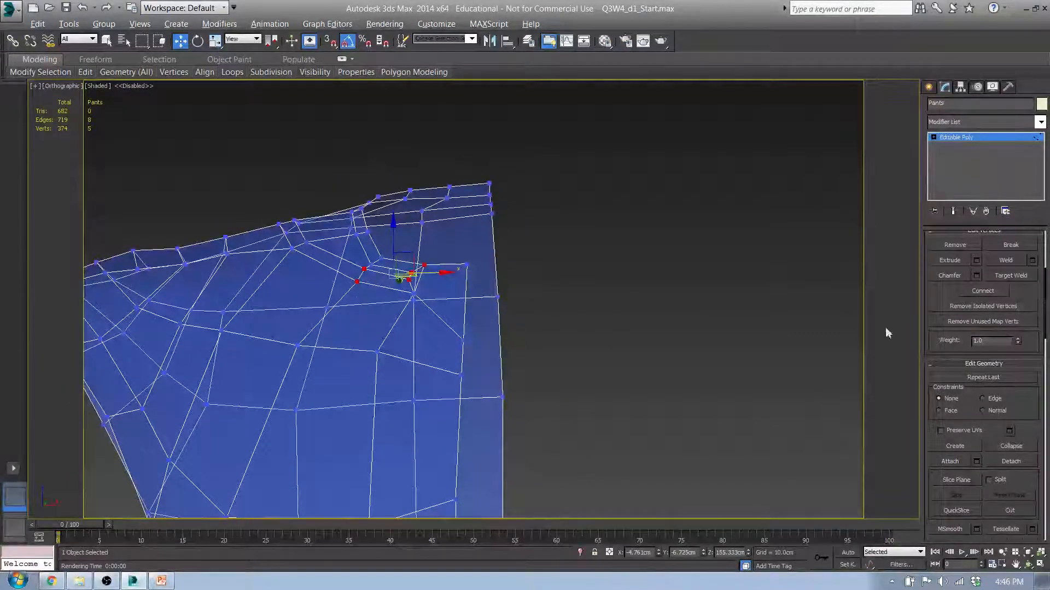
Target Weld the two extra vertices below the front collar strip onto the neighbouring outer vertices.
left_click(764, 446)
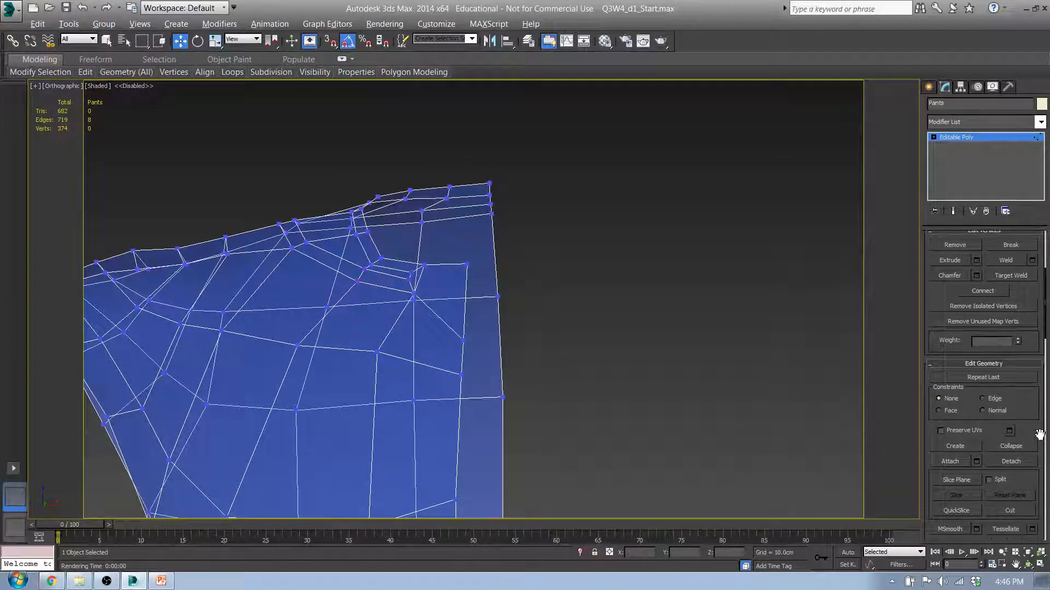
scroll(1039, 432, "down", 1)
left_click(1026, 271)
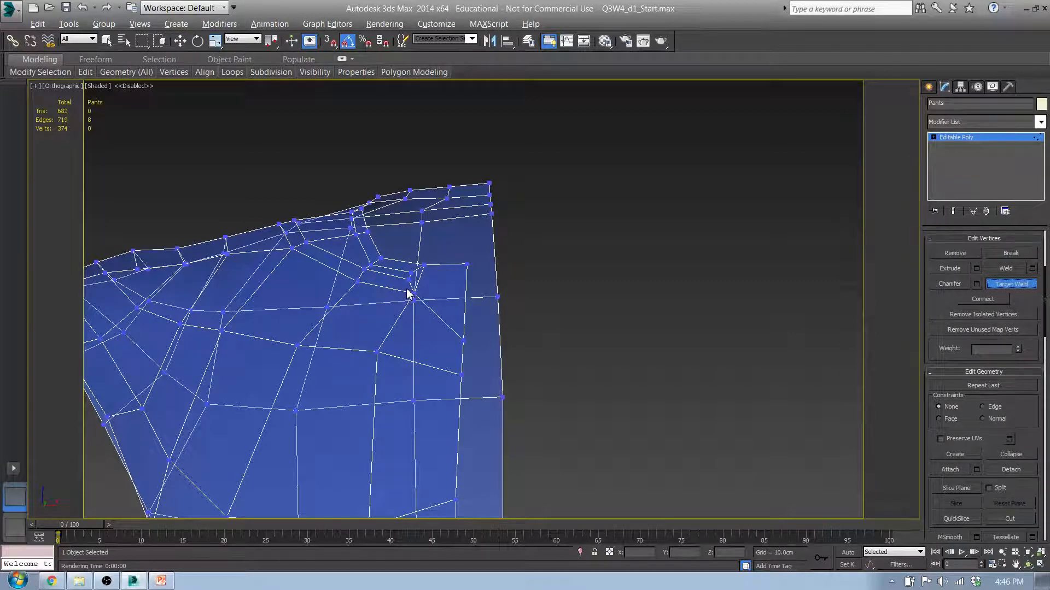
scroll(408, 290, "up", 5)
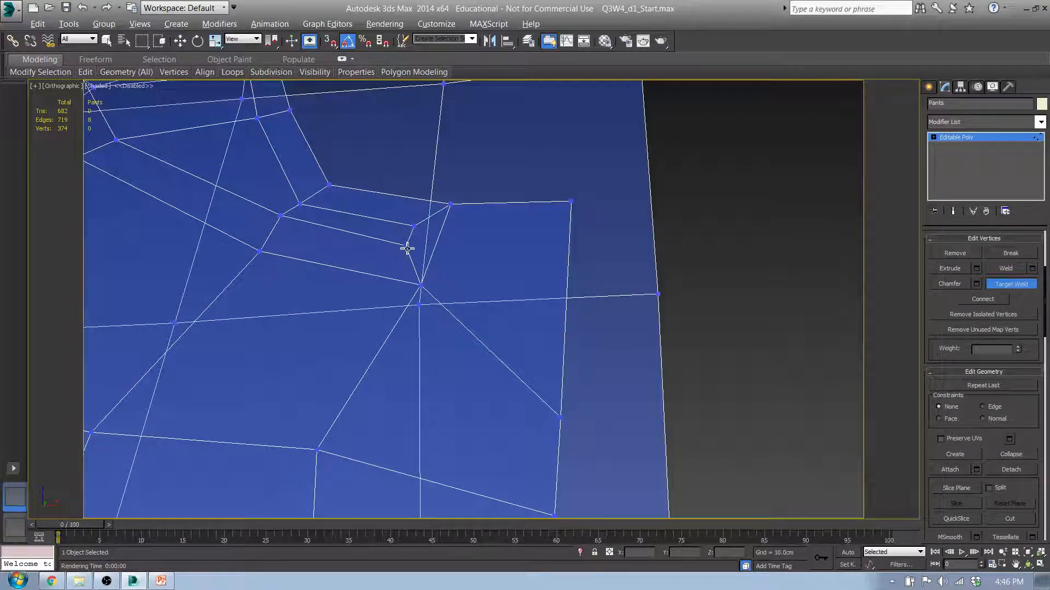
left_click(421, 285)
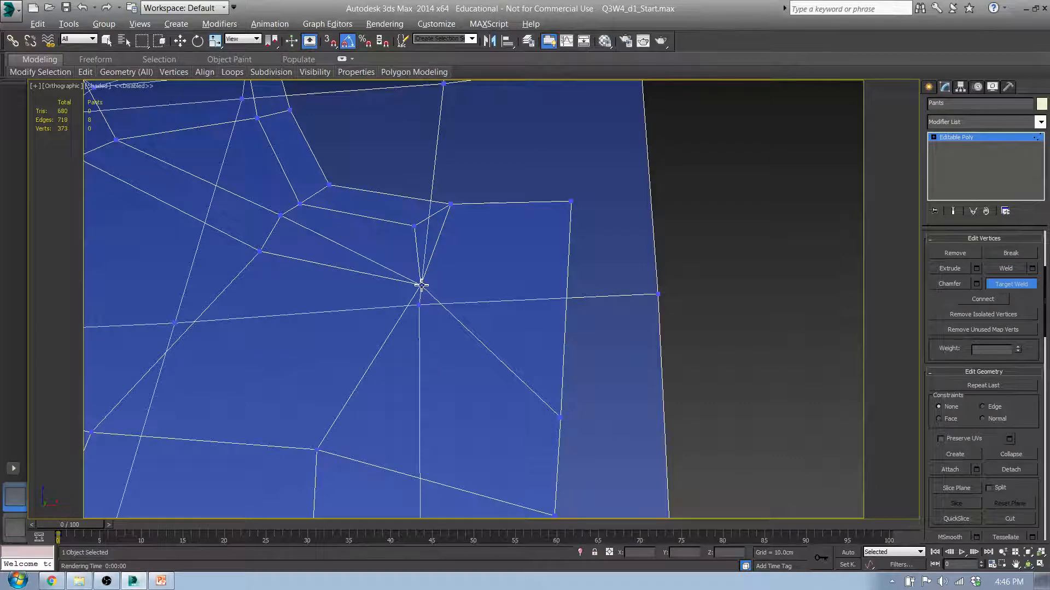
left_click(261, 252)
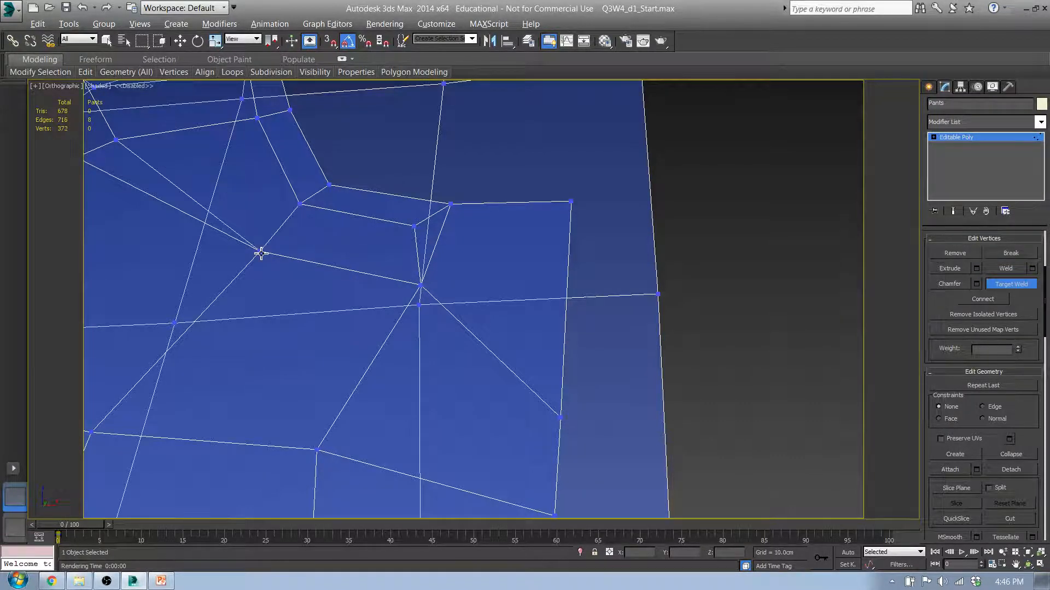
Target Weld the next two extra vertices along the front shoulder side of the collar strip onto their outer neighbours.
scroll(428, 262, "down", 5)
middle_click_drag(258, 204, 414, 279)
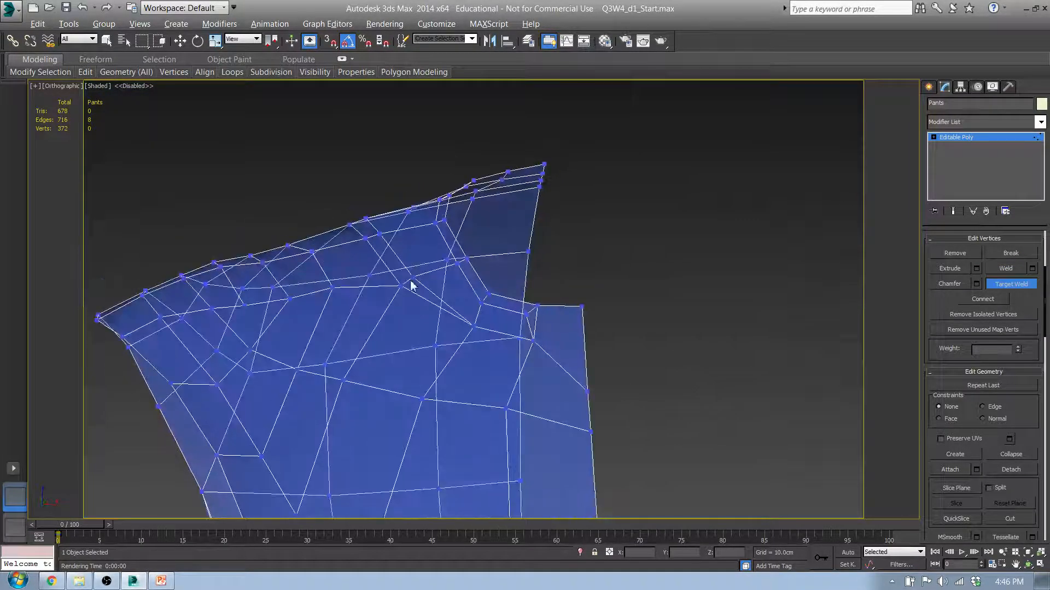
left_click(403, 287)
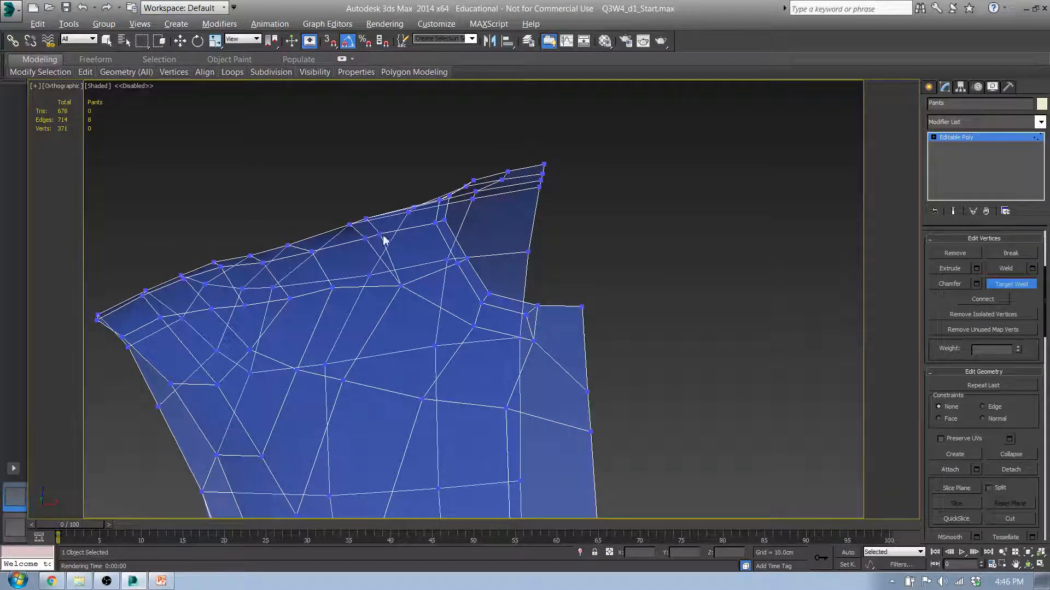
left_click(368, 241)
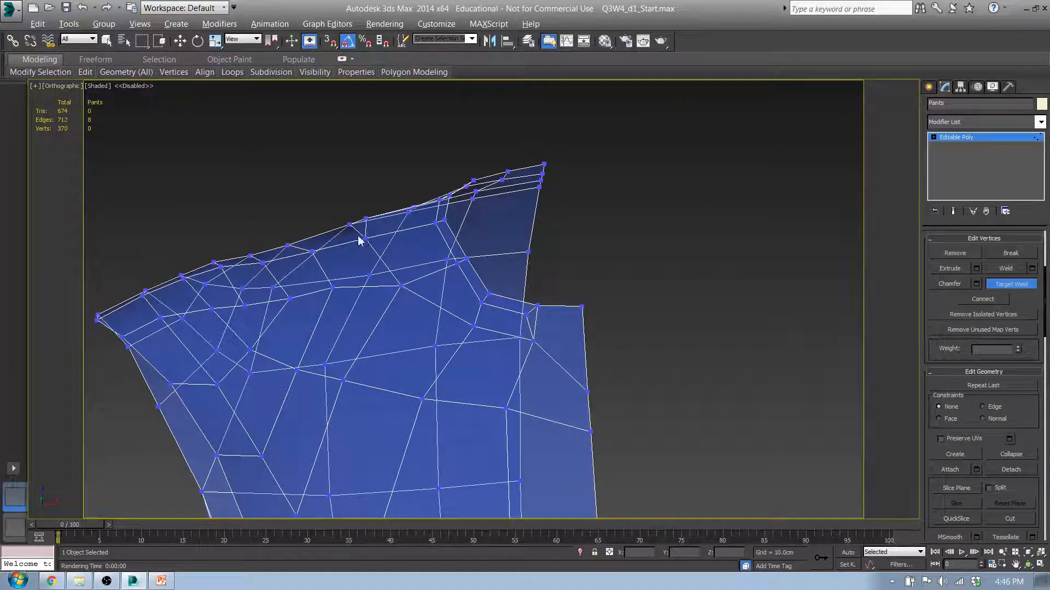
Target Weld the extra vertices behind the back collar strip onto their outer neighbours, from the shoulder through to the centre back seam.
middle_click_drag(358, 236, 470, 242, "alt")
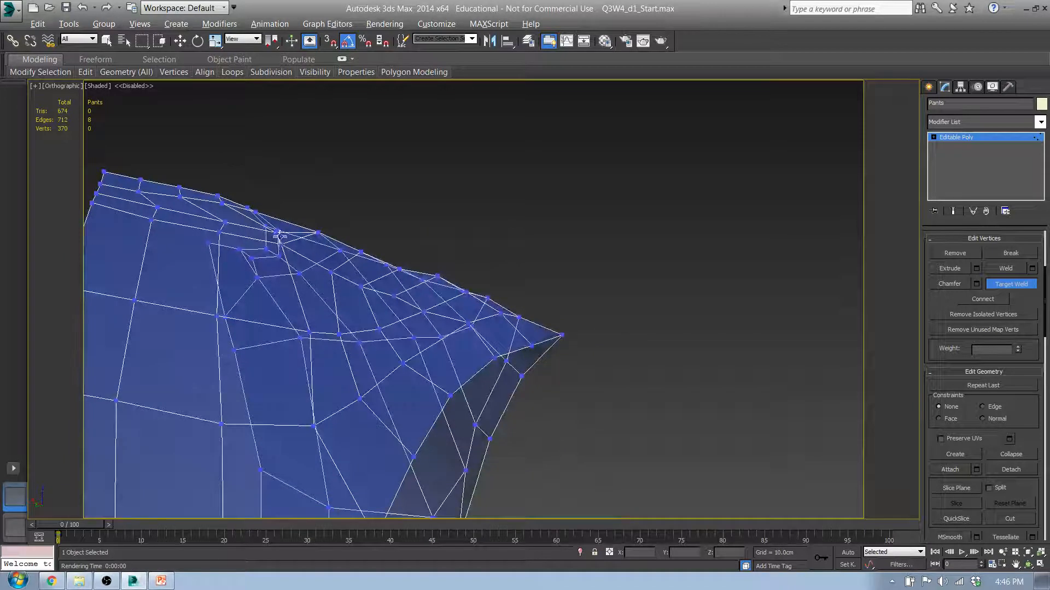
left_click(283, 246)
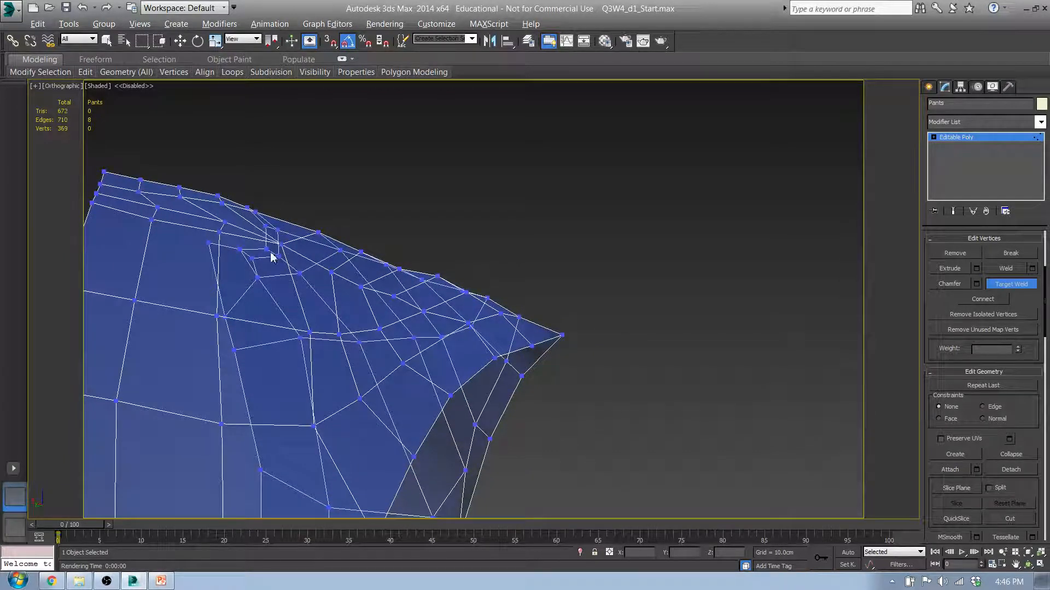
left_click(219, 232)
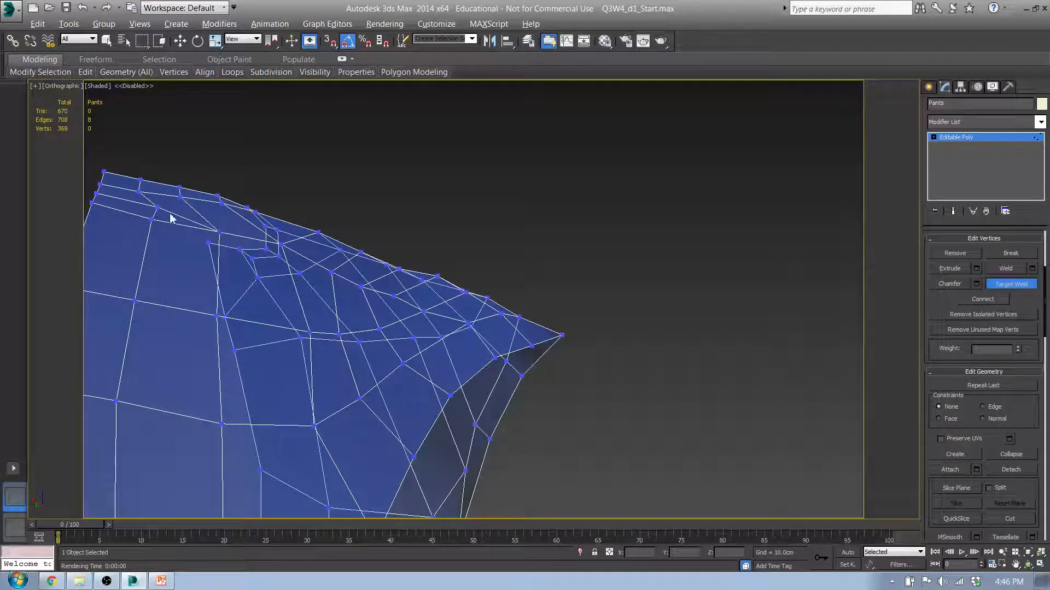
left_click(158, 208)
left_click(152, 220)
middle_click_drag(101, 215, 206, 234)
scroll(196, 220, "up", 5)
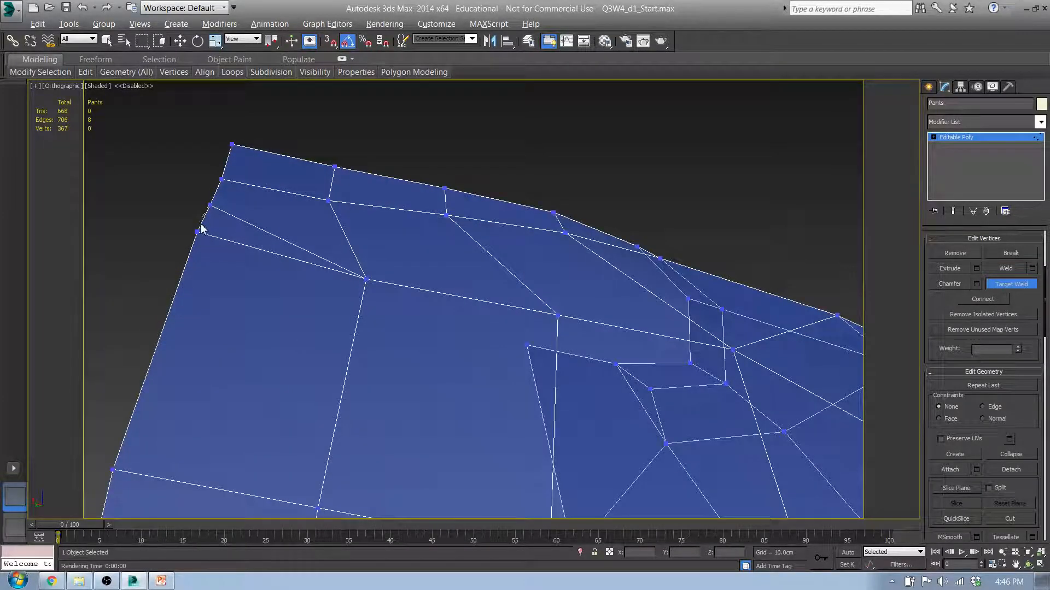
left_click(197, 235)
In the Front view, move the front-side collar vertex pair slightly to follow the shirt collar in the reference photo.
middle_click_drag(418, 229, 369, 225, "alt")
scroll(464, 235, "down", 5)
middle_click_drag(565, 291, 569, 269, "alt")
scroll(513, 241, "up", 4)
middle_click_drag(514, 243, 503, 242, "alt")
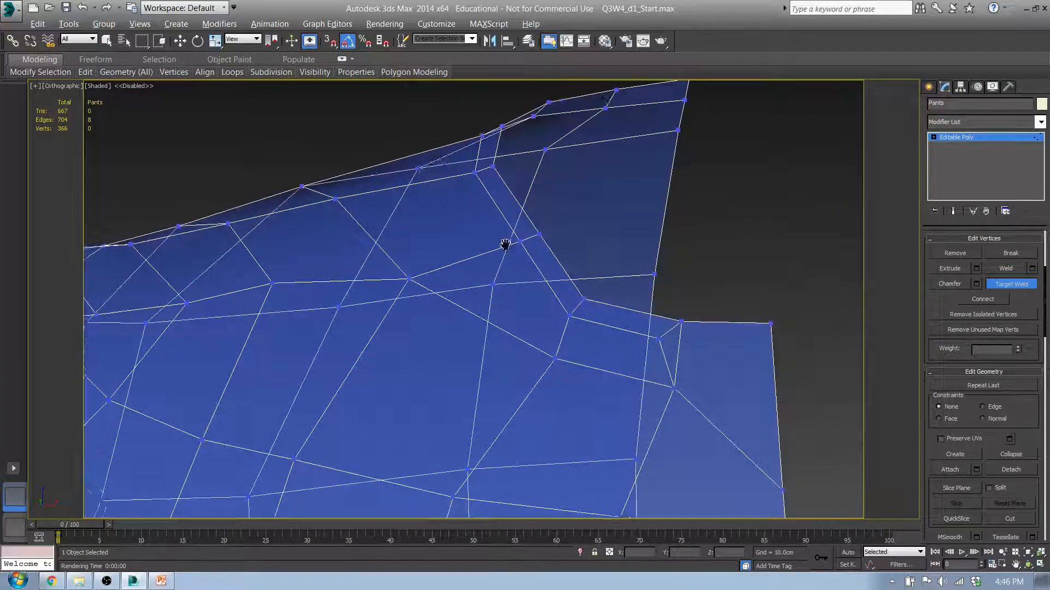
key("f")
middle_click_drag(363, 224, 394, 284)
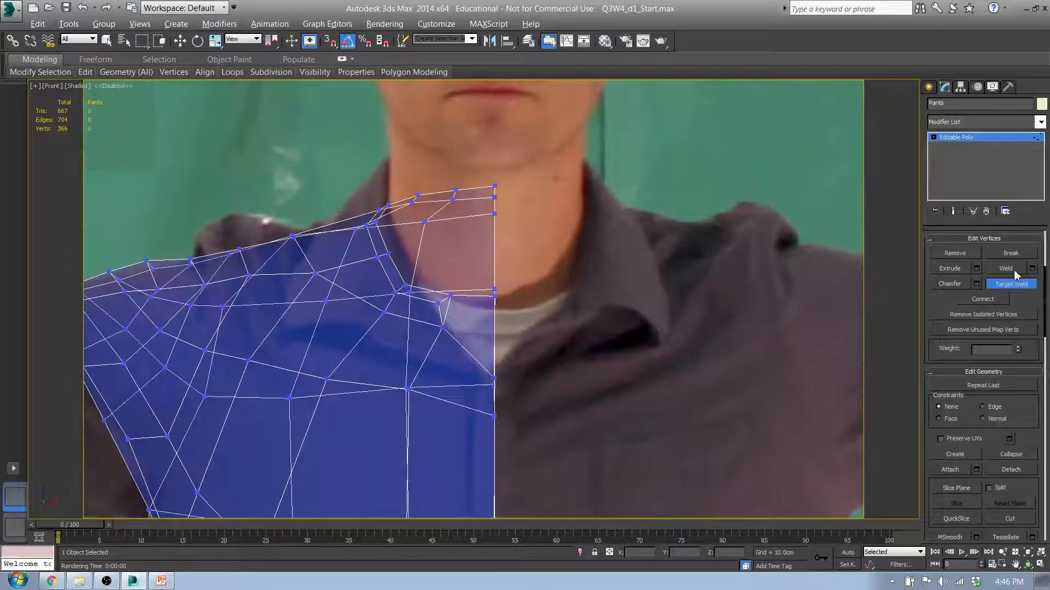
key("w")
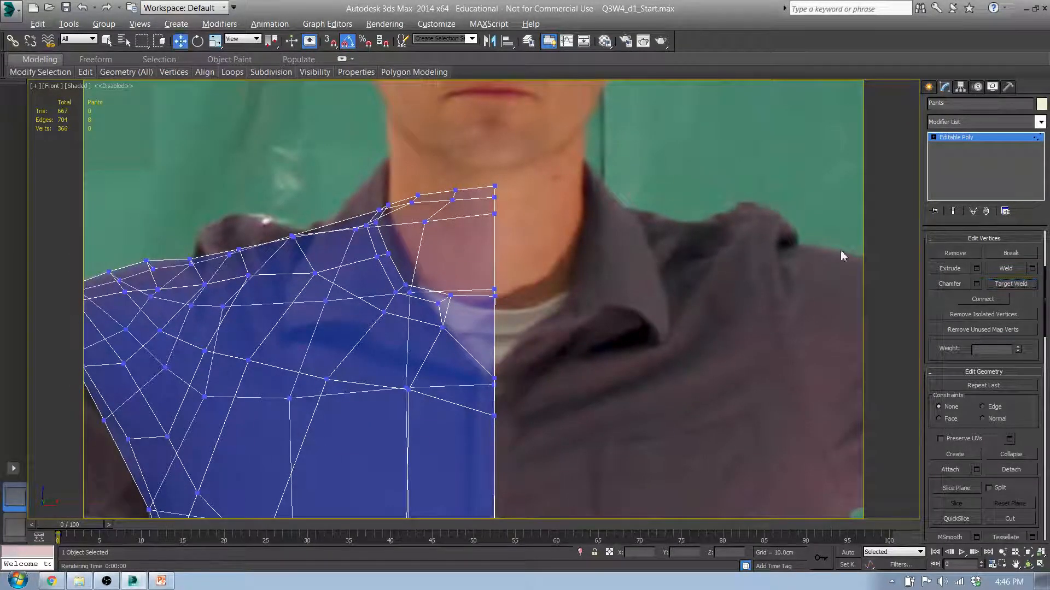
left_click(382, 258)
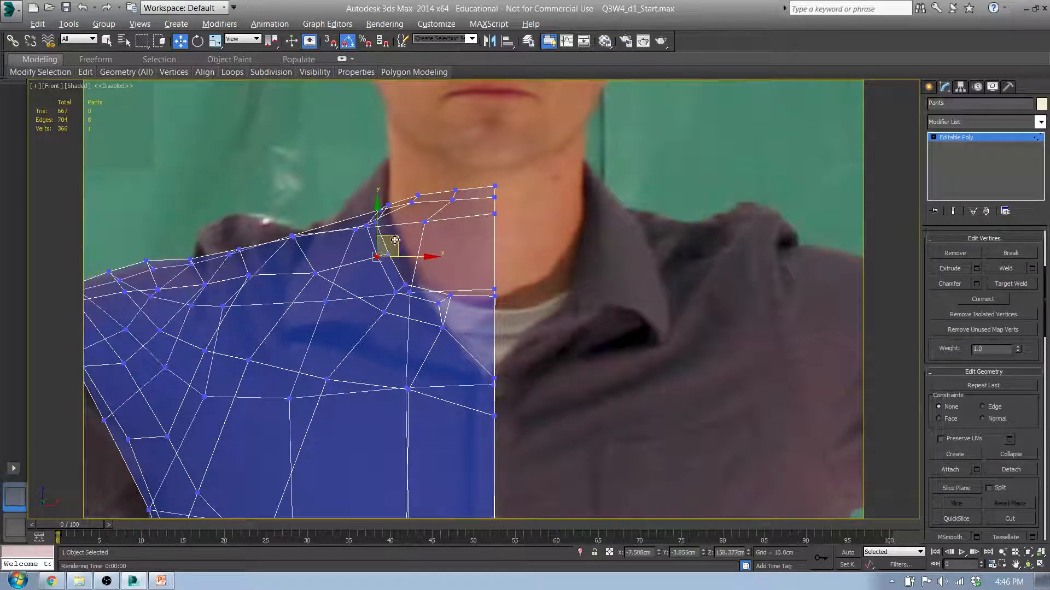
mouse_move(395, 239)
left_mouse_down()
mouse_move(366, 246)
mouse_move(399, 241)
left_mouse_up()
In the Front view, move the collar vertex pair at the top of the shoulder outward to follow the shirt collar in the photo.
scroll(373, 220, "up", 6)
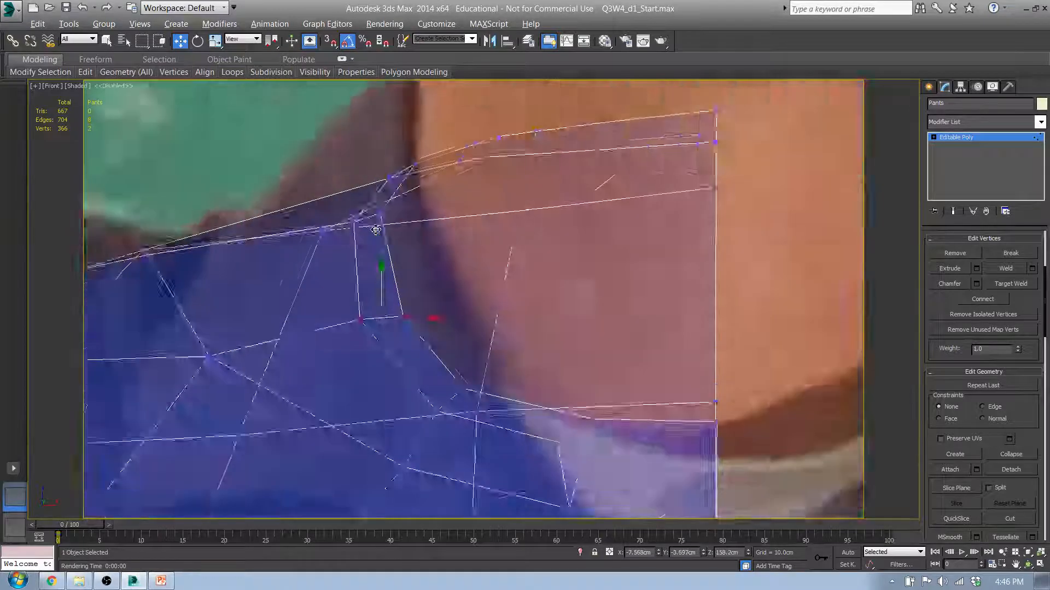
left_click(383, 208)
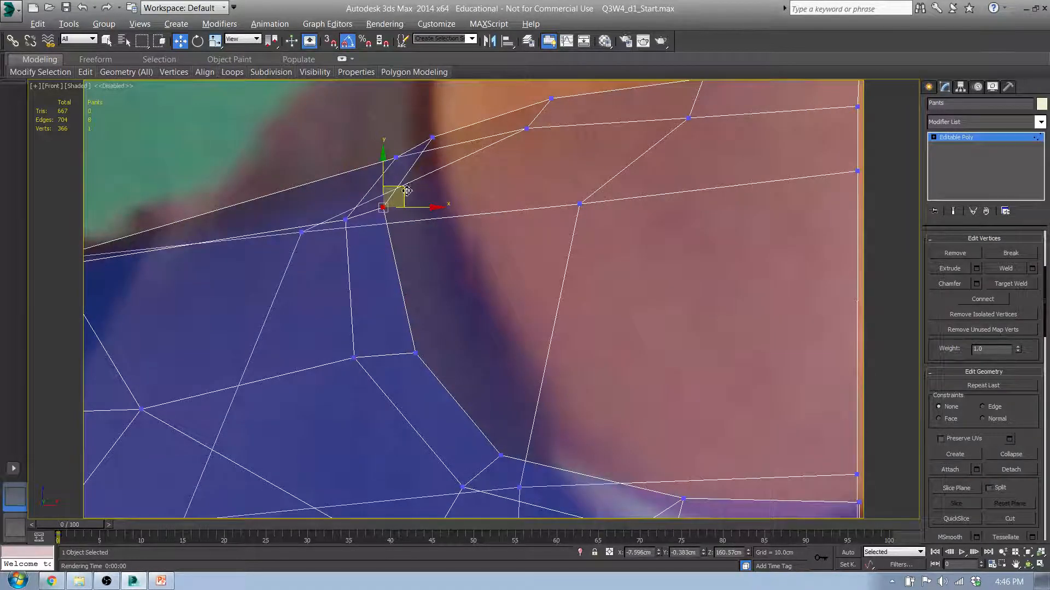
left_click_drag(405, 192, 364, 207)
In the Left view, reposition the centre back collar vertices and their neighbour to match the base of the shirt collar in the photo.
left_click(433, 138)
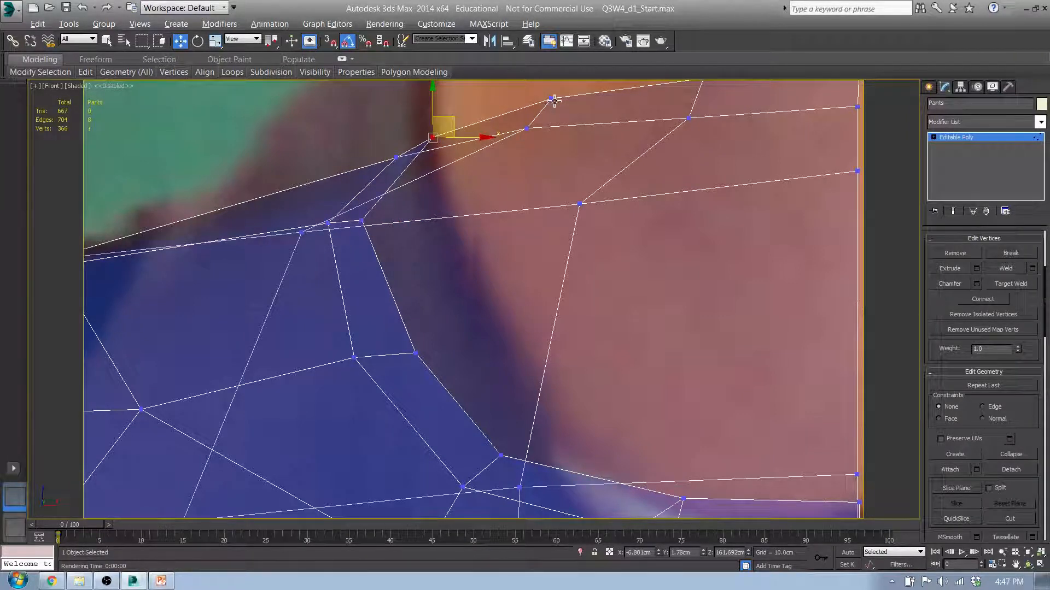
middle_click_drag(580, 151, 530, 390)
scroll(398, 219, "down", 2)
key("l")
scroll(469, 168, "up", 5)
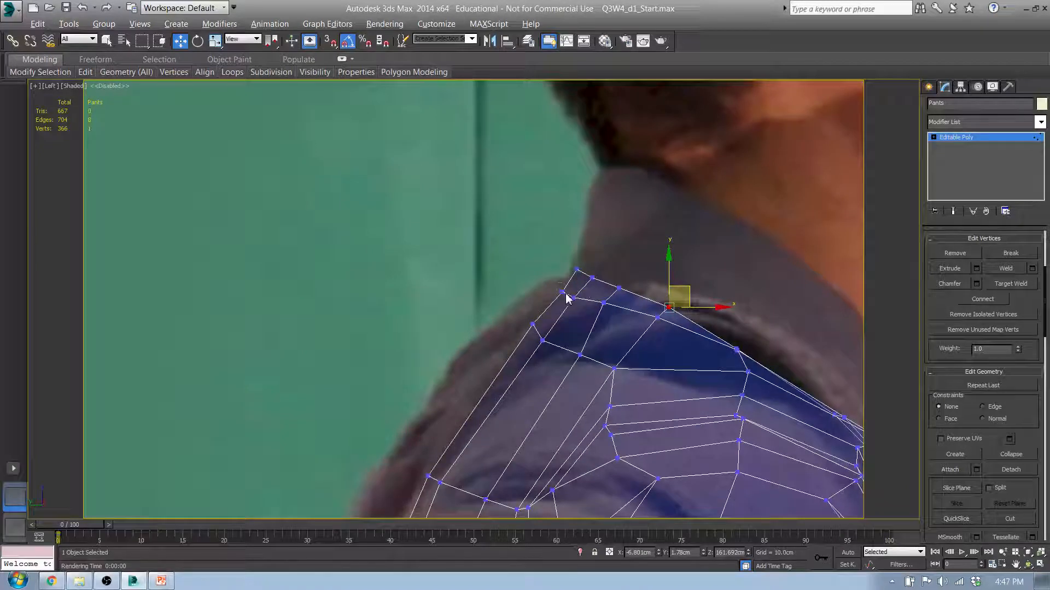
left_click_drag(565, 298, 568, 282)
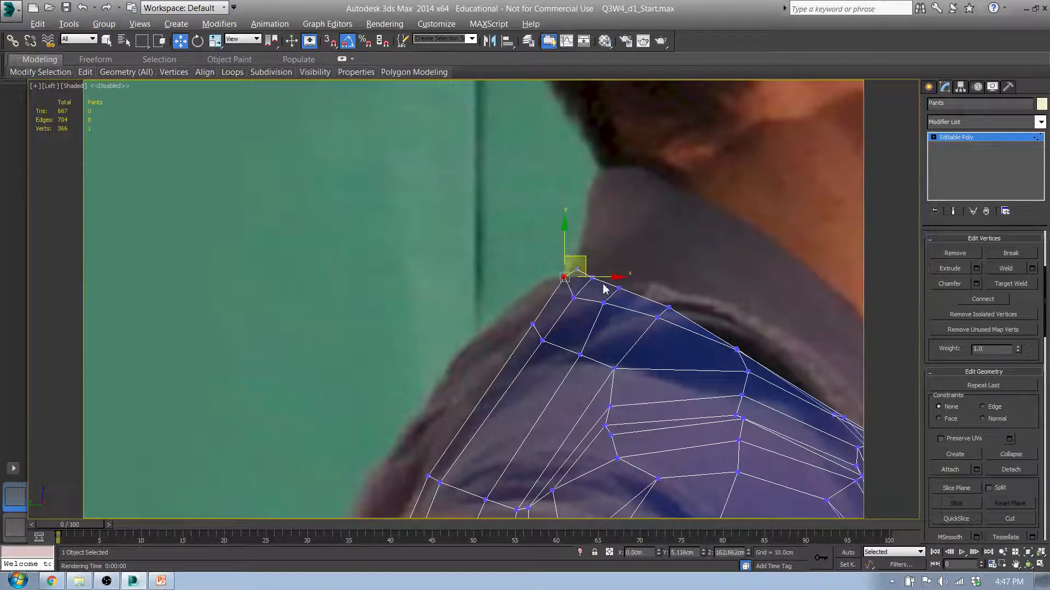
left_click_drag(580, 273, 608, 254)
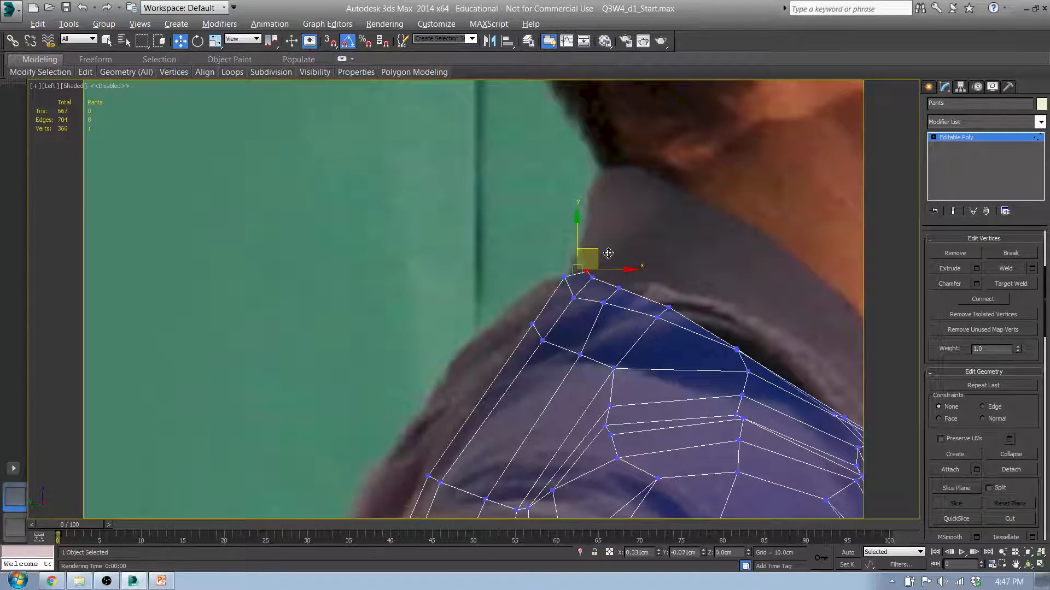
left_click(593, 278)
key("Delete")
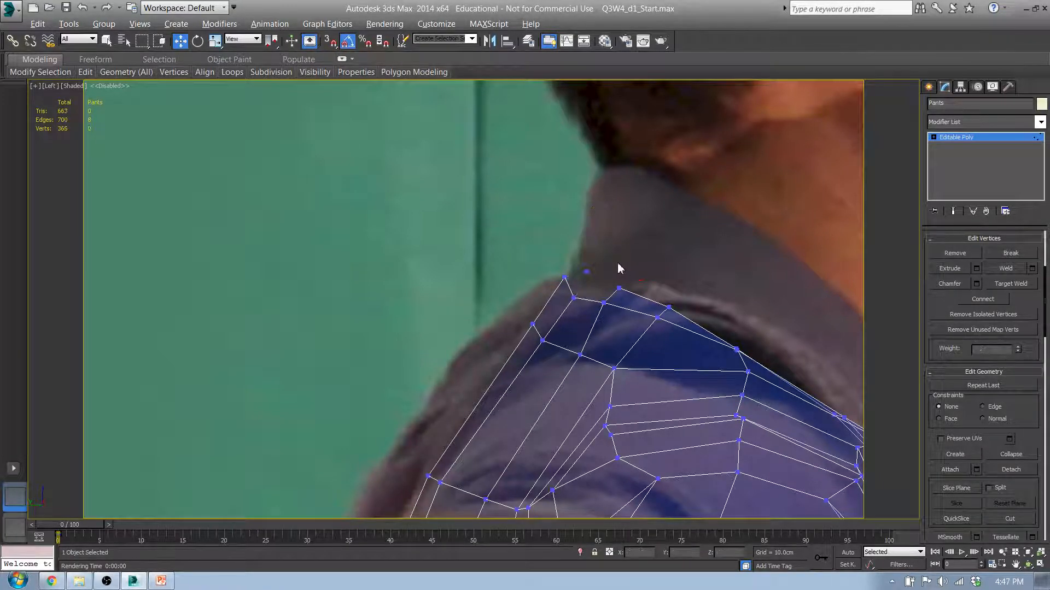
key("ctrl+z")
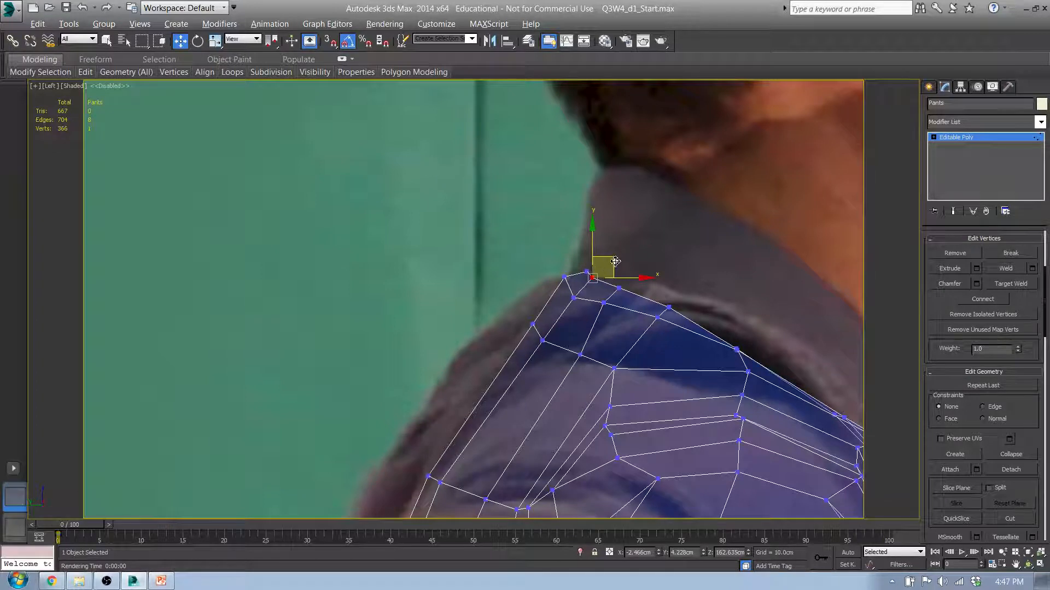
left_click_drag(622, 264, 623, 265)
Select the whole polygon strip around the neckline and extrude it upward to form the stand of the collar.
middle_click_drag(596, 312, 535, 291)
middle_click_drag(663, 321, 600, 315)
key("4")
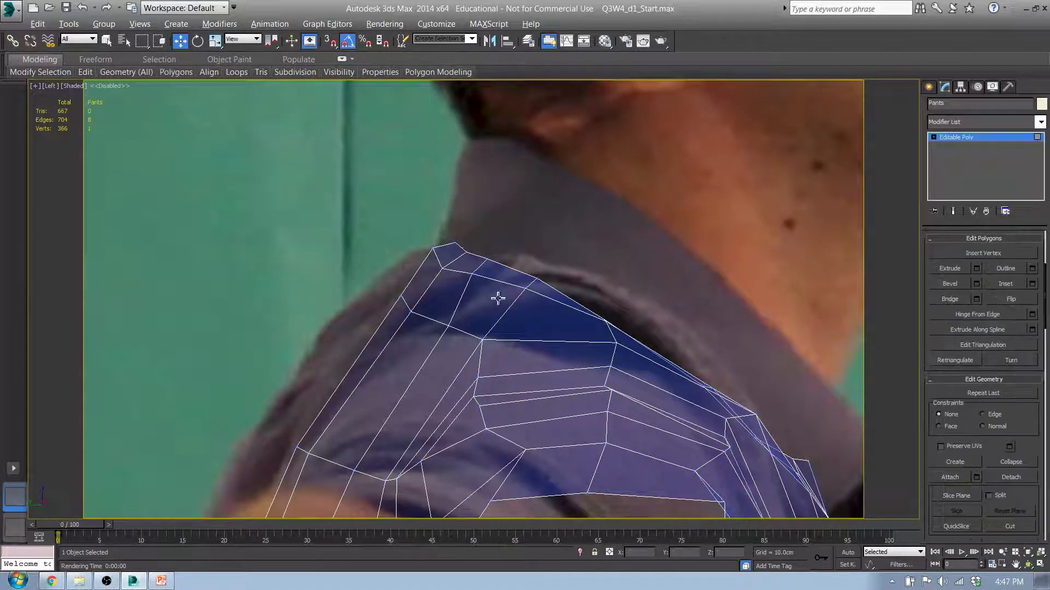
left_click(450, 253)
left_click(466, 270, "shift")
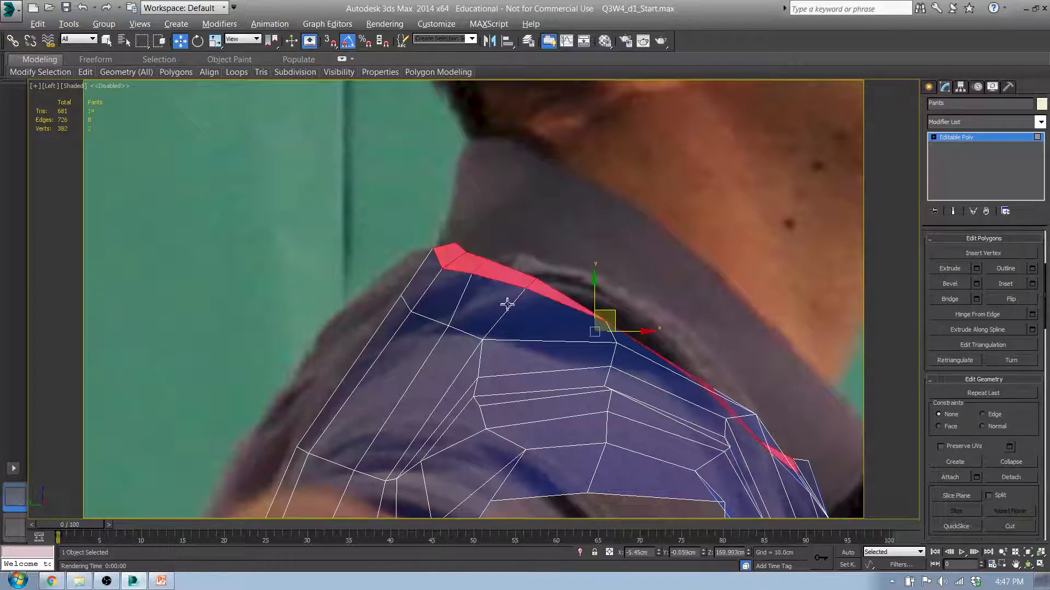
middle_click_drag(466, 270, 562, 341, "alt")
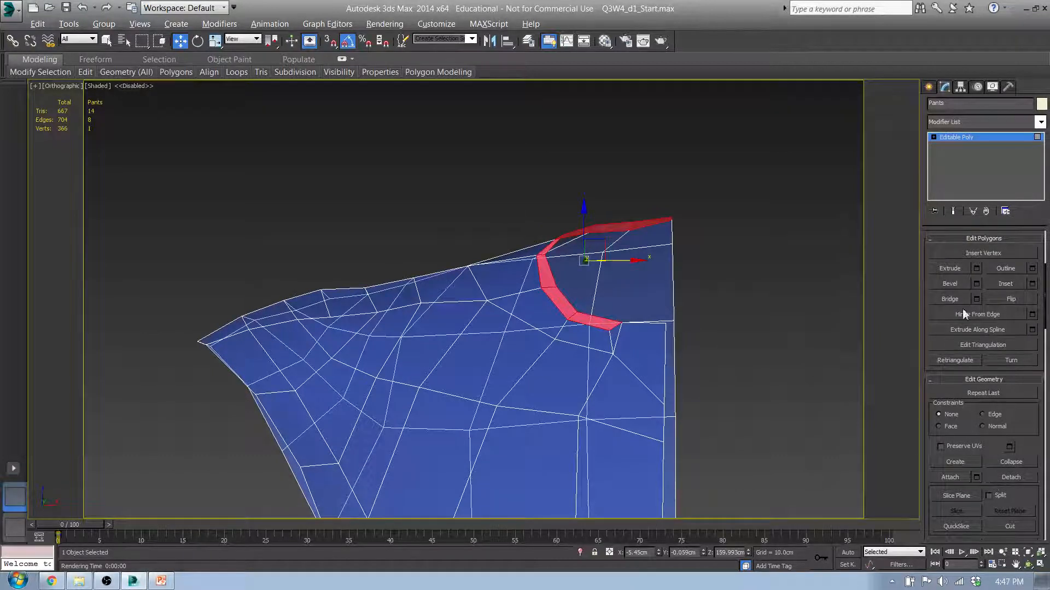
left_click(976, 269)
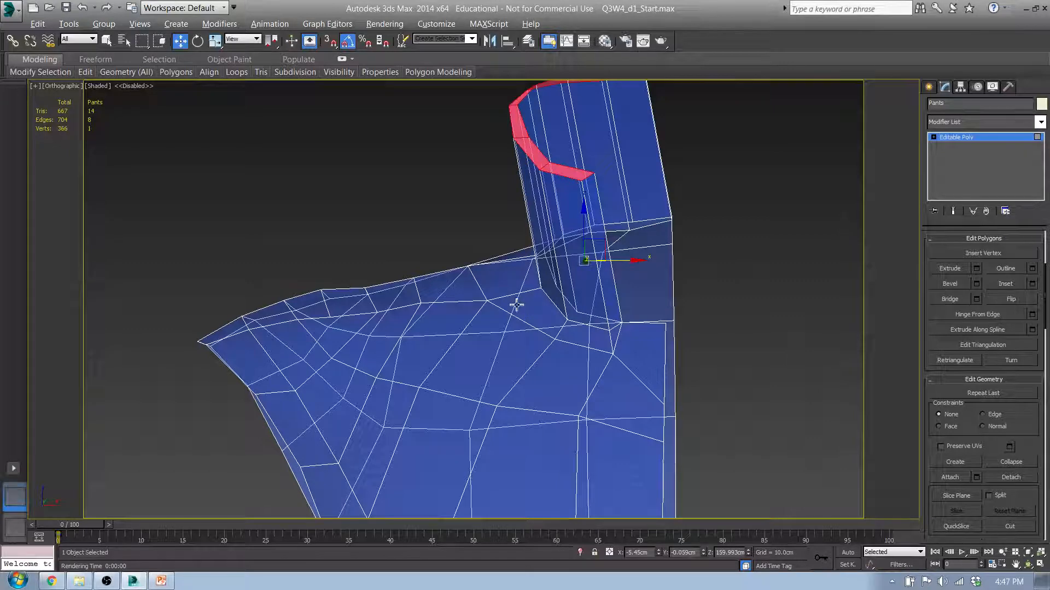
left_click_drag(480, 327, 513, 446)
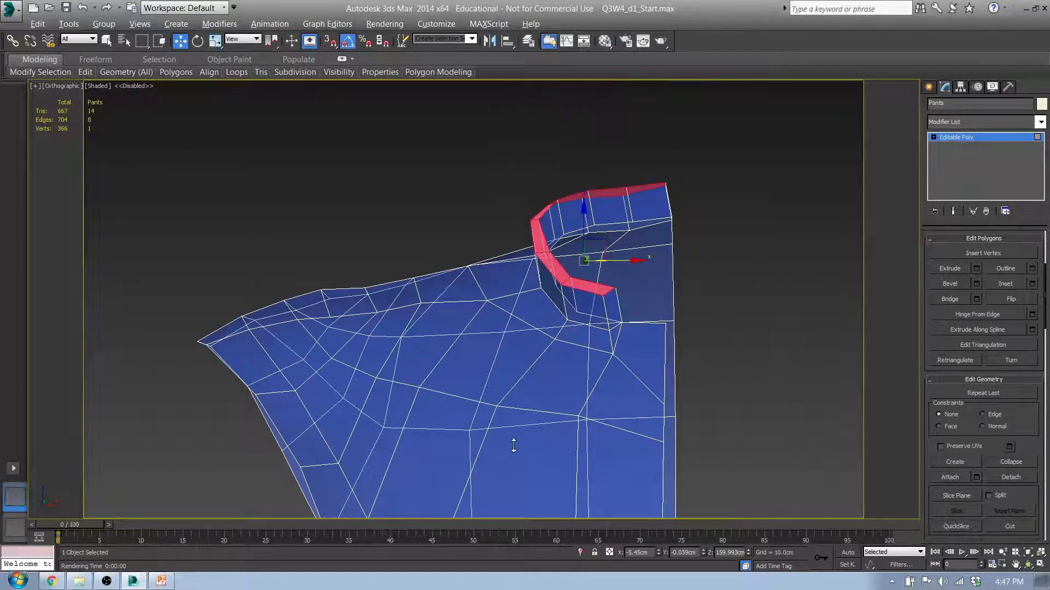
key("f")
middle_click_drag(555, 250, 557, 311)
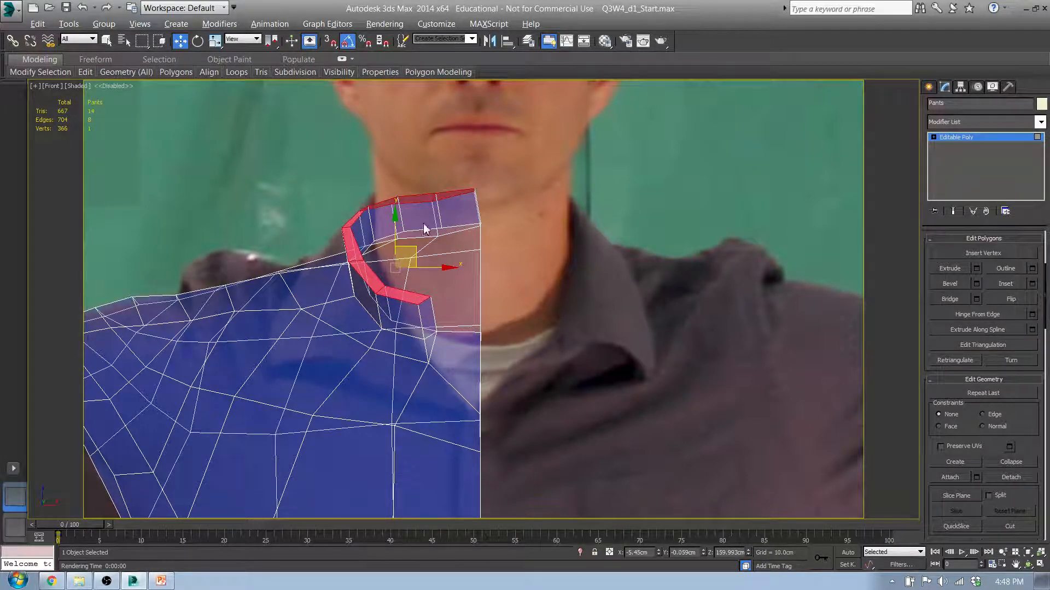
left_click(481, 339)
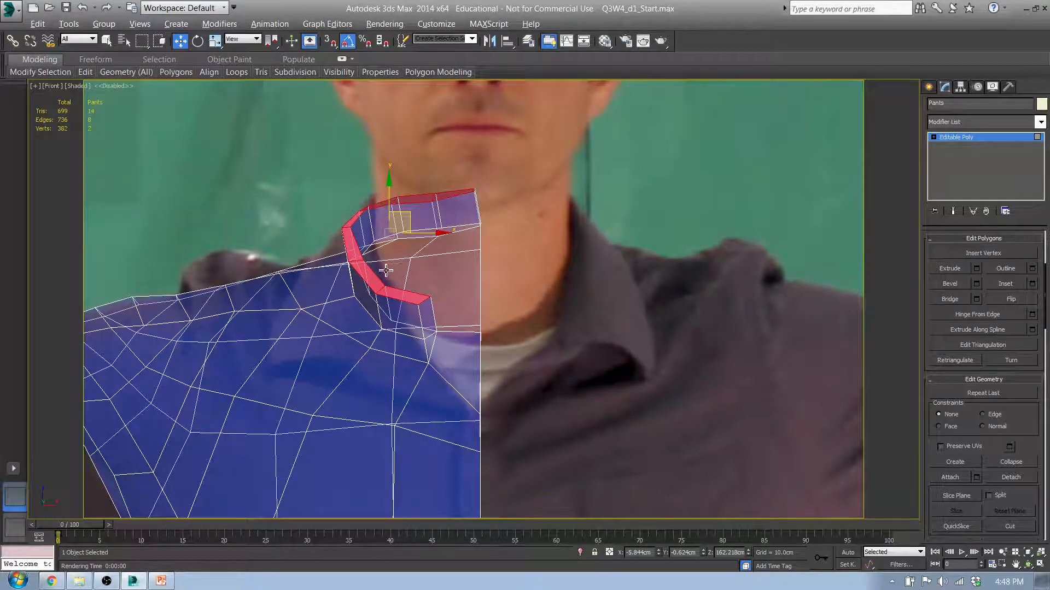
Relax the selected polygons along the top of the extruded collar.
mouse_move(116, 77)
left_click(91, 100)
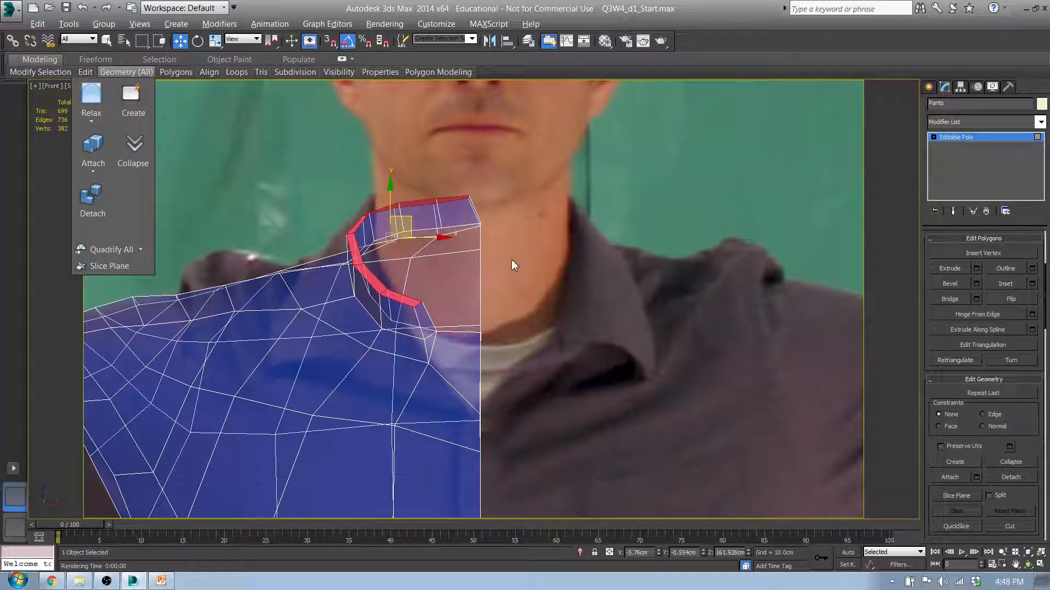
Delete the narrow end polygon that the extrusion left on the collar at the centre back seam.
scroll(466, 215, "up", 5)
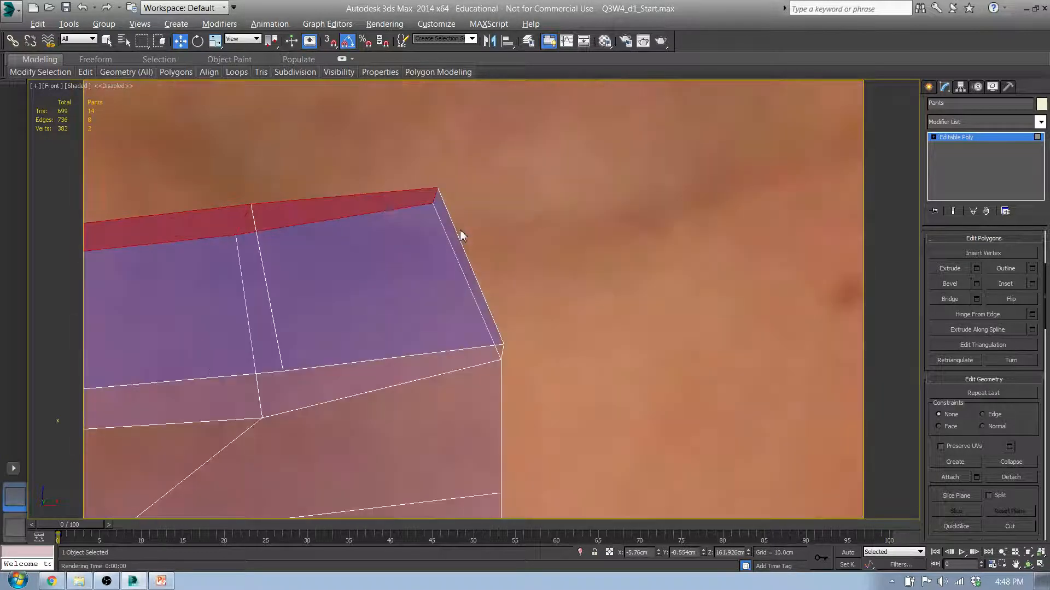
left_click(455, 244)
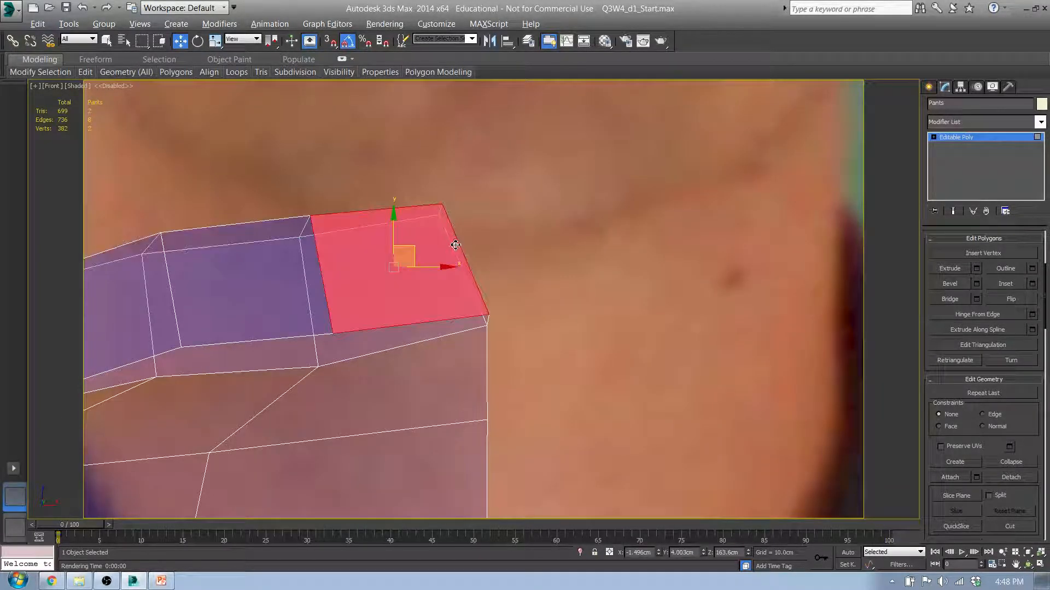
left_click(457, 255)
scroll(478, 265, "down", 5)
middle_click_drag(478, 265, 370, 318, "alt")
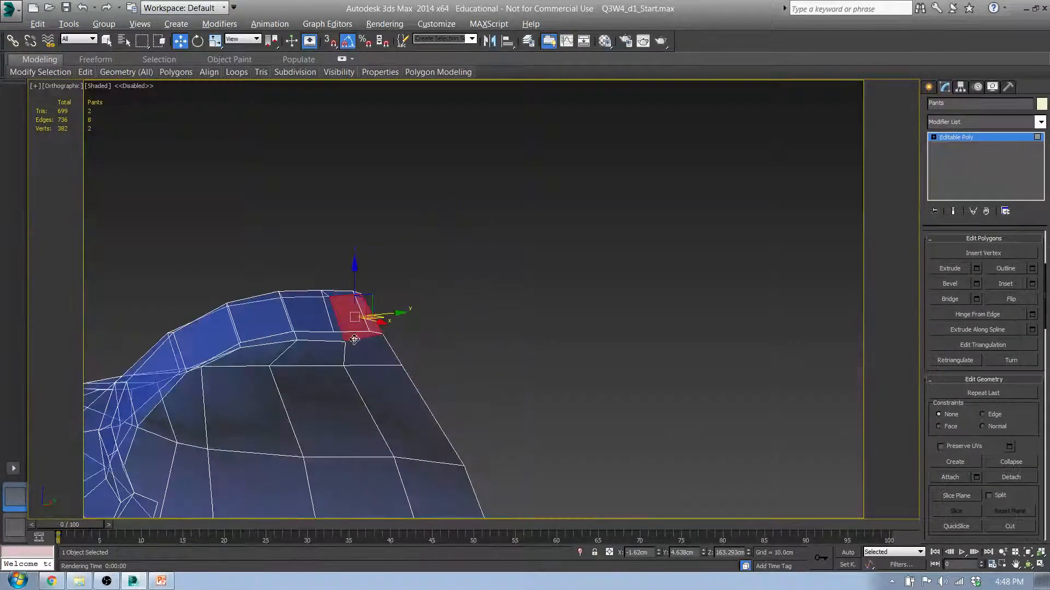
scroll(358, 305, "up", 7)
left_click(379, 321)
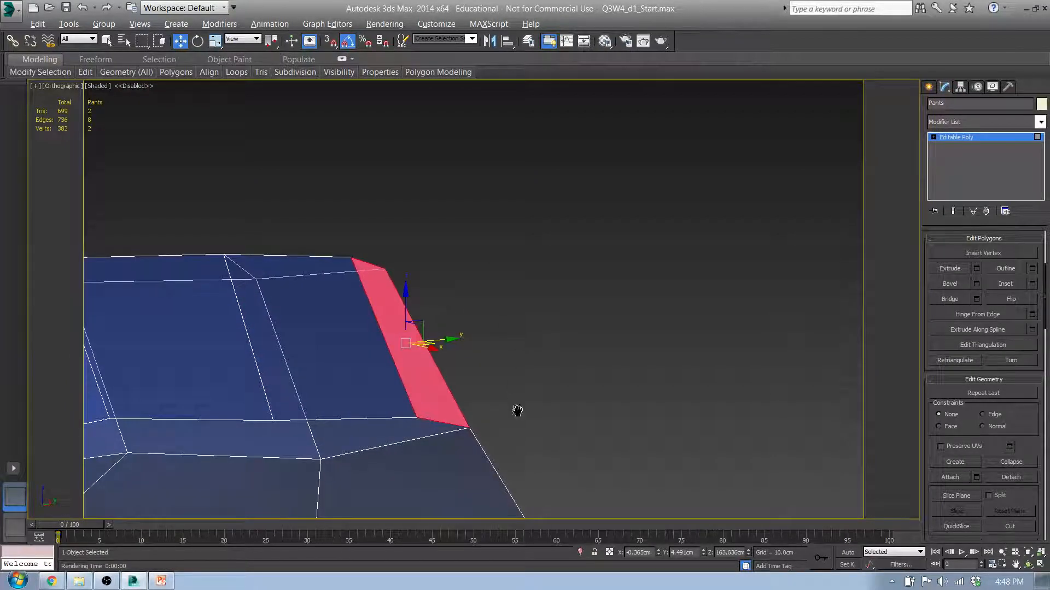
middle_click_drag(514, 412, 533, 379)
key("f")
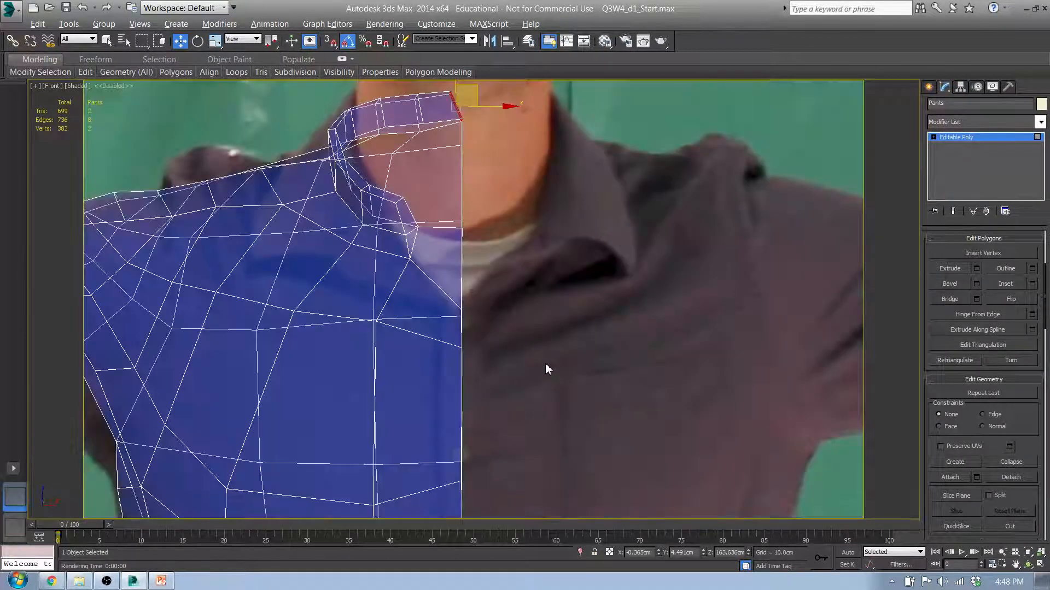
scroll(529, 277, "up", 8)
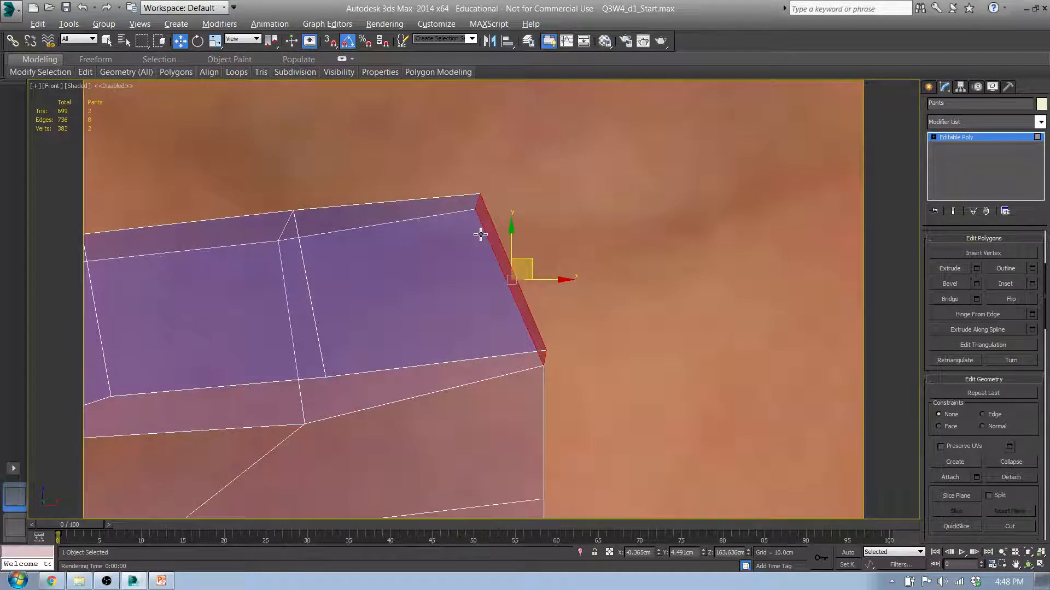
key("Delete")
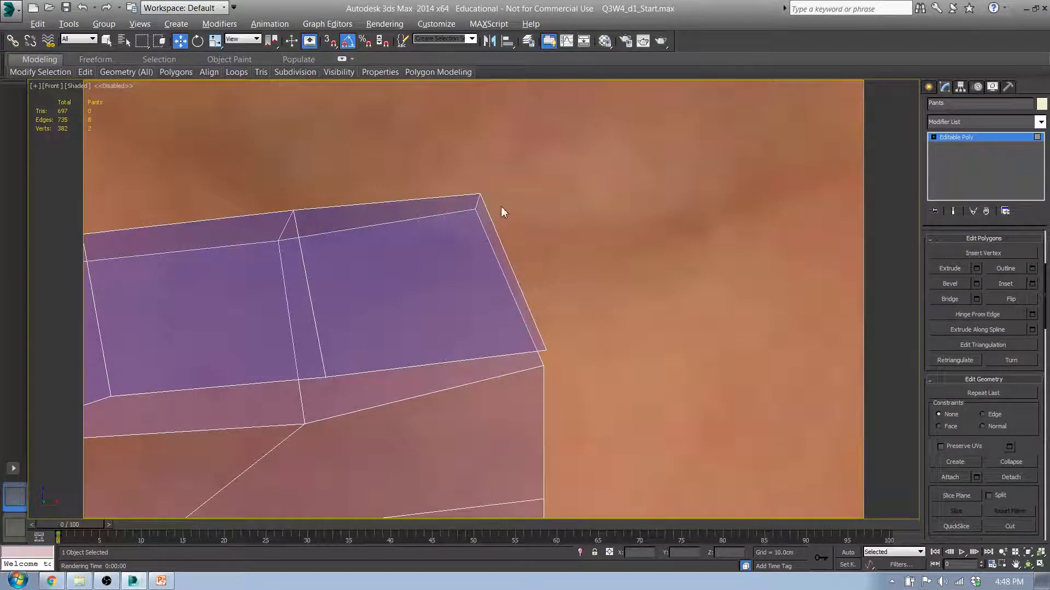
Set the X position of the two upper and the outer lower centre back collar vertices to 0 cm.
key("1")
left_click(481, 194)
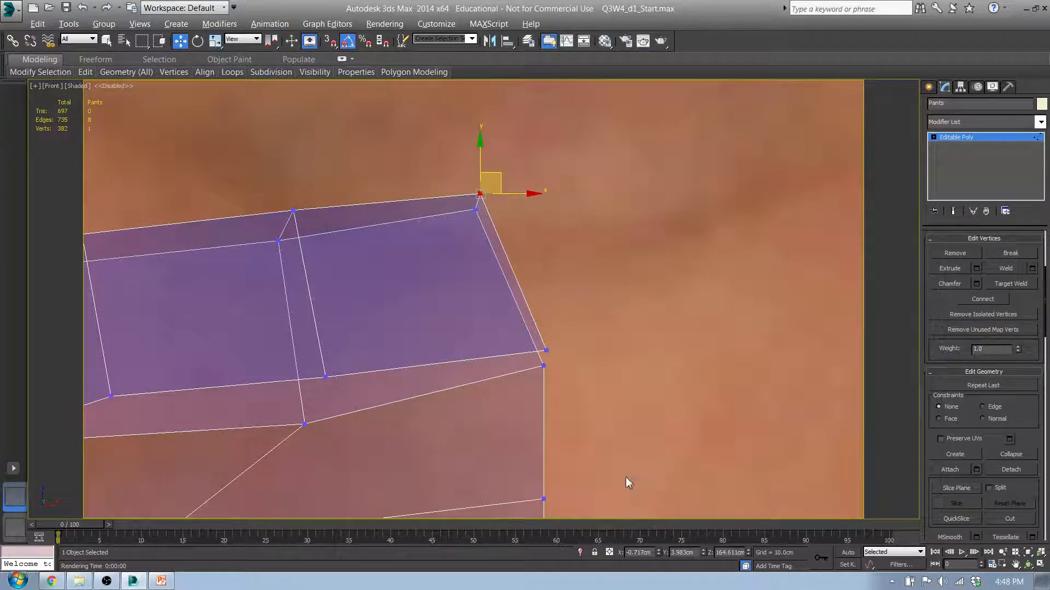
right_click(658, 553)
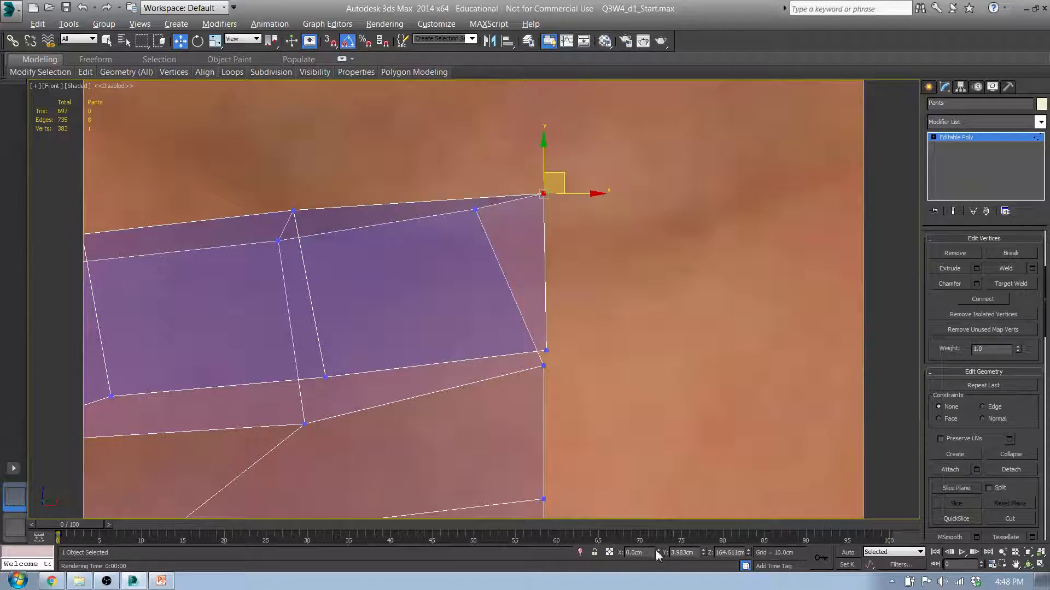
left_click(476, 210)
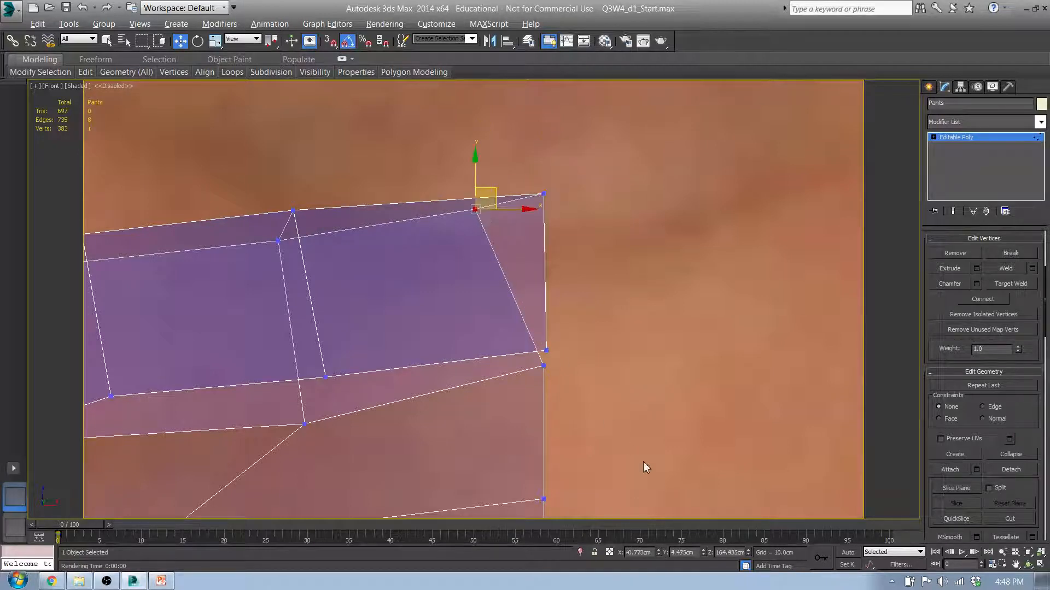
right_click(658, 554)
left_click(549, 351)
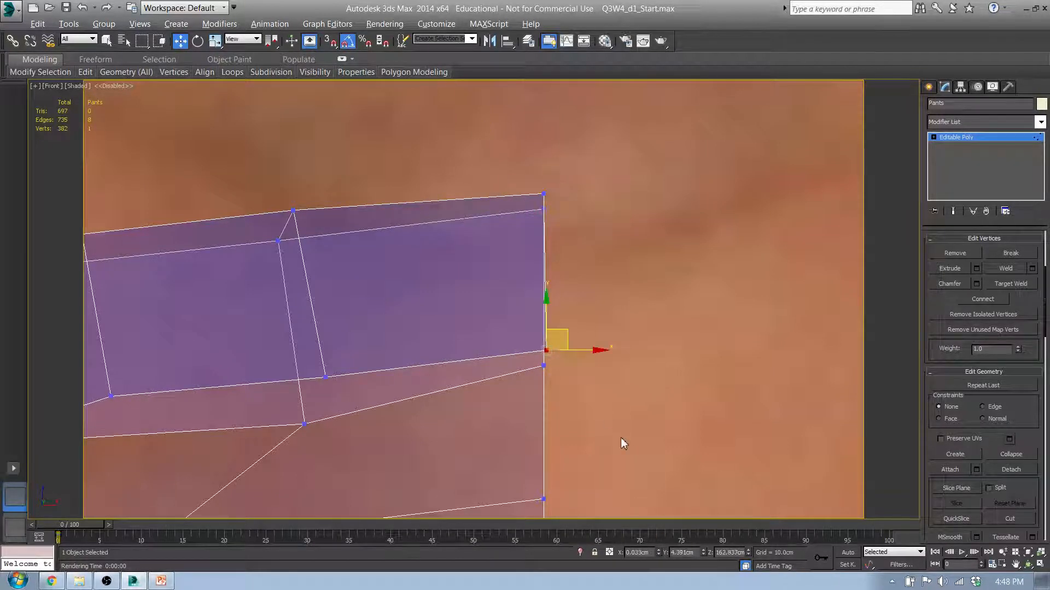
right_click(658, 555)
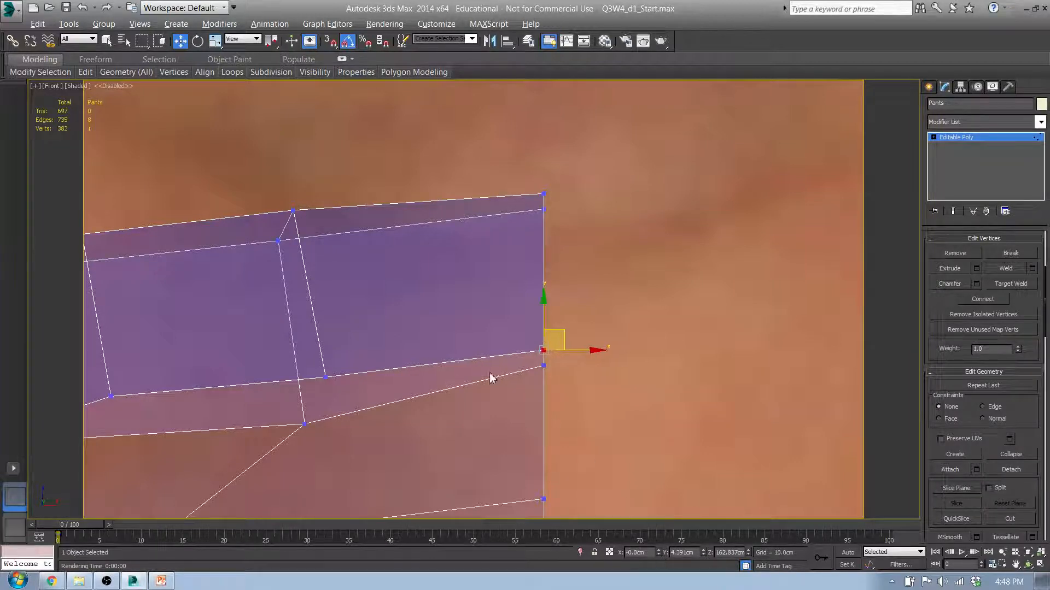
Move the lower collar-base vertex beside the centre back, and the one on the seam, up close to the adjoining base vertices.
middle_click_drag(490, 375, 642, 249)
left_click_drag(428, 279, 504, 327)
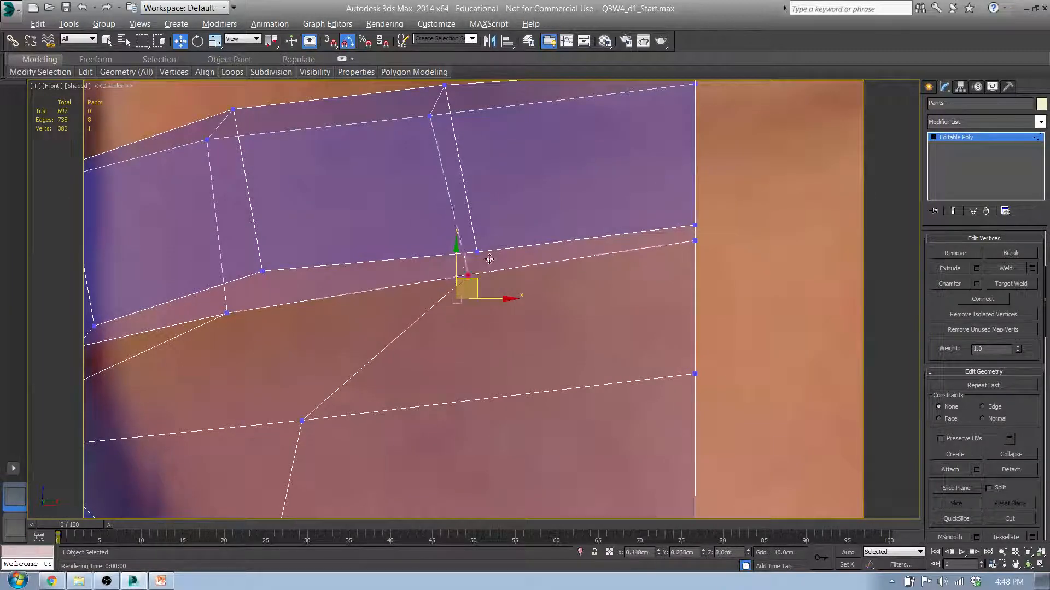
left_click_drag(477, 288, 628, 237)
left_click(696, 241)
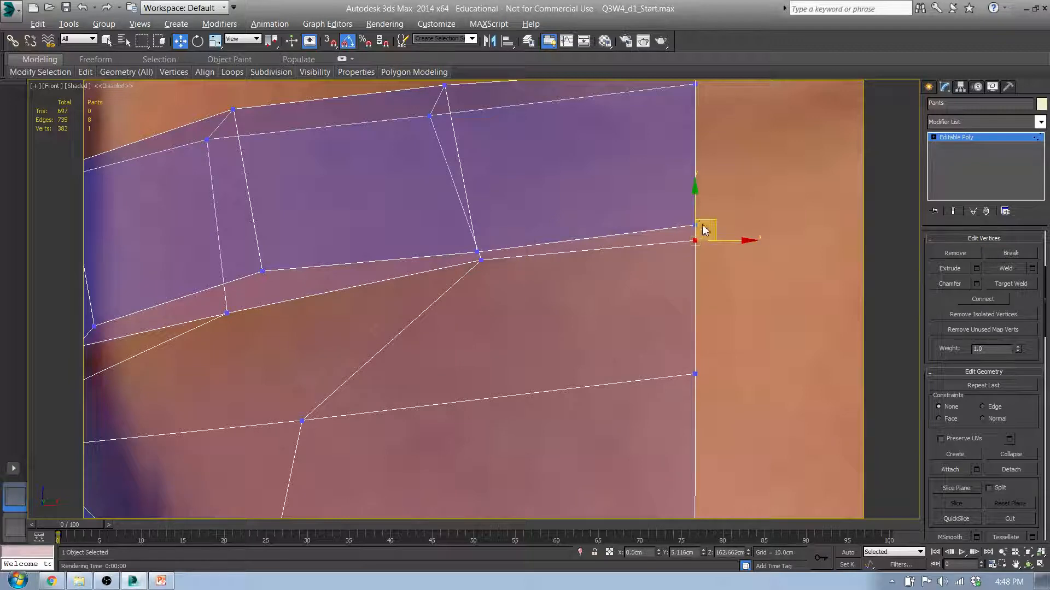
scroll(508, 255, "down", 5)
middle_click_drag(507, 254, 480, 223)
In the Front view, even out the upper and lower vertices of the next collar edge loop along the back of the neck.
left_click(391, 231)
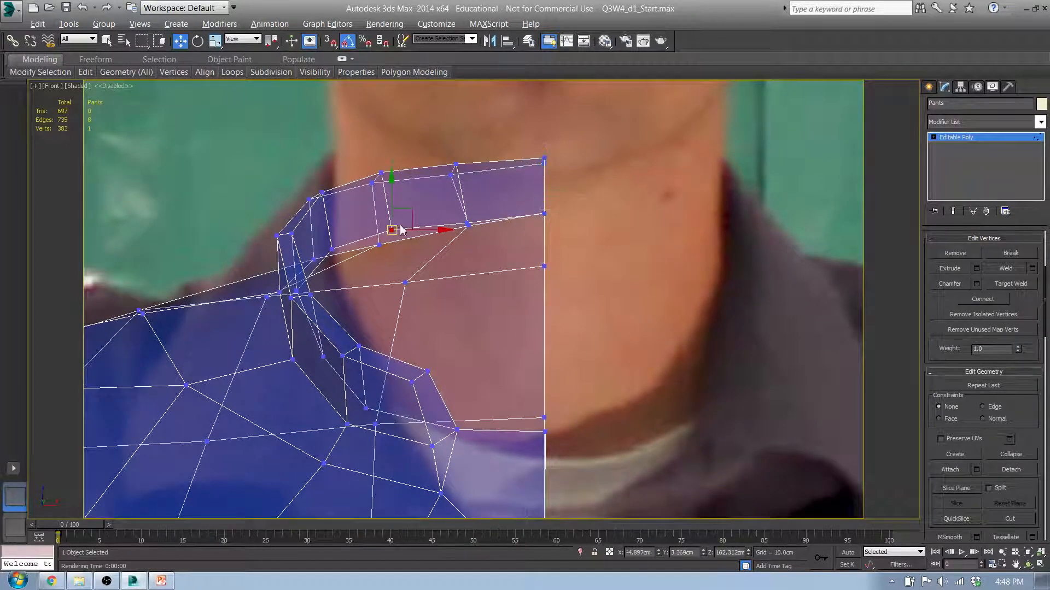
left_click_drag(400, 218, 387, 159)
left_click(379, 245)
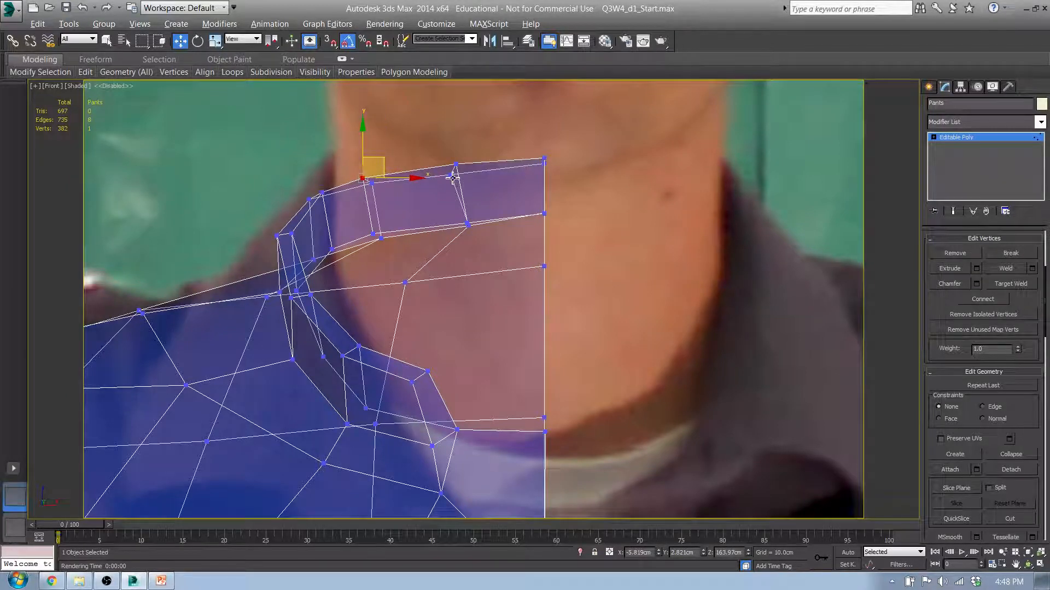
Examine the rim vertices beside the centre back of the collar from the Top view and an orbited angle.
left_click(451, 175)
key("t")
middle_click_drag(384, 175, 414, 377)
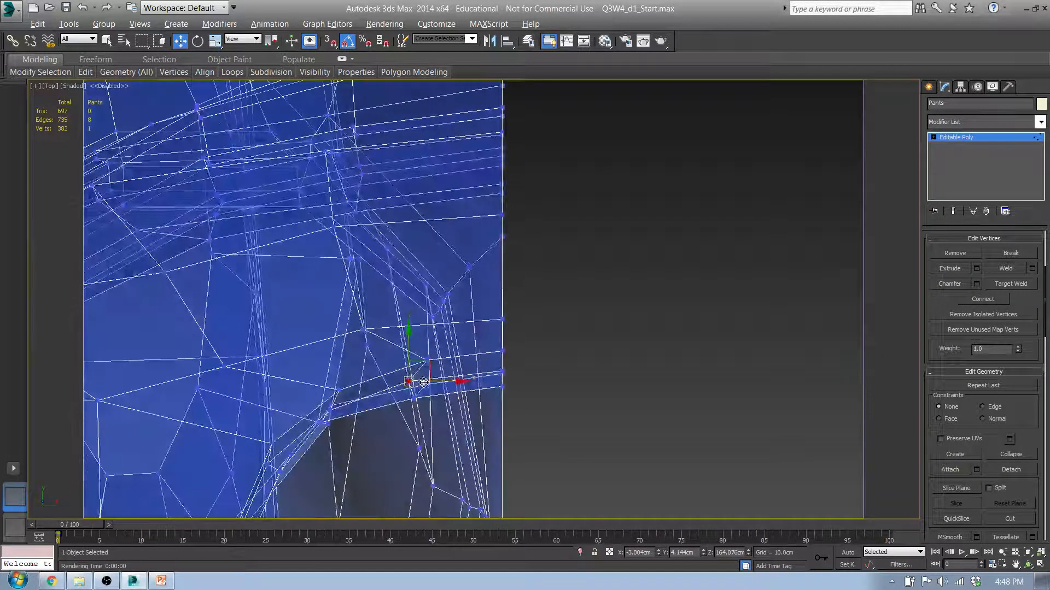
scroll(416, 377, "down", 3)
scroll(444, 395, "up", 5)
scroll(444, 394, "up", 2)
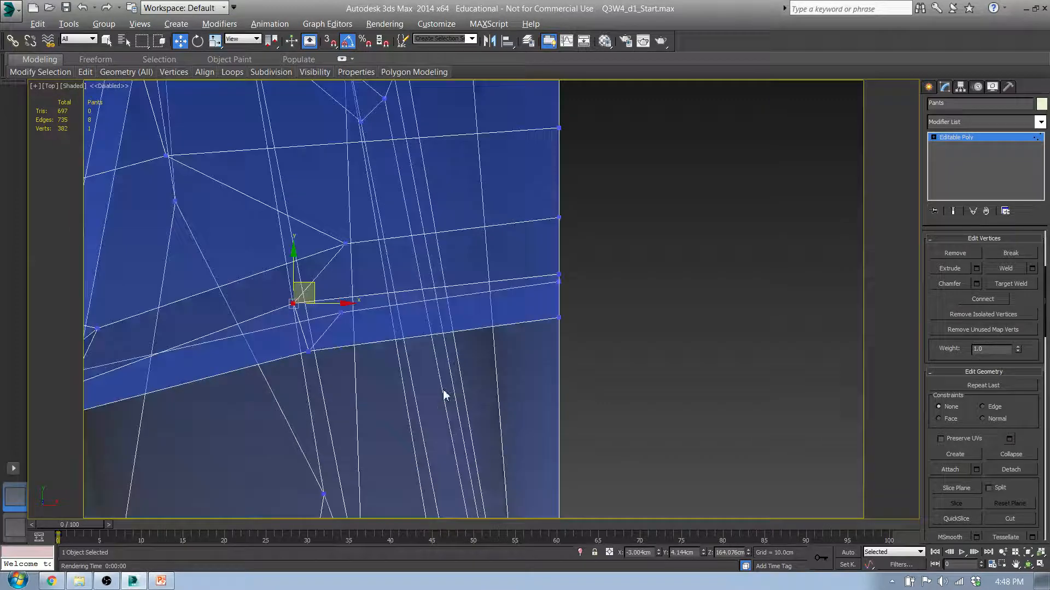
left_click(346, 246)
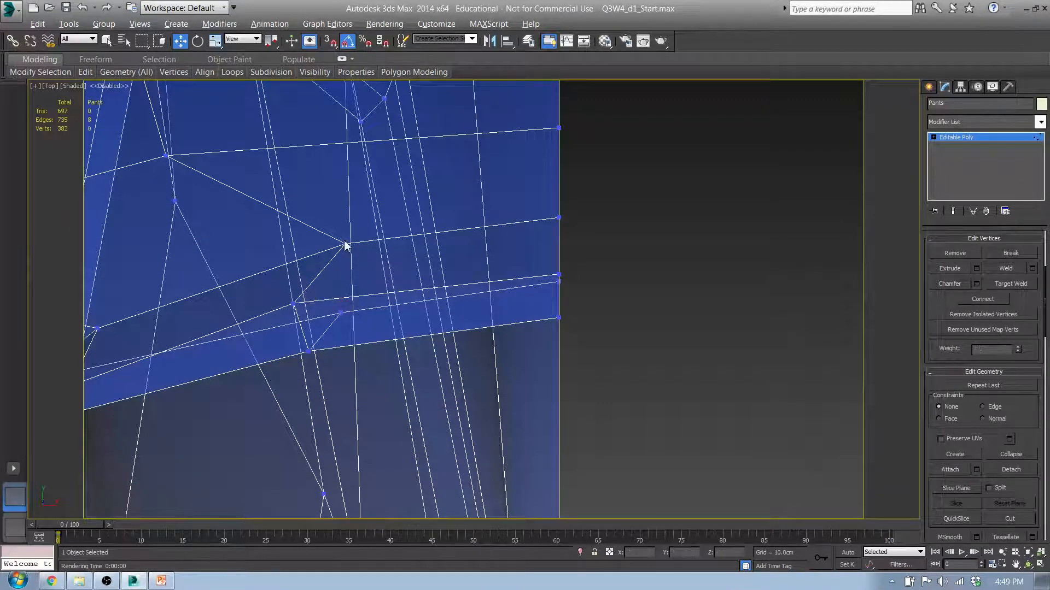
left_click(345, 244)
middle_click_drag(366, 223, 353, 385, "alt")
scroll(339, 375, "down", 6)
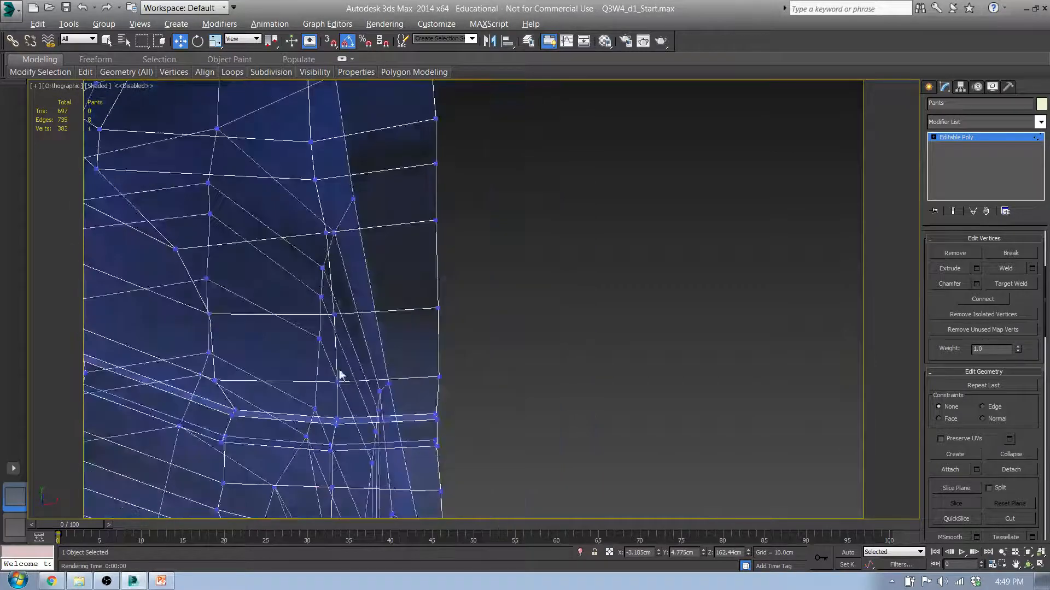
Apply a plain grey sample material from the Material Editor to the shirt mesh.
middle_click_drag(489, 273, 518, 317)
left_click(518, 318)
key("m")
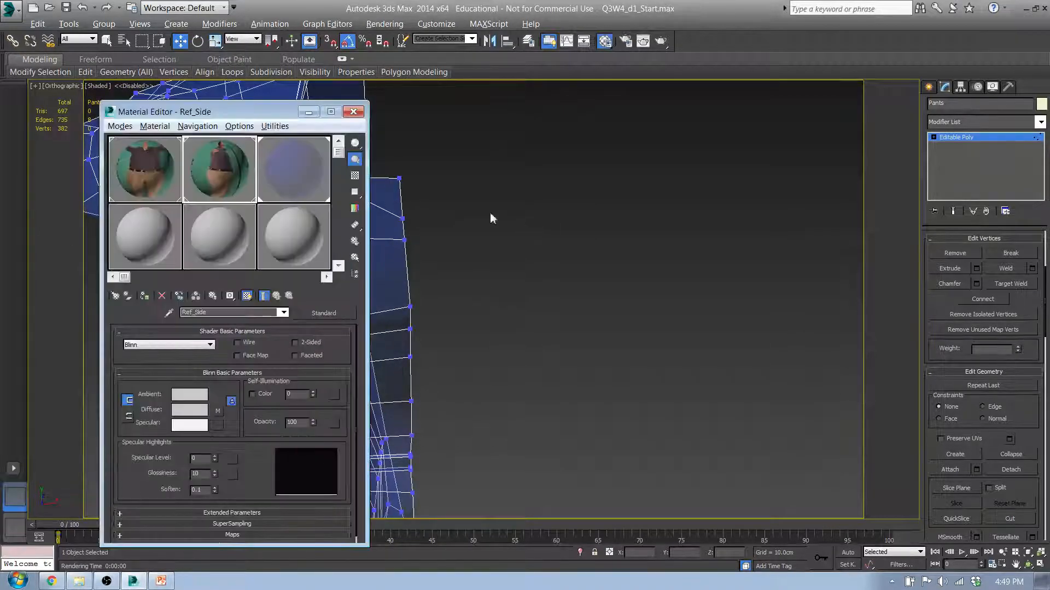
left_click_drag(315, 227, 381, 264)
left_click(355, 111)
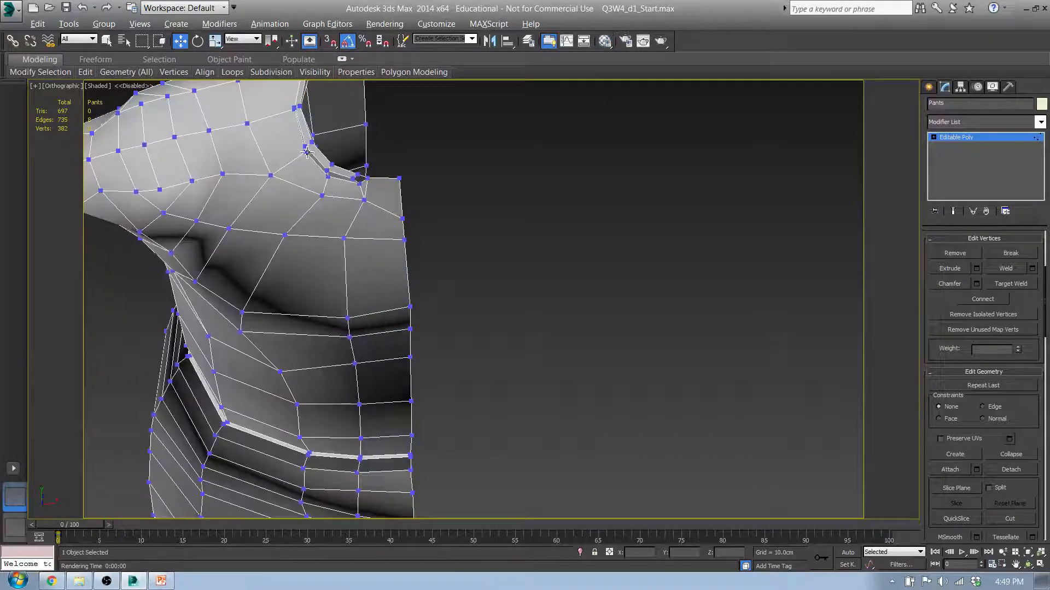
Adjust the inner rim vertex of the second collar edge loop from the centre back to even out the rim.
middle_click_drag(306, 151, 468, 450)
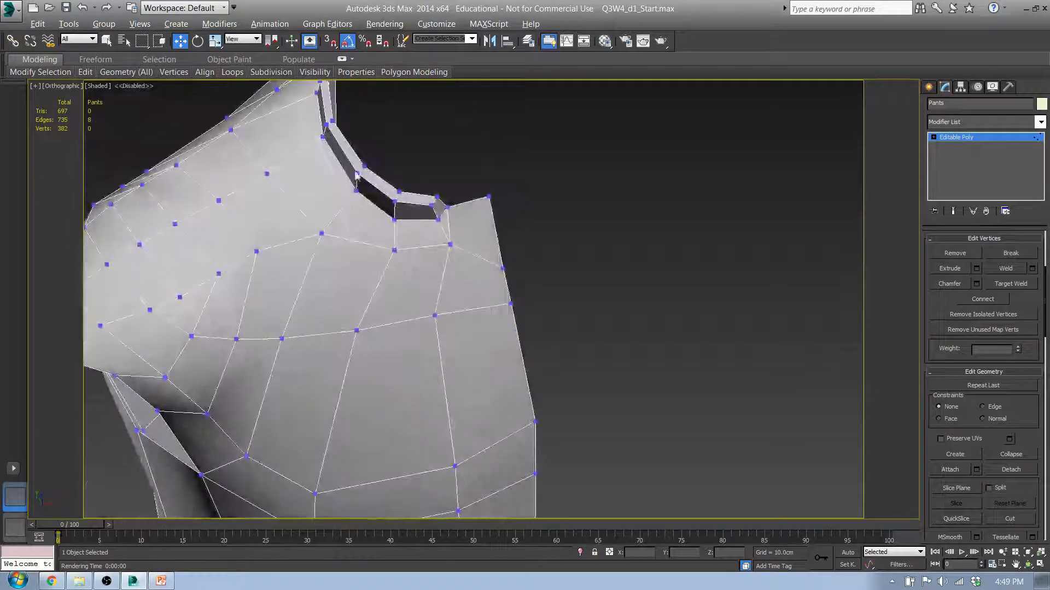
middle_click_drag(365, 153, 377, 310)
scroll(354, 241, "up", 6)
left_click_drag(335, 157, 361, 132)
key("f")
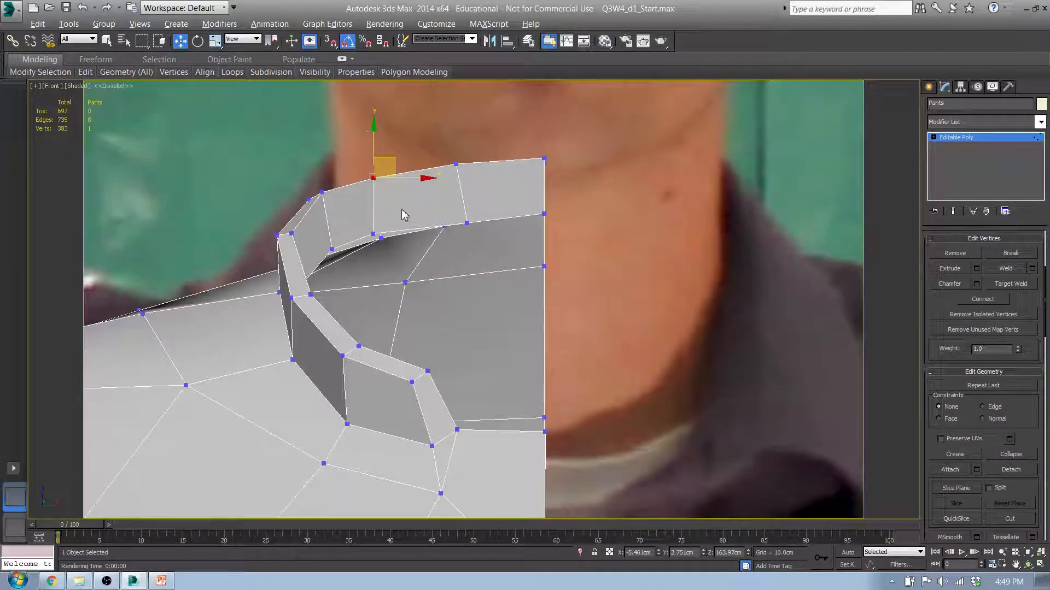
Nudge the inner rim vertices of the next two collar edge loops toward the shoulder to smooth the collar's curve.
left_click(322, 192)
middle_click_drag(321, 208, 323, 263, "alt")
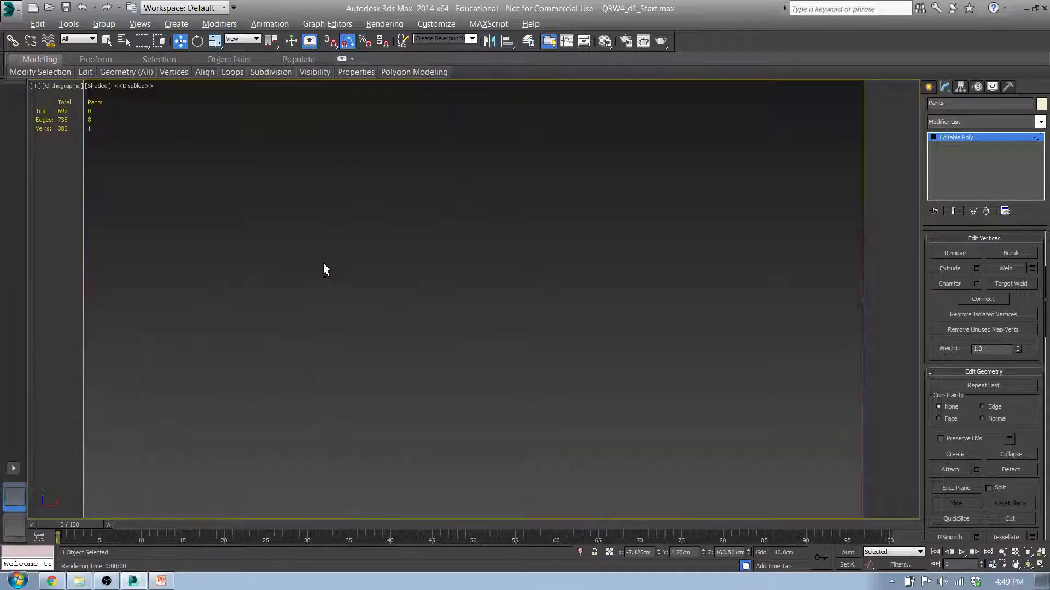
key("z")
middle_click_drag(335, 333, 345, 254)
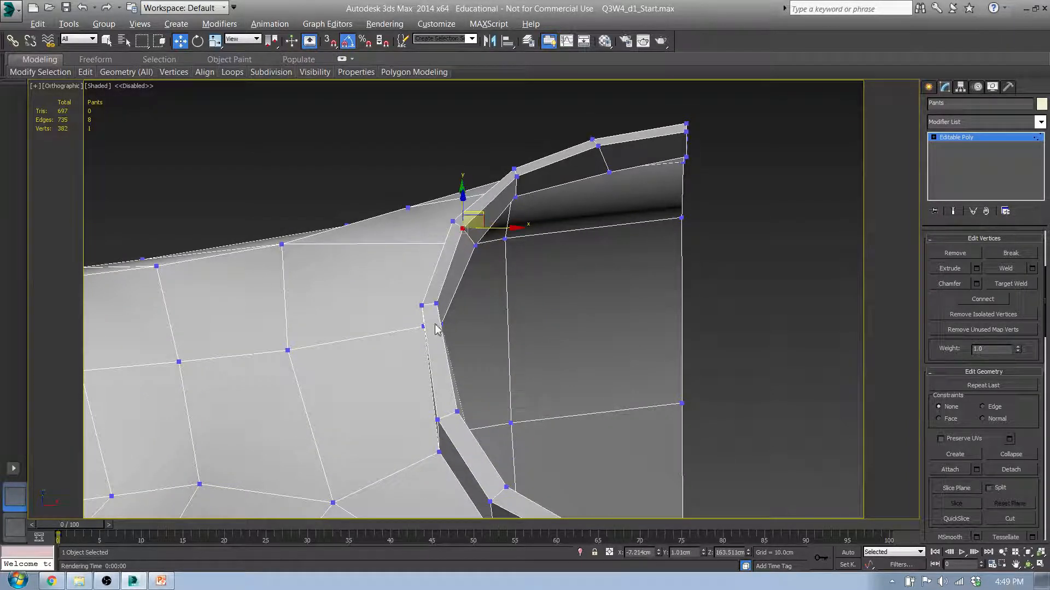
left_click_drag(489, 211, 438, 305)
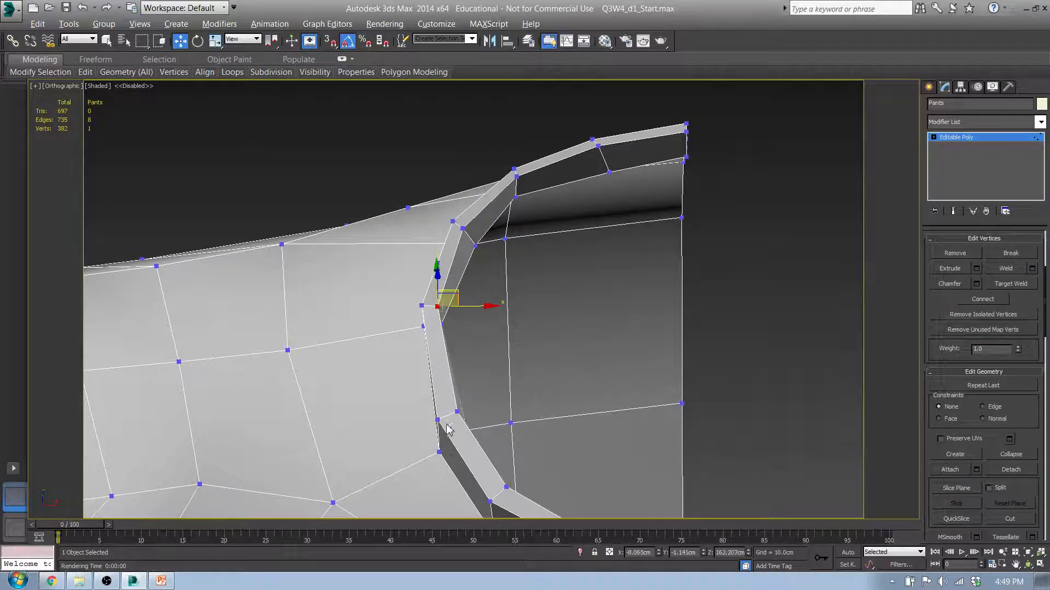
Examine the inner collar rim at the side of the neck from several angles and against the front reference photo.
scroll(467, 411, "up", 6)
middle_click_drag(488, 274, 419, 361)
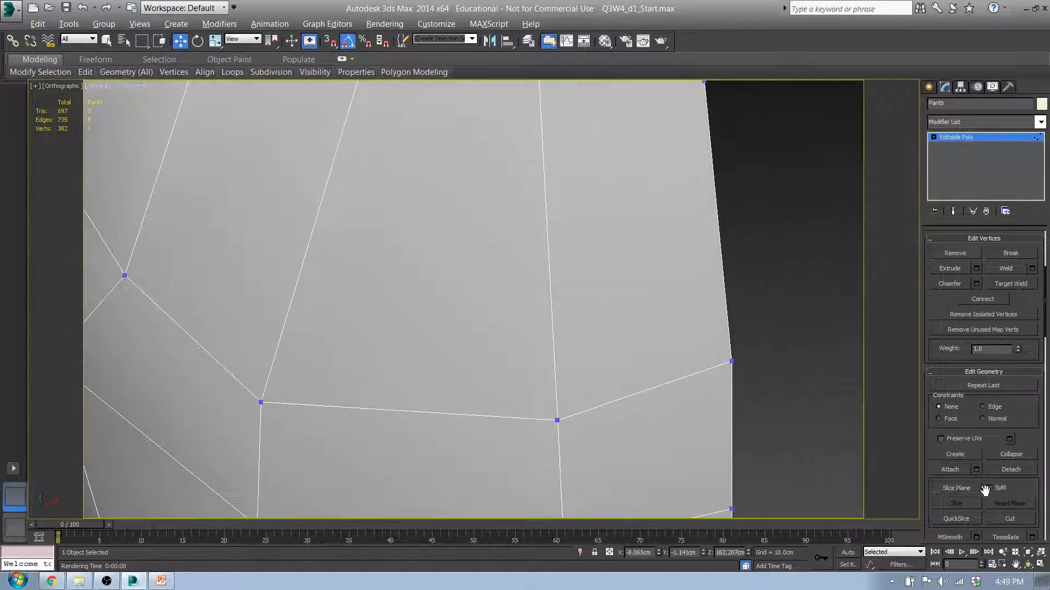
mouse_move(1031, 566)
left_mouse_down()
mouse_move(1030, 541)
mouse_move(1031, 553)
left_mouse_up()
middle_click_drag(513, 197, 510, 272)
left_click_drag(511, 273, 552, 367)
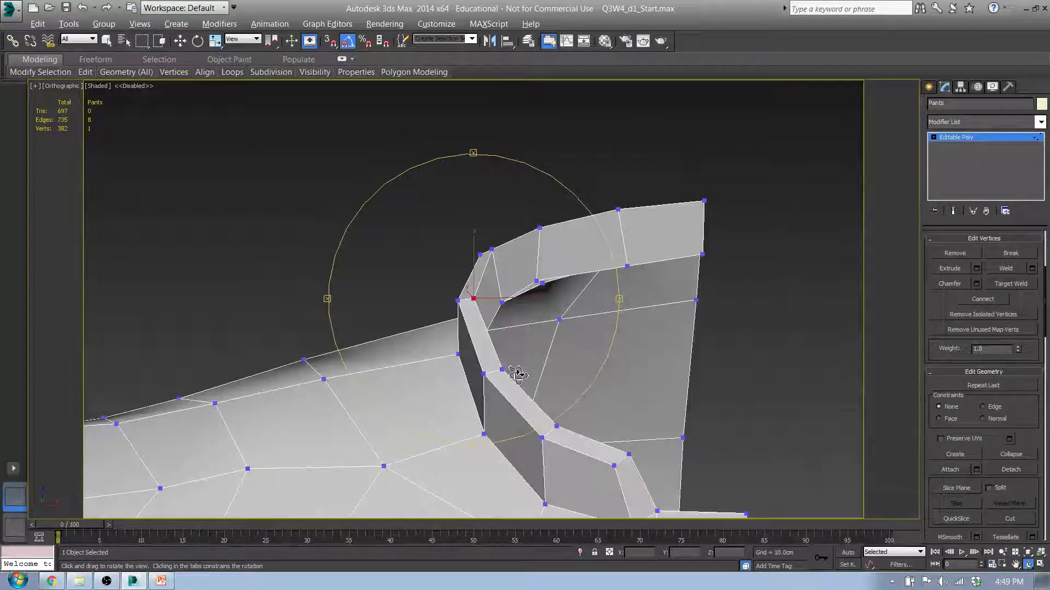
right_click(514, 371)
left_click(502, 370)
middle_click_drag(543, 411, 551, 278, "alt")
key("f")
scroll(552, 277, "down", 3)
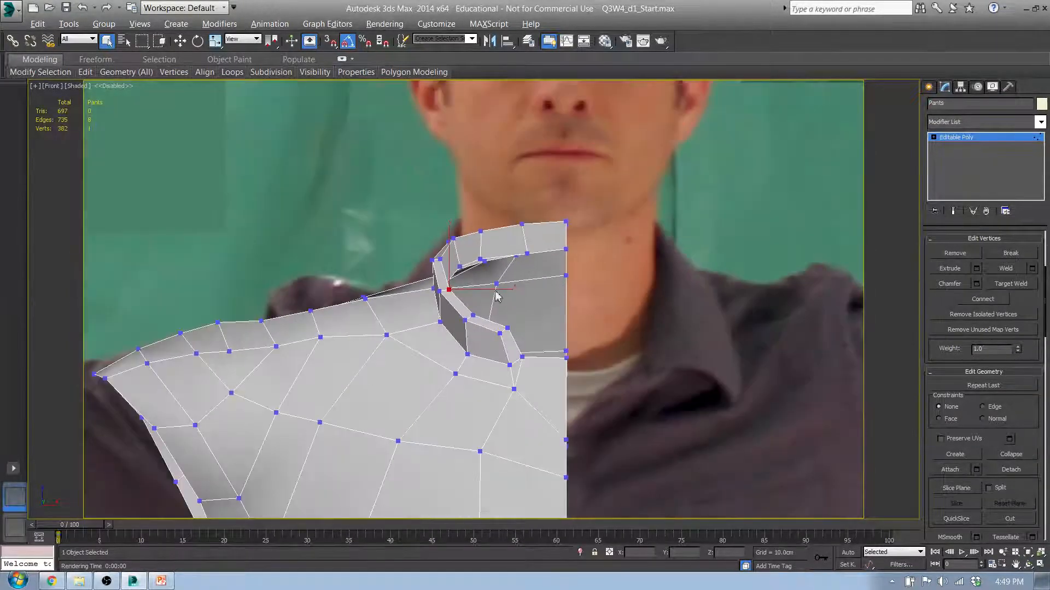
Move the four vertices of the collar edge loop at the side of the neck outward and slightly down in the Front view.
left_click(433, 261)
left_click(441, 259, "ctrl")
left_click(433, 289, "ctrl")
middle_click_drag(496, 306, 459, 307, "alt")
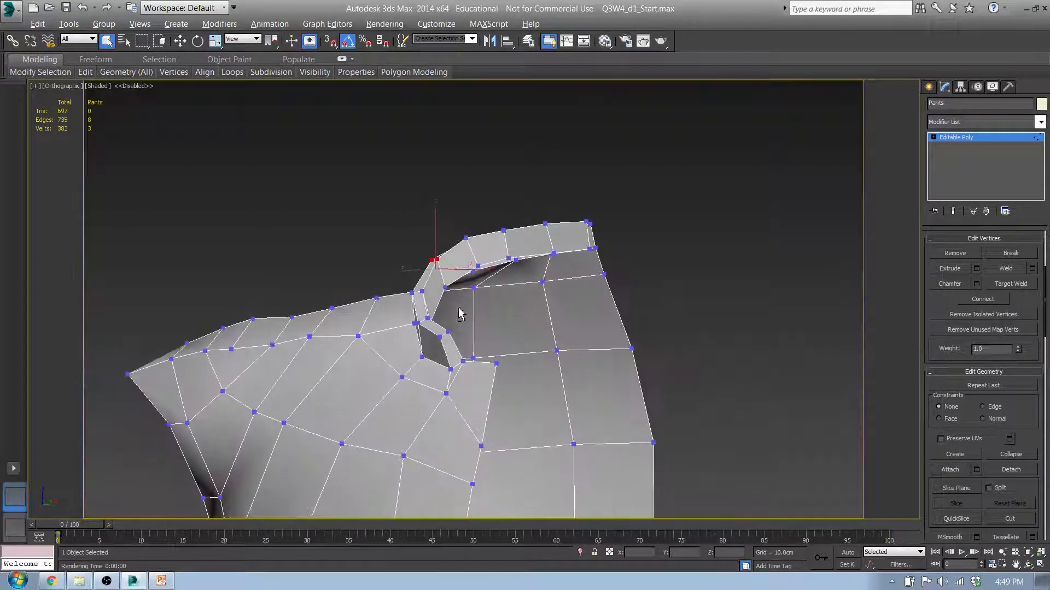
left_click(446, 287, "ctrl")
key("f")
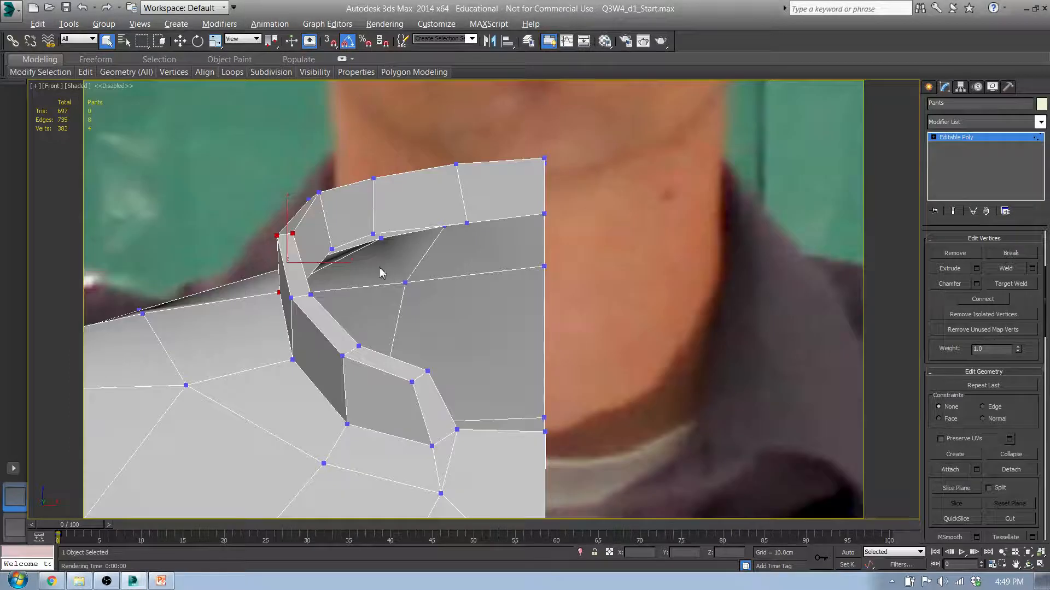
scroll(402, 275, "up", 3)
key("w")
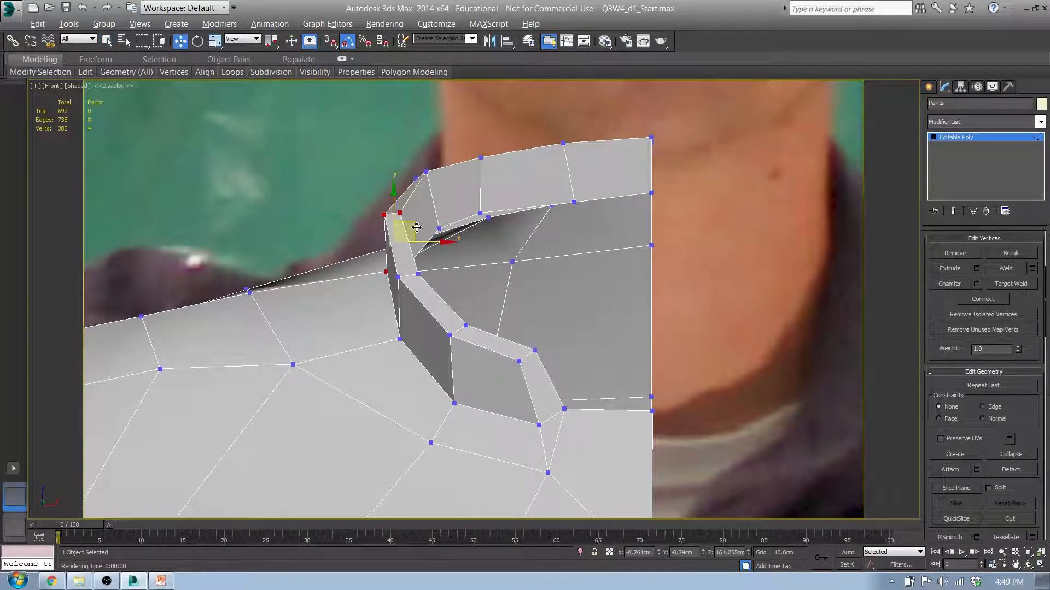
left_click_drag(416, 227, 400, 234)
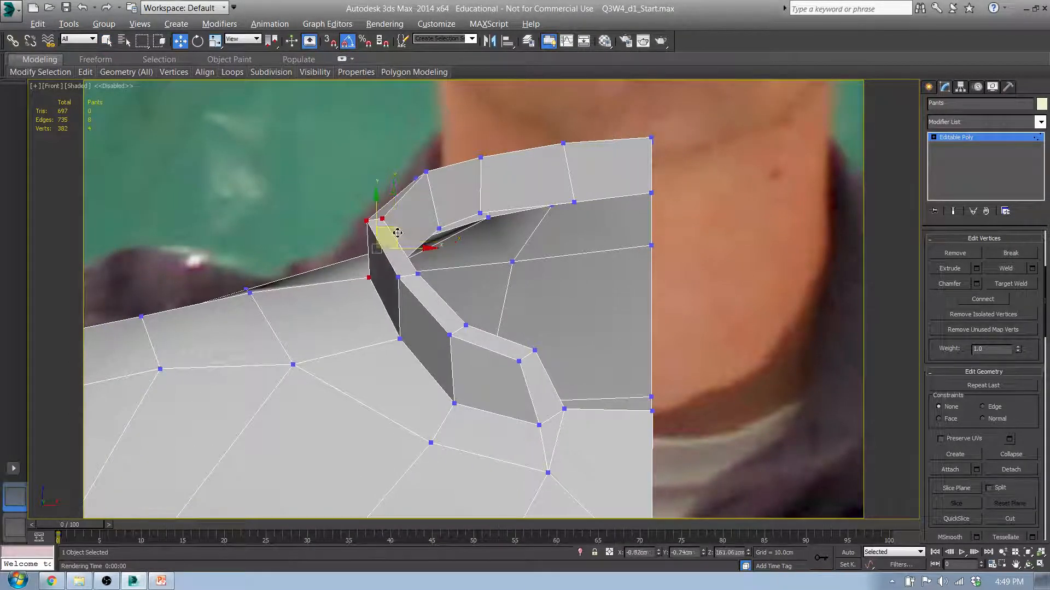
Raise the outer rim vertices of the next two collar edge loops toward the back, switching to wireframe for the second.
left_click(416, 178)
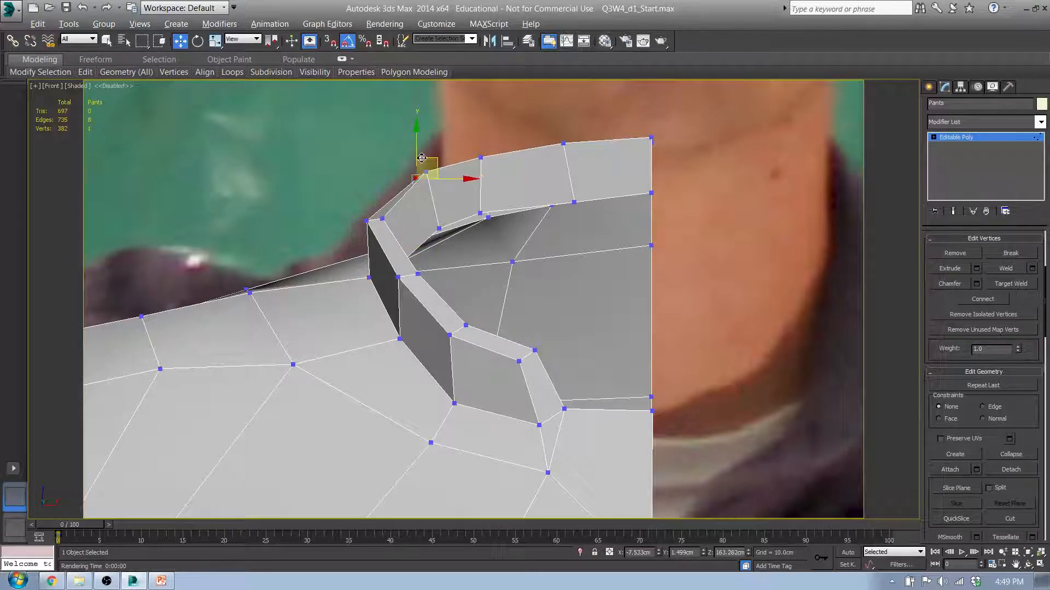
left_click_drag(434, 157, 434, 148)
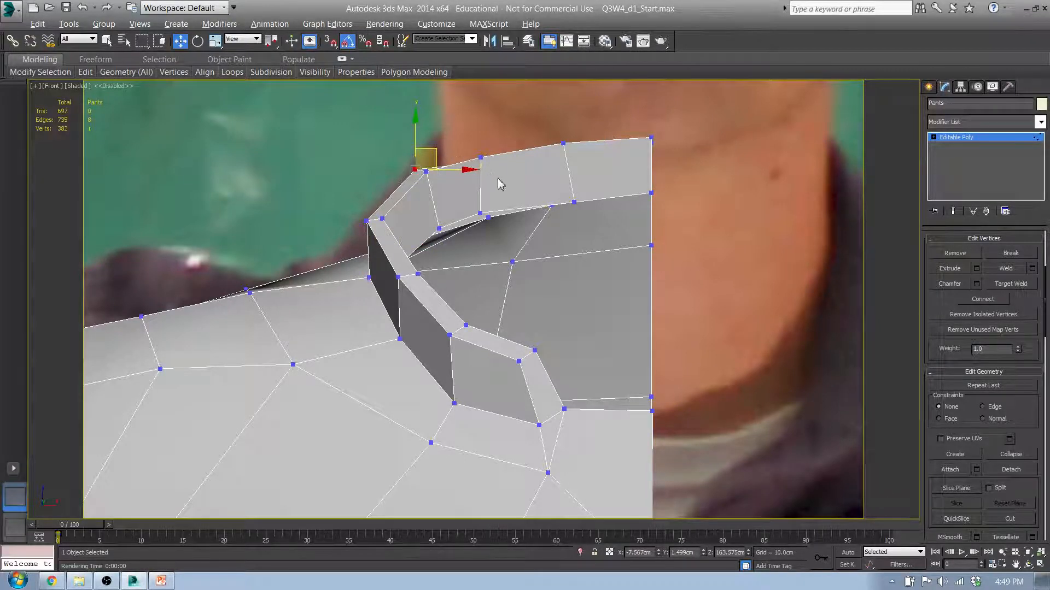
scroll(471, 166, "down", 5)
scroll(470, 208, "up", 3)
scroll(432, 226, "up", 2)
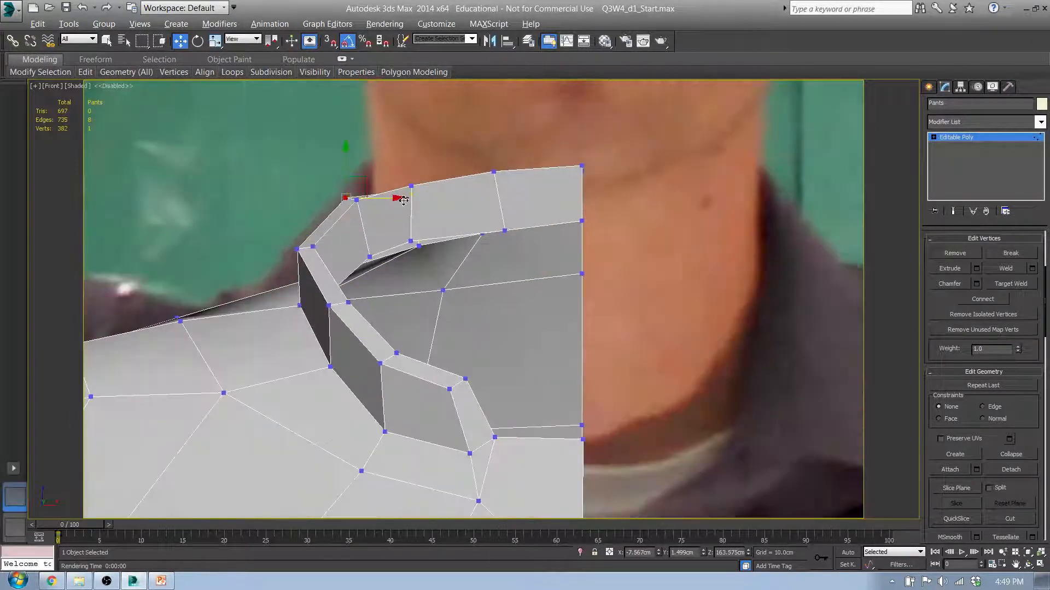
key("F4")
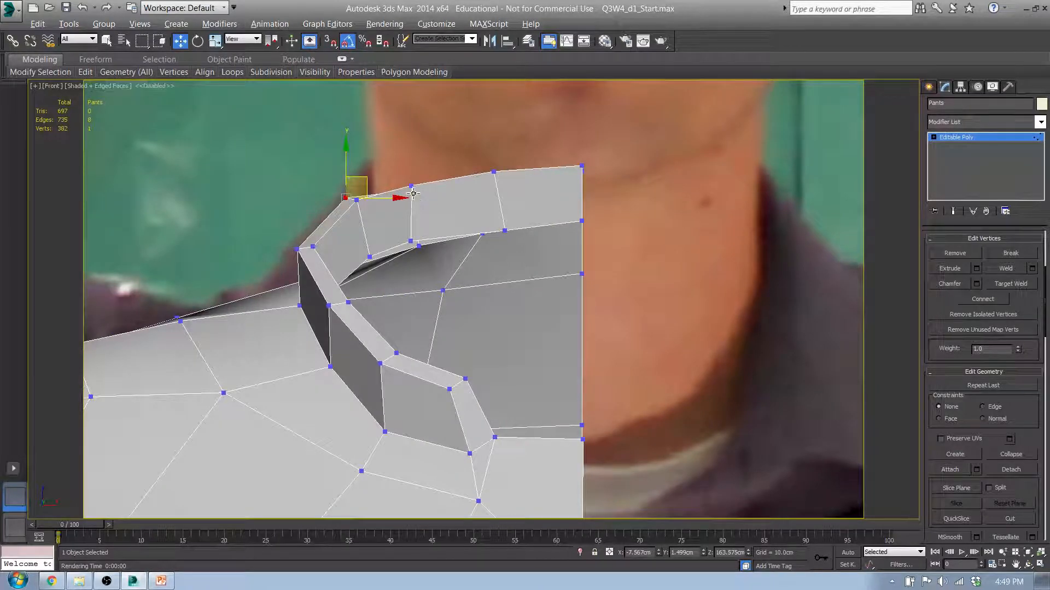
middle_click_drag(414, 200, 442, 259)
key("F3")
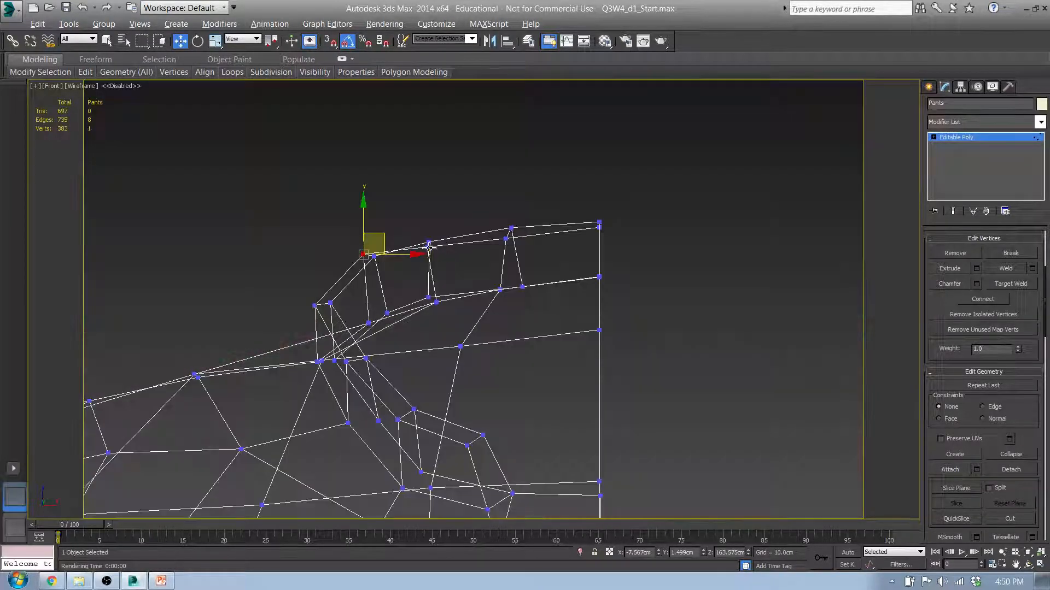
left_click_drag(429, 247, 497, 221)
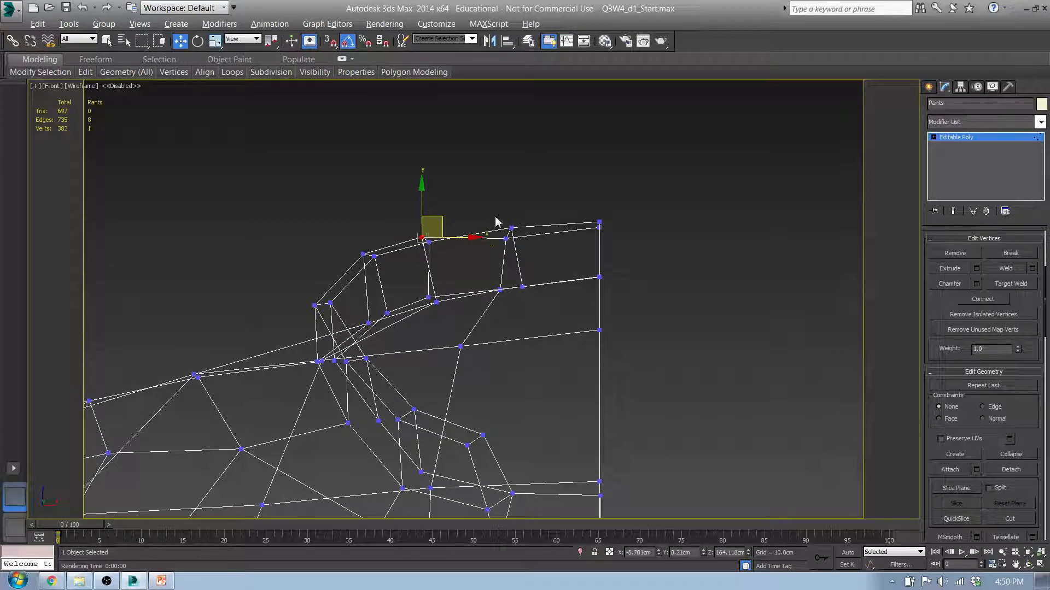
Raise the outer rim vertex beside the centre back and the one on the seam slightly above the inner rim.
left_click(508, 239)
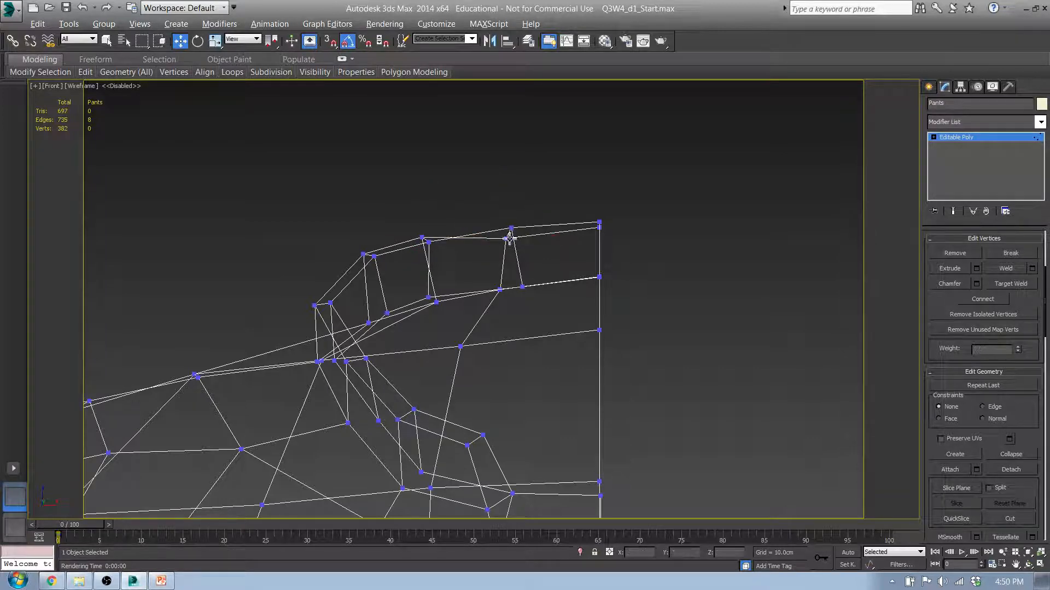
key("F3")
key("F3")
left_click_drag(519, 223, 521, 206)
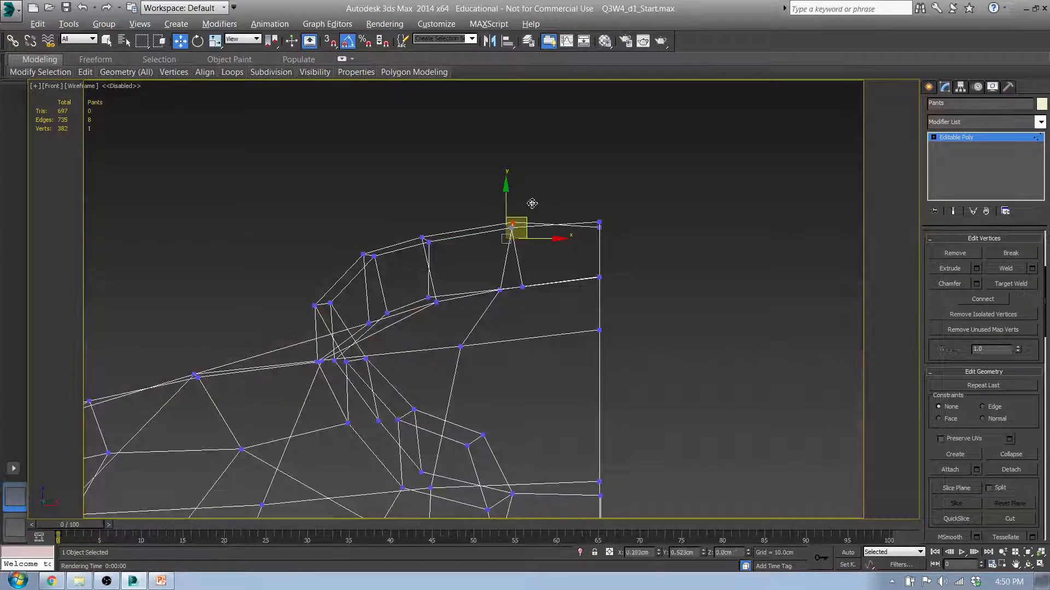
left_click(599, 223)
left_click_drag(600, 196, 600, 188)
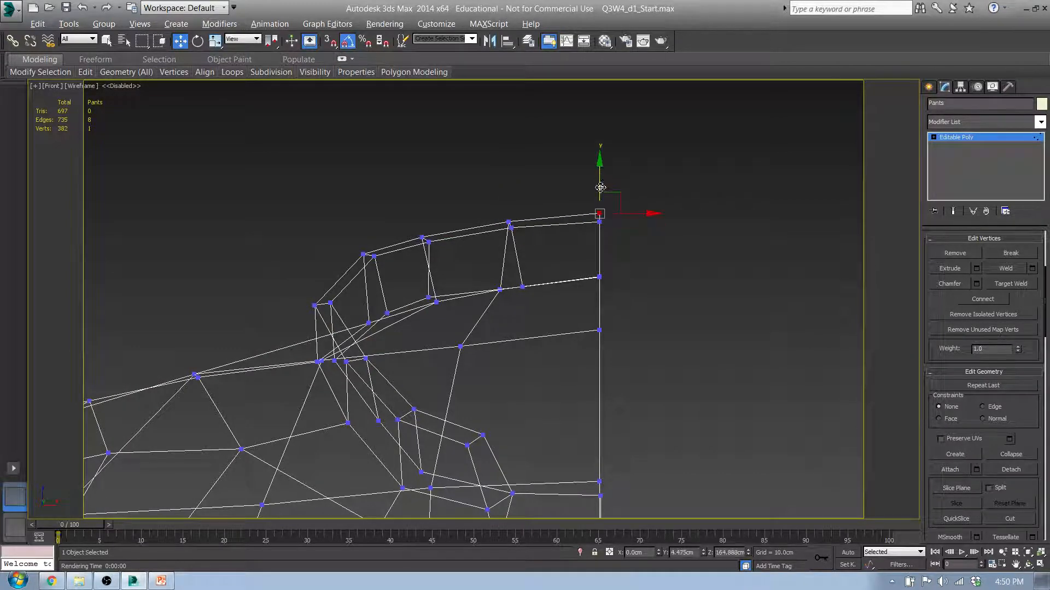
Shift the two inner vertices and the outer upper vertex of the collar loop in front of the shoulder outward.
middle_click_drag(499, 293, 472, 207)
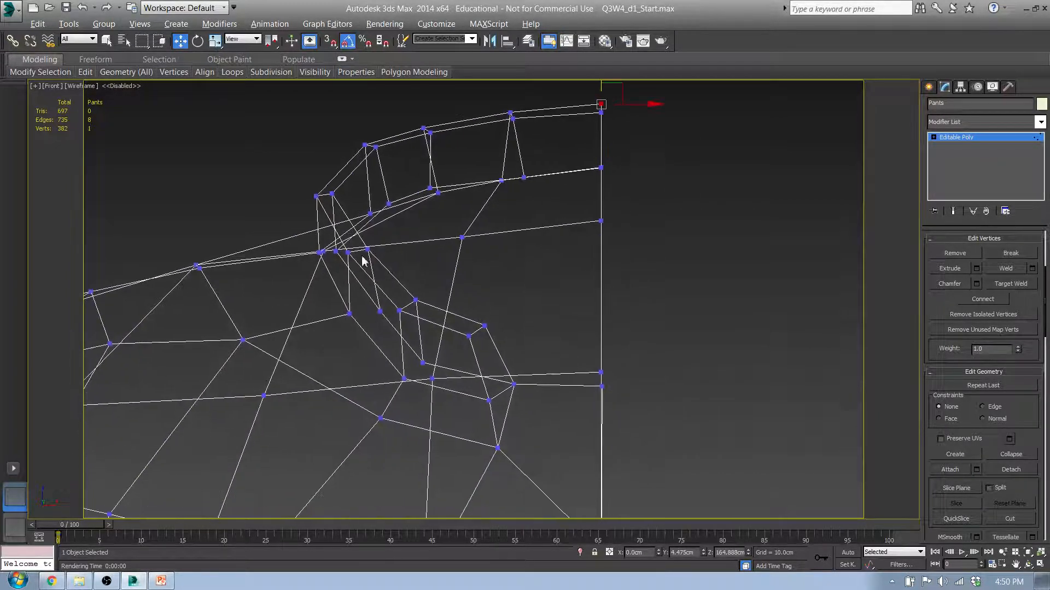
left_click(380, 311)
left_click(367, 250, "ctrl")
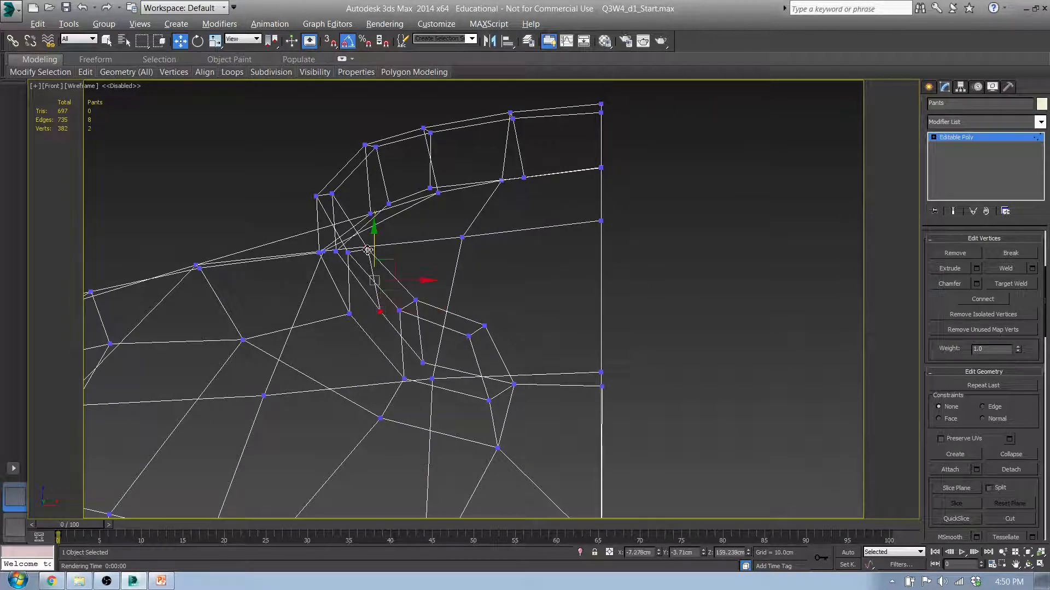
left_click_drag(392, 266, 386, 265)
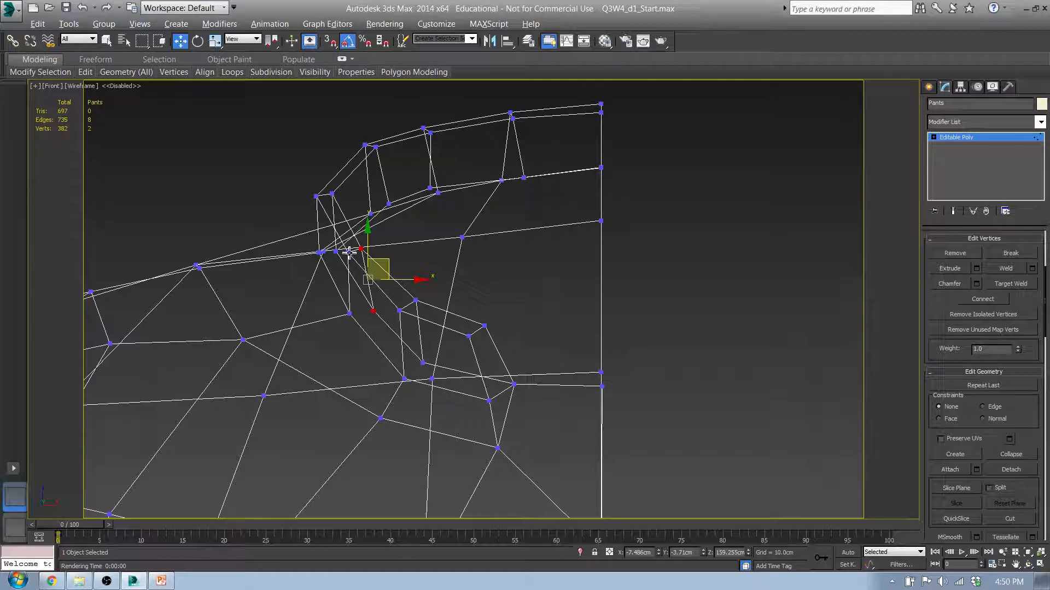
left_click(348, 253, "ctrl")
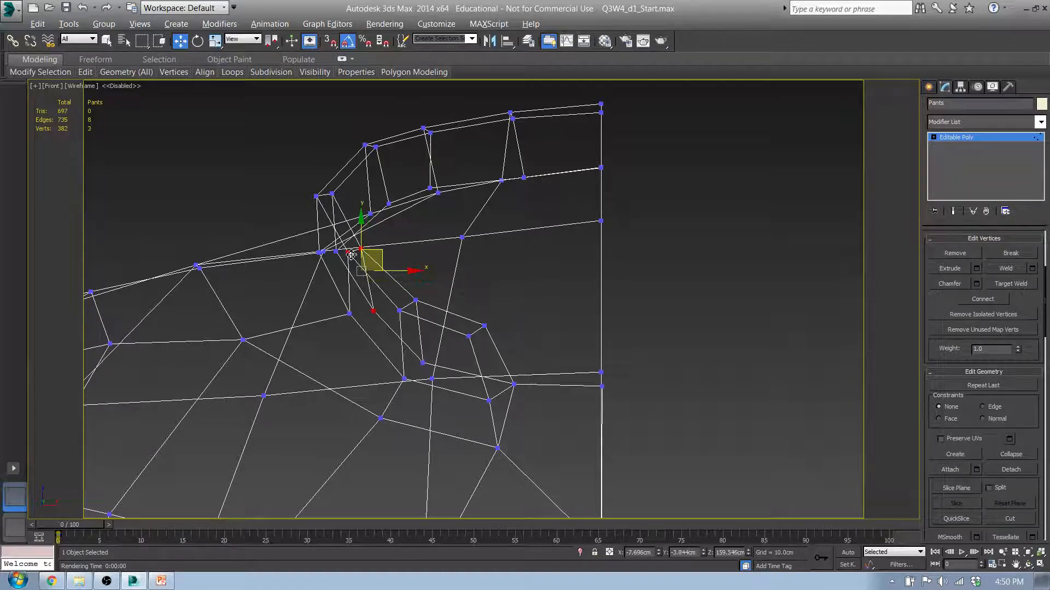
left_click_drag(376, 253, 370, 254)
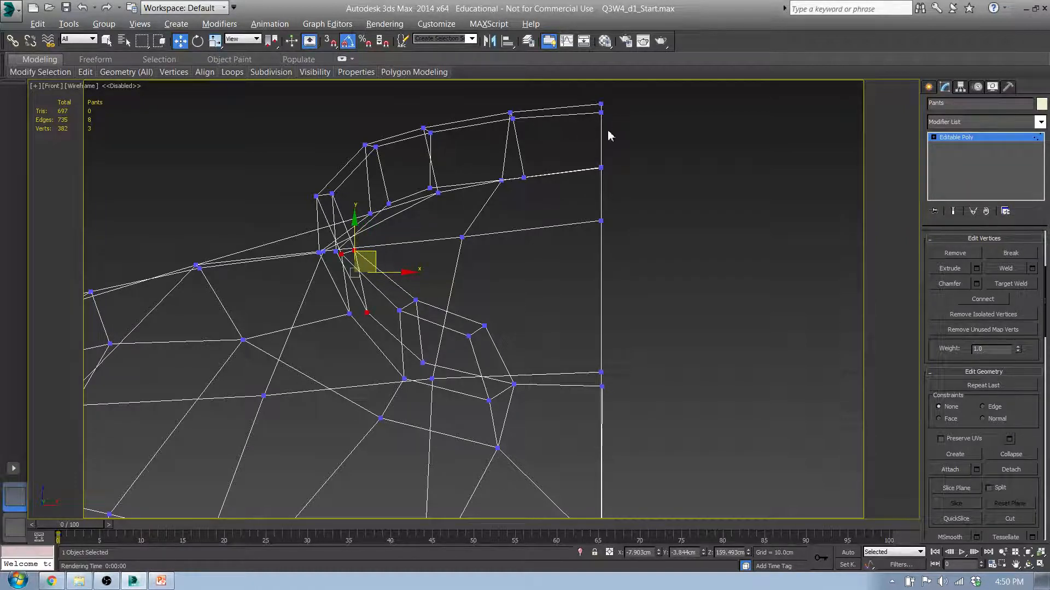
Move the inner lower vertex of the next front collar loop closer to the outer base, and restore shaded display.
left_click(422, 363)
middle_click_drag(445, 349, 439, 371, "alt")
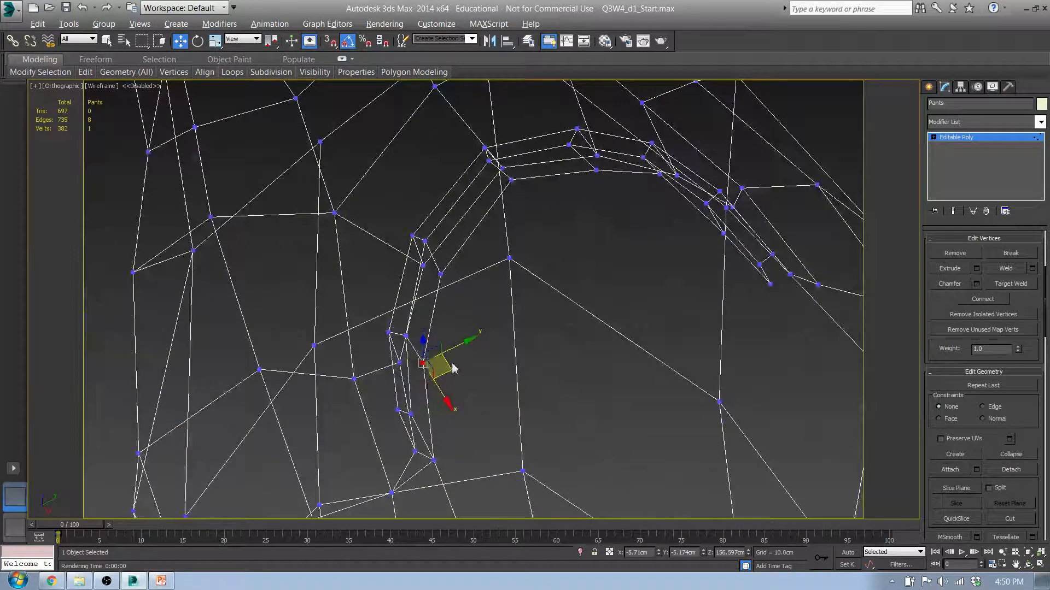
left_click_drag(447, 367, 439, 363)
middle_click_drag(437, 443, 452, 243)
key("f")
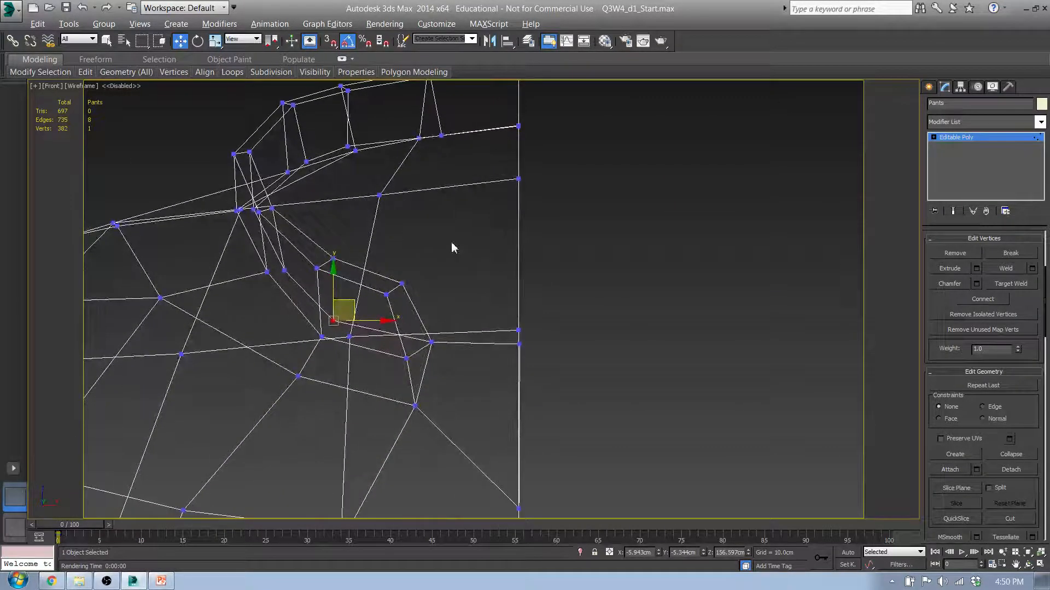
left_click(604, 252)
mouse_move(536, 310)
middle_mouse_down()
mouse_move(517, 387)
mouse_move(473, 330)
mouse_move(418, 315)
mouse_move(450, 312)
mouse_move(342, 300)
mouse_move(381, 326)
middle_mouse_up()
key("F3")
scroll(515, 382, "down", 3)
middle_click_drag(548, 336, 569, 302)
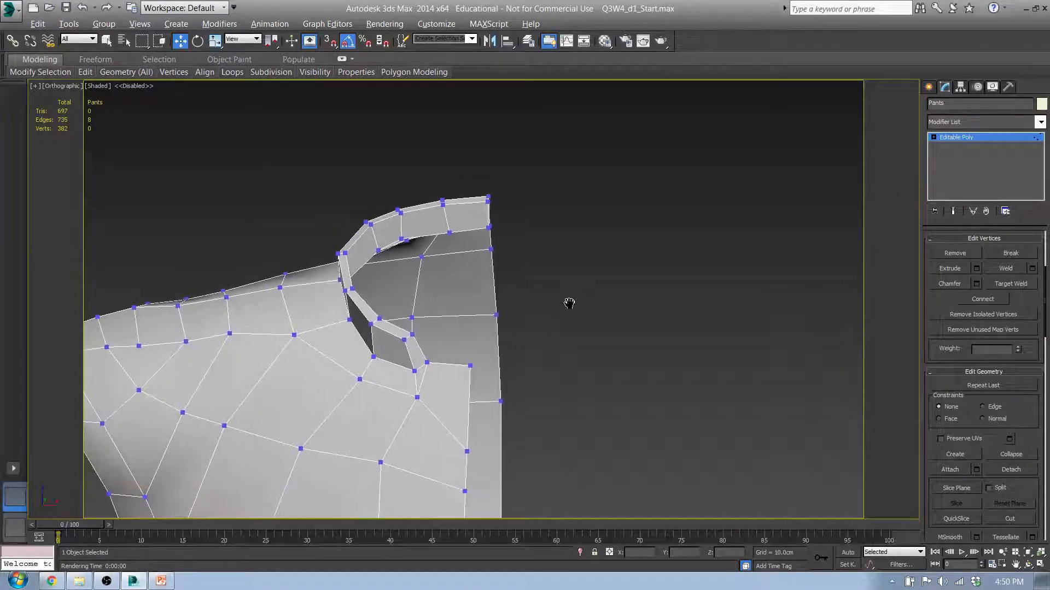
Insert an edge loop running around the middle of the collar's height, starting from a vertical edge at its front end.
key("2")
left_click(416, 348)
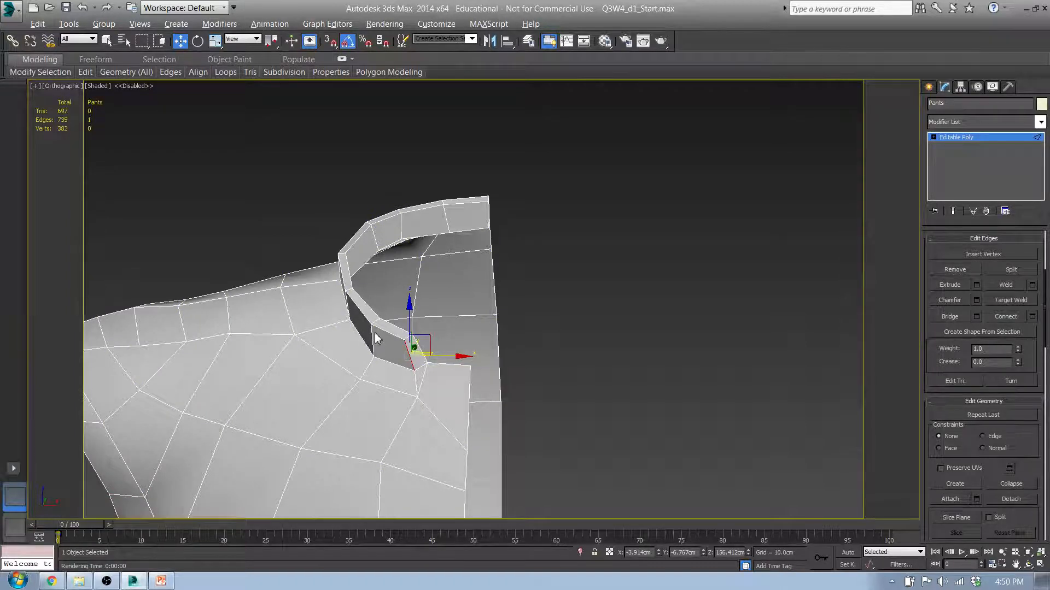
mouse_move(225, 72)
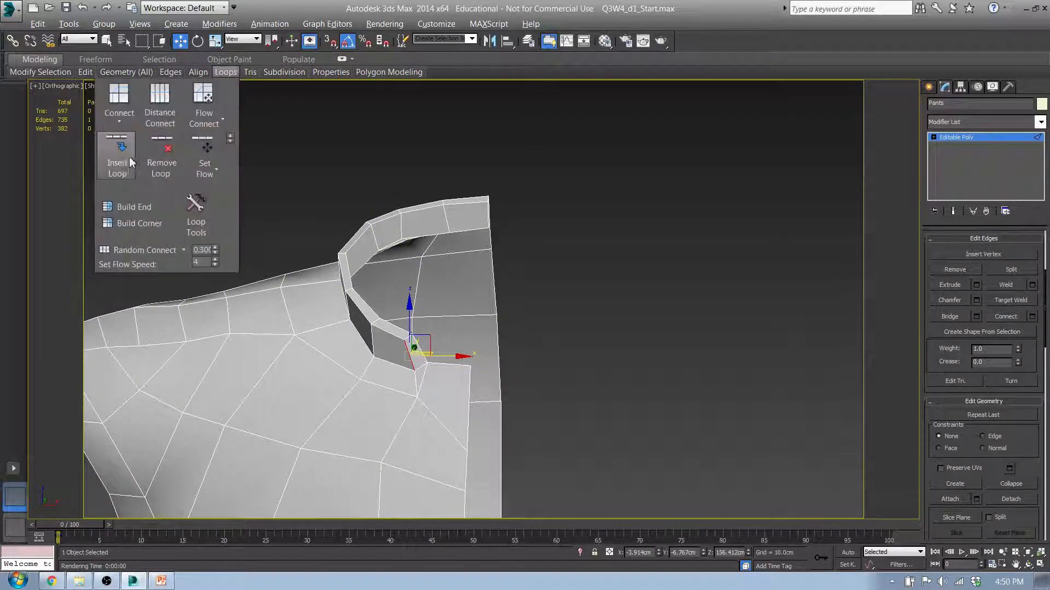
left_click(117, 158)
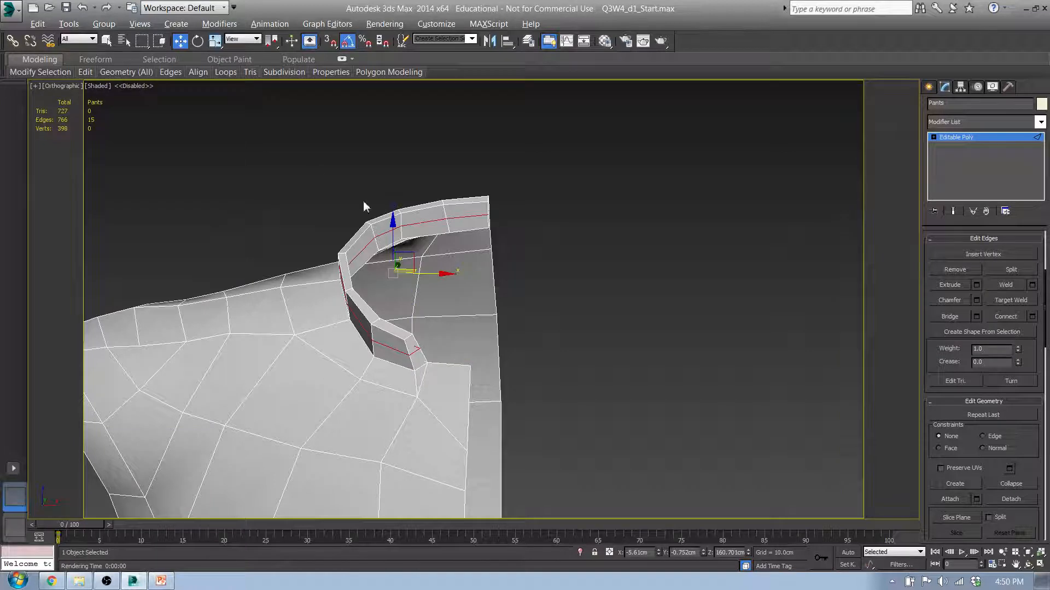
Constrain movement to edges and slide the inserted collar loop upward until it sits just below the rim.
middle_click_drag(308, 235, 347, 249)
mouse_move(88, 74)
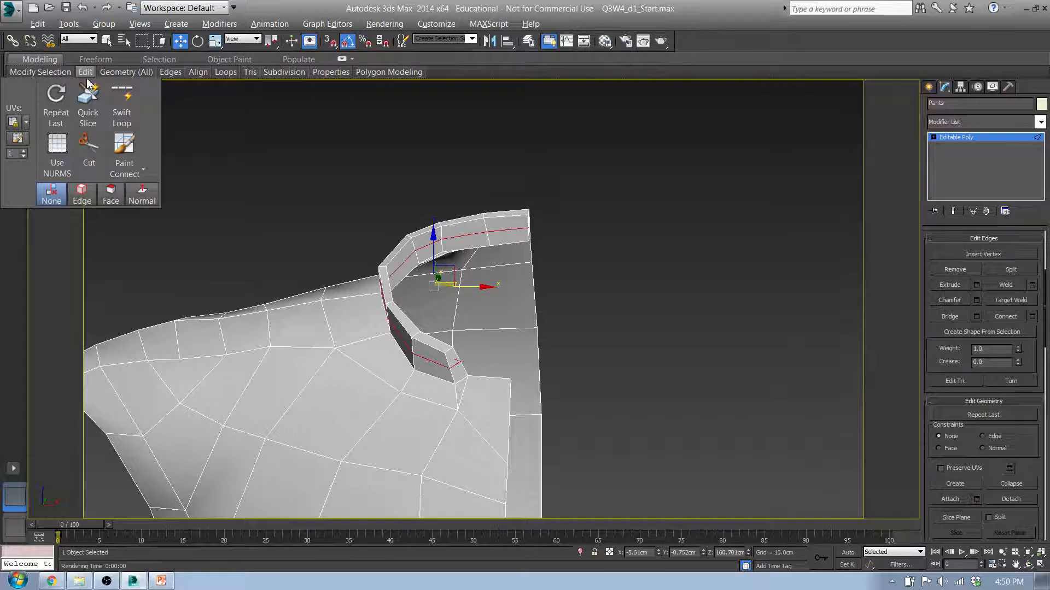
left_click(82, 194)
left_click_drag(437, 252, 439, 244)
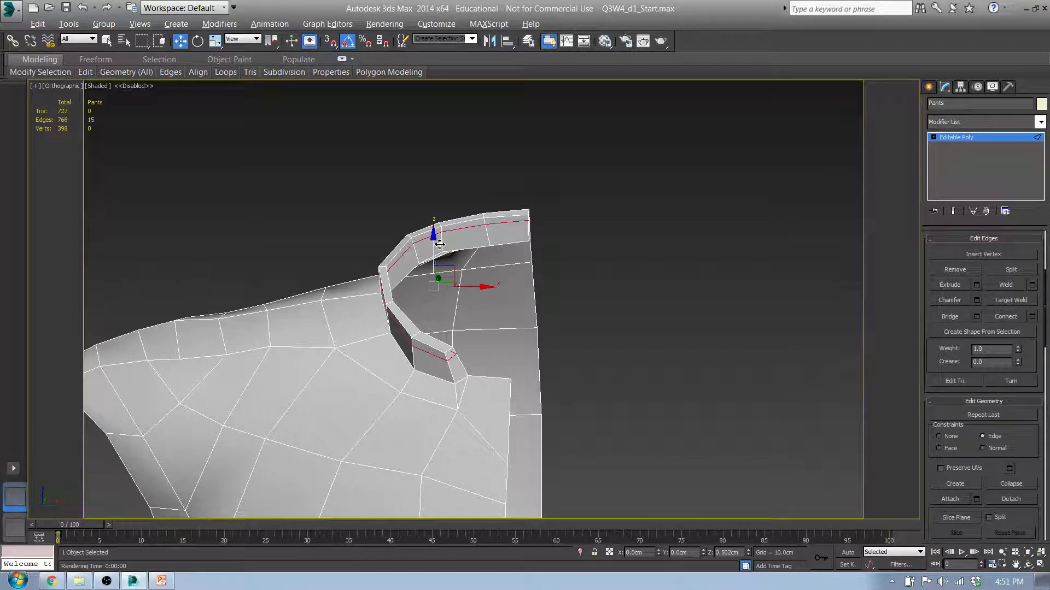
mouse_move(439, 244)
middle_mouse_down("alt")
mouse_move(620, 265)
mouse_move(431, 222)
mouse_move(433, 241)
middle_mouse_up("alt")
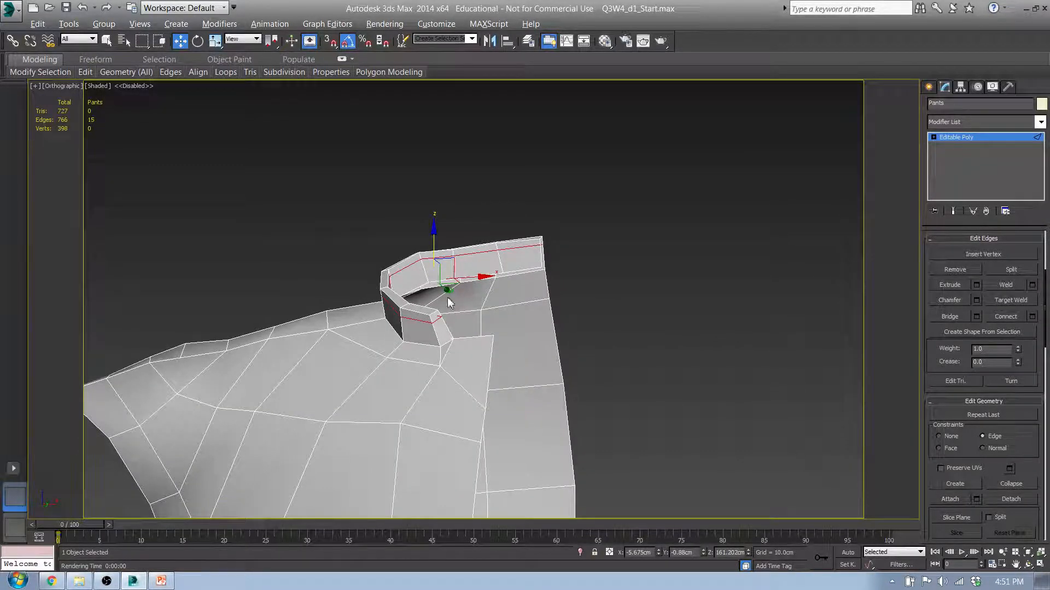
Set the movement constraint back to None and select the narrow ring of polygons between the inserted loop and the collar rim.
middle_click_drag(404, 317, 434, 318, "alt")
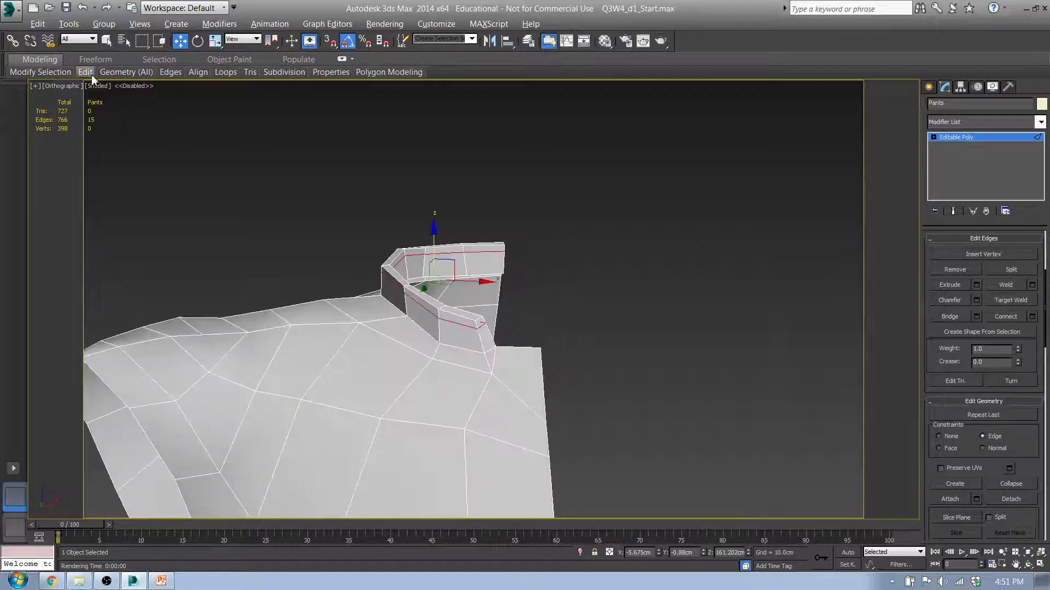
mouse_move(92, 76)
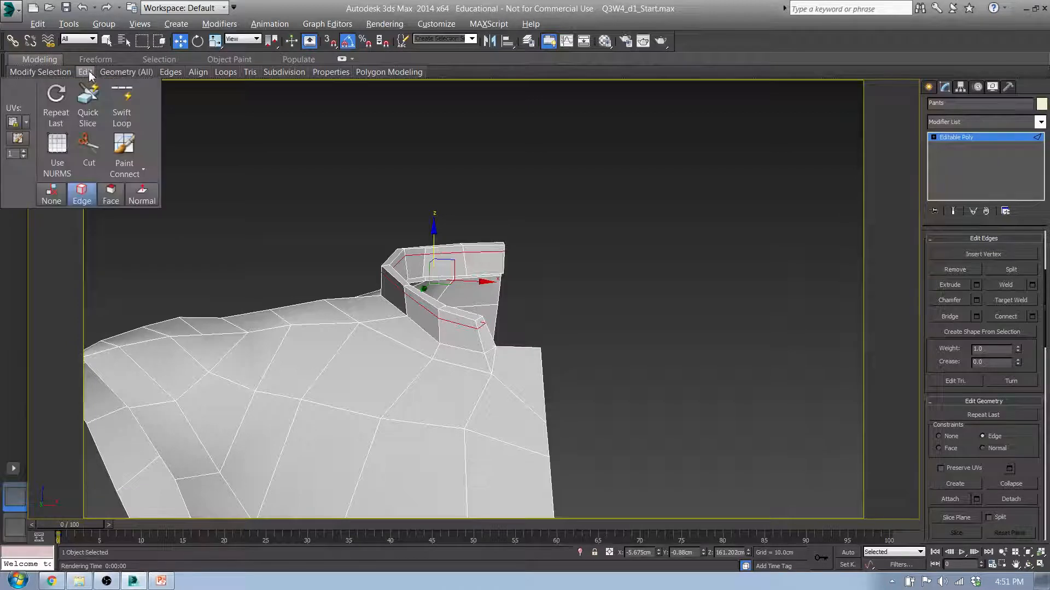
left_click(51, 194)
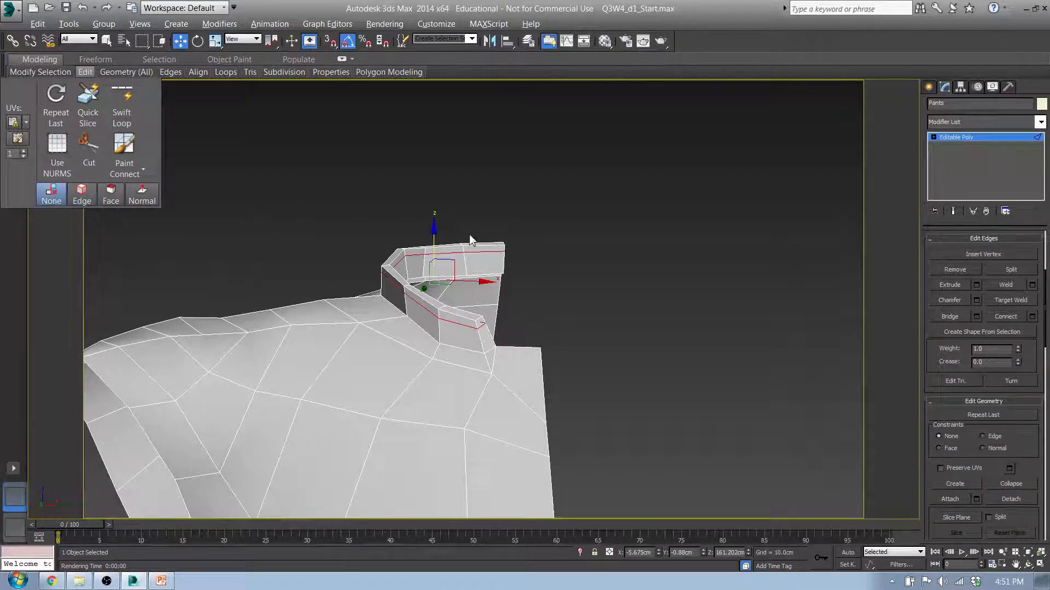
middle_click_drag(464, 330, 456, 326)
key("4")
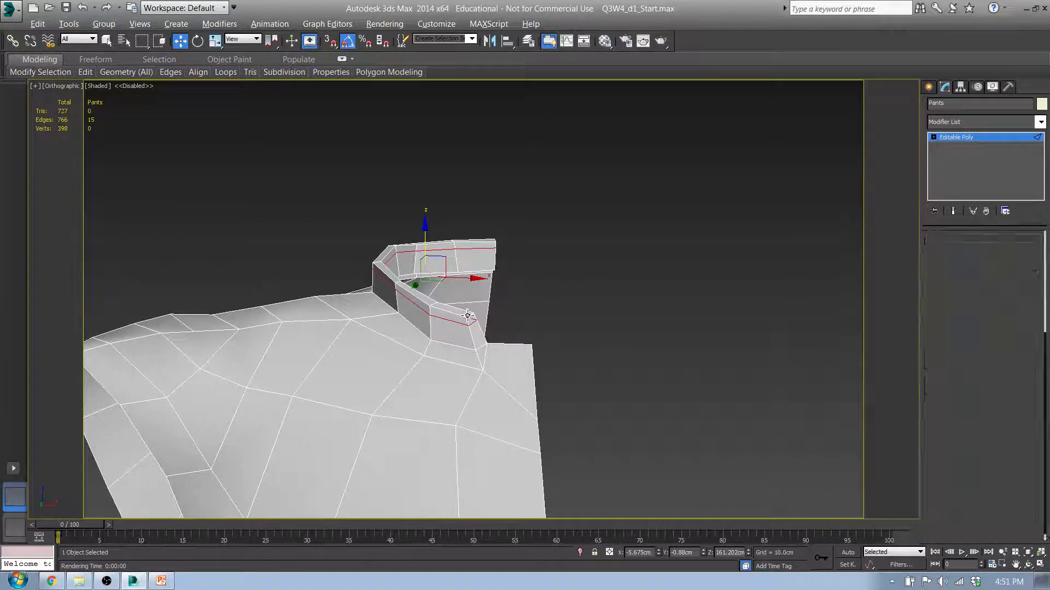
left_click(433, 311)
left_click(420, 304, "shift")
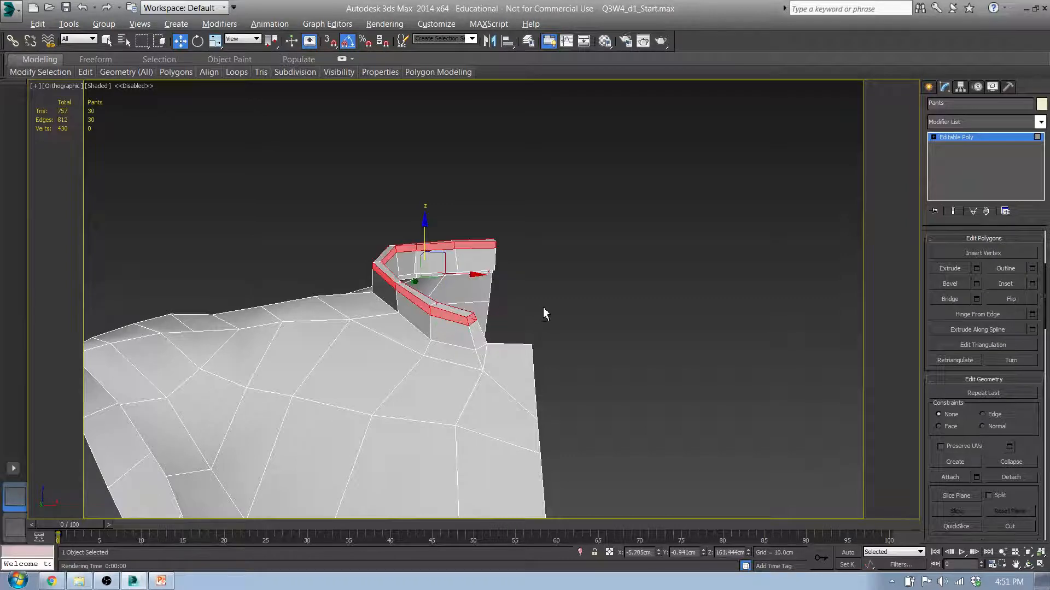
Examine the collar's narrow upper band against the shirt collar in the front reference photo and from several angles.
middle_click_drag(544, 313, 519, 298, "alt")
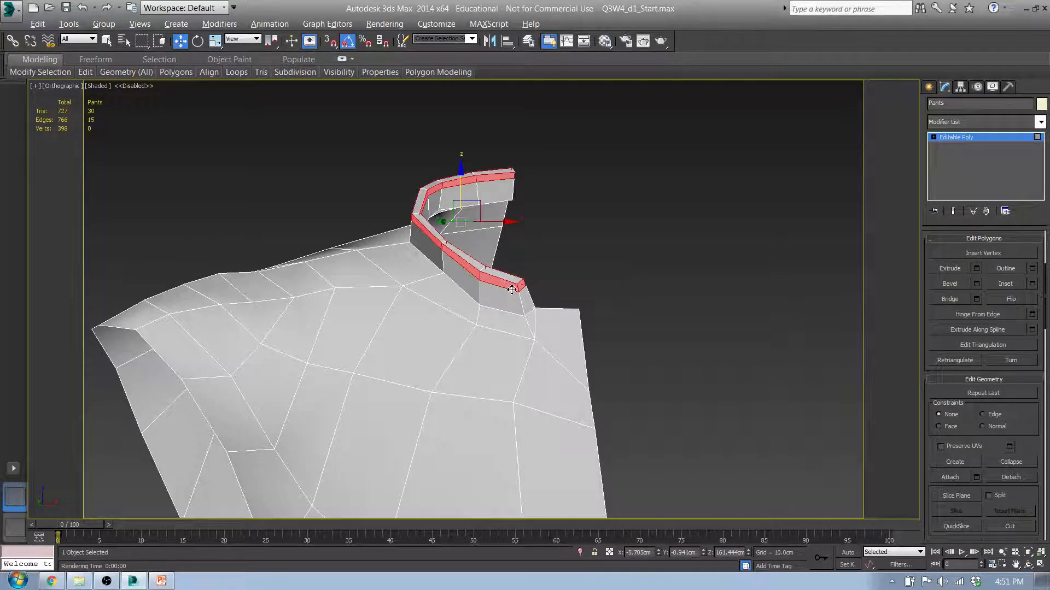
middle_click_drag(594, 315, 557, 318)
key("f")
middle_click_drag(447, 349, 441, 191)
middle_click_drag(777, 277, 500, 245)
scroll(473, 276, "down", 5)
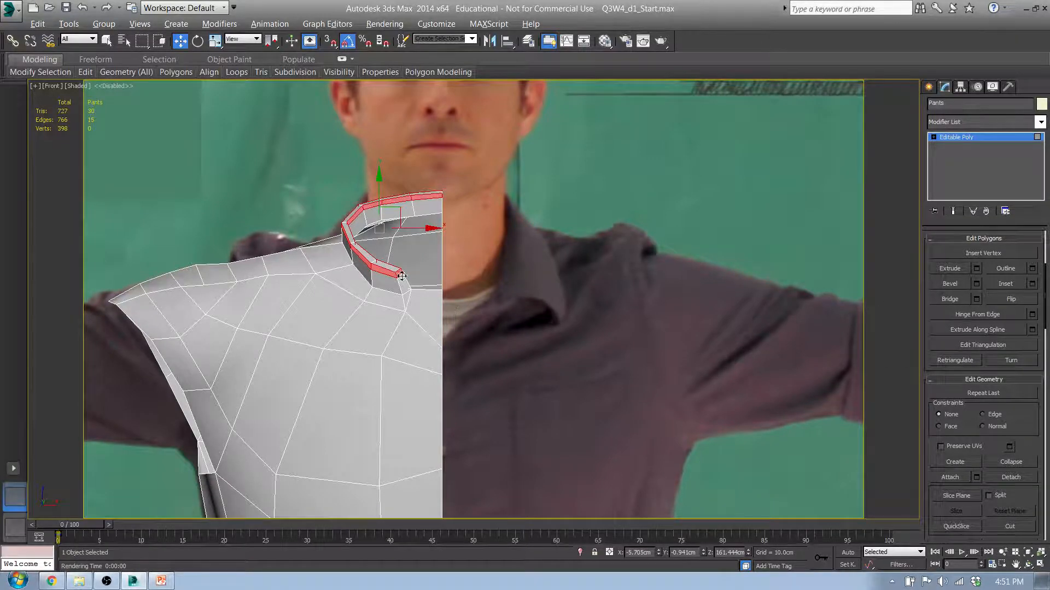
middle_click_drag(356, 268, 371, 300, "alt")
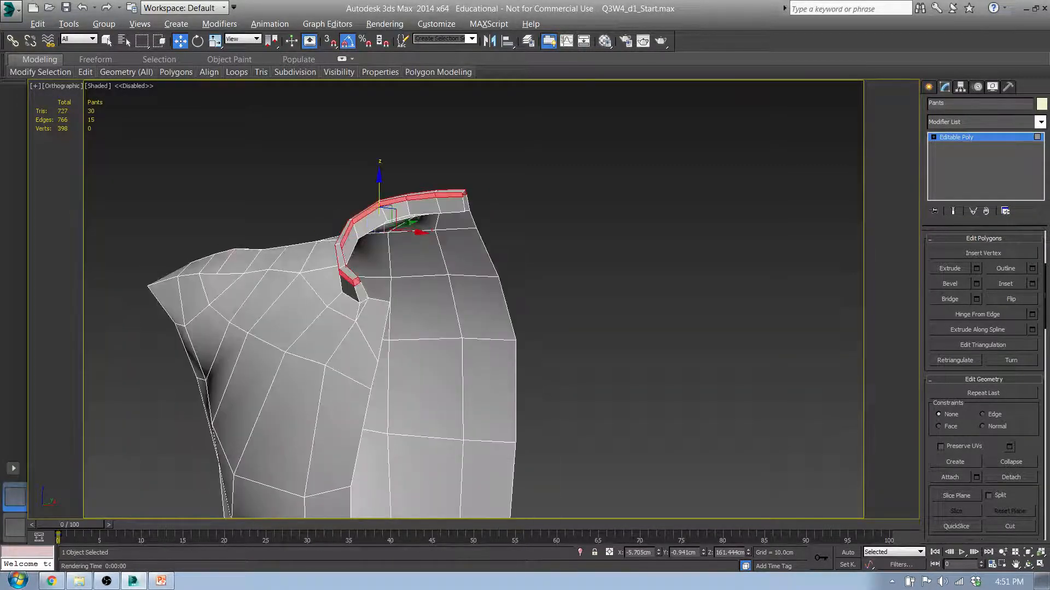
middle_click_drag(593, 335, 513, 294, "alt")
scroll(445, 280, "up", 3)
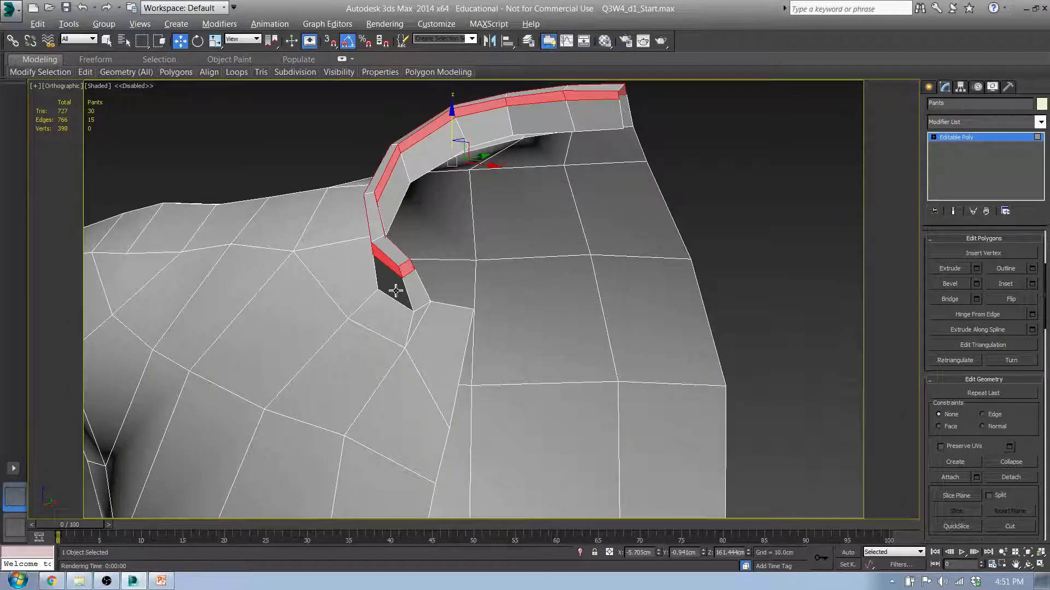
Change to plain selection without the move gizmo and switch to vertex editing on the collar.
key("q")
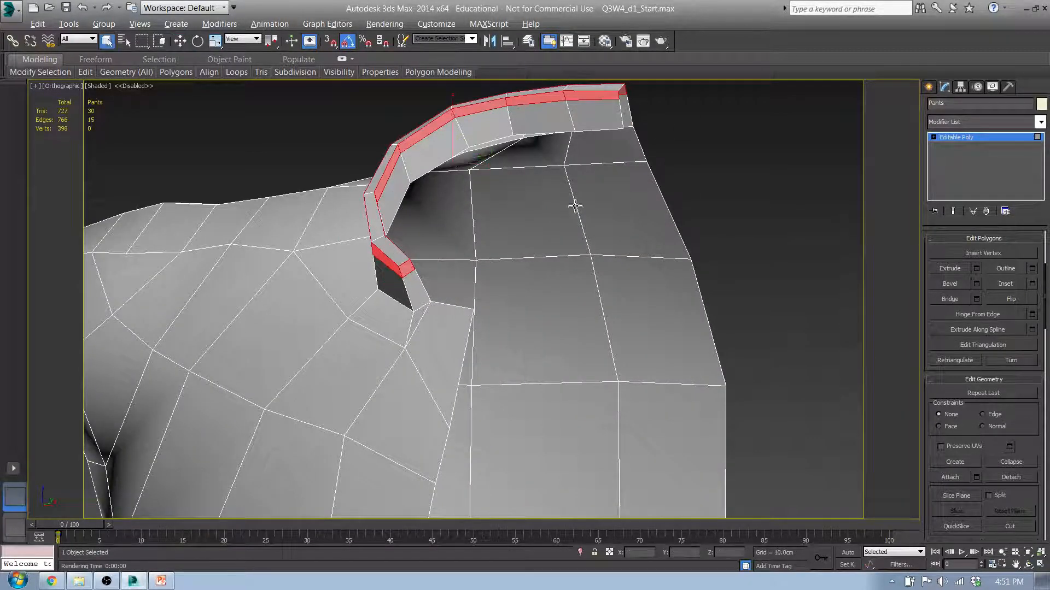
middle_click_drag(779, 309, 752, 305)
key("1")
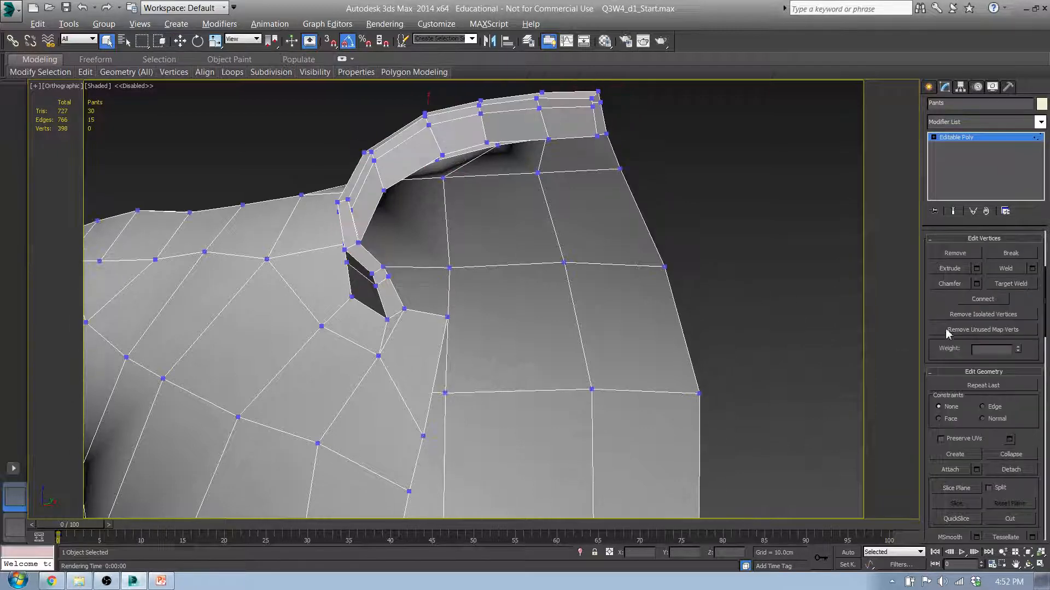
left_click(1018, 285)
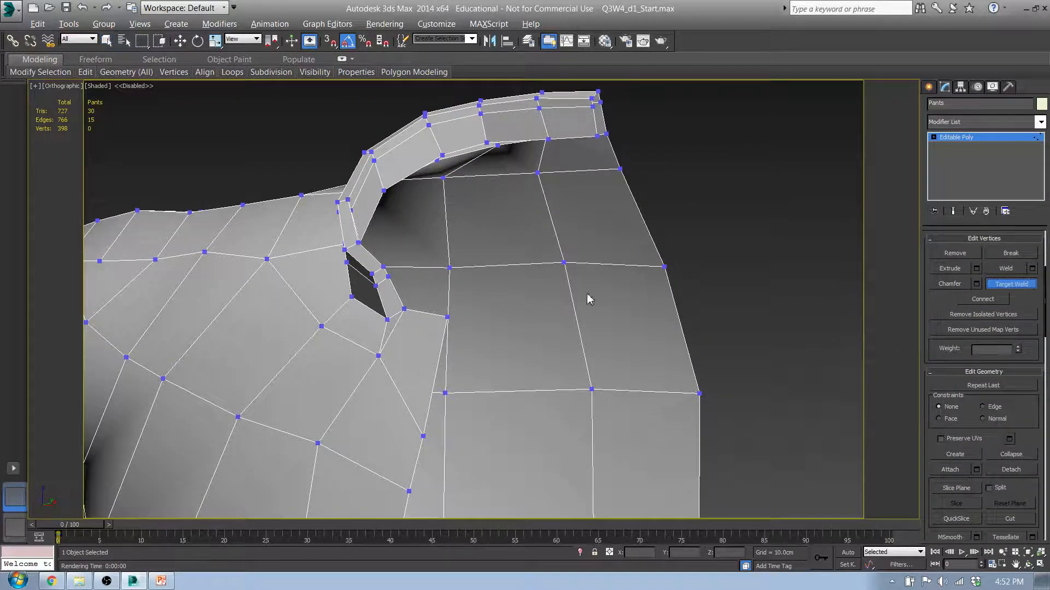
middle_click_drag(586, 298, 382, 275, "alt")
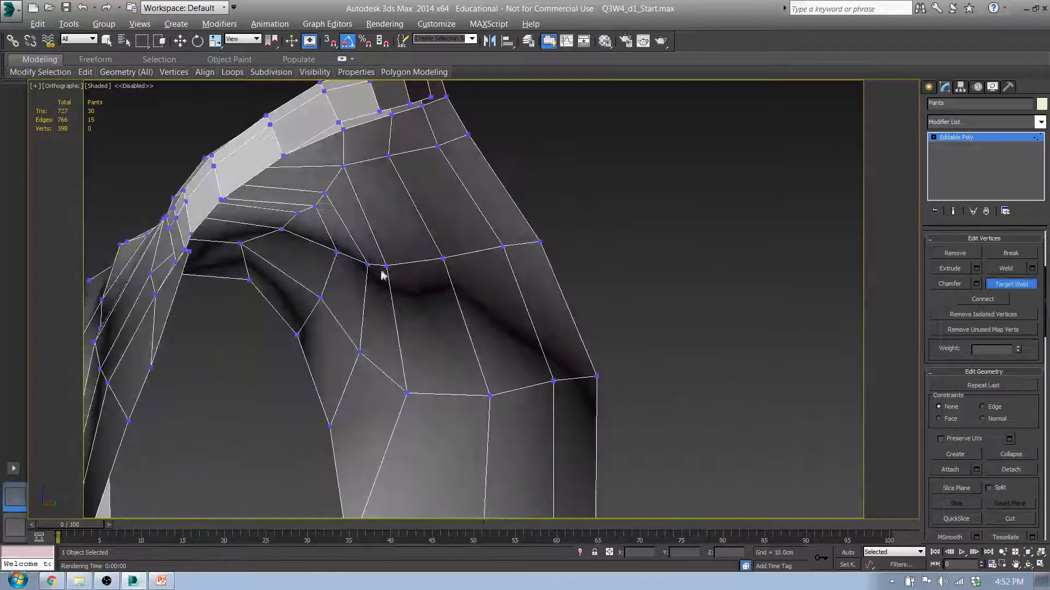
right_click(190, 211)
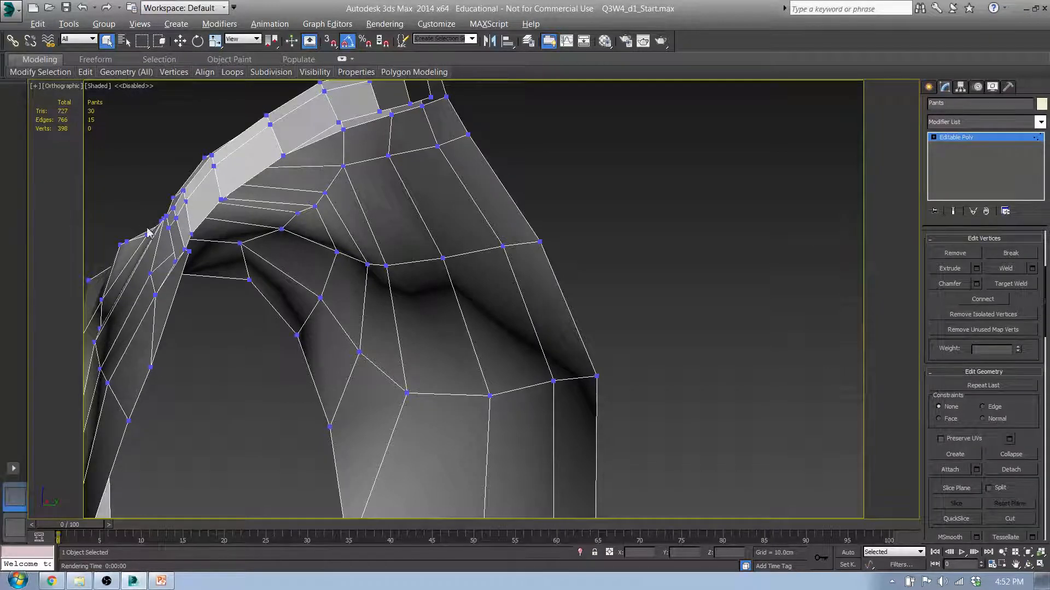
Slide the eight inside vertices of the inserted collar loop up along their edges onto the inner rim, using the Edge constraint.
left_click(176, 219)
left_click(187, 203, "ctrl")
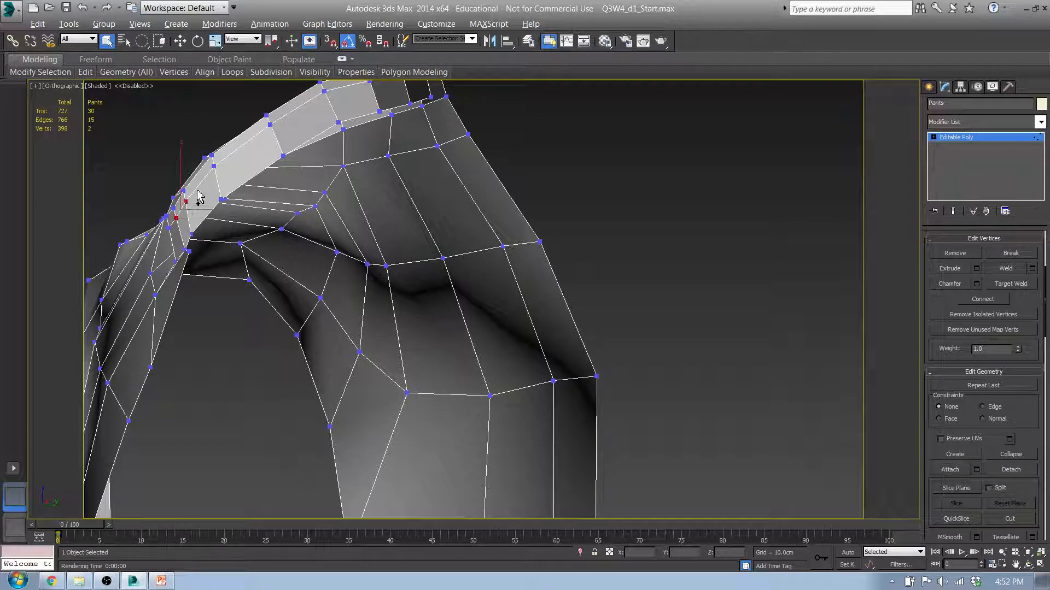
left_click(213, 166, "ctrl")
left_click(270, 124, "ctrl")
middle_click_drag(329, 128, 274, 217)
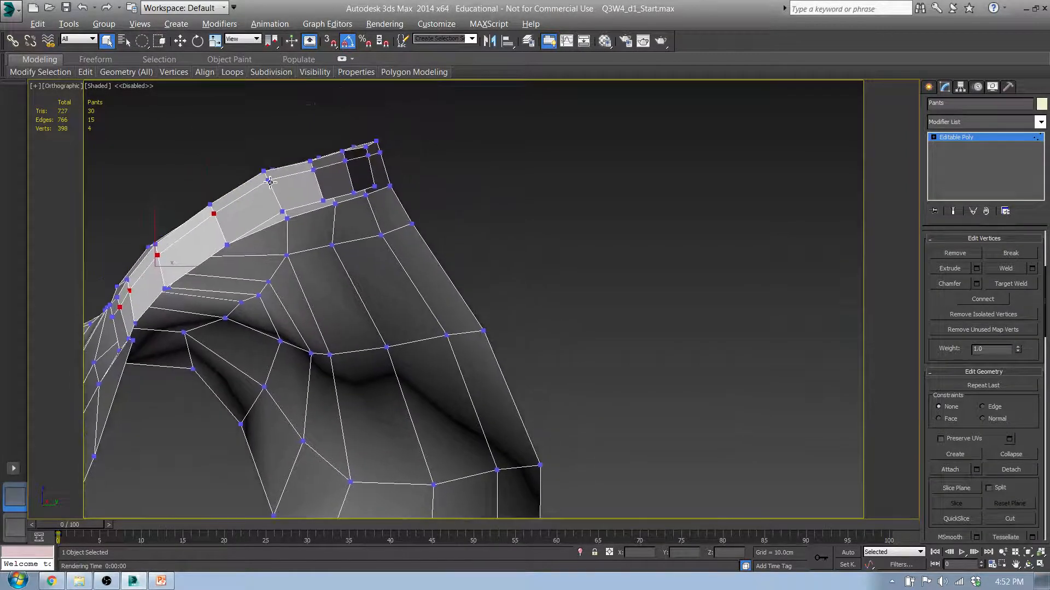
left_click(267, 181, "ctrl")
left_click(313, 170, "ctrl")
left_click(344, 160, "ctrl")
left_click(368, 155, "ctrl")
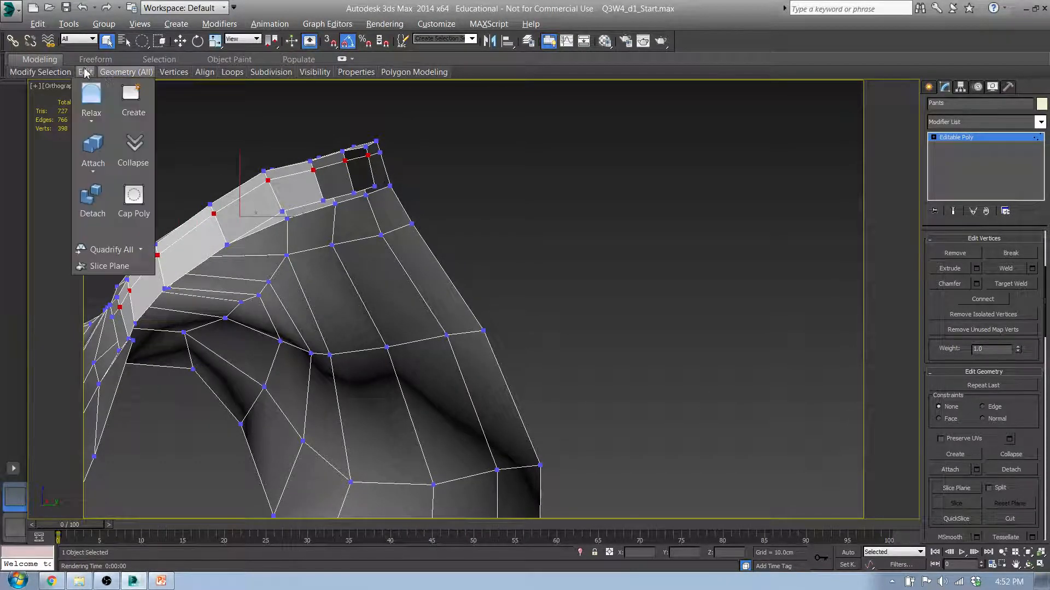
mouse_move(88, 75)
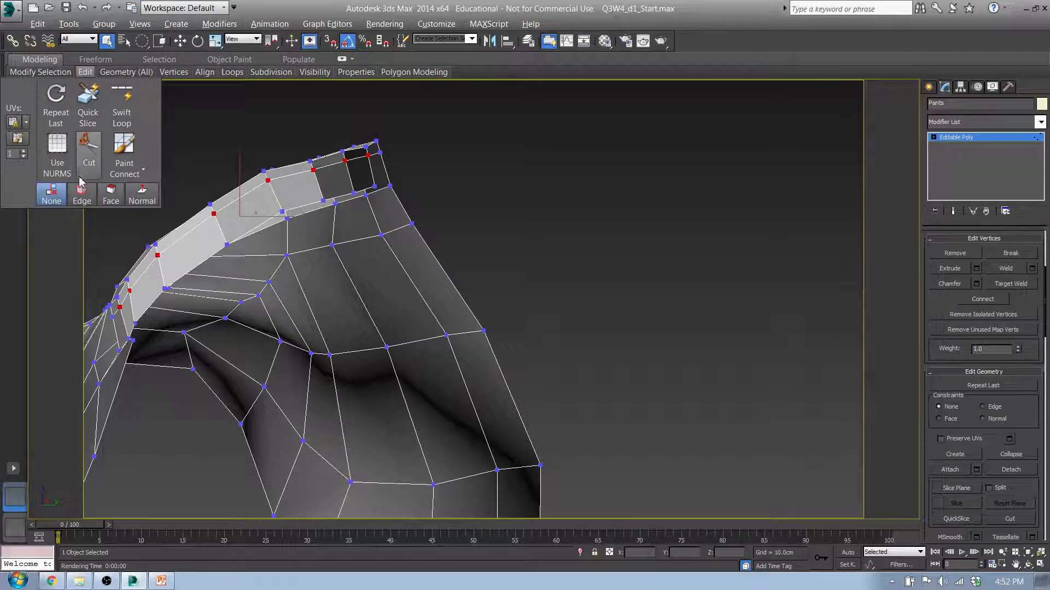
left_click(82, 194)
middle_click_drag(225, 192, 247, 218)
key("w")
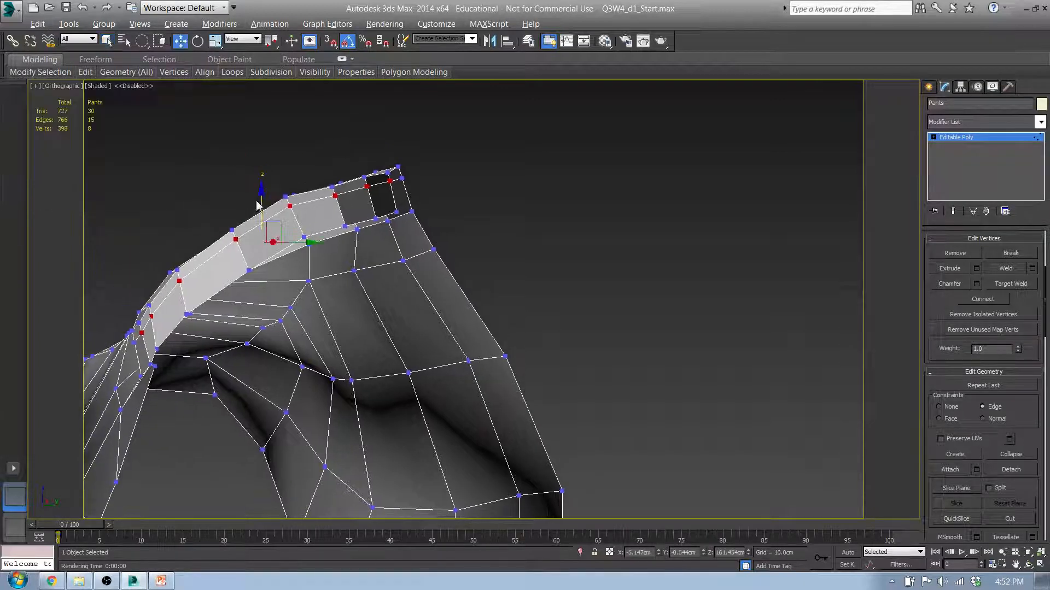
mouse_move(263, 202)
left_mouse_down()
mouse_move(251, 92)
mouse_move(263, 206)
mouse_move(260, 192)
left_mouse_up()
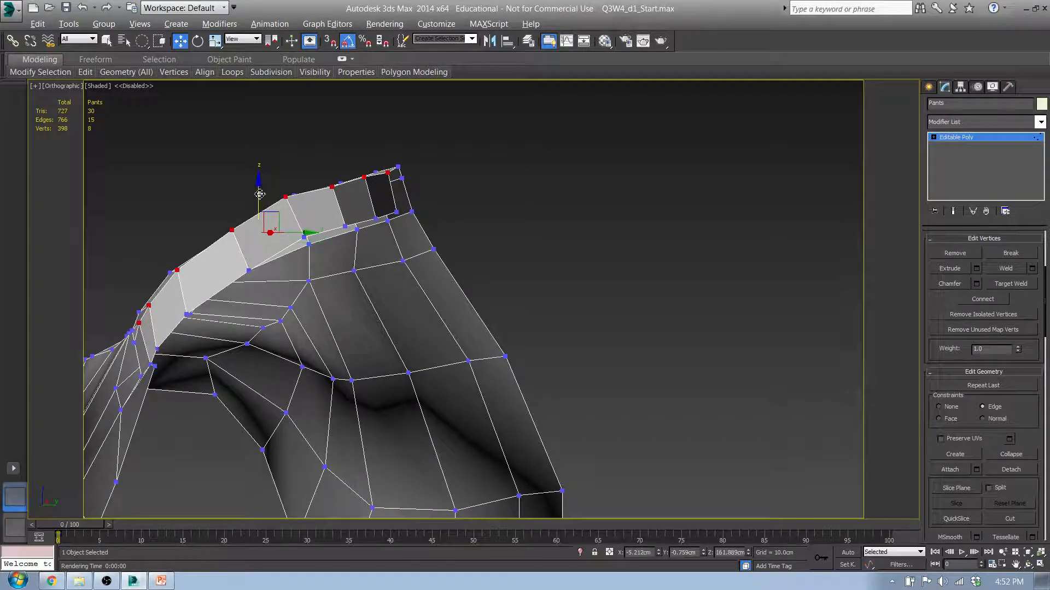
Add the coincident inner rim vertices along the collar's front to the selection, leaving out the outer vertex at the front end.
middle_click_drag(258, 239, 310, 242, "alt")
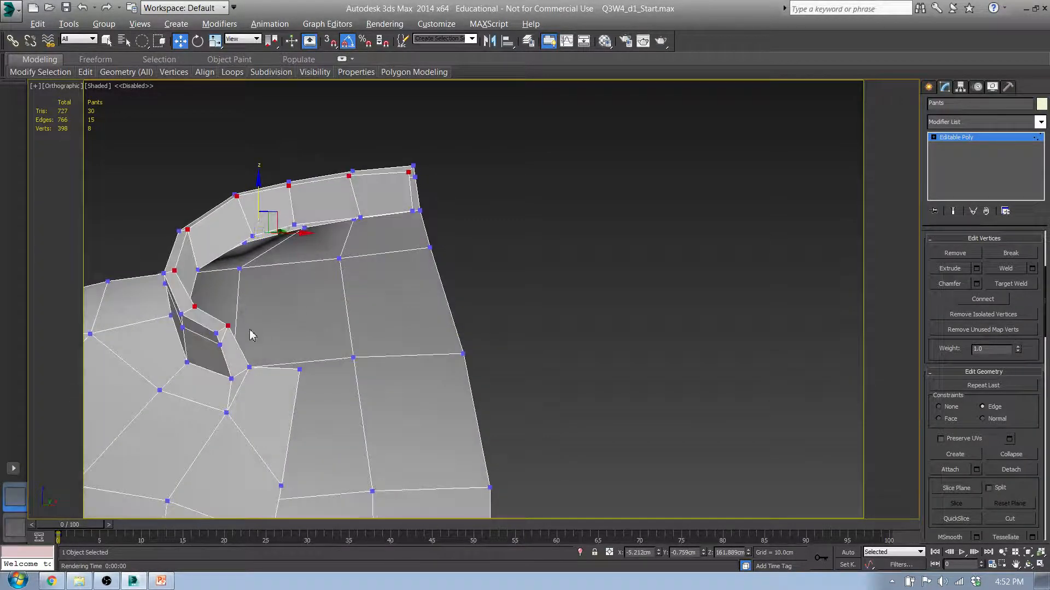
left_click_drag(212, 319, 240, 336, "ctrl")
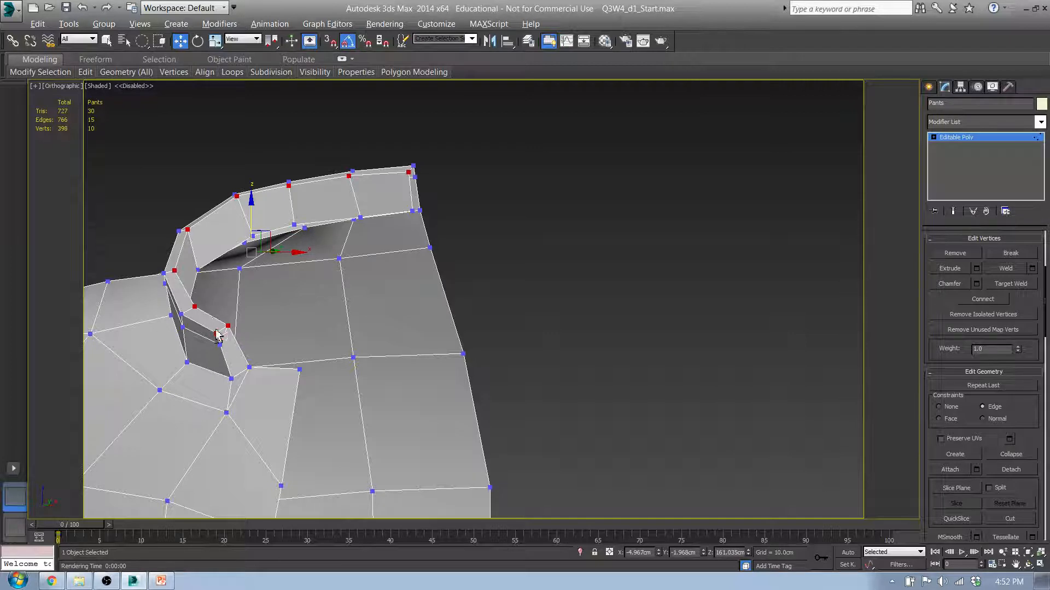
left_click(216, 338, "alt")
key("q")
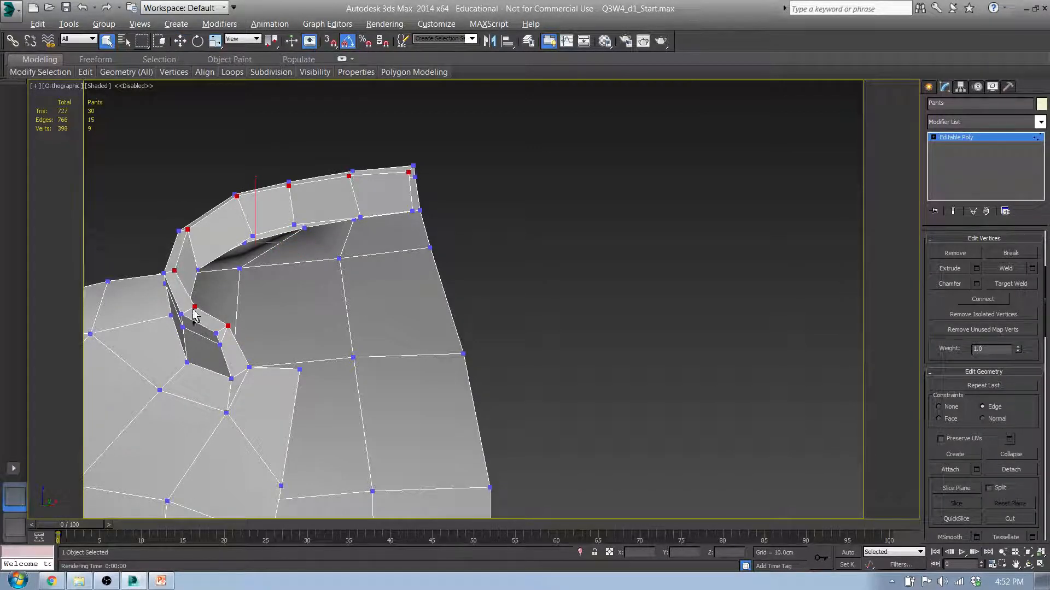
left_click(189, 285, "ctrl")
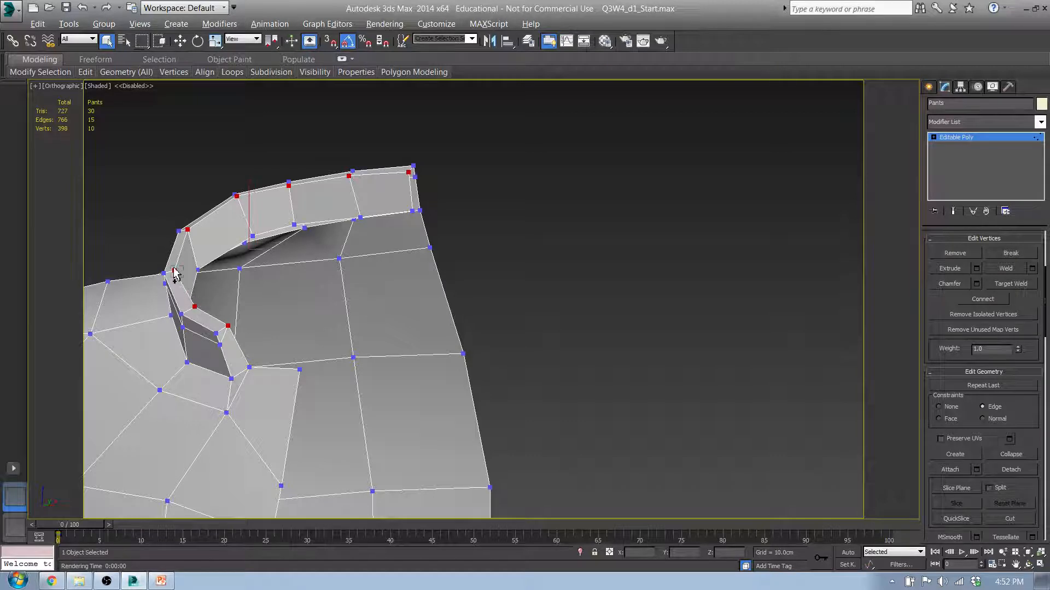
left_click(191, 250, "ctrl")
Add the remaining coincident inner rim vertices around the side and back of the collar to the selection, checking in wireframe.
key("F3")
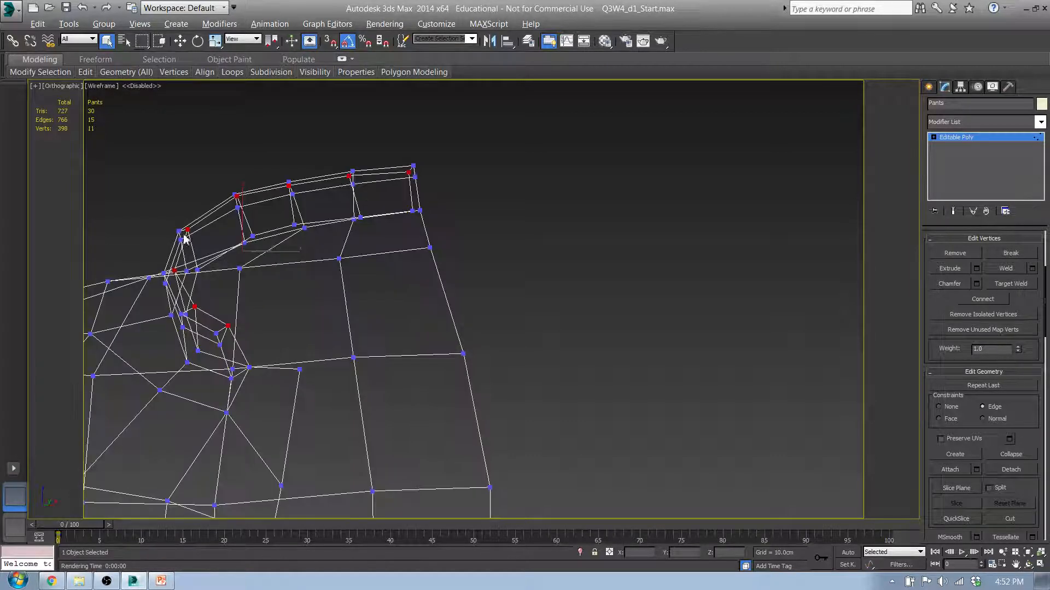
left_click(188, 229, "ctrl")
middle_click_drag(250, 207, 248, 215, "alt")
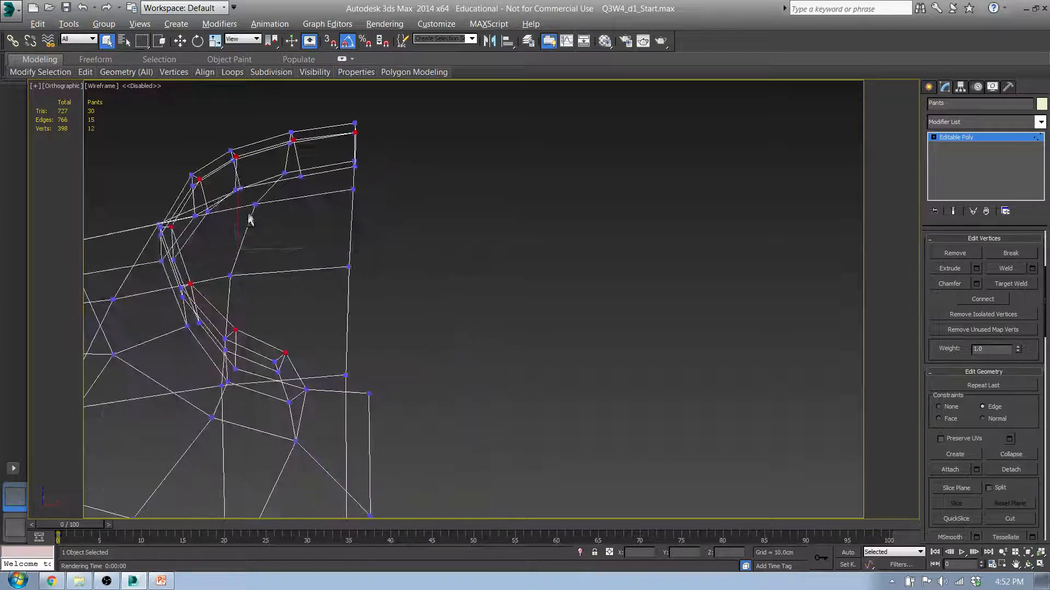
left_click(199, 179, "ctrl")
left_click(235, 159, "ctrl")
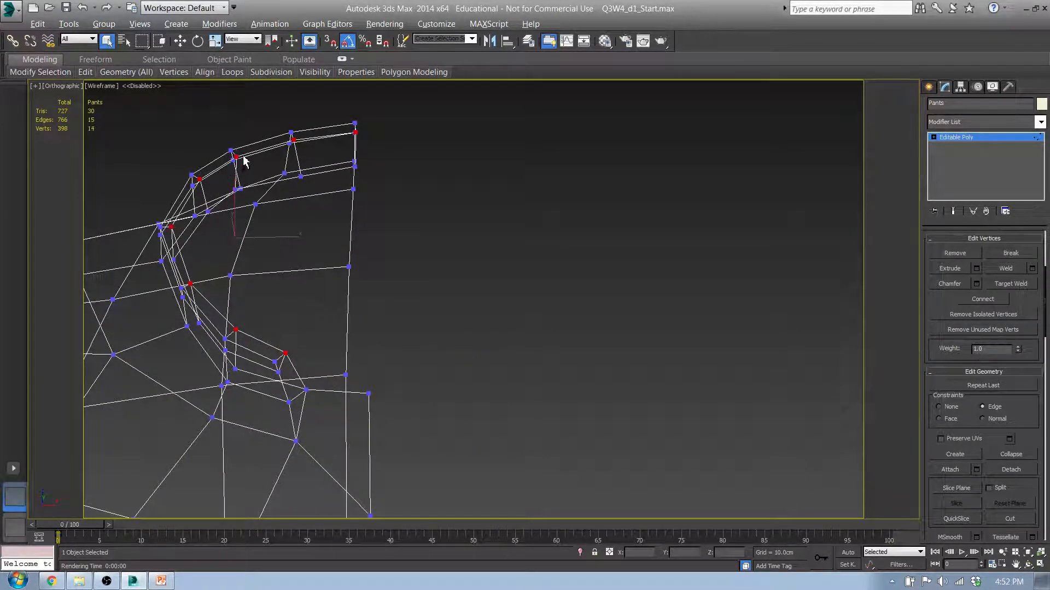
left_click(294, 140, "ctrl")
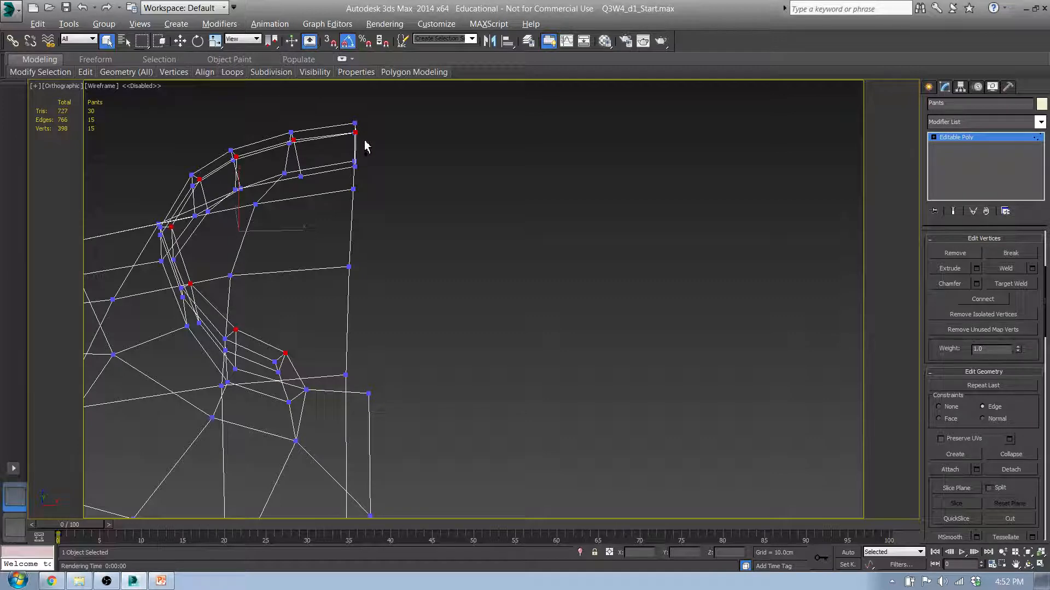
middle_click_drag(365, 155, 364, 158, "alt")
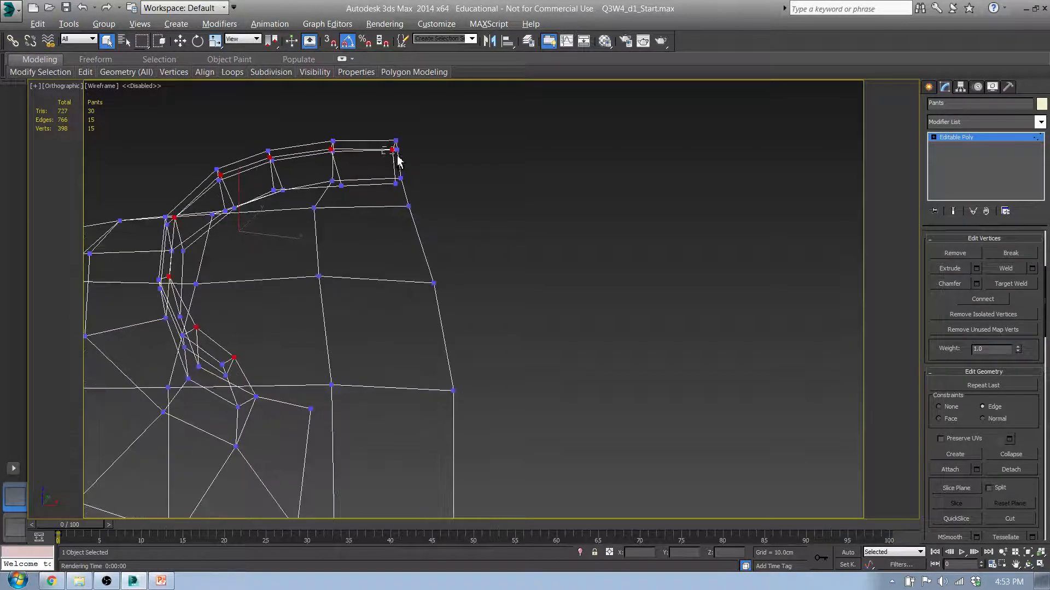
left_click(397, 159, "ctrl")
key("F3")
middle_click_drag(396, 161, 281, 201, "alt")
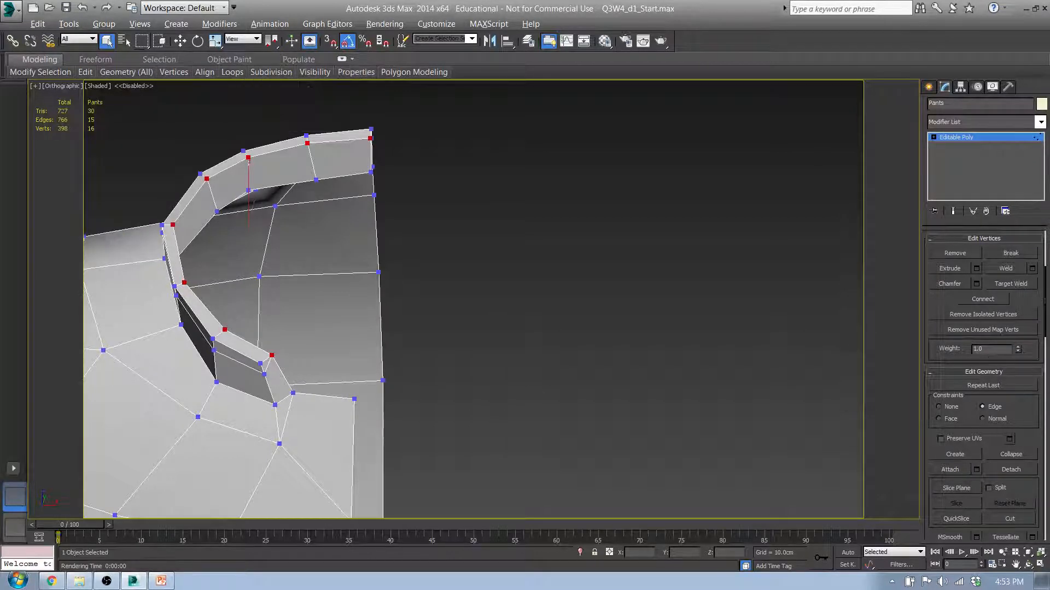
Weld the selected coincident vertices along the collar's inner rim and check the merged front corner.
left_click(1016, 272)
scroll(281, 356, "up", 6)
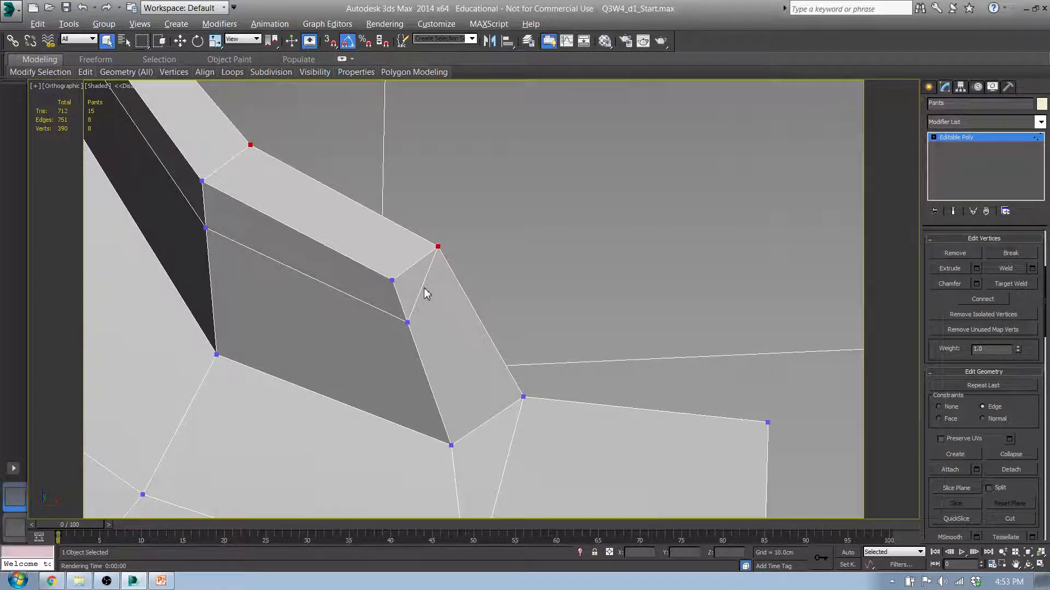
scroll(452, 381, "down", 2)
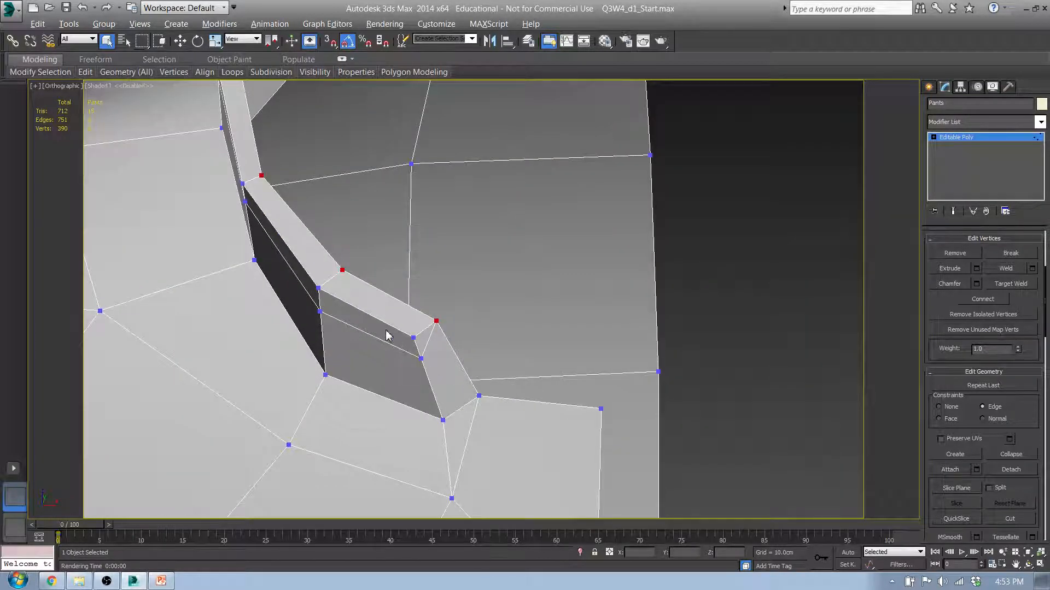
Switch to polygon editing and select the narrow outer strip below the collar rim, leaving out the triangle at the front end.
key("4")
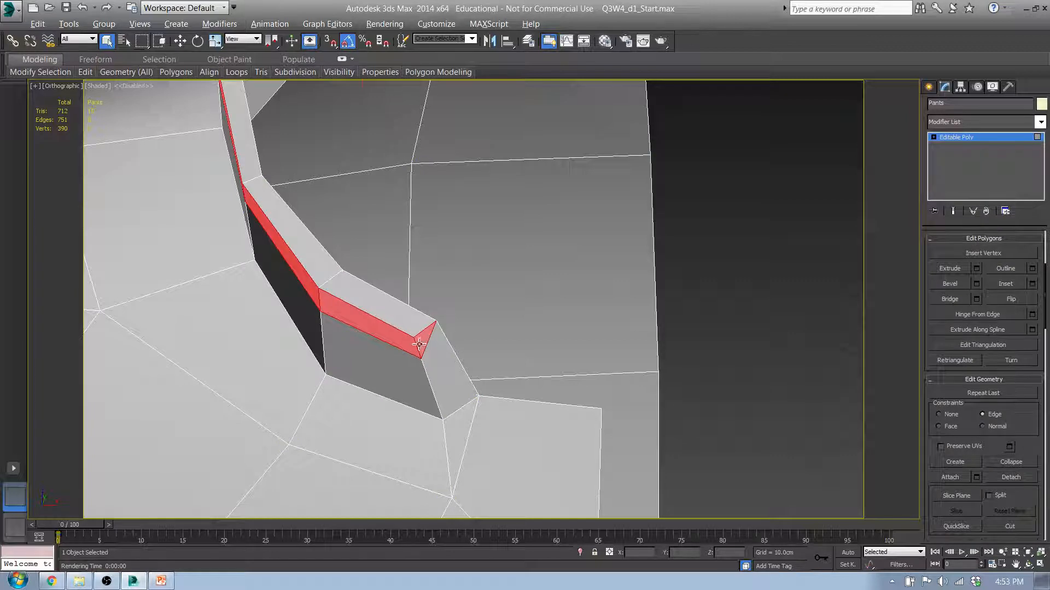
left_click(493, 306)
left_click(372, 325)
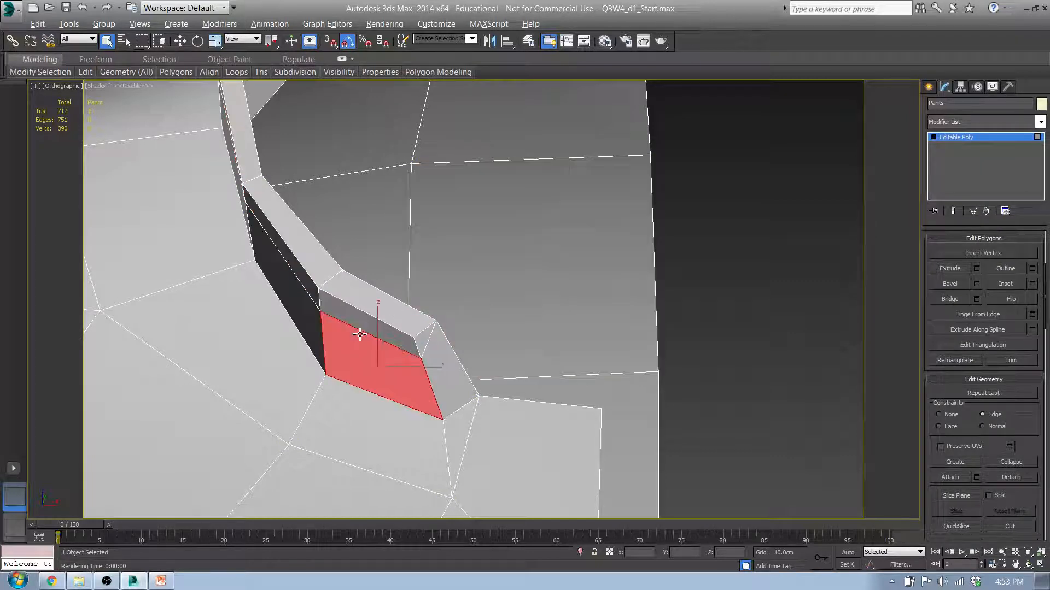
left_click(374, 327)
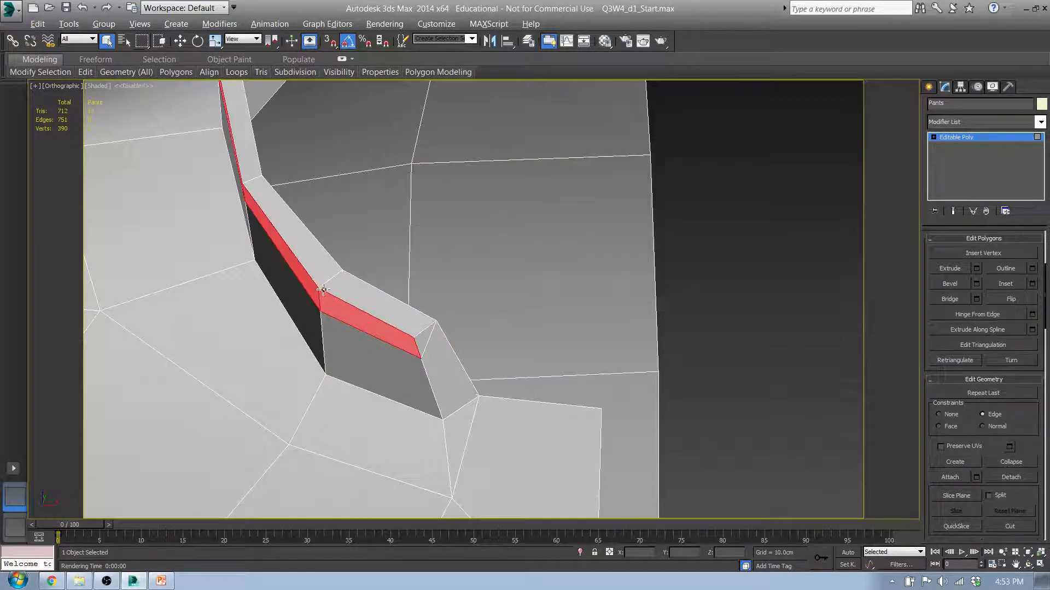
middle_click_drag(312, 287, 662, 363, "alt")
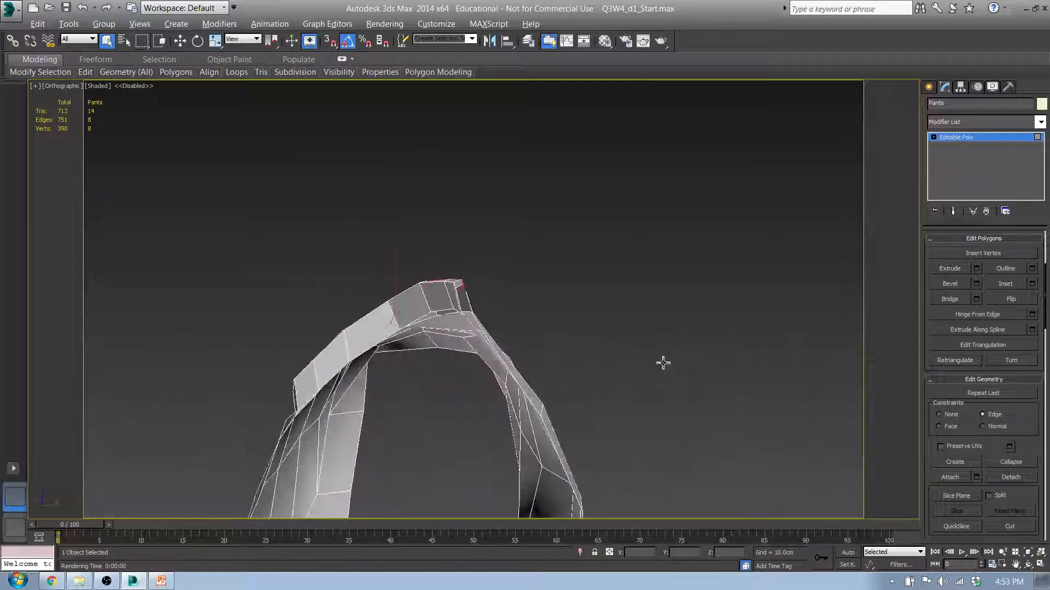
scroll(465, 296, "up", 5)
middle_click_drag(464, 286, 304, 357, "alt")
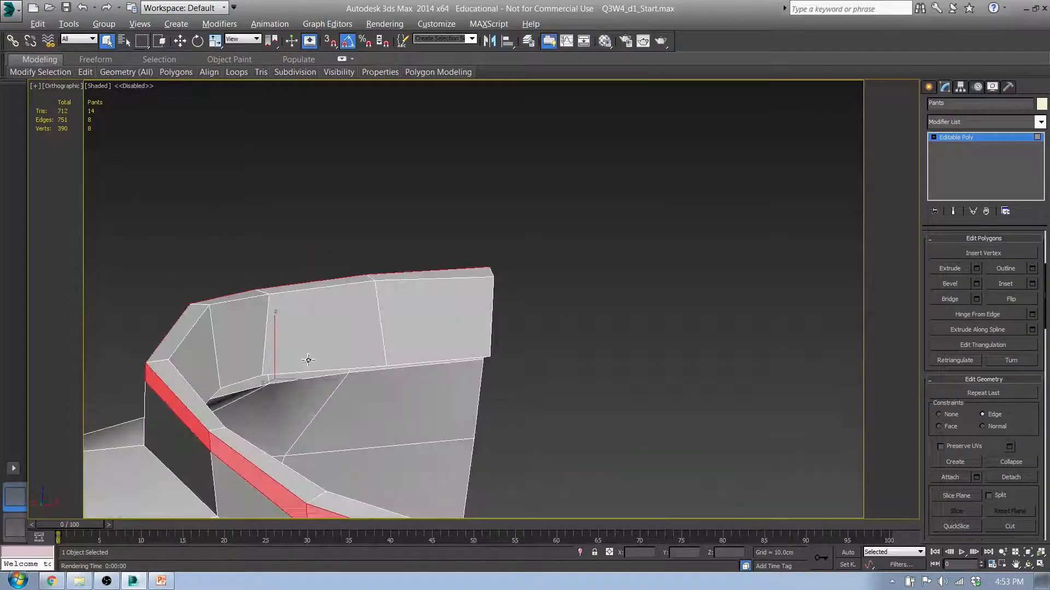
Extrude the selected strip outward from the collar using the Local Normal option, judging its width against the front reference.
key("f")
scroll(475, 268, "down", 3)
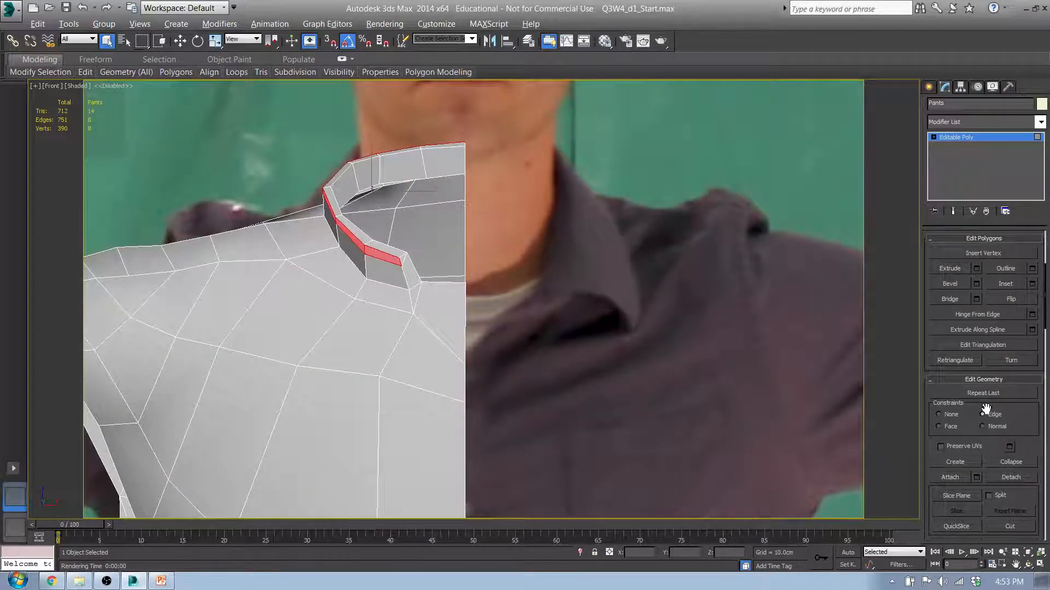
left_click(978, 266)
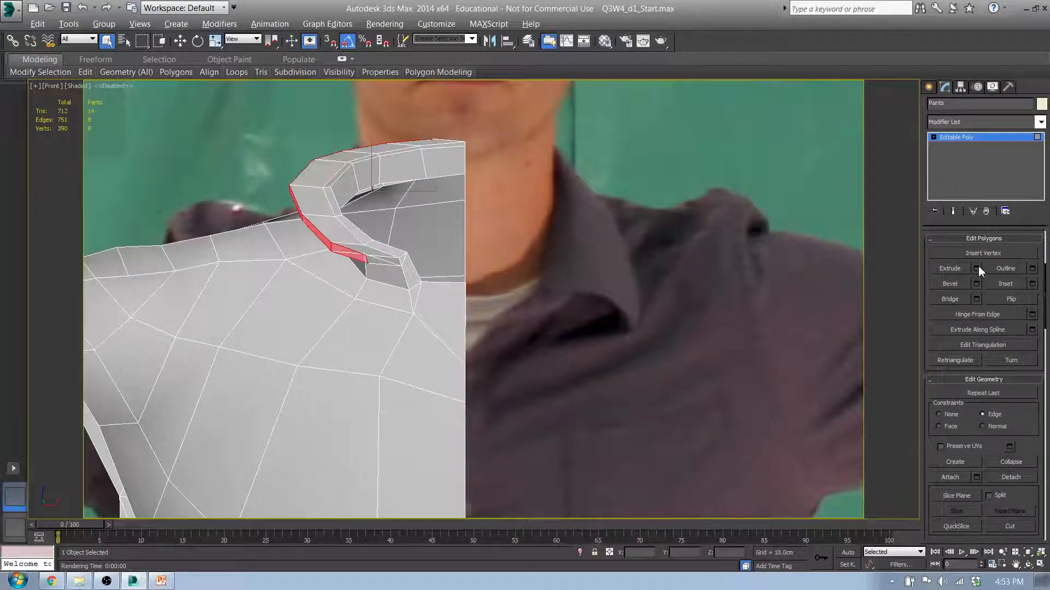
left_click(487, 306)
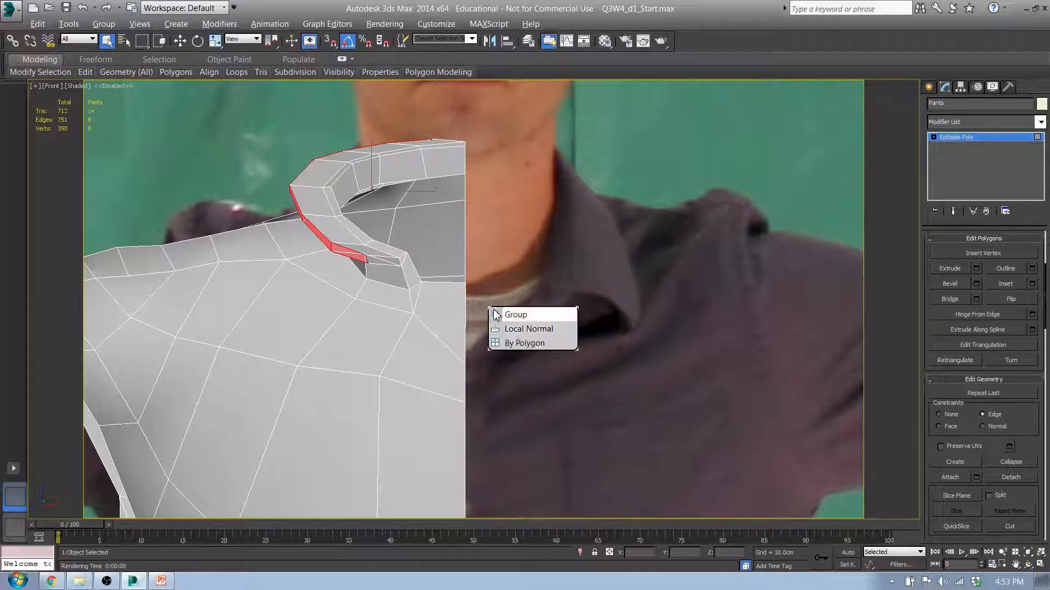
left_click(508, 328)
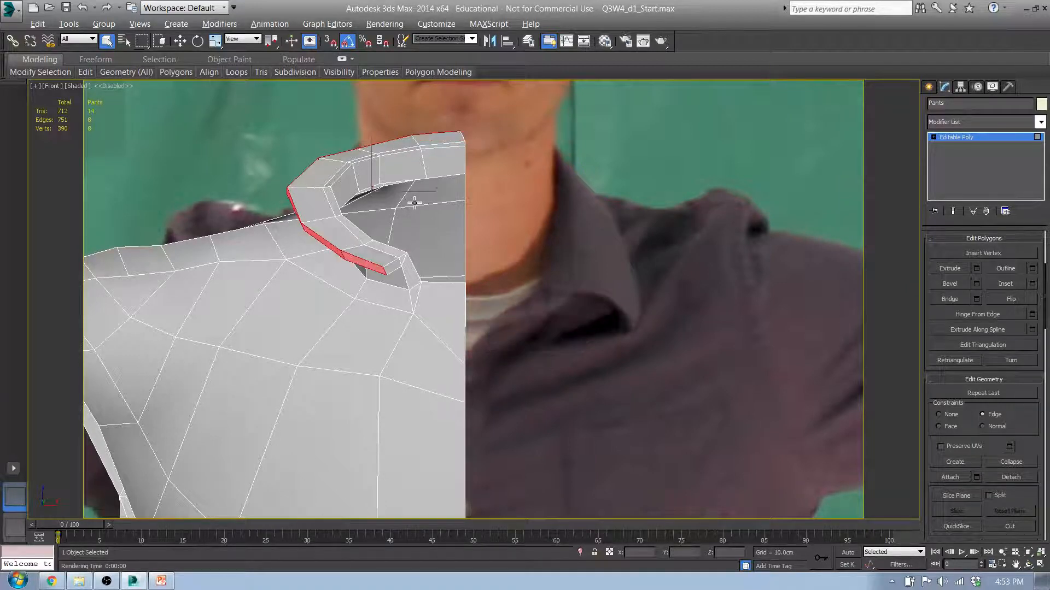
middle_click_drag(413, 202, 467, 196, "alt")
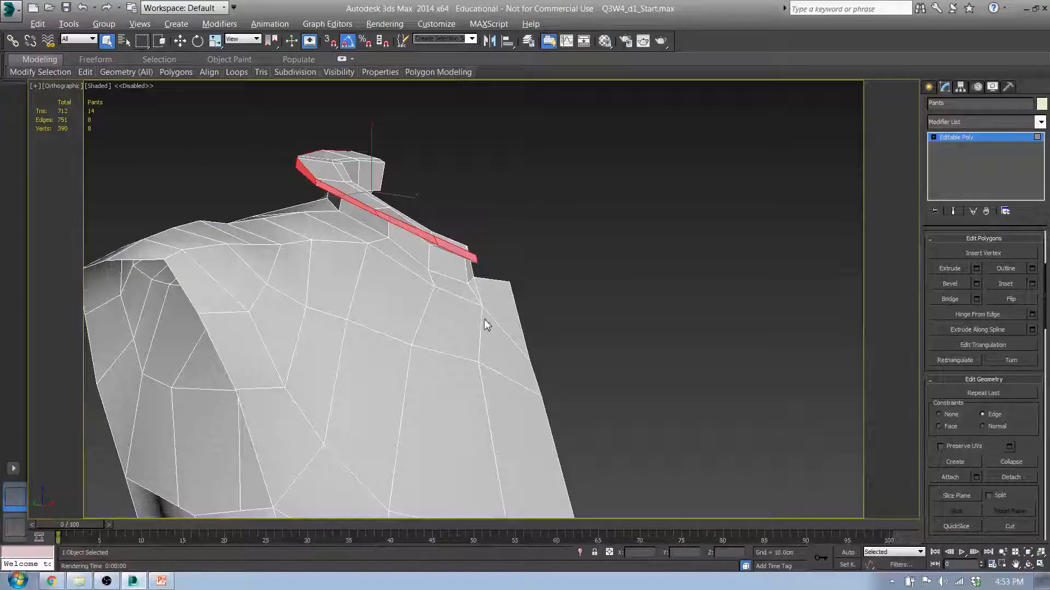
mouse_move(486, 324)
left_mouse_down()
mouse_move(485, 296)
mouse_move(488, 312)
left_mouse_up()
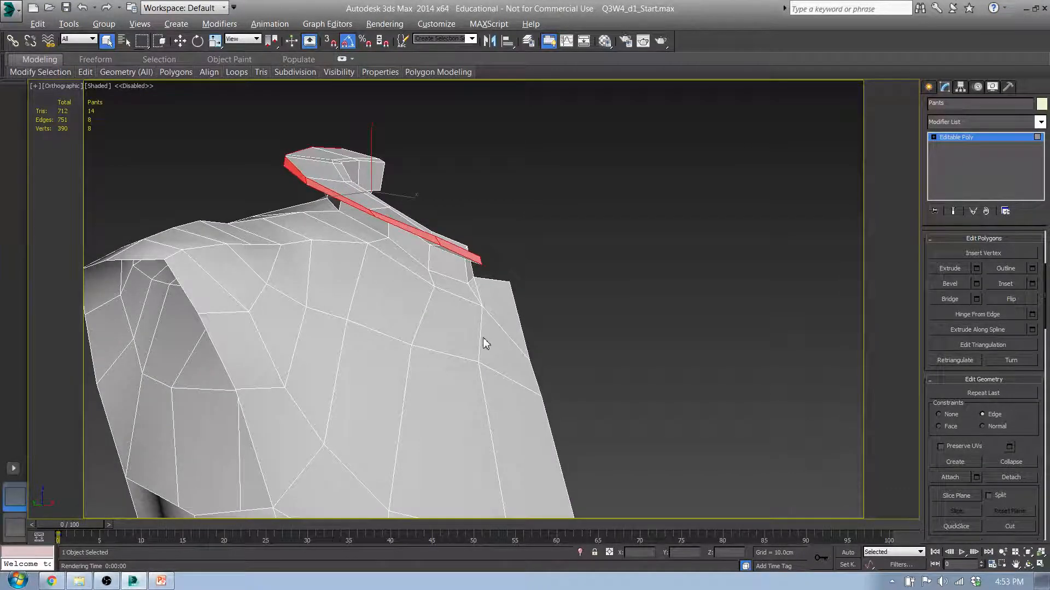
middle_click_drag(556, 237, 701, 250, "alt")
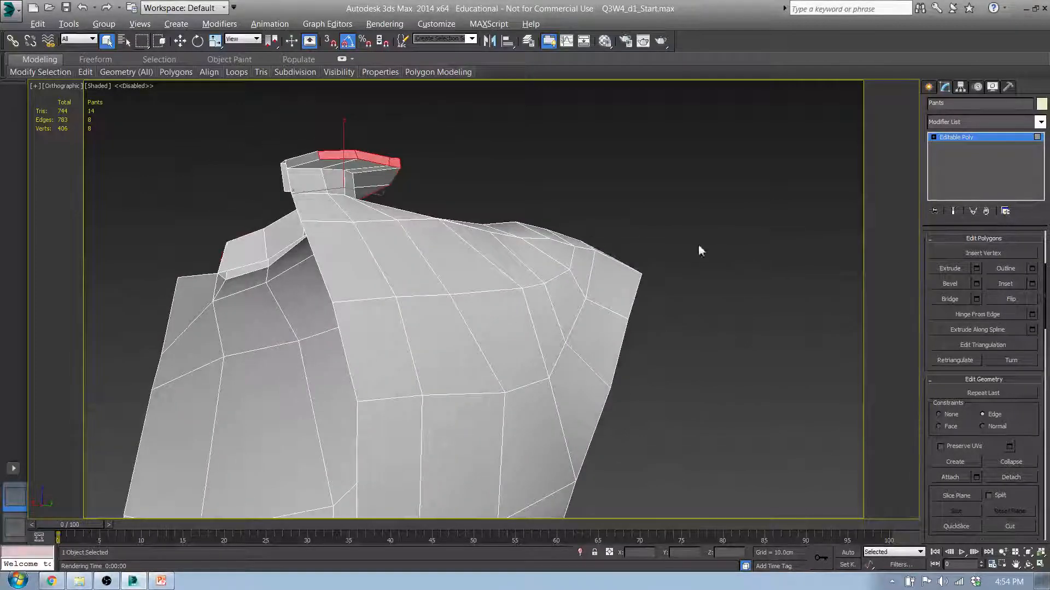
Delete the extrusion's end polygon on the mirror plane at the centre back of the collar.
left_click(317, 159)
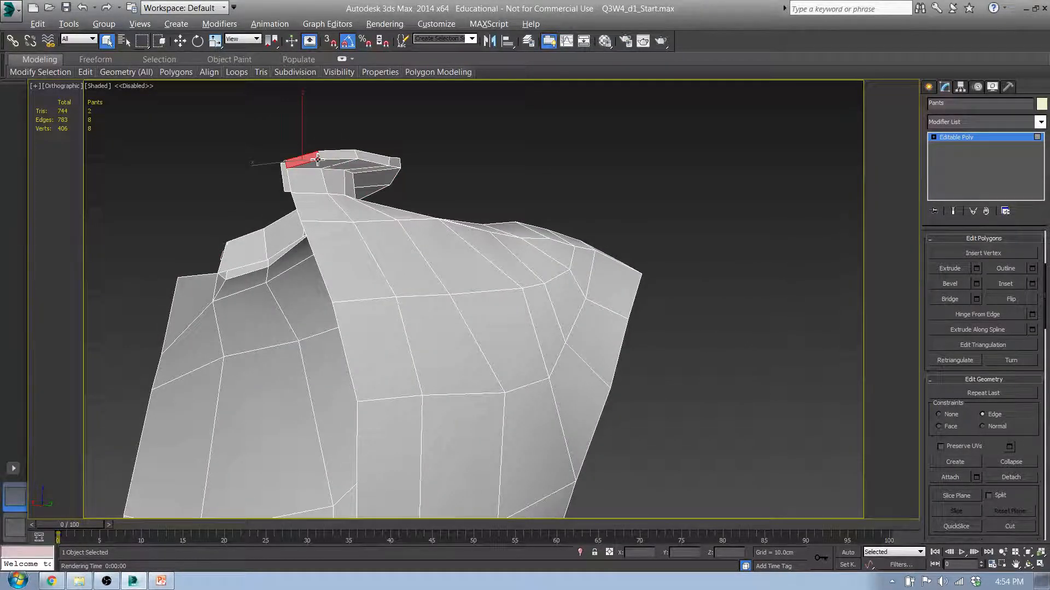
key("Delete")
middle_click_drag(207, 263, 461, 318, "alt")
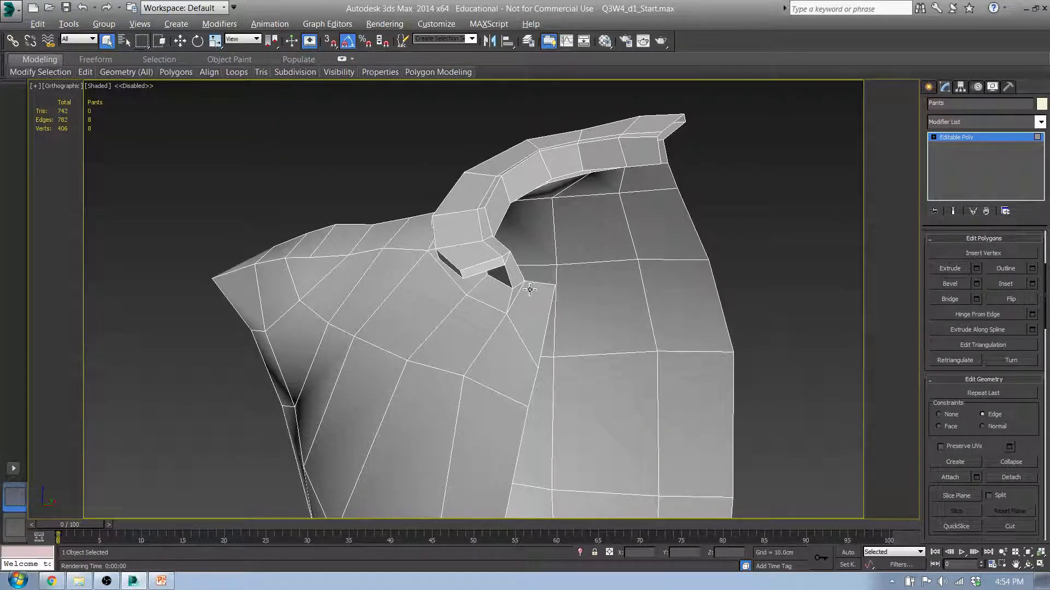
middle_click_drag(482, 287, 584, 252, "alt")
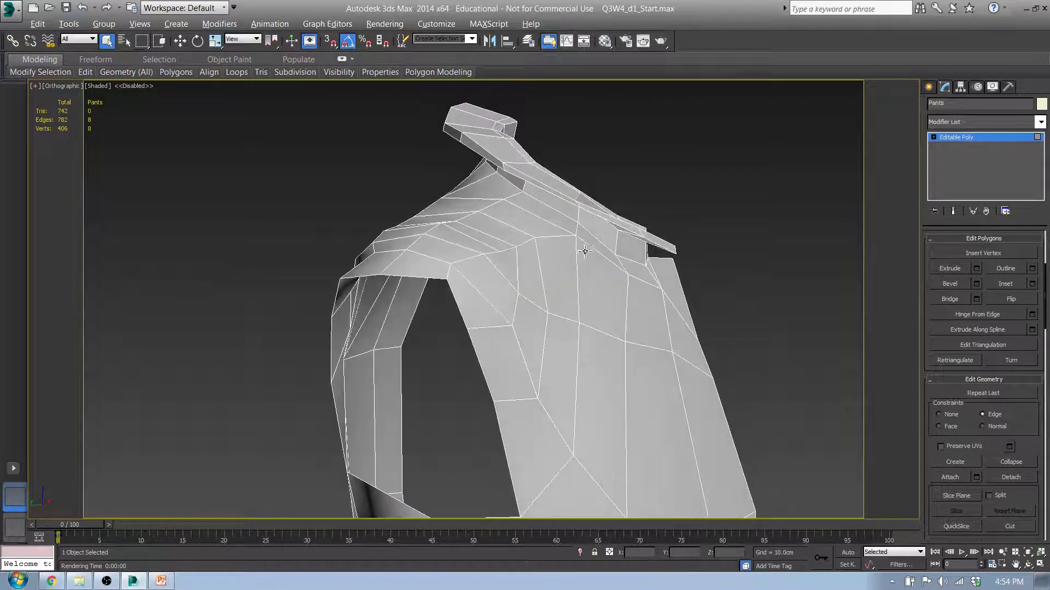
Select the loop of thin outer polygons along the edge of the extruded collar flap, including the front end cap.
left_click(654, 238)
left_click(629, 226, "shift")
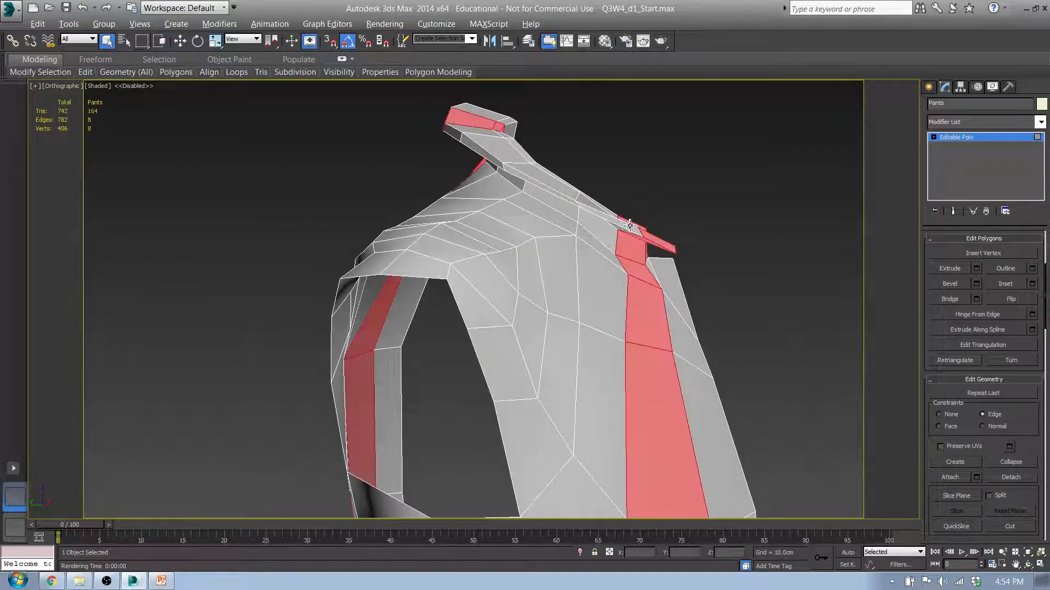
left_click(654, 239)
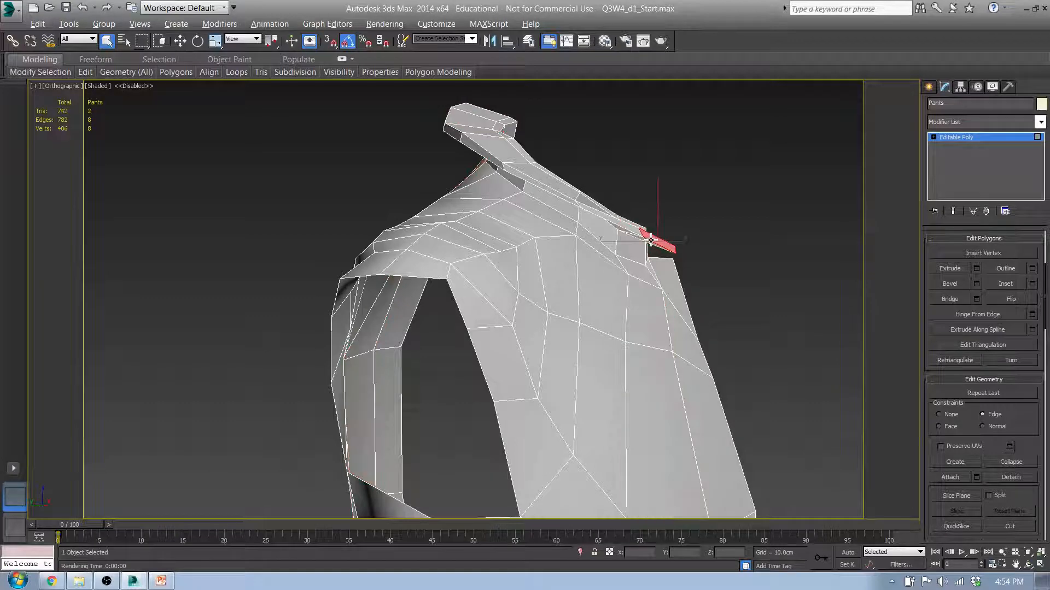
left_click(639, 233, "shift")
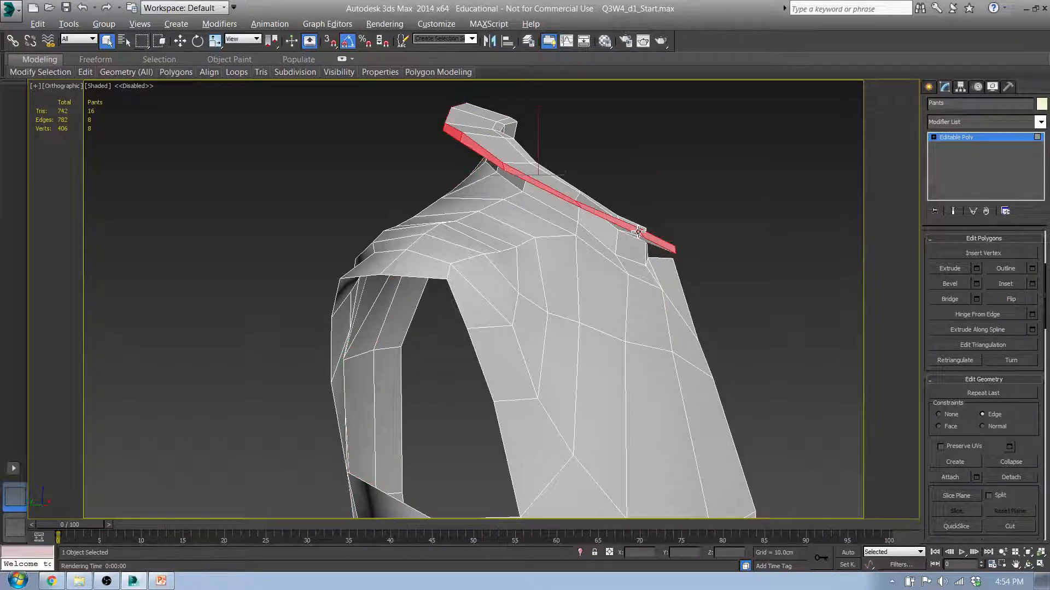
middle_click_drag(662, 256, 585, 258, "alt")
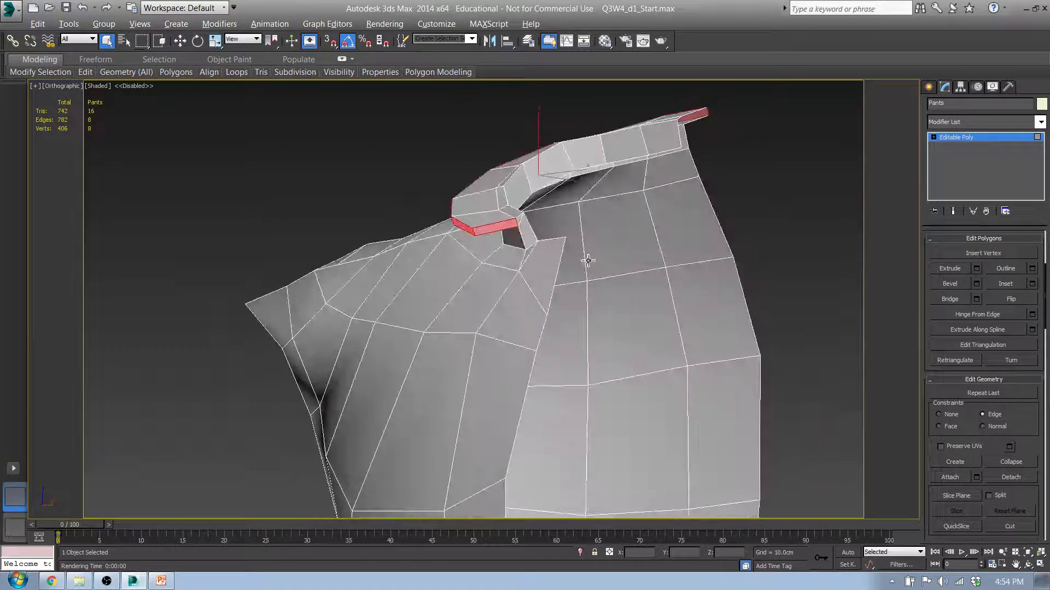
Set the transform constraint to None and move the selected outer edge of the collar flap down.
key("f")
middle_click_drag(451, 264, 563, 260)
key("w")
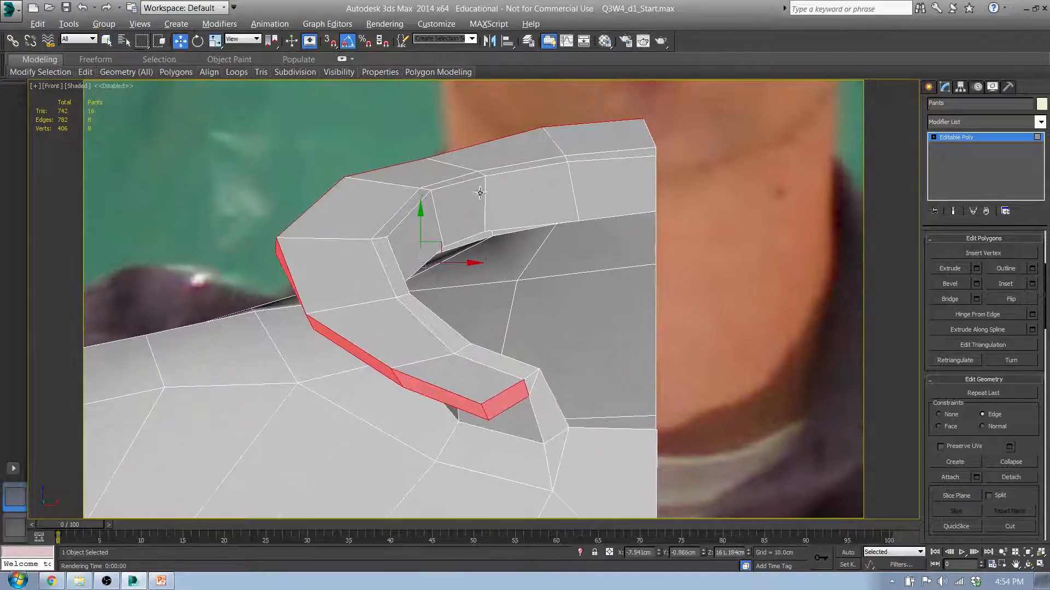
mouse_move(422, 230)
left_mouse_down()
mouse_move(421, 219)
mouse_move(431, 225)
left_mouse_up()
mouse_move(89, 74)
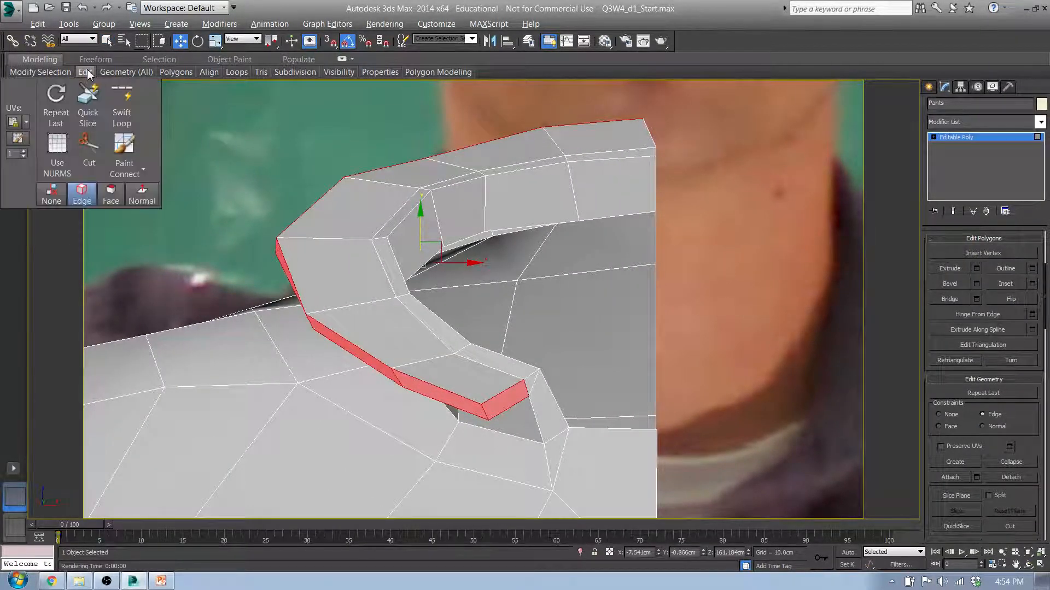
left_click(52, 195)
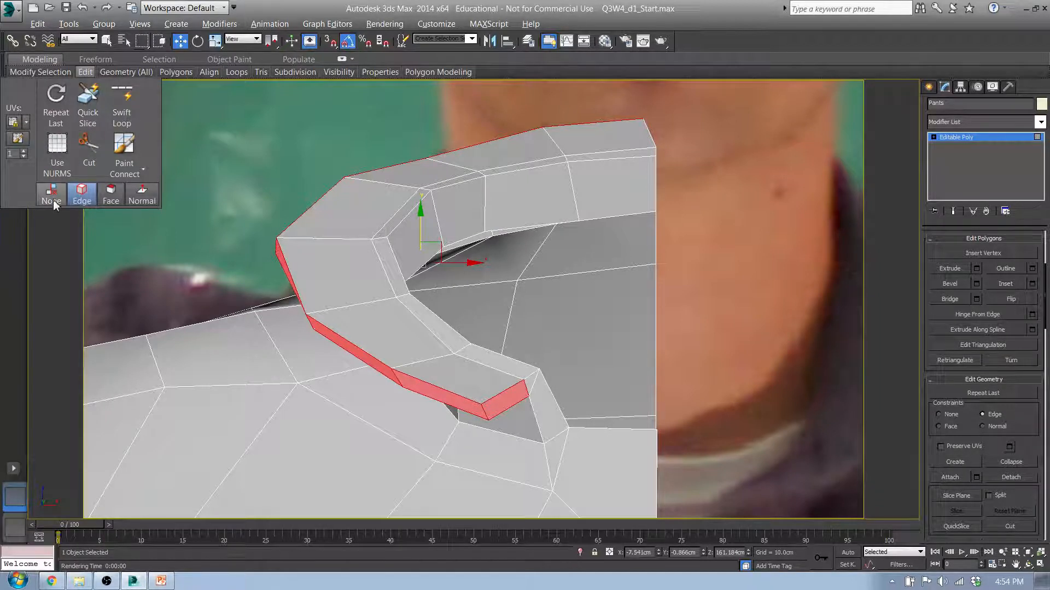
left_click_drag(419, 226, 429, 274)
middle_click_drag(429, 274, 522, 297, "alt")
Deselect the front polygons of the flap's outer edge, keeping only the ones along the back of the collar selected.
left_click_drag(713, 518, 706, 511, "alt")
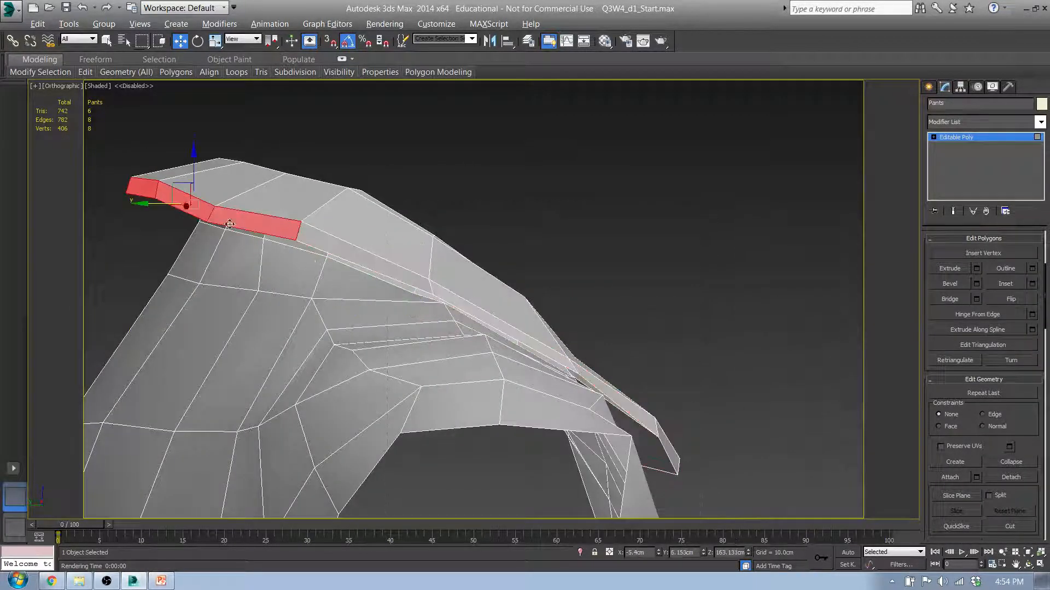
Lower the polygons along the open end of the collar's edge in stages, dropping polygons from the selection between moves to taper the slope.
left_click_drag(194, 163, 223, 185)
left_click(287, 249, "alt")
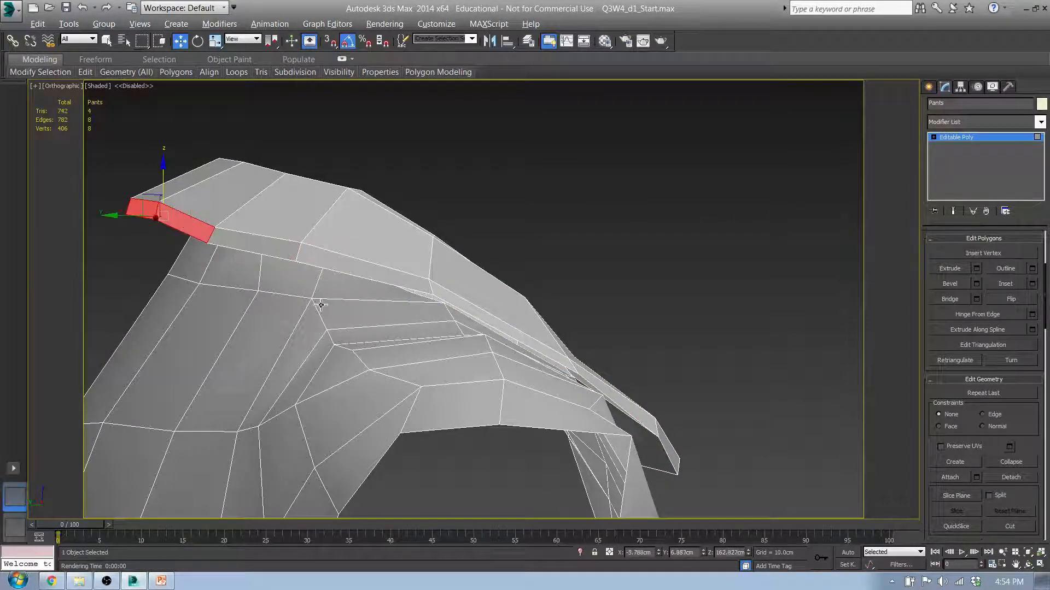
left_click_drag(169, 187, 145, 230)
left_click(200, 258, "alt")
mouse_move(219, 261)
middle_mouse_down("alt")
mouse_move(321, 266)
mouse_move(270, 278)
mouse_move(220, 264)
middle_mouse_up("alt")
Switch to vertex editing and nudge the vertex along the collar's lower edge near the shoulder to smooth its outline.
key("1")
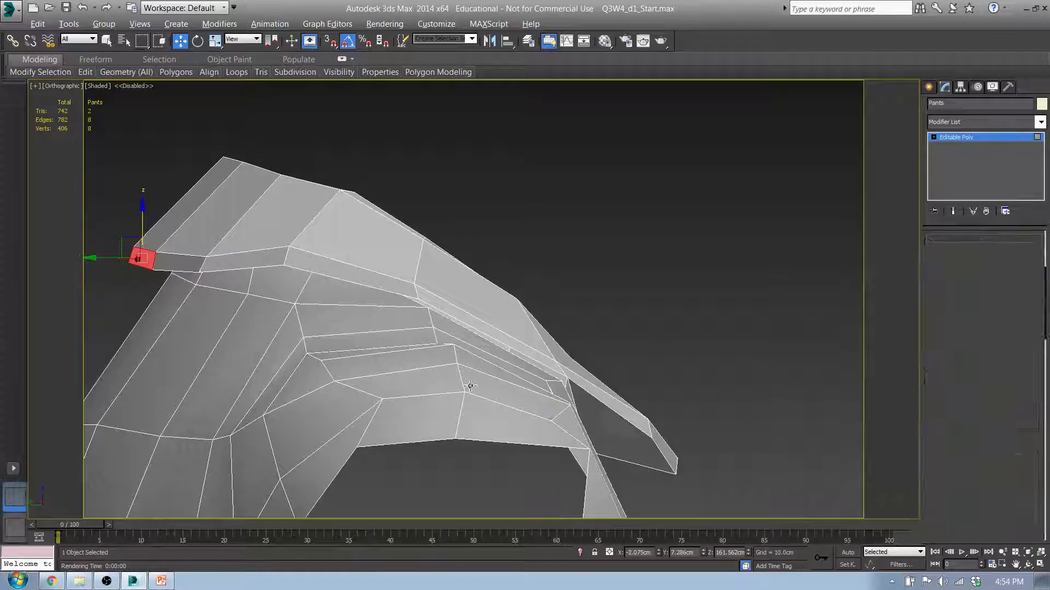
left_click(284, 266)
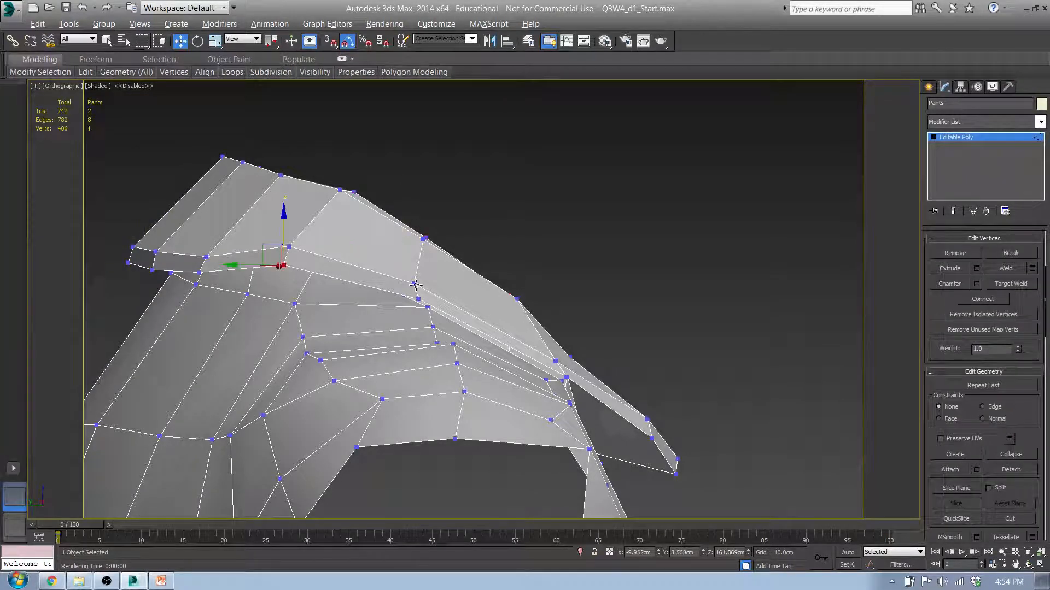
middle_click_drag(534, 335, 491, 335, "alt")
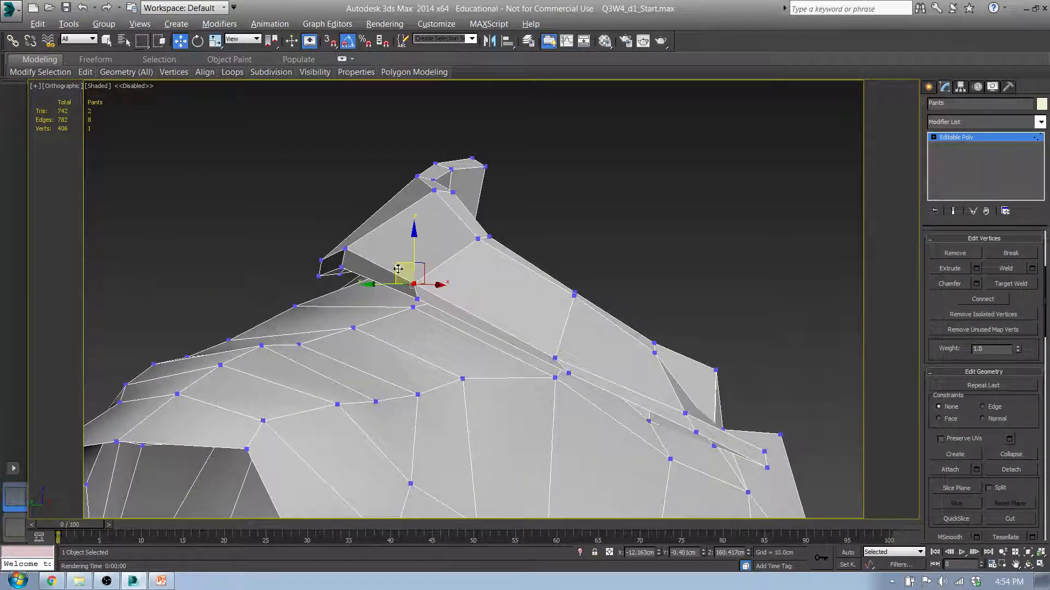
middle_click_drag(404, 272, 438, 286, "alt")
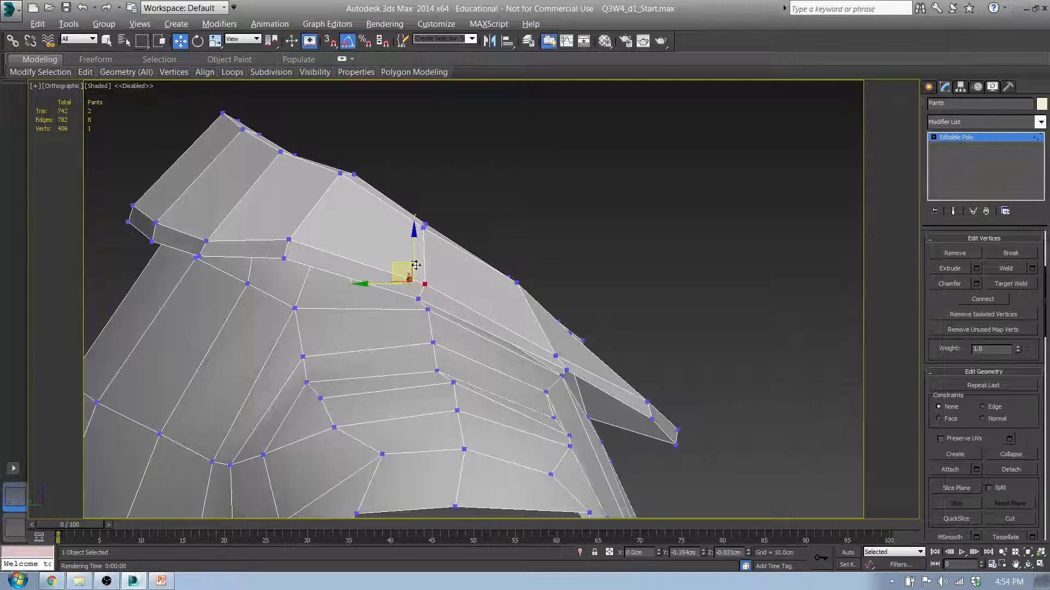
middle_click_drag(416, 266, 340, 251, "alt")
middle_click_drag(528, 366, 474, 350, "alt")
Select the two vertices at the collar's front lower corner and move them forward and toward the centre in the top view.
left_click(496, 333)
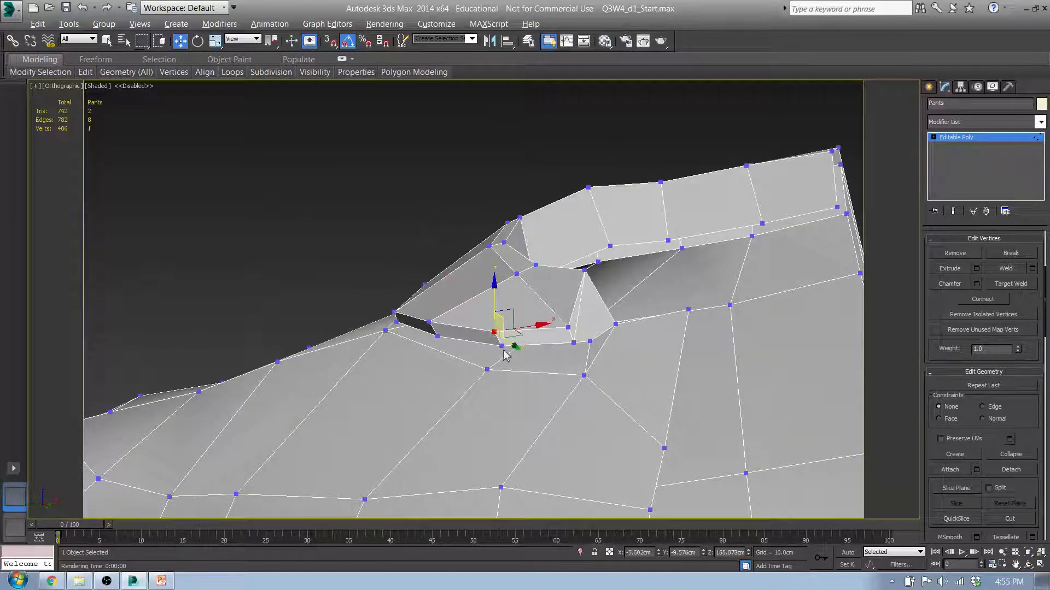
left_click(502, 348, "ctrl")
key("t")
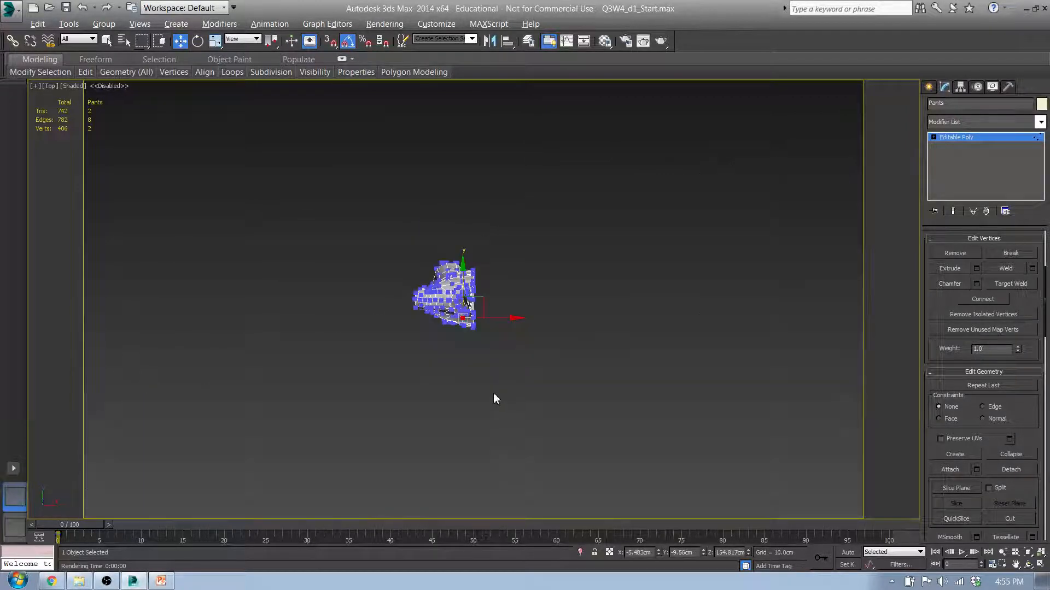
middle_click_drag(473, 342, 454, 337)
scroll(448, 298, "up", 8)
scroll(466, 385, "up", 3)
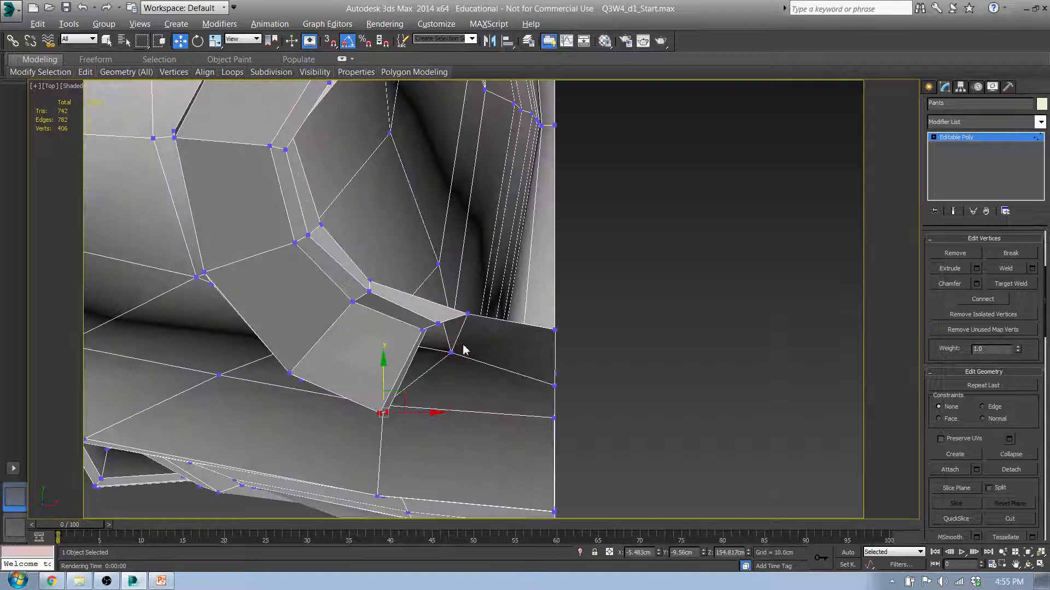
left_click(425, 330, "ctrl")
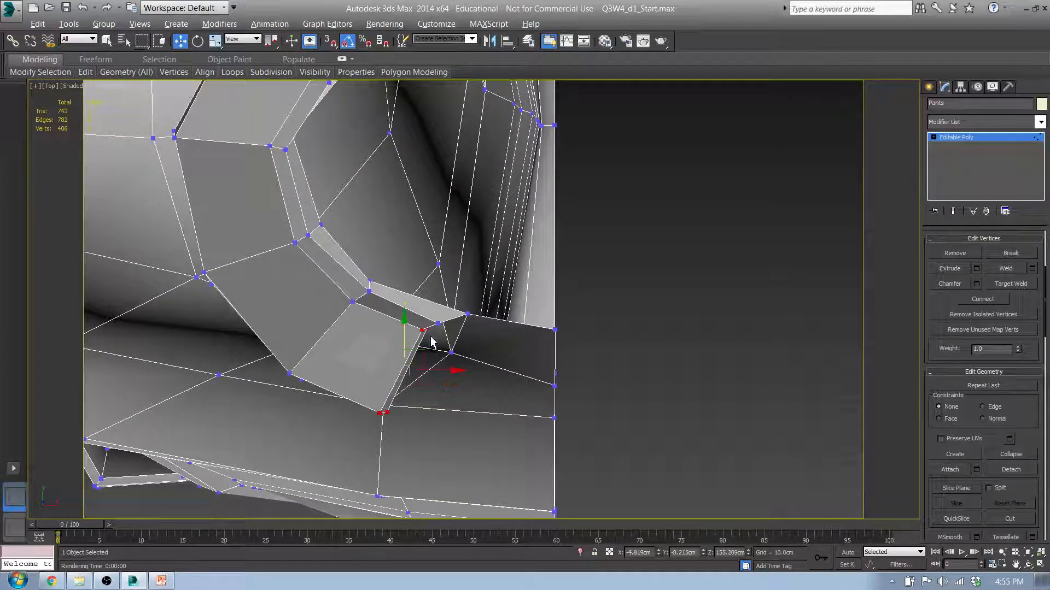
left_click_drag(417, 354, 436, 374)
left_click_drag(385, 426, 427, 433)
Pull the two front corner vertices down in the front view to form a pointed collar tip.
key("f")
middle_click_drag(452, 366, 466, 159)
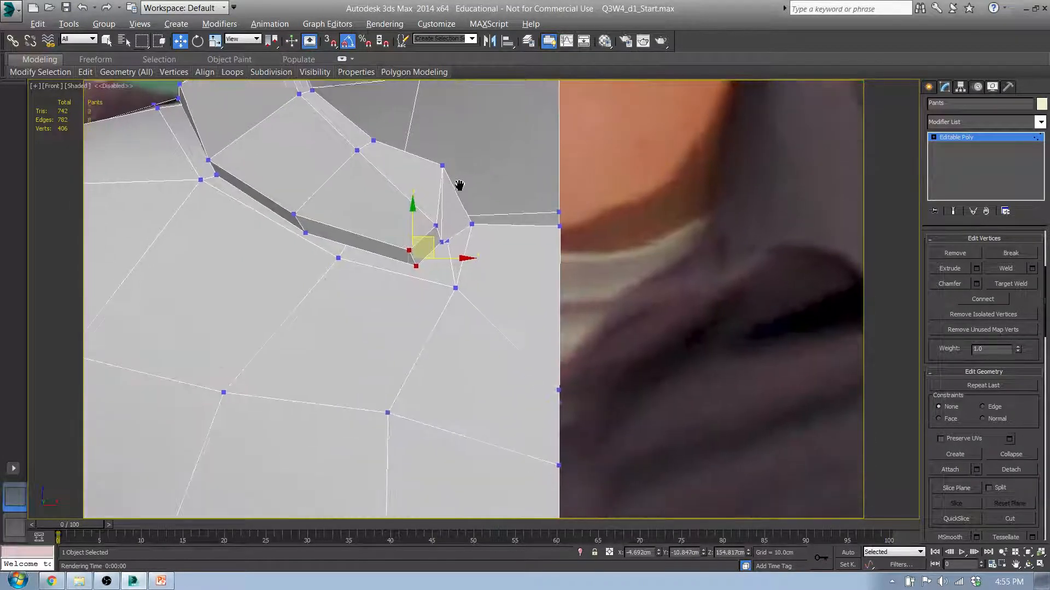
left_click_drag(432, 240, 398, 323)
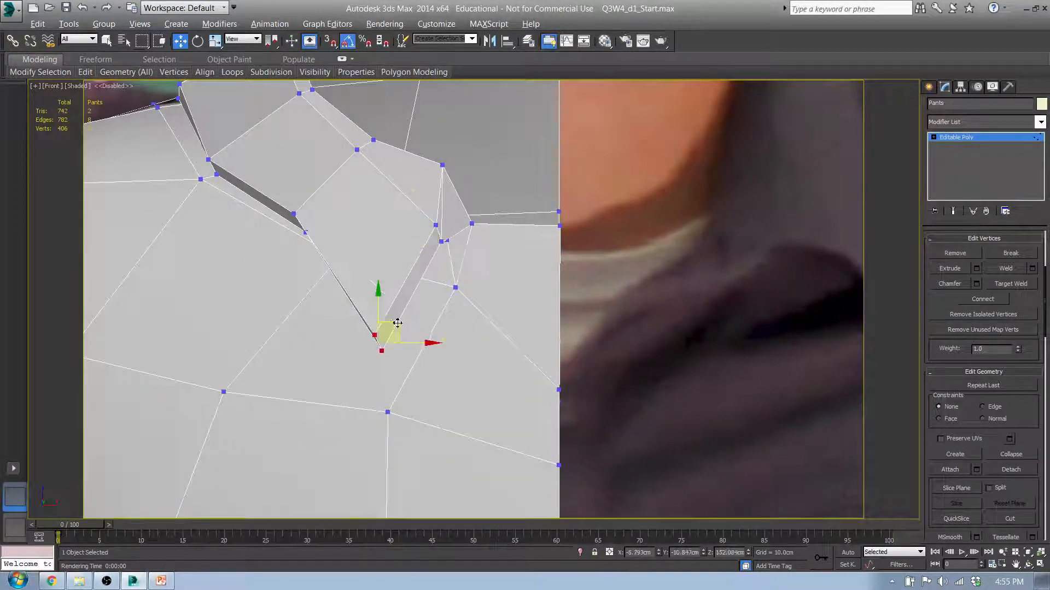
Move the next pair of vertices on the collar's outer edge down and outward to line up with the pointed tip.
middle_click_drag(296, 216, 307, 225, "alt")
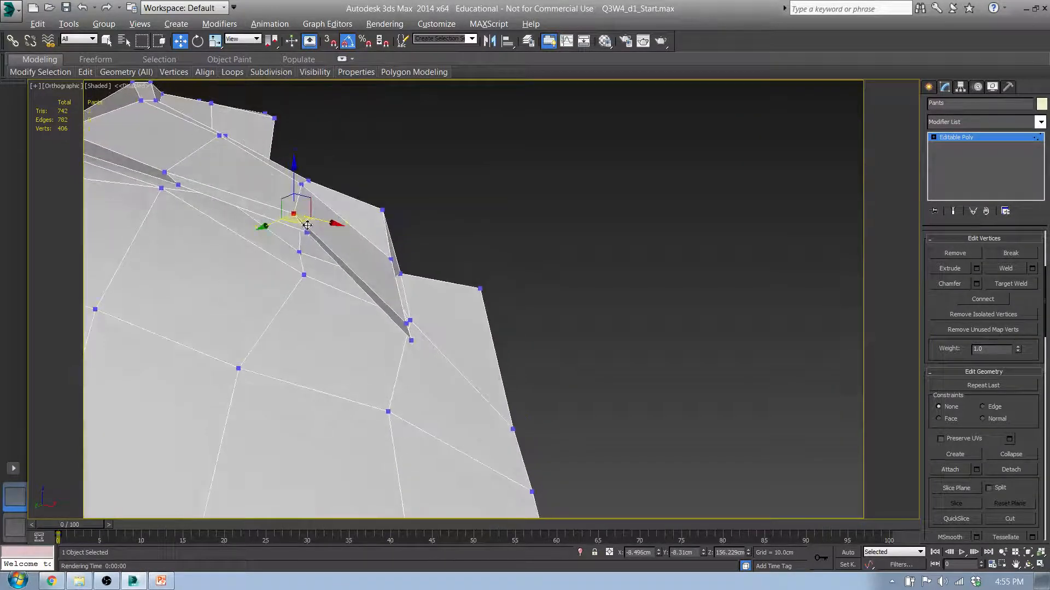
left_click_drag(308, 233, 319, 220)
middle_click_drag(323, 218, 354, 280, "alt")
left_click_drag(294, 210, 280, 211)
middle_click_drag(349, 229, 293, 224, "alt")
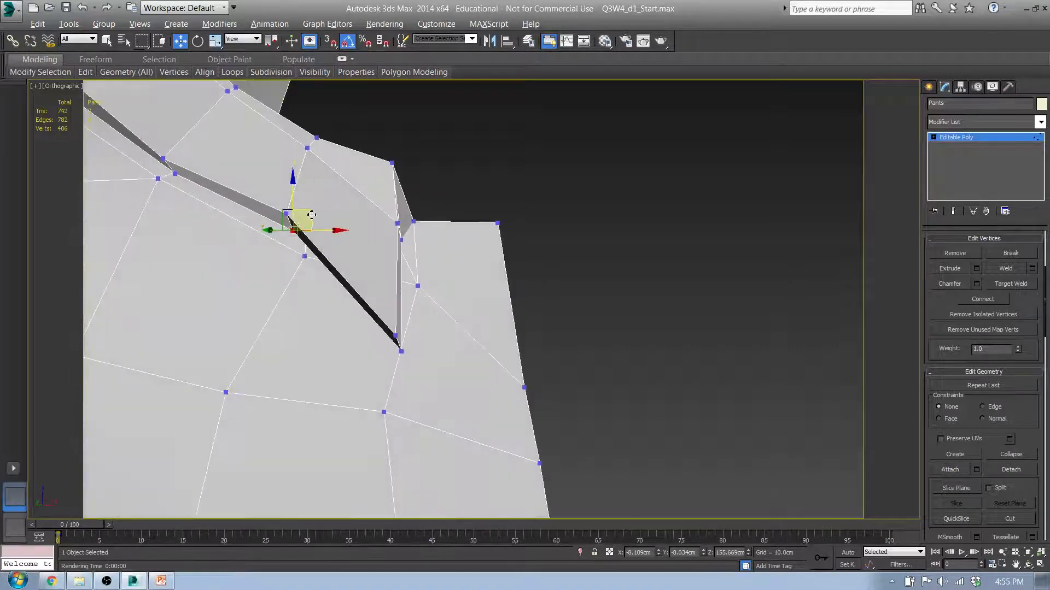
left_click_drag(311, 214, 283, 222)
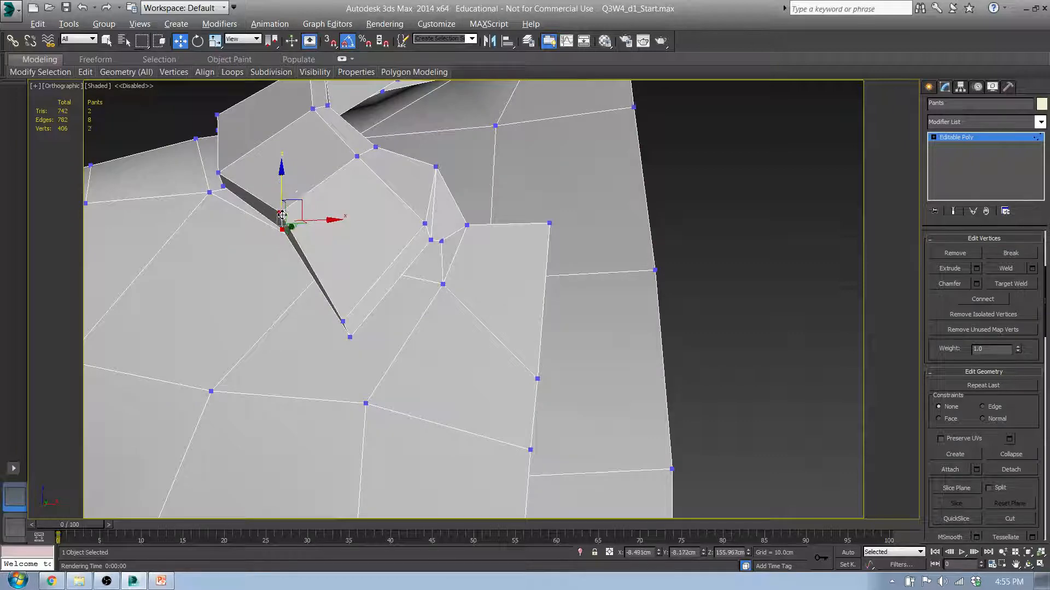
left_click_drag(303, 202, 289, 219)
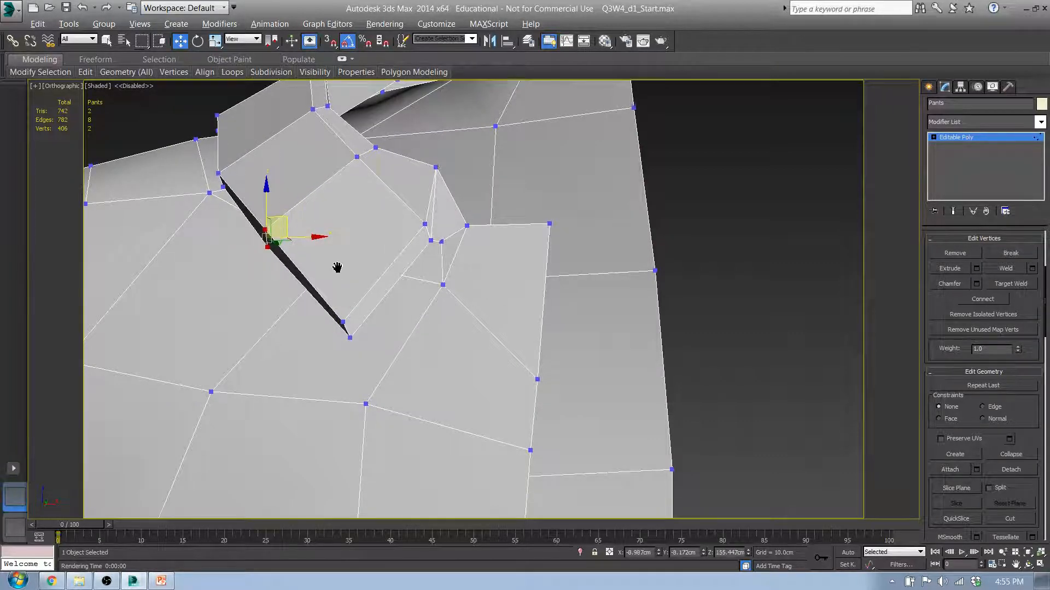
Move the upper vertex of the collar's inner front corner forward, using front and orbited views to judge the collar's shape.
middle_click_drag(337, 268, 260, 277)
key("f")
middle_click_drag(386, 289, 398, 106)
scroll(399, 106, "down", 4)
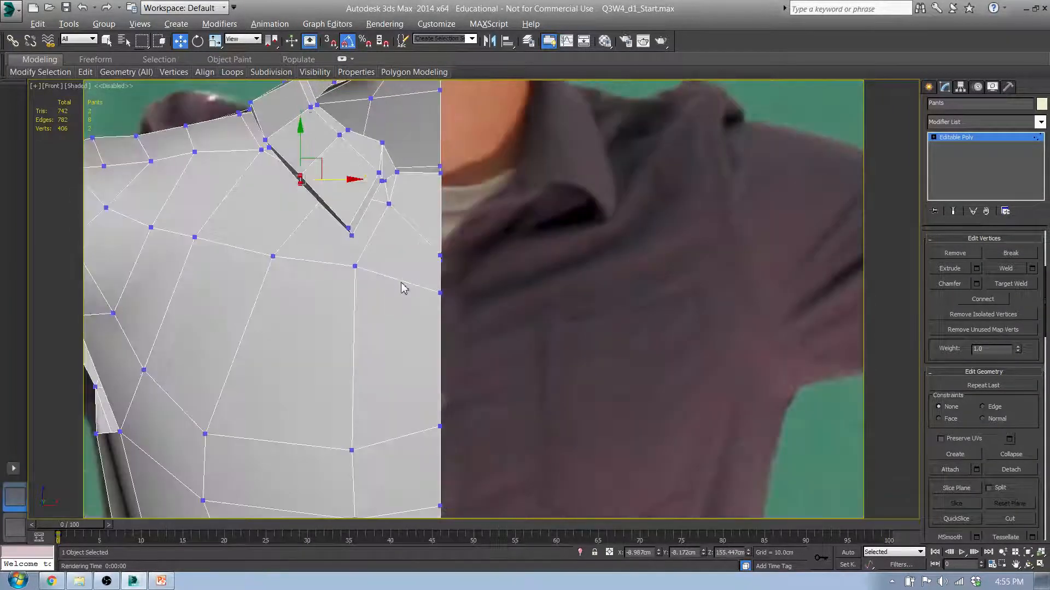
mouse_move(415, 192)
middle_mouse_down()
mouse_move(258, 199)
mouse_move(368, 164)
mouse_move(363, 217)
mouse_move(278, 259)
mouse_move(233, 251)
middle_mouse_up()
scroll(254, 195, "up", 6)
left_click(364, 198)
left_click(294, 251)
scroll(294, 251, "down", 5)
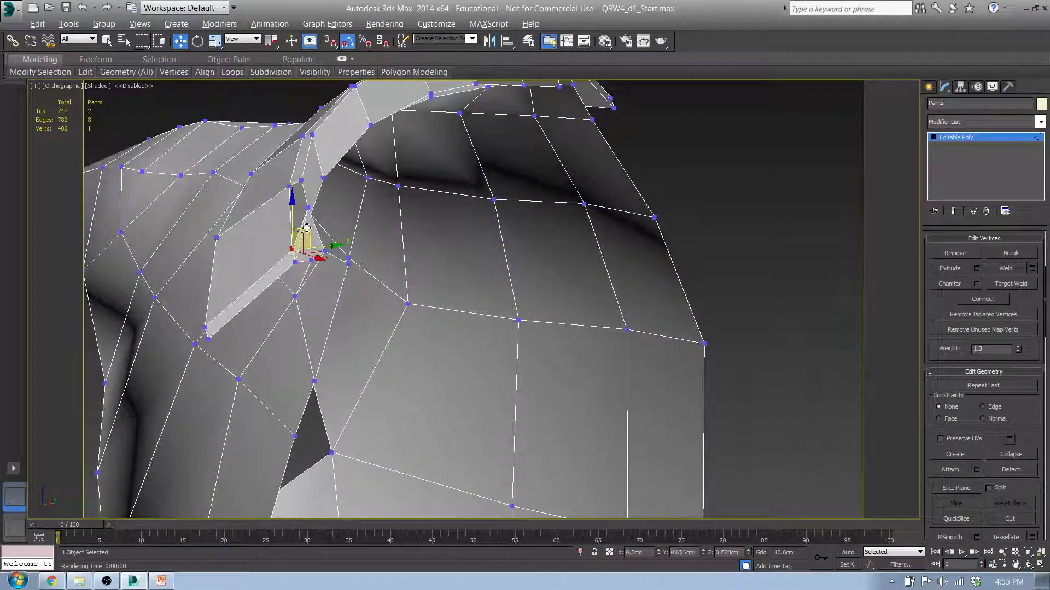
left_click_drag(313, 226, 283, 224)
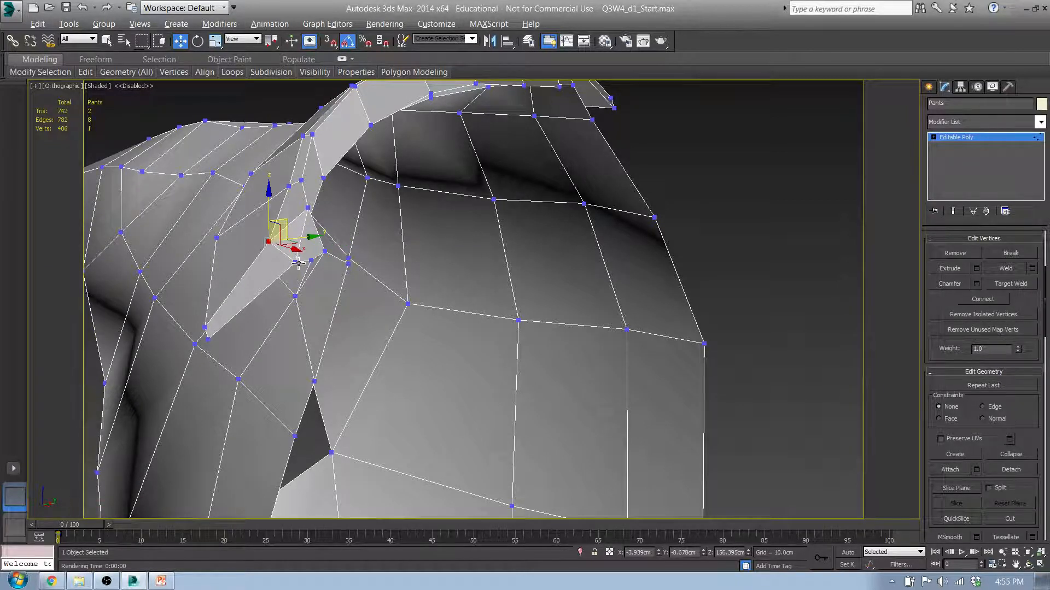
Raise the vertex just below the collar's inner front corner and inspect the gap beneath the collar.
left_click(298, 263)
left_click_drag(310, 242, 312, 215)
middle_click_drag(312, 215, 361, 205, "alt")
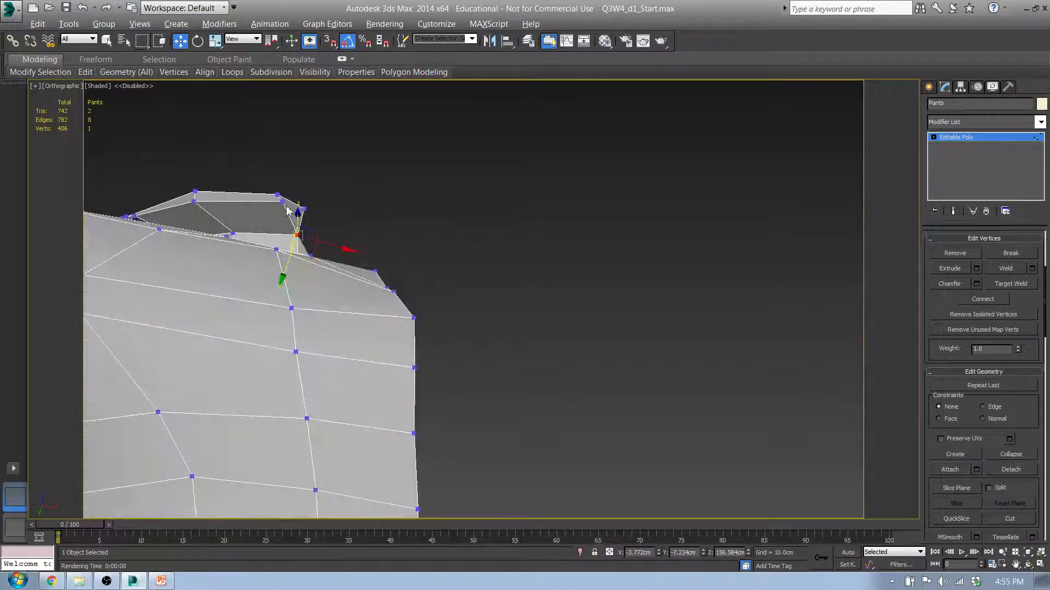
middle_click_drag(288, 211, 446, 219, "alt")
middle_click_drag(376, 213, 546, 283, "alt")
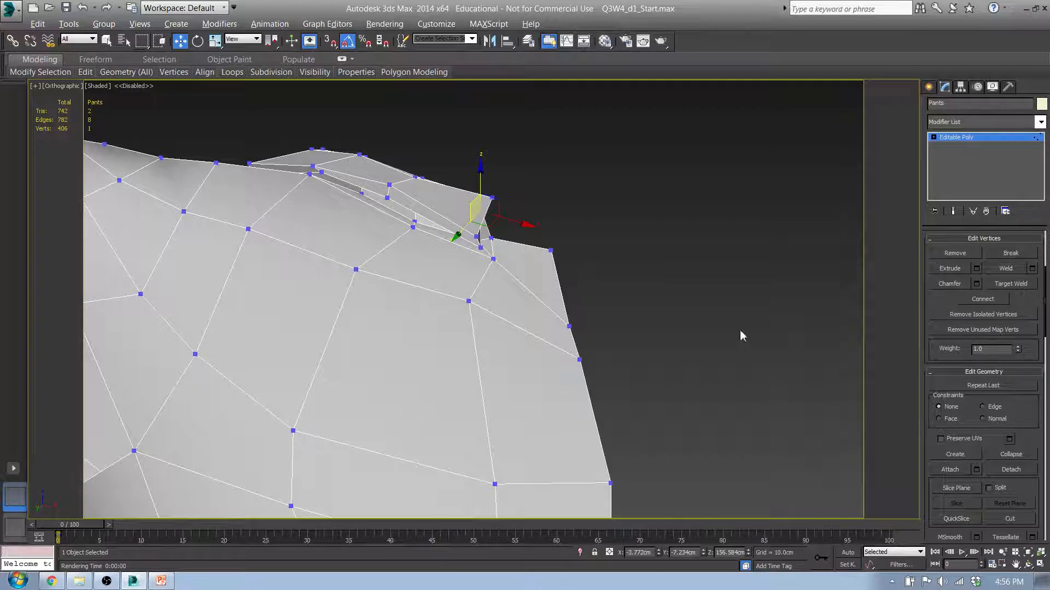
middle_click_drag(406, 260, 432, 252, "alt")
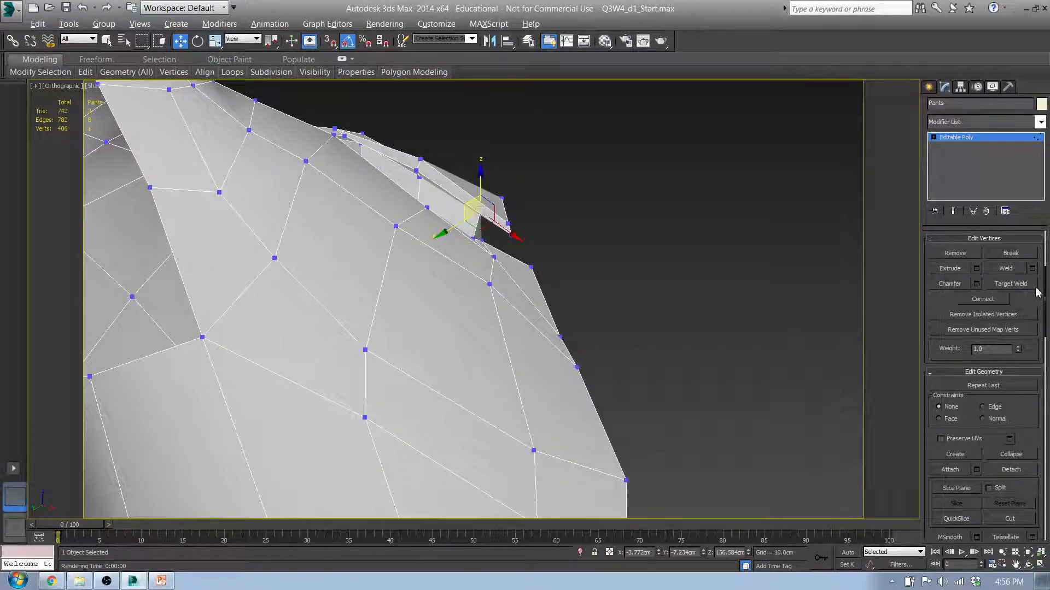
Start Target Weld and weld the first loose vertex under the collar flap to the flap's lower edge.
left_click(1011, 284)
middle_click_drag(403, 218, 350, 200, "alt")
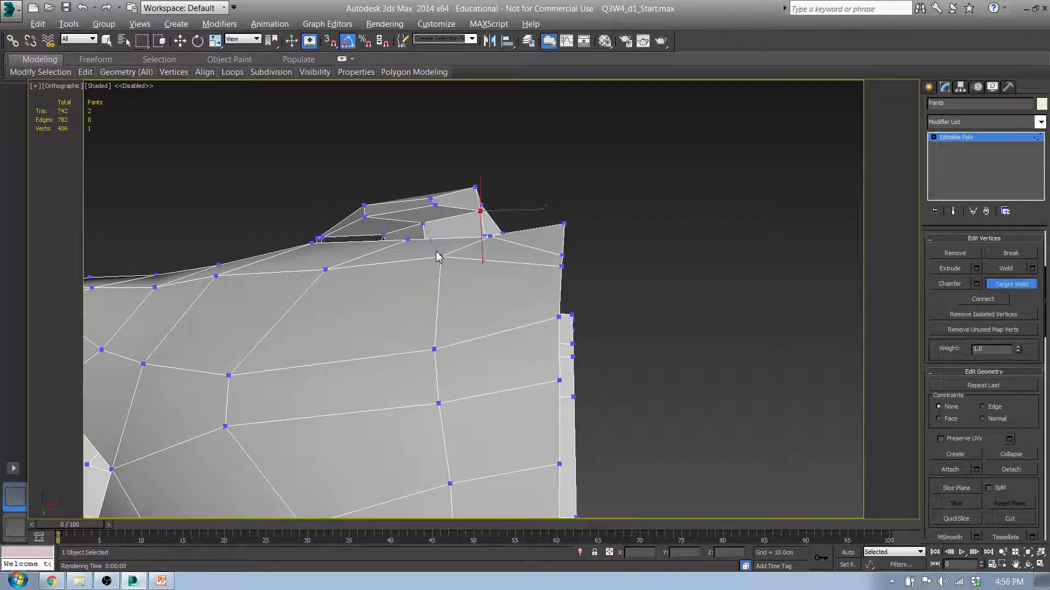
middle_click_drag(438, 257, 451, 266, "alt")
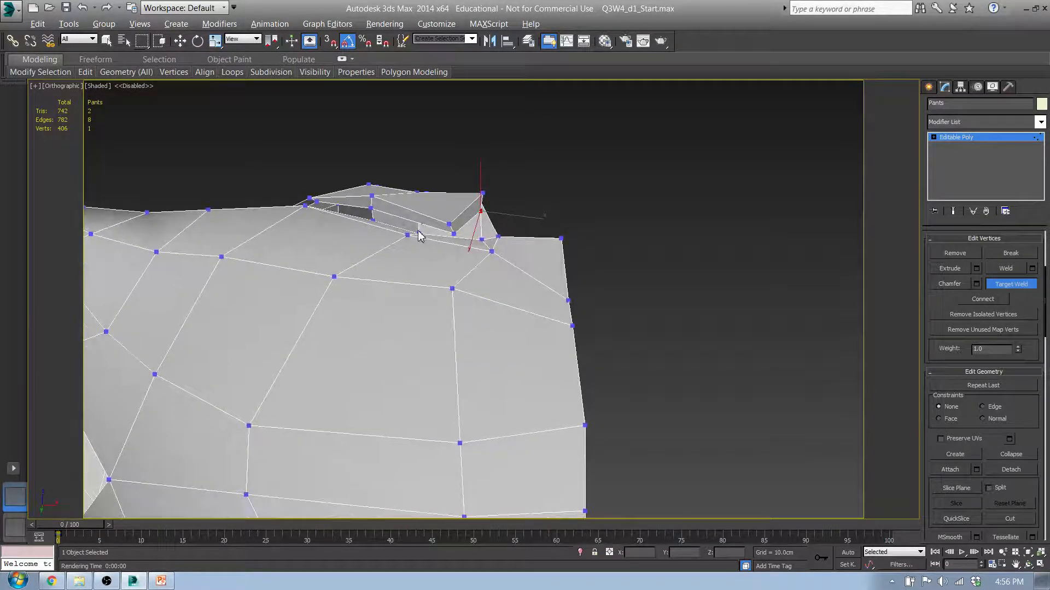
mouse_move(403, 241)
middle_mouse_down("alt")
mouse_move(380, 224)
mouse_move(387, 258)
mouse_move(412, 273)
mouse_move(424, 235)
mouse_move(397, 230)
middle_mouse_up("alt")
left_click(387, 190)
Target-weld the next loose vertex beneath the collar near the shoulder to the neighbouring vertex on the flap edge.
middle_click_drag(323, 175, 336, 137, "alt")
scroll(339, 144, "up", 4)
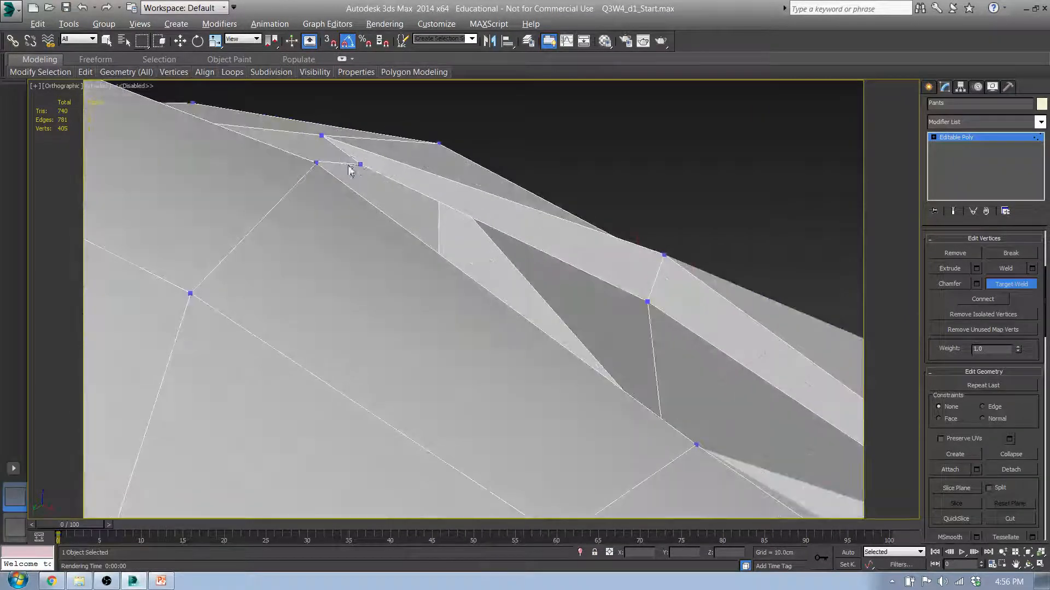
left_click(361, 164)
left_click(322, 135)
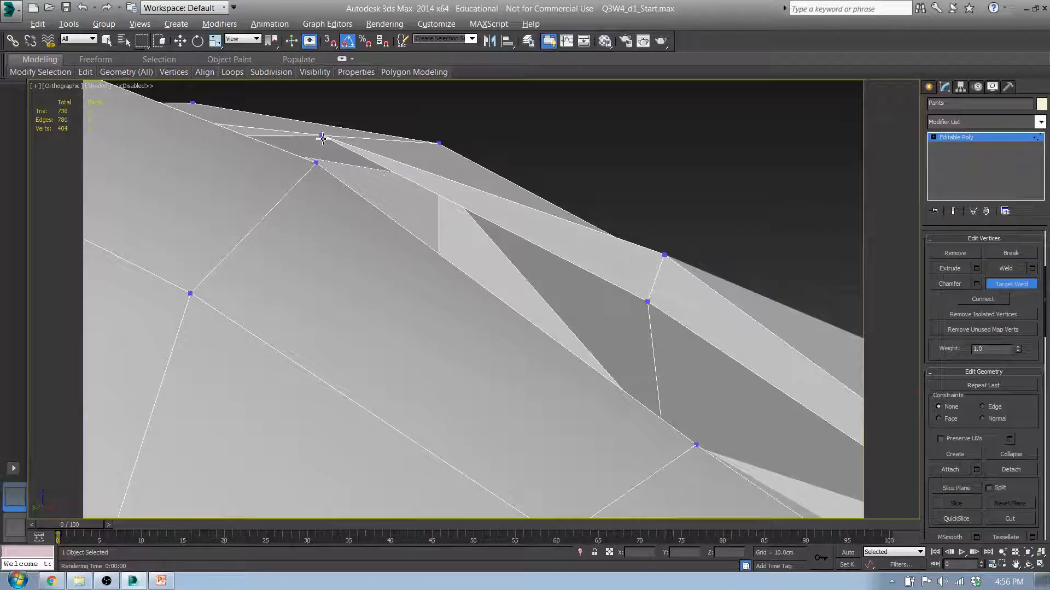
middle_click_drag(403, 193, 398, 204, "alt")
middle_click_drag(429, 223, 423, 277, "alt")
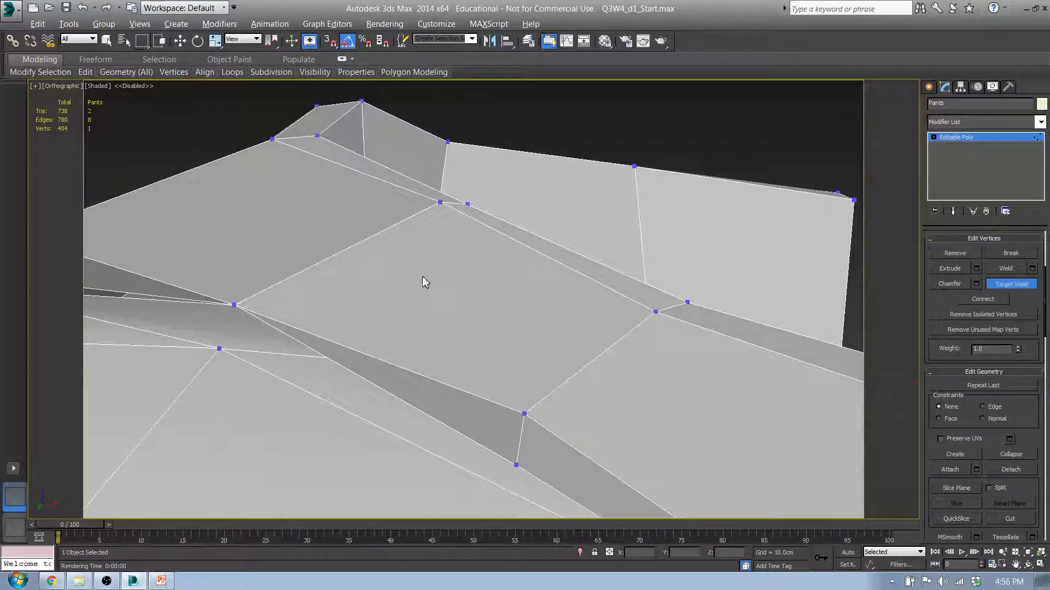
Show the model in wireframe and target-weld two hidden vertices under the collar fold onto the lower flap vertices beneath them.
key("F3")
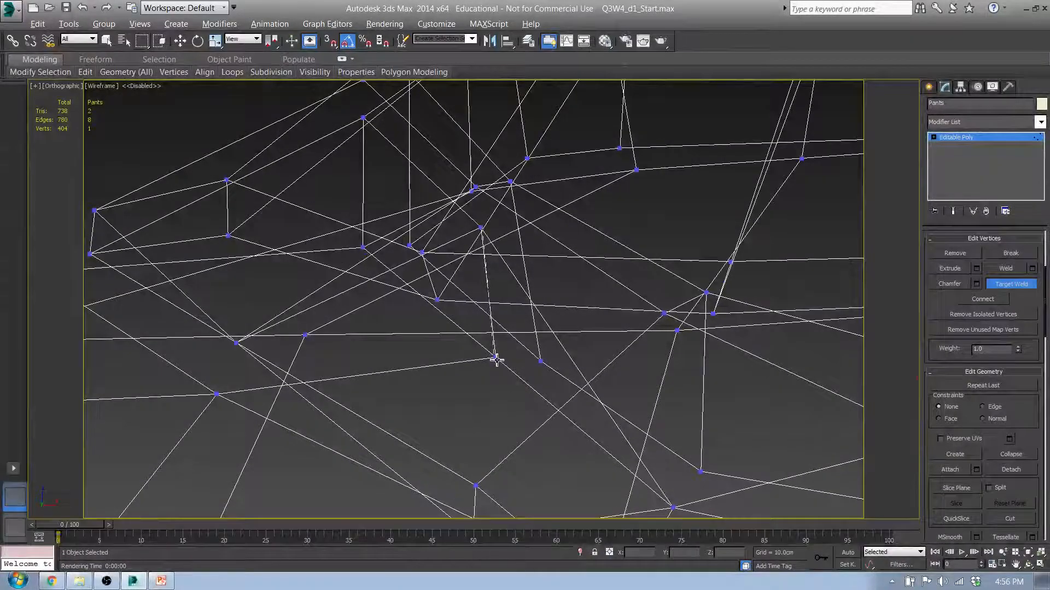
left_click(495, 357)
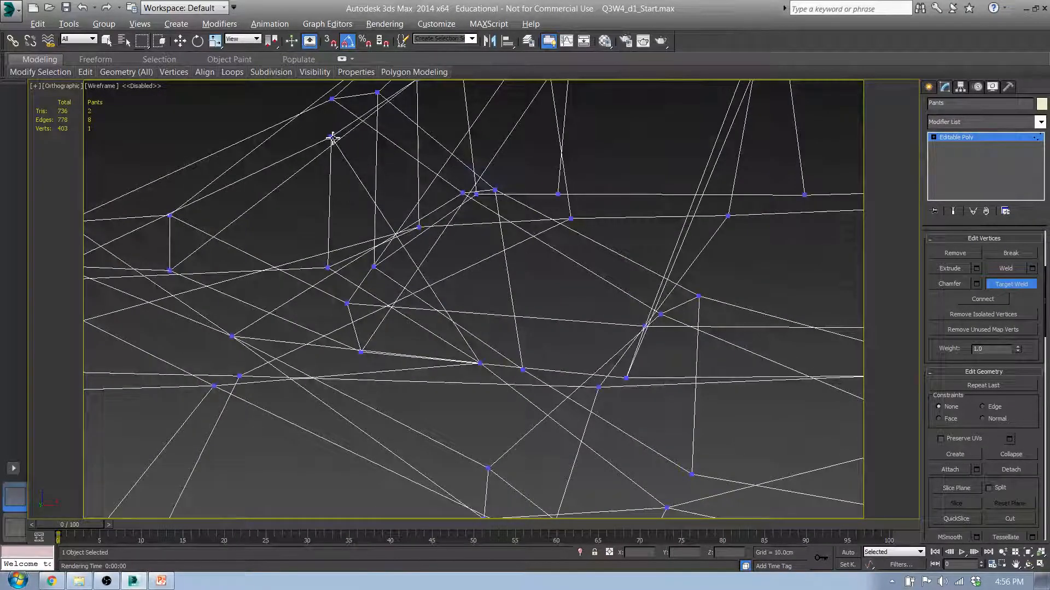
left_click(330, 136)
left_click(328, 268)
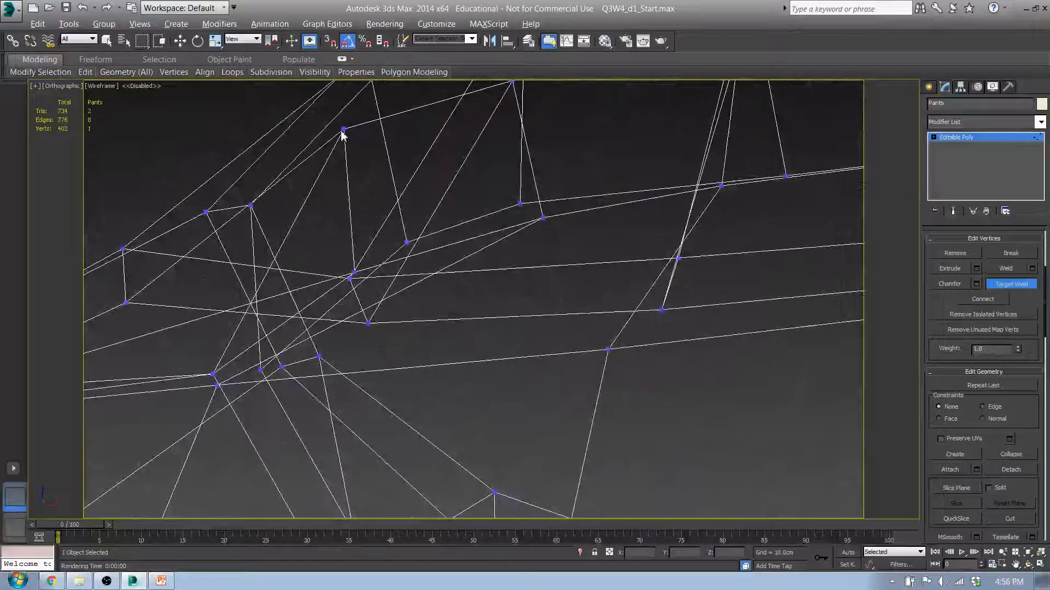
Target-weld three more hidden collar vertices onto the lower flap edge toward the centre seam, and return to shaded display.
left_click(354, 275)
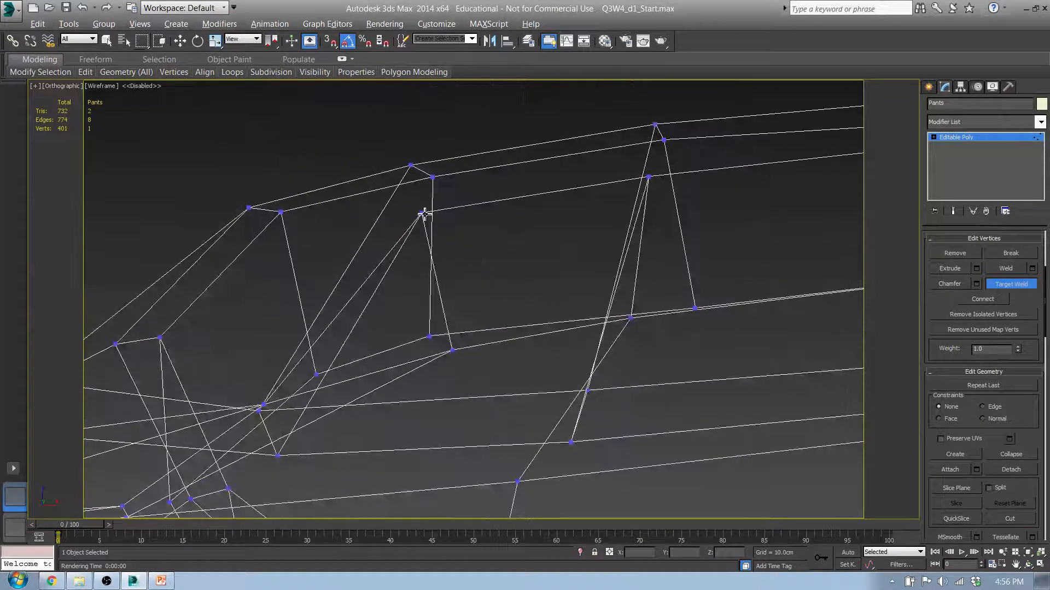
left_click(454, 353)
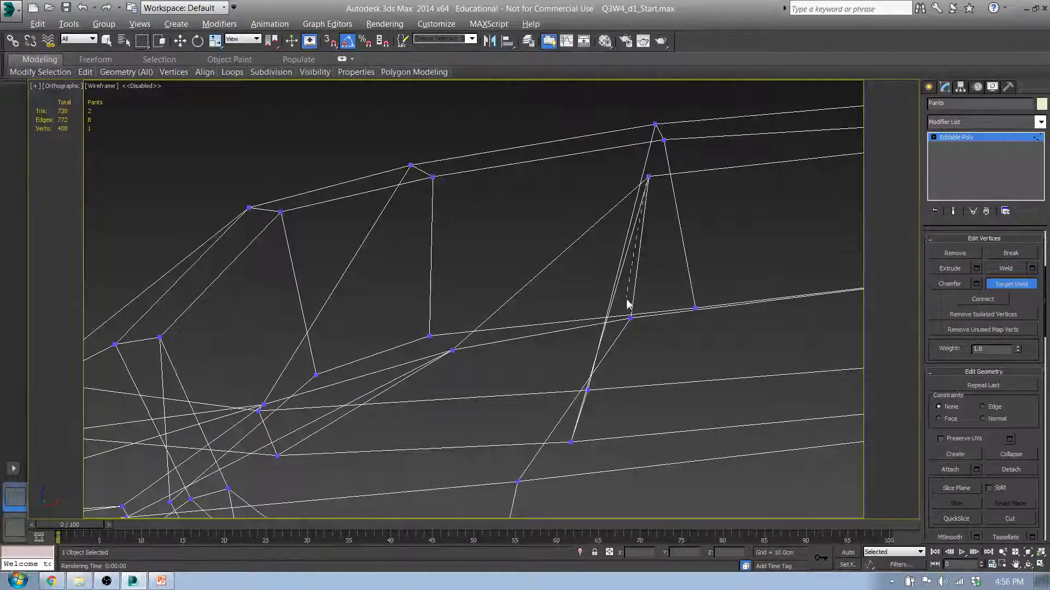
left_click(631, 321)
middle_click_drag(778, 284, 417, 283)
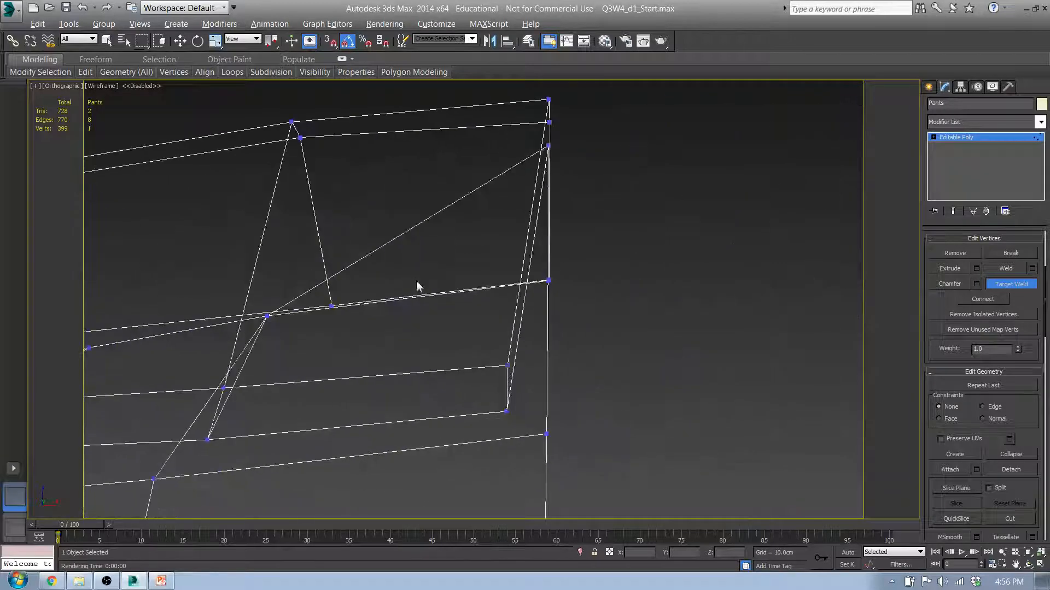
key("F3")
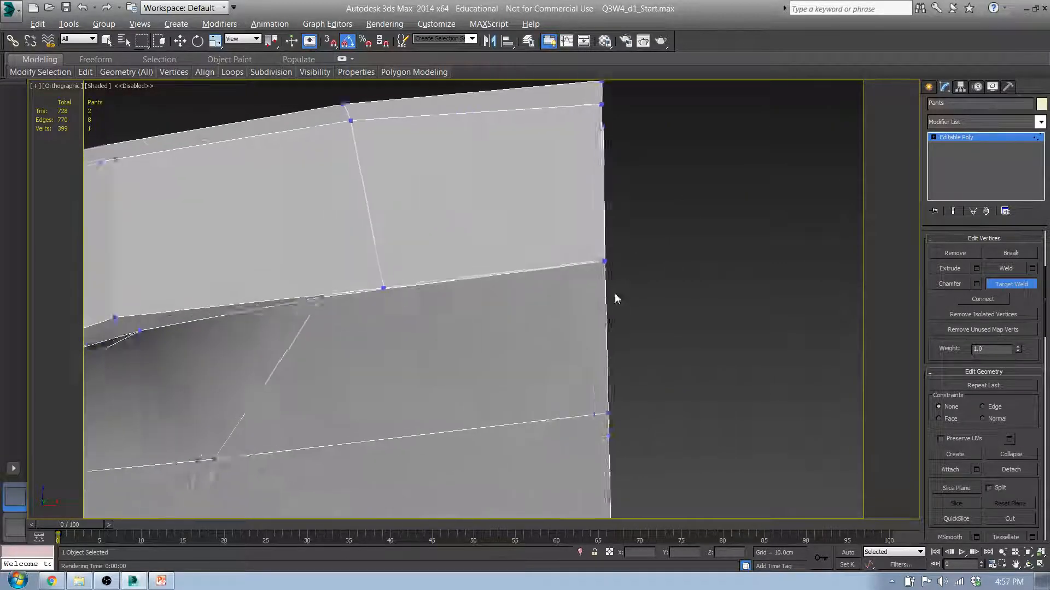
Target-weld the last hidden vertex at the collar's centre-seam end onto the inner vertex of the flap's lower edge.
scroll(760, 340, "down", 5)
middle_click_drag(759, 340, 667, 290, "alt")
scroll(668, 246, "up", 6)
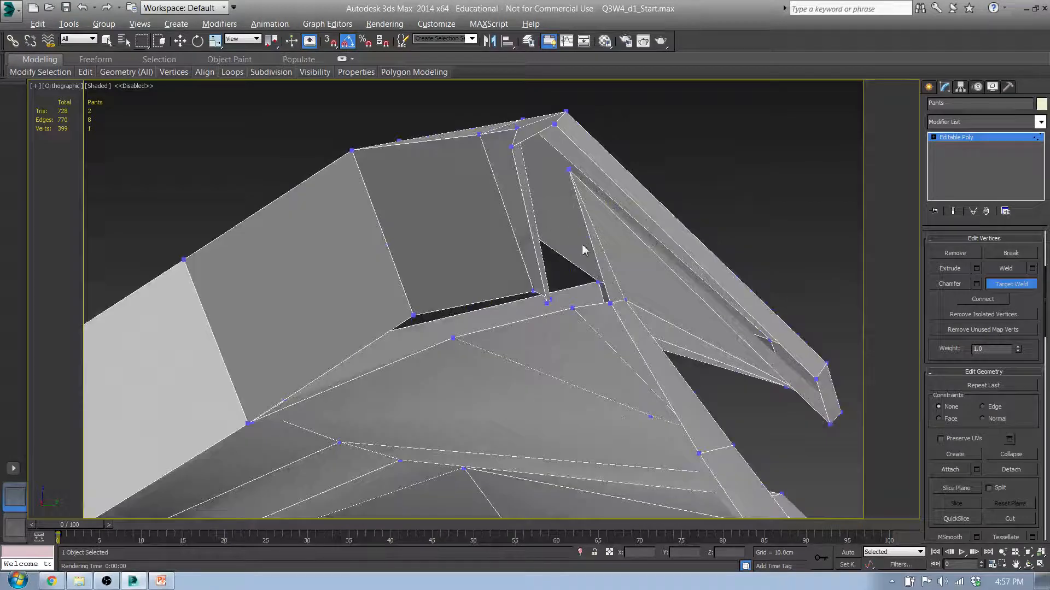
left_click(610, 303)
middle_click_drag(676, 320, 404, 279)
middle_click_drag(588, 314, 290, 356, "alt")
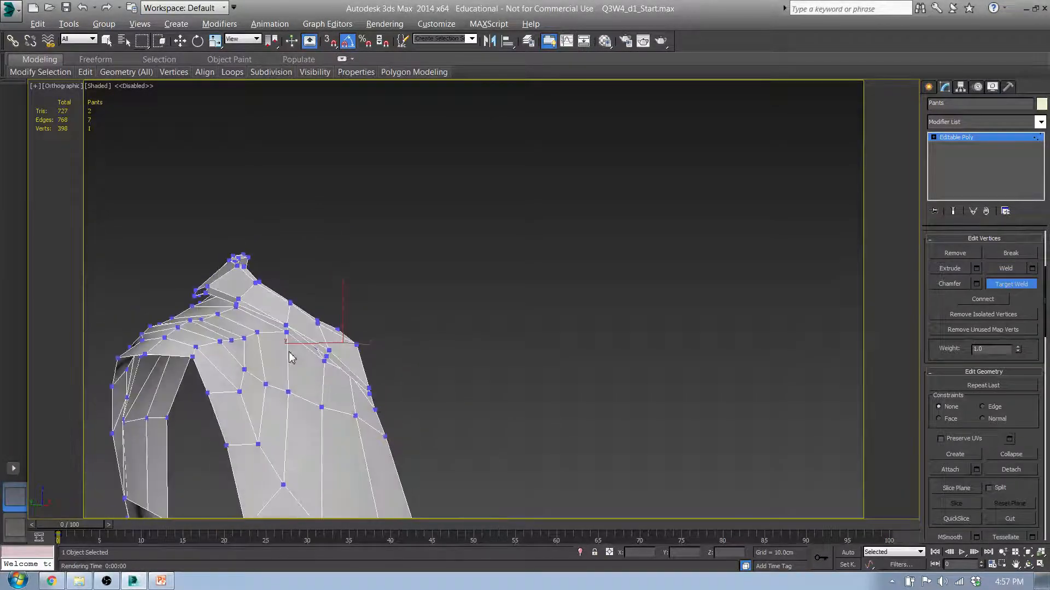
Target-weld two upper vertices of the collar flap's outer edge near the shoulder onto the lower edge vertices directly beneath them.
scroll(295, 335, "up", 5)
middle_click_drag(225, 311, 469, 402)
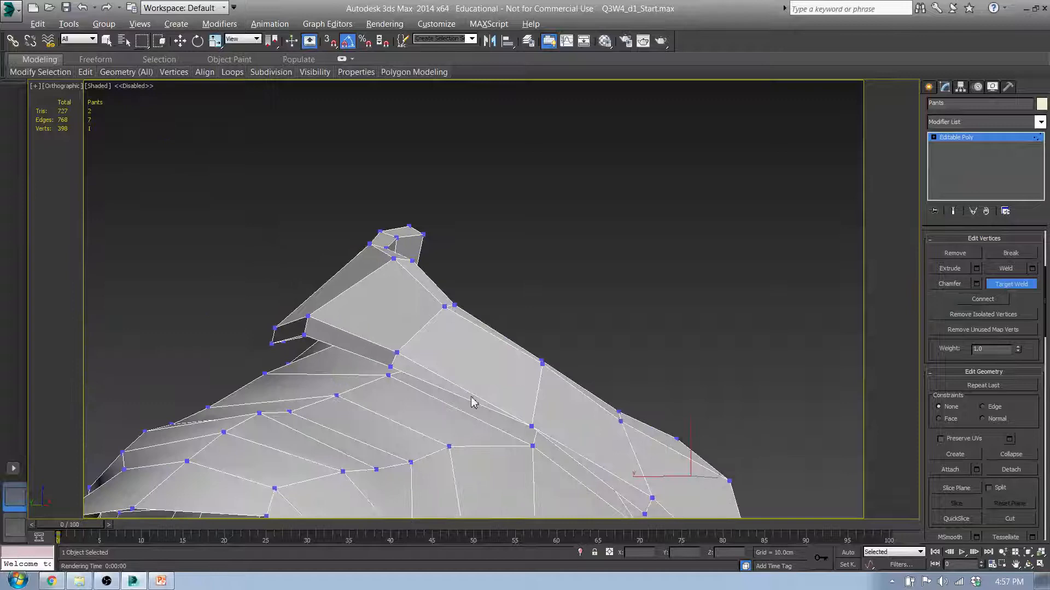
left_click(391, 368)
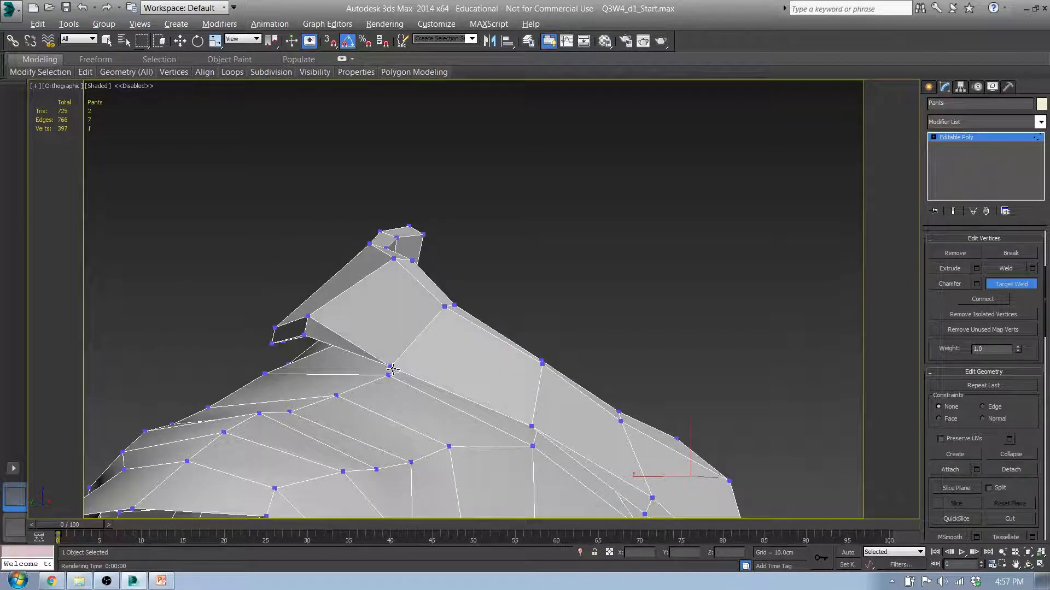
left_click(305, 336)
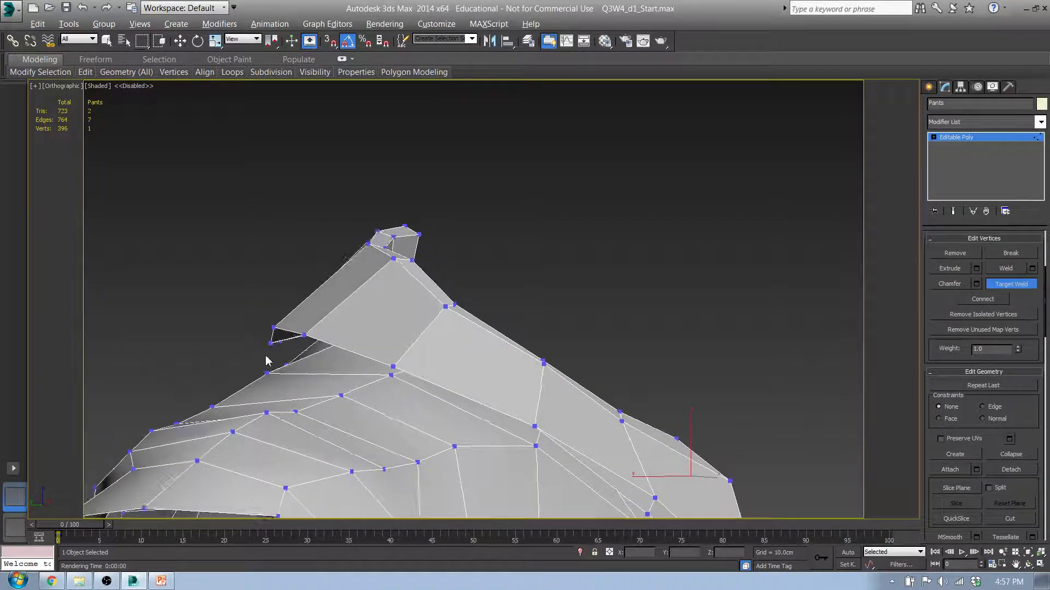
Target-weld the three remaining upper vertices of the flap's back edge onto the vertices beneath them, out to the centre seam, and end welding.
scroll(468, 351, "up", 3)
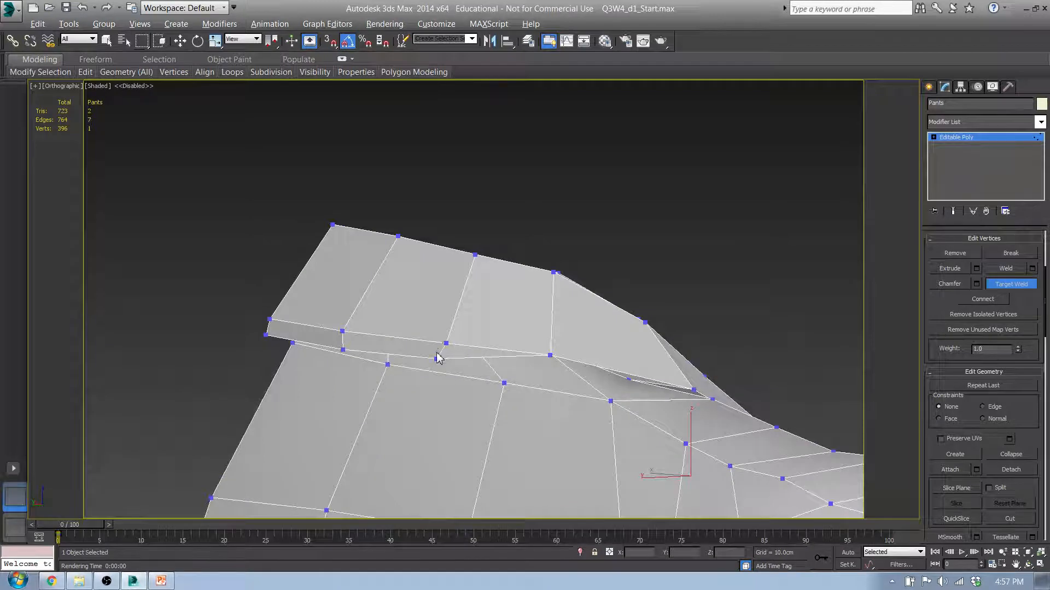
left_click(439, 359)
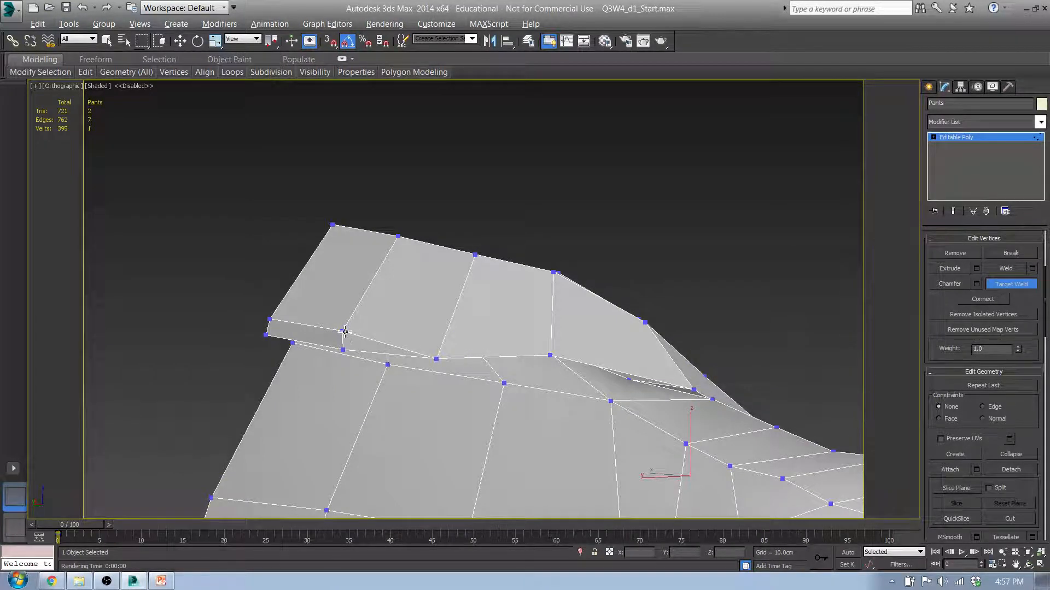
left_click(341, 353)
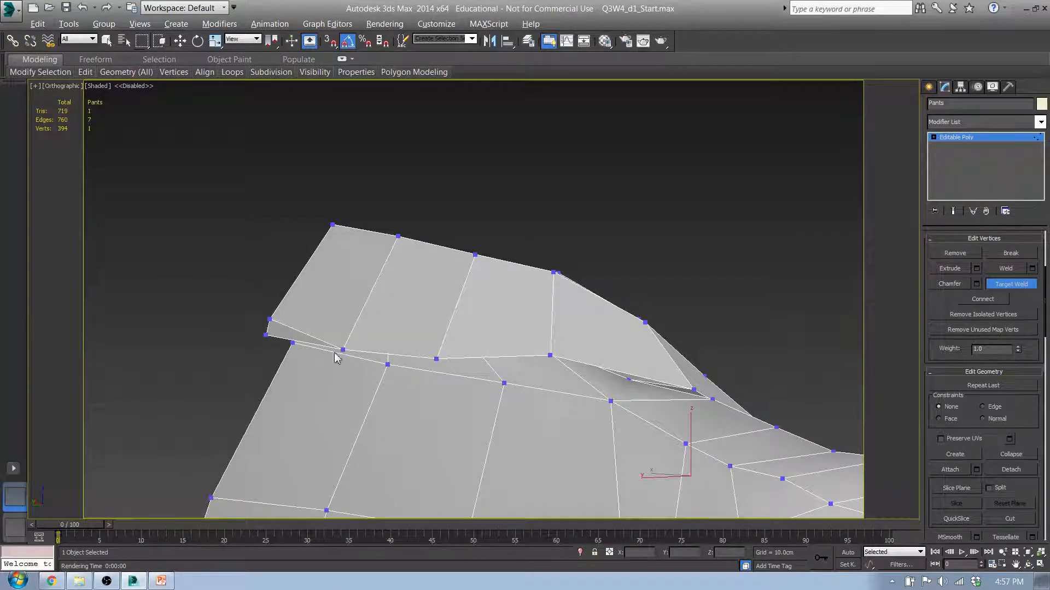
left_click(267, 336)
middle_click_drag(266, 336, 445, 284, "alt")
scroll(444, 247, "up", 5)
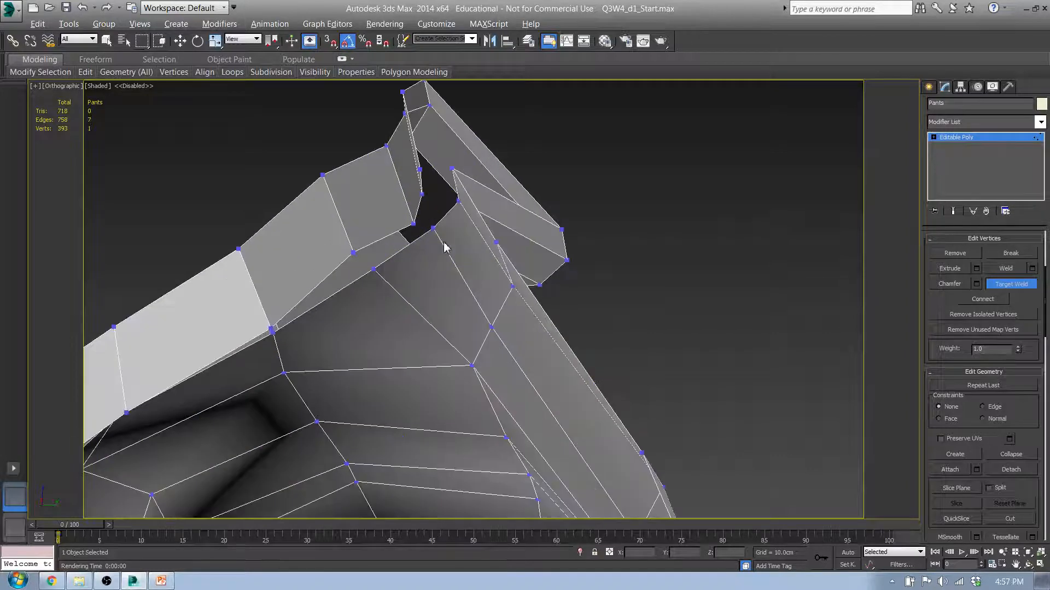
right_click(462, 195)
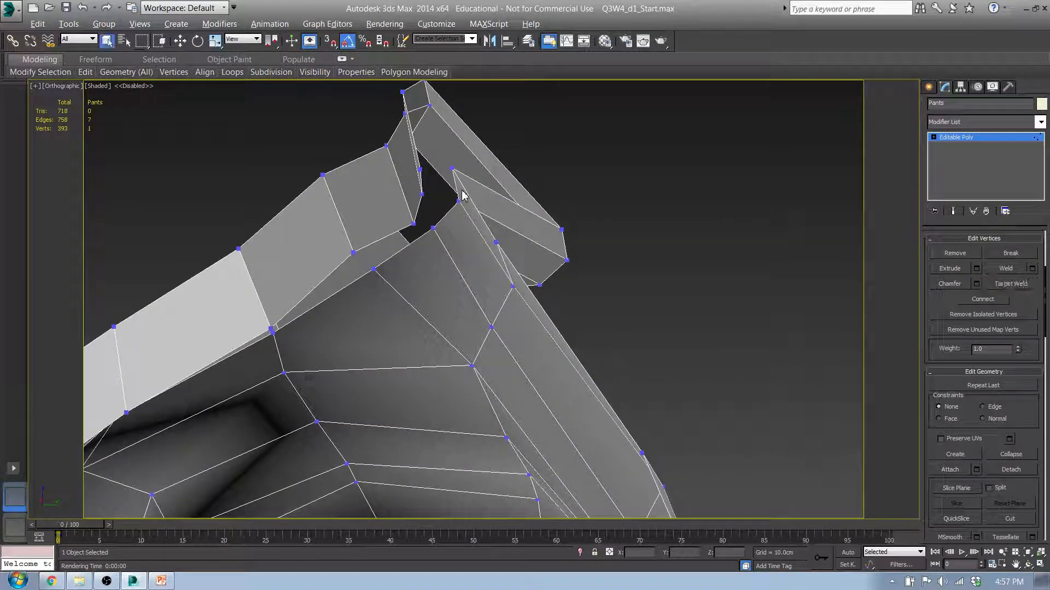
Align the collar flap's outer back corner vertex to the centre seam by setting its X position to 0 cm.
left_click(564, 230)
middle_click_drag(600, 301, 543, 386)
key("t")
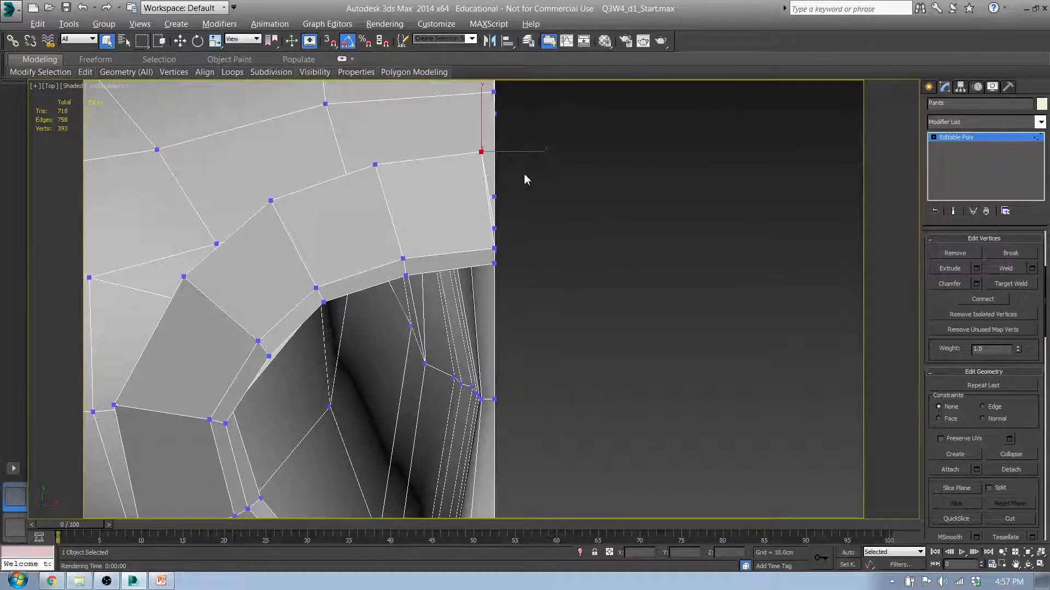
key("w")
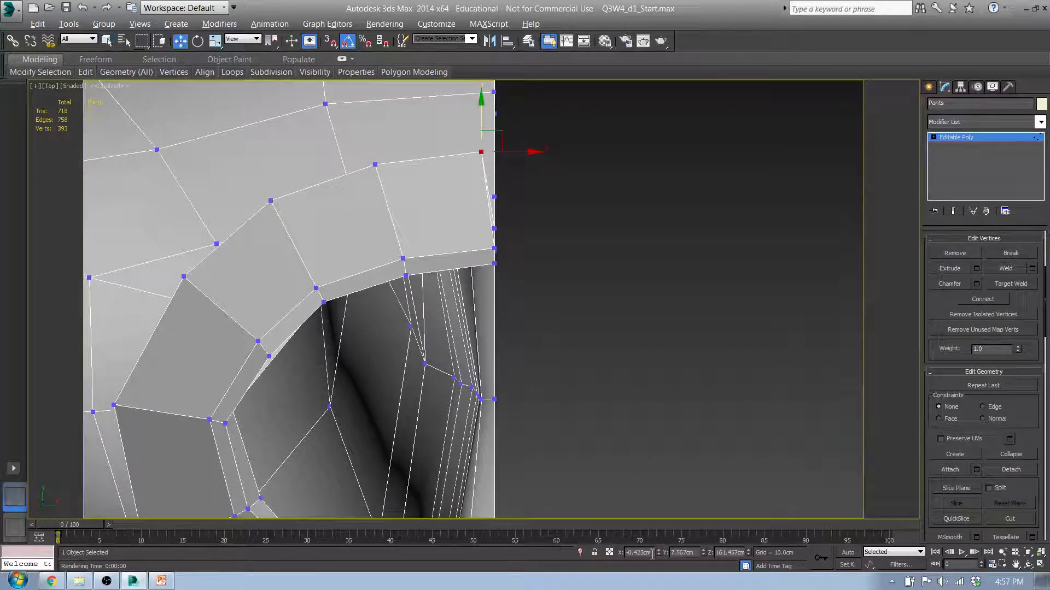
right_click(659, 553)
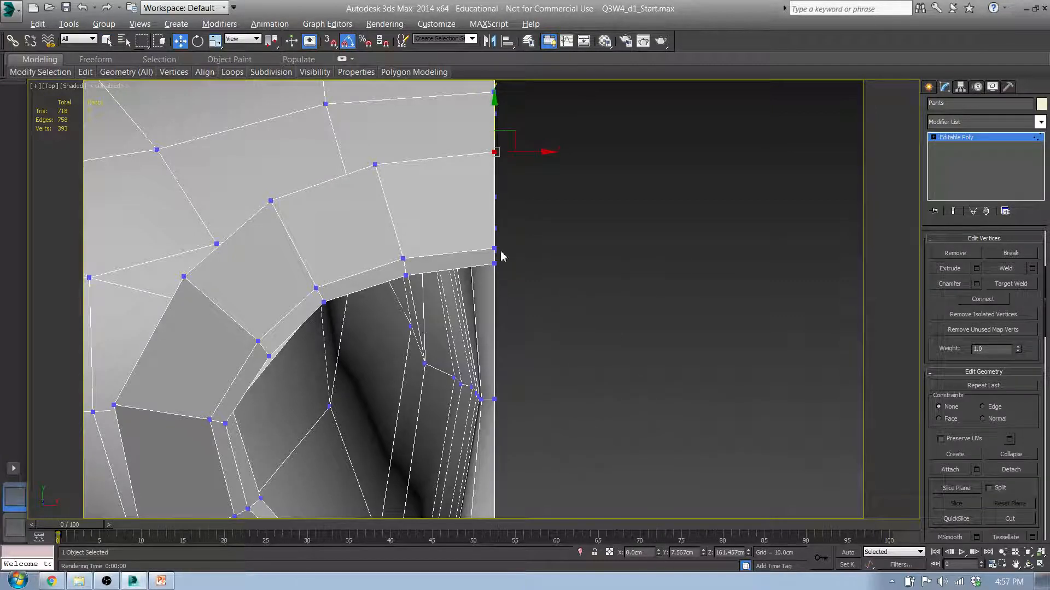
Shift the flap's second back-edge vertex slightly, and move it together with the centre-seam corner vertex closer to the shirt's back.
left_click(375, 164)
left_click_drag(389, 147, 399, 145)
middle_click_drag(210, 379, 421, 204)
middle_click_drag(359, 311, 360, 247)
scroll(389, 276, "up", 3)
left_click(359, 237, "ctrl")
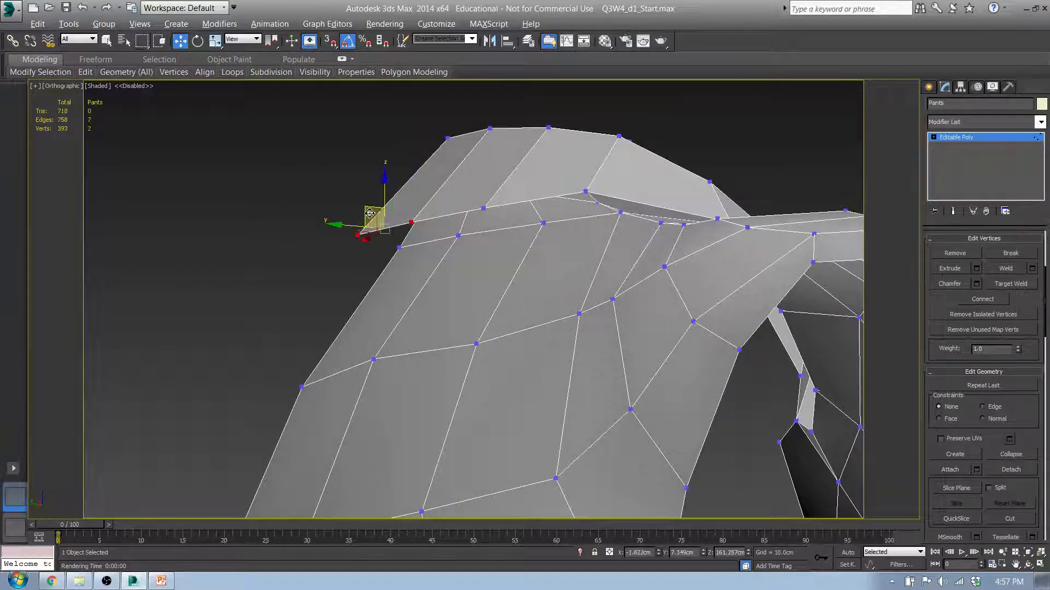
left_click_drag(371, 213, 413, 210)
middle_click_drag(416, 213, 447, 316, "alt")
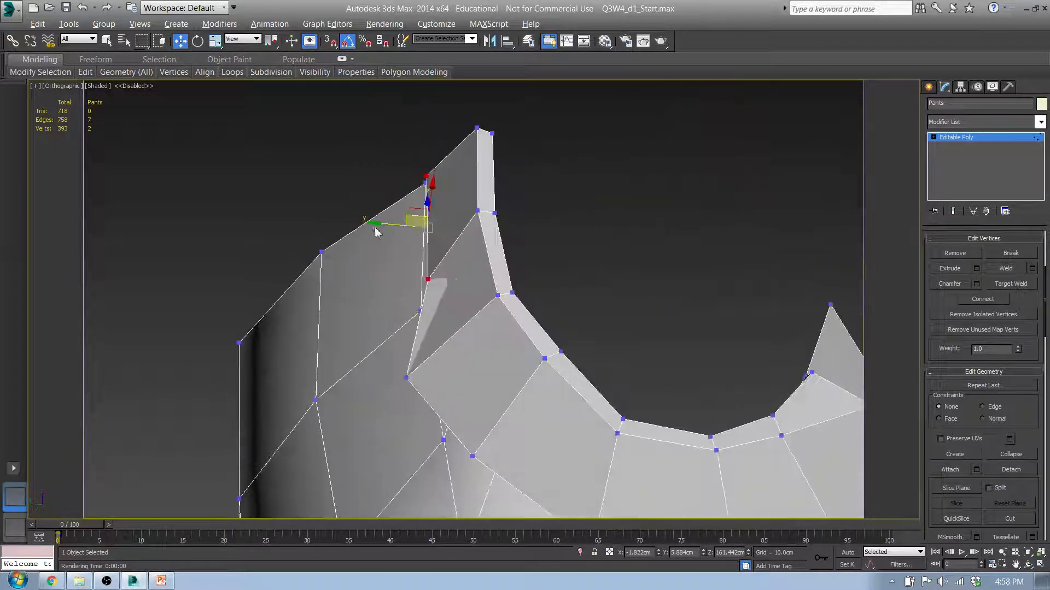
left_click_drag(389, 222, 379, 219)
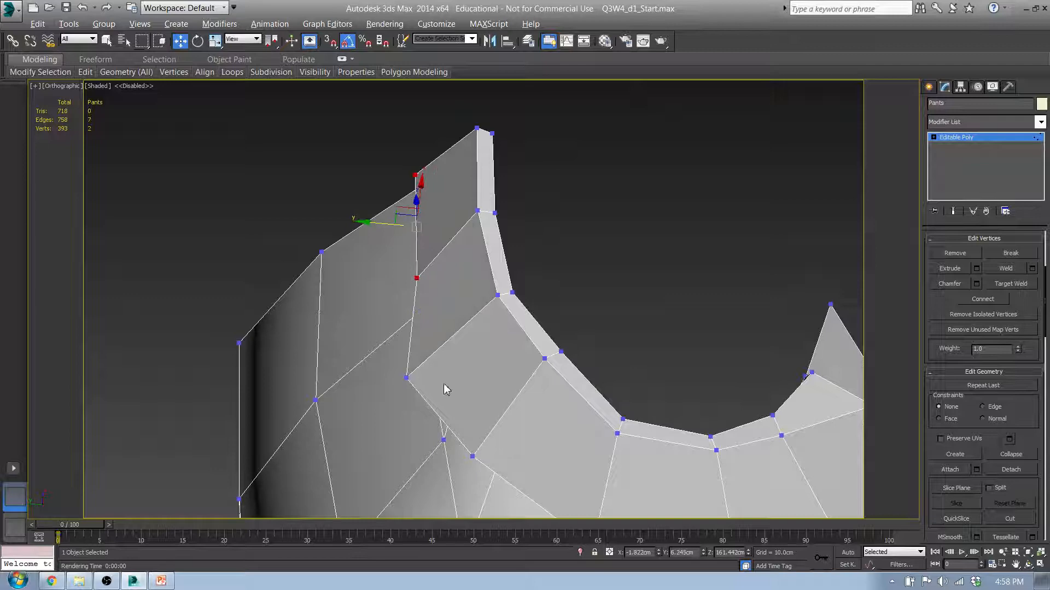
Move the third vertex from the centre seam on the flap's back edge so it sits against the shirt.
left_click(406, 378)
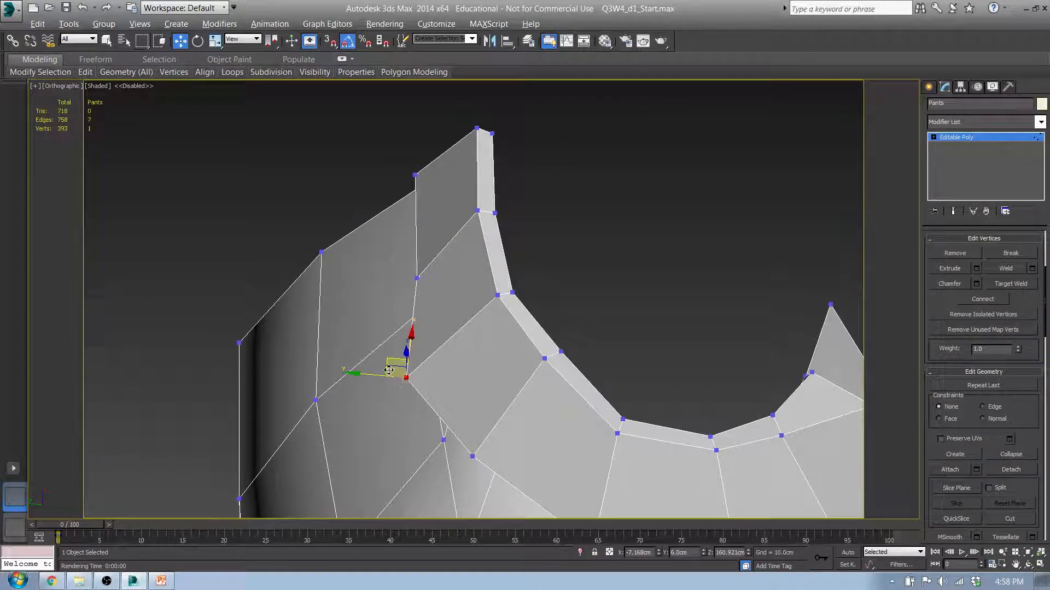
mouse_move(391, 371)
middle_mouse_down("alt")
mouse_move(435, 395)
mouse_move(377, 386)
middle_mouse_up("alt")
left_click_drag(382, 389, 391, 365)
Reposition the fourth vertex from the centre seam along the flap's outer edge in top and angled views to smooth the curve.
key("t")
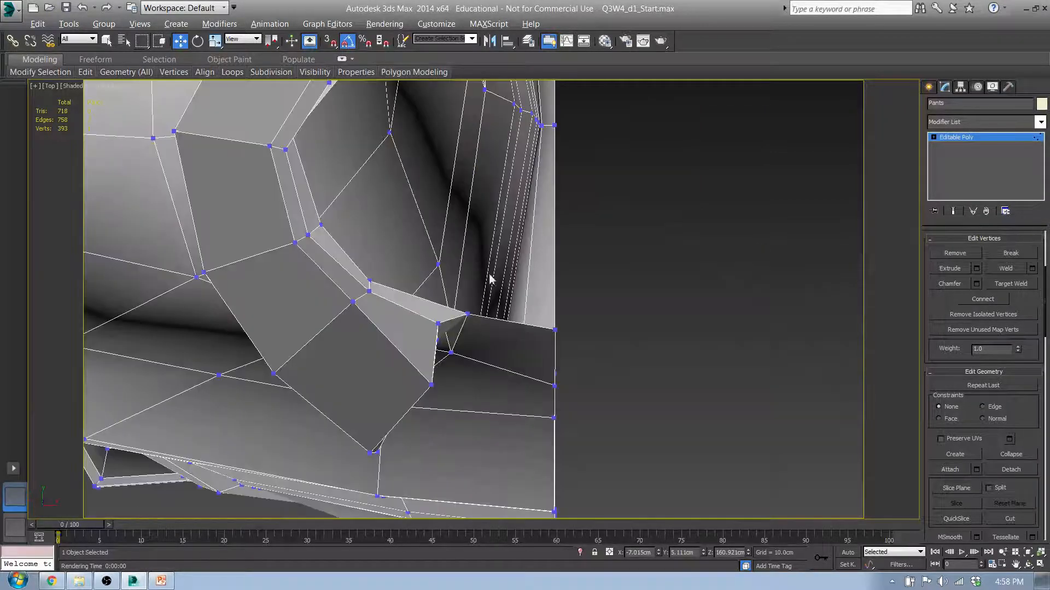
middle_click_drag(436, 270, 461, 477)
scroll(460, 476, "down", 2)
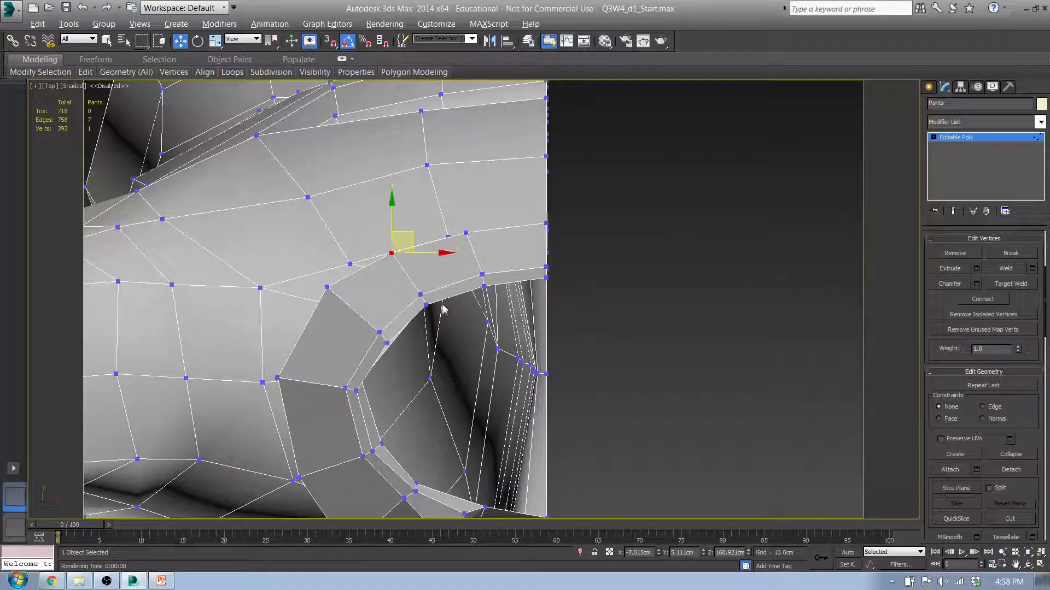
left_click(326, 289)
left_click_drag(346, 270, 351, 283)
middle_click_drag(319, 348, 409, 261)
key("super")
key("super")
left_click_drag(342, 234, 345, 236)
Adjust the flap's outermost shoulder vertex and its neighbour toward the back in the top view to round the collar outline.
left_click(411, 309)
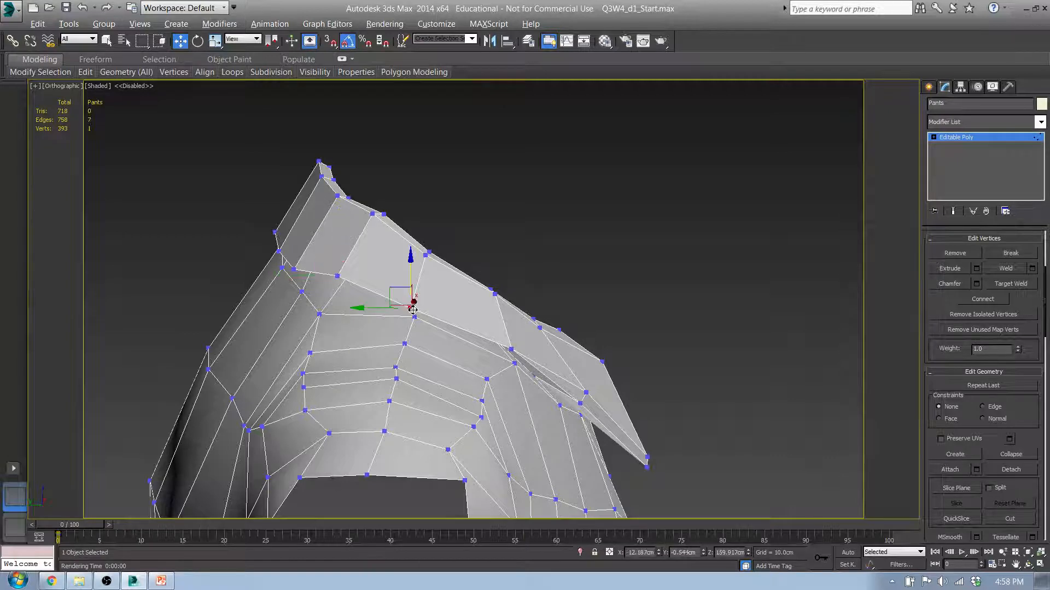
key("t")
middle_click_drag(413, 232, 408, 422)
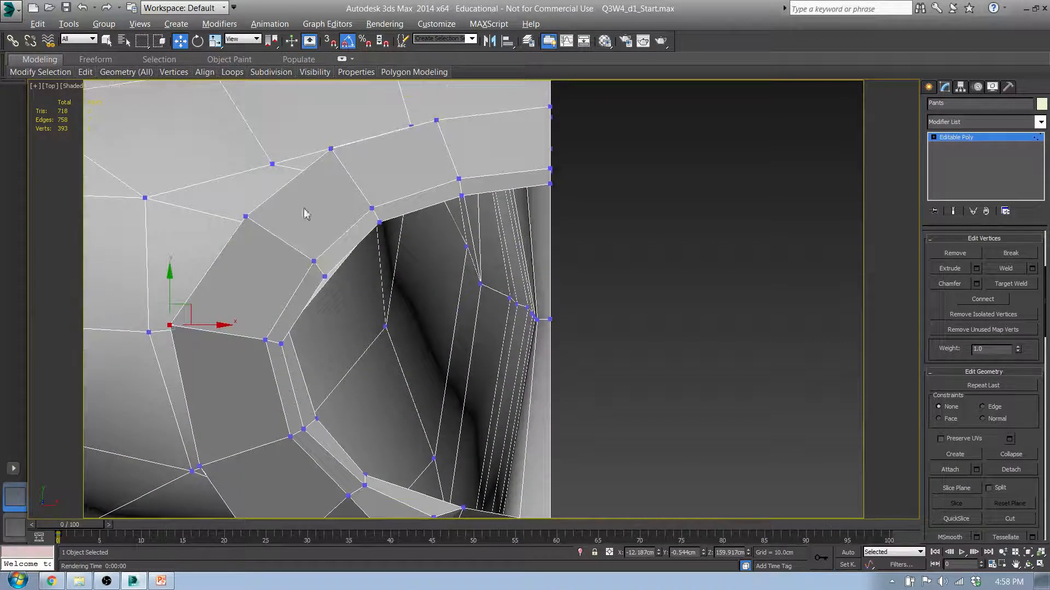
left_click_drag(182, 313, 183, 307)
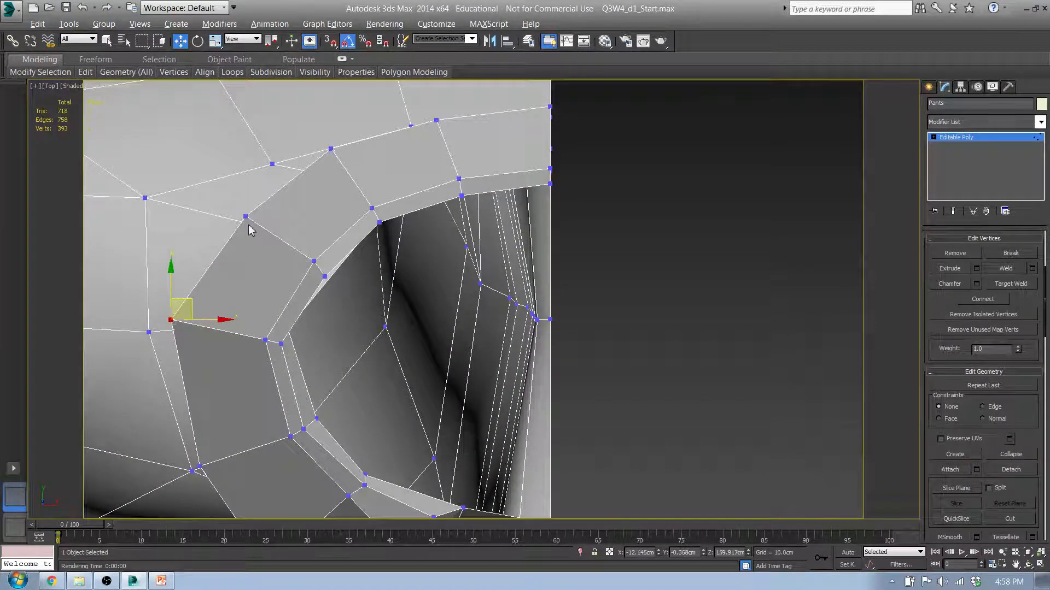
left_click(246, 216)
left_click_drag(254, 208, 249, 203)
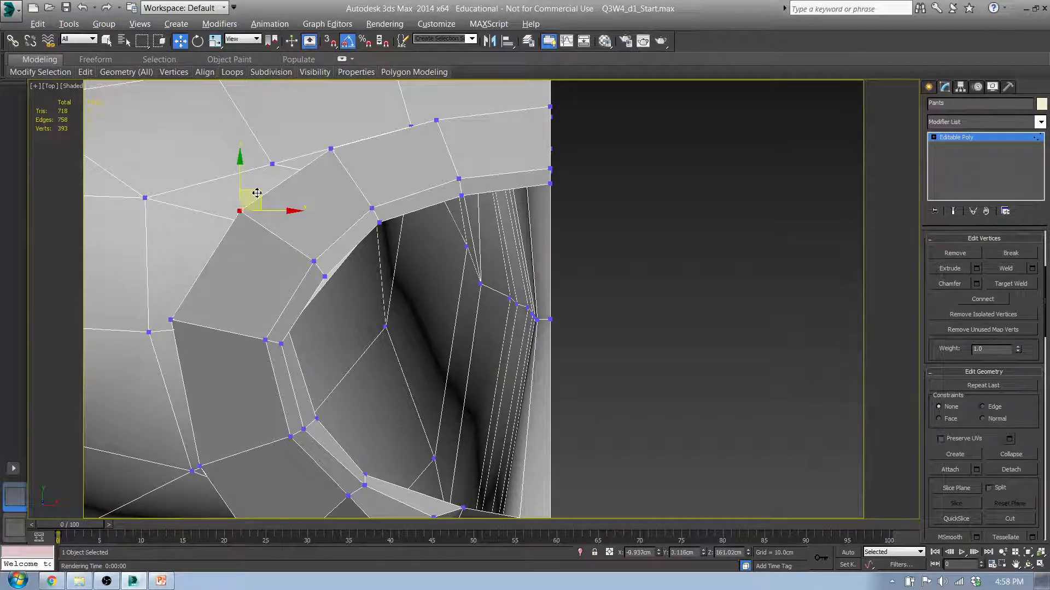
Lower the flap's two outer-edge vertices in front of the shoulder and the upper collar-tip vertex to bring the edge closer to the shirt.
middle_click_drag(303, 340, 311, 164)
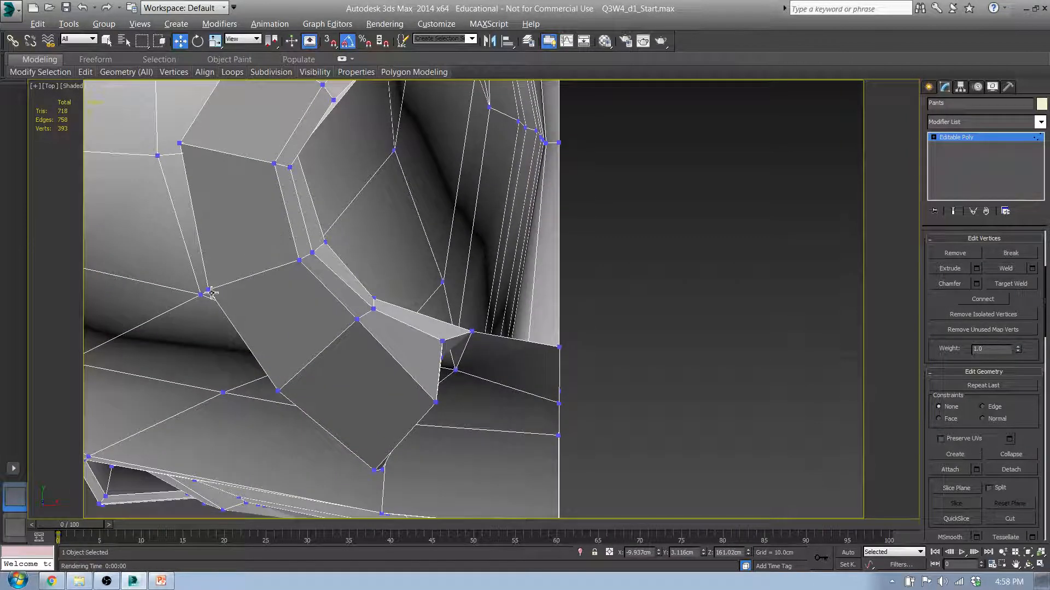
left_click(210, 293)
middle_click_drag(267, 407, 201, 274, "alt")
left_click_drag(209, 263, 208, 272)
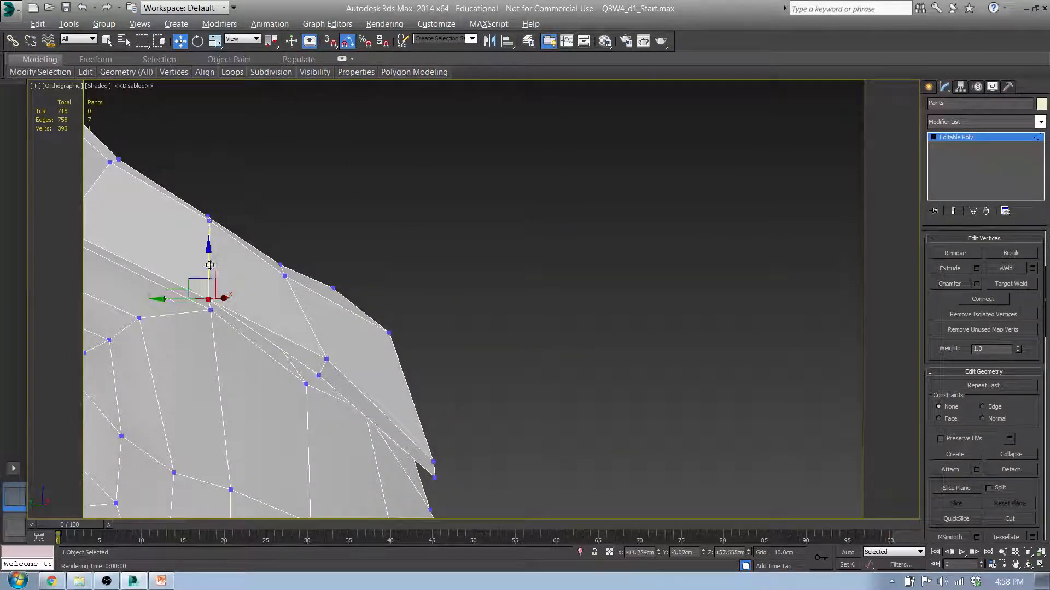
left_click(326, 360)
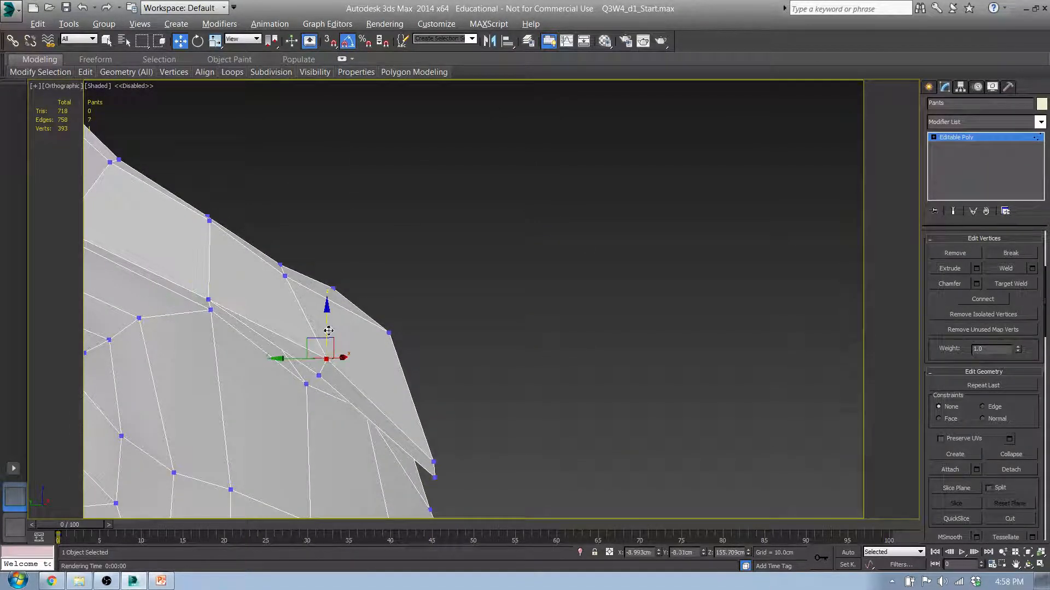
left_click_drag(328, 328, 327, 344)
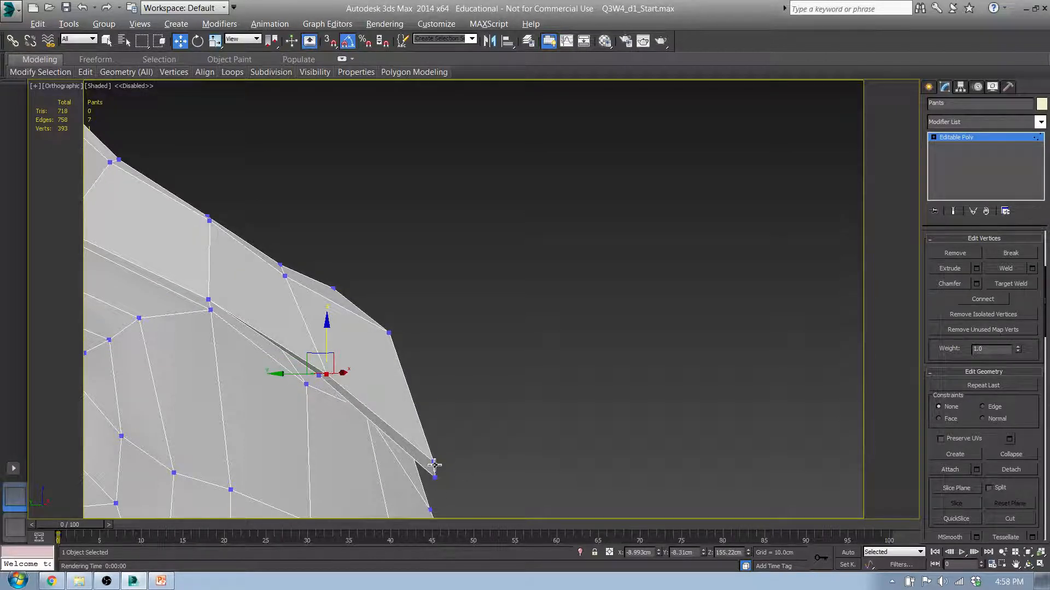
left_click(435, 465)
middle_click_drag(398, 446, 383, 448)
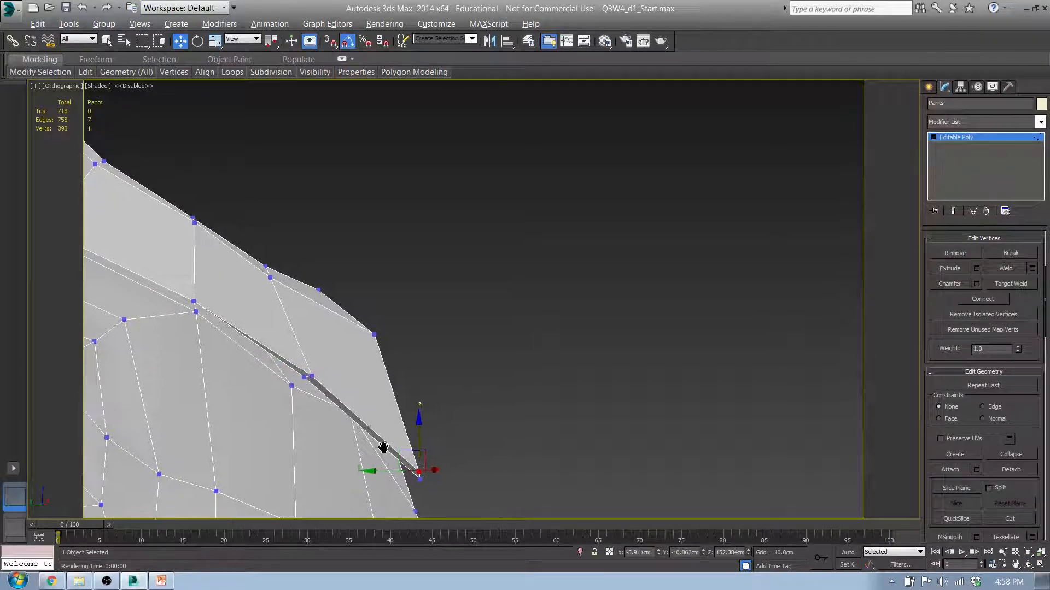
Move the inner vertex at the top of the collar's front opening toward the centre in front view, and raise it toward the collar fold.
key("f")
scroll(393, 344, "up", 4)
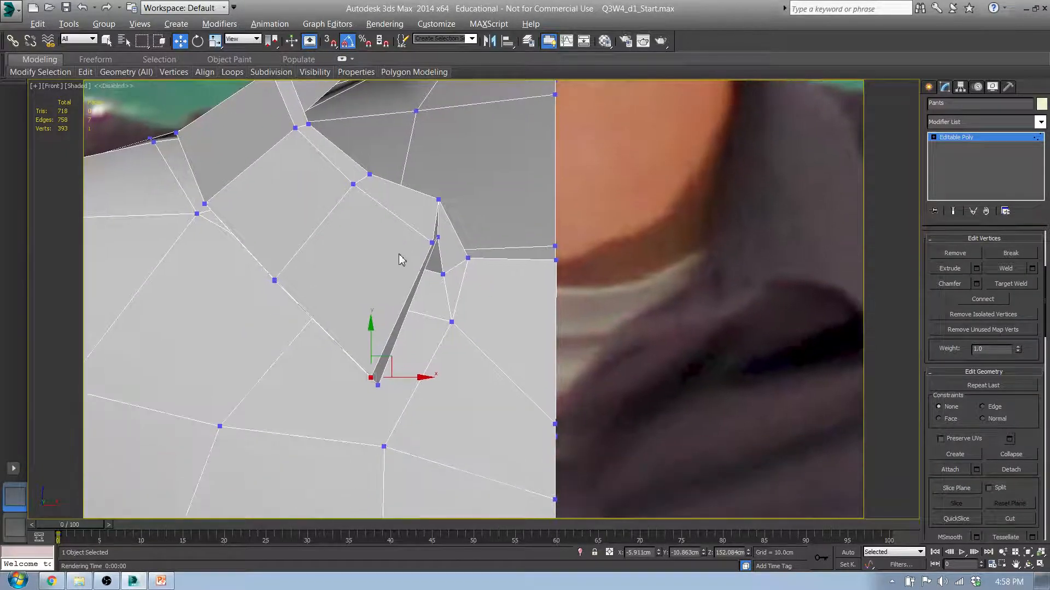
left_click(440, 239)
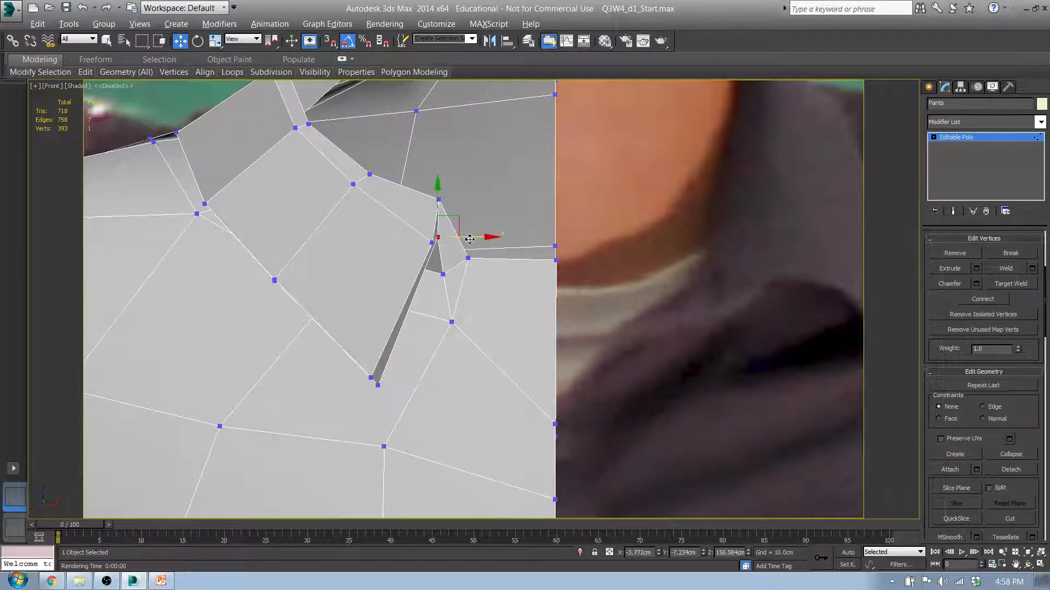
left_click_drag(470, 239, 478, 239)
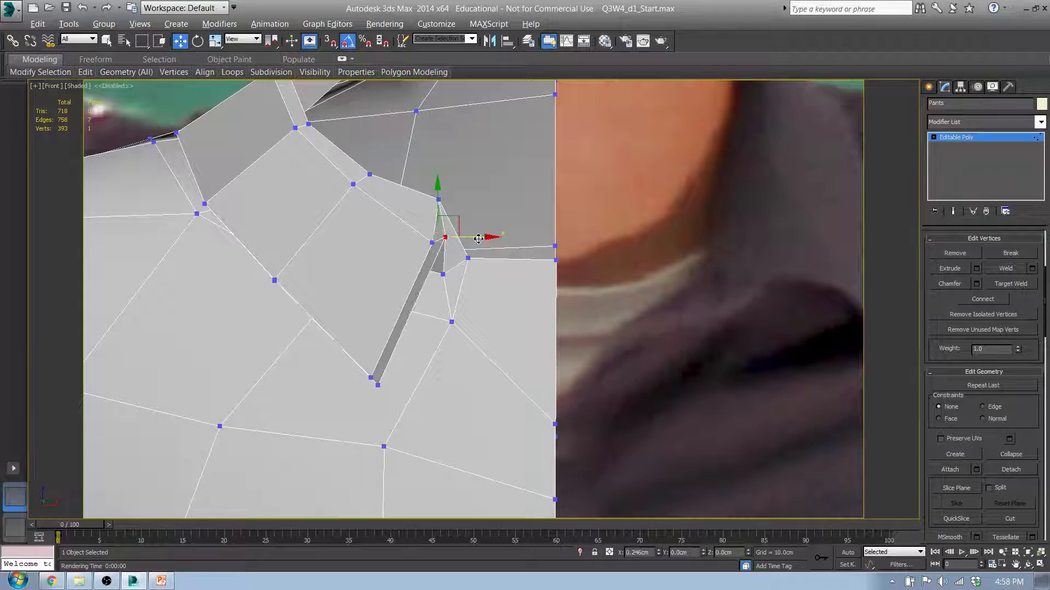
left_click(433, 244)
left_click(444, 238)
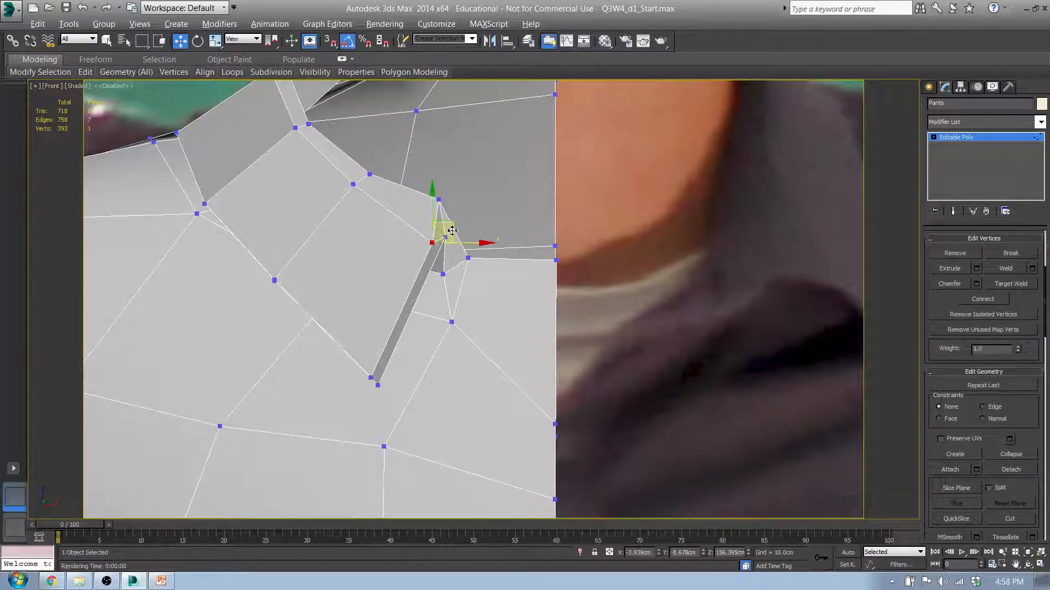
middle_click_drag(444, 238, 465, 235, "alt")
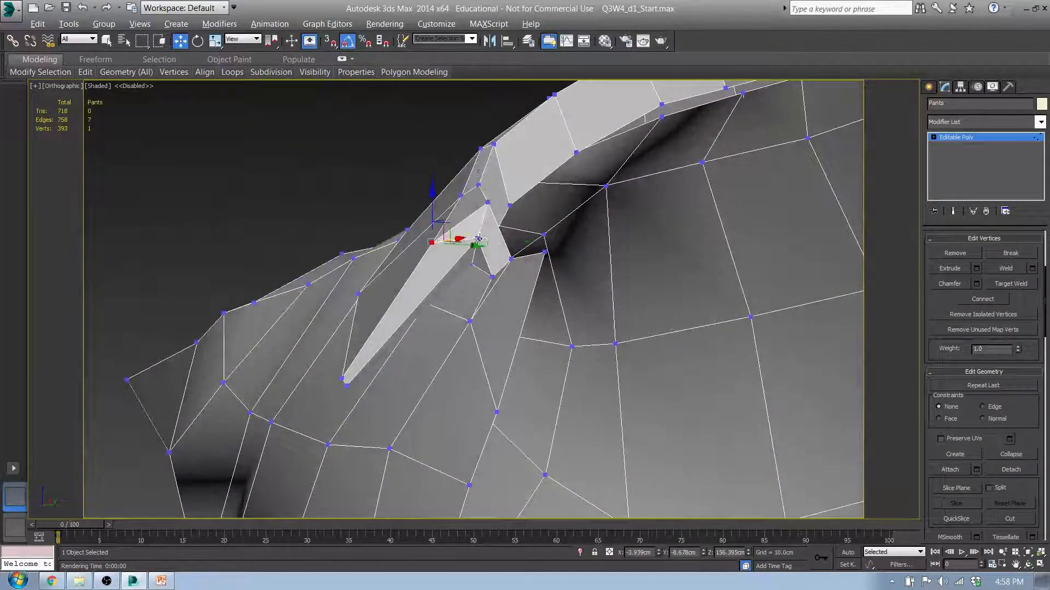
left_click(478, 238)
left_click_drag(495, 222, 498, 202)
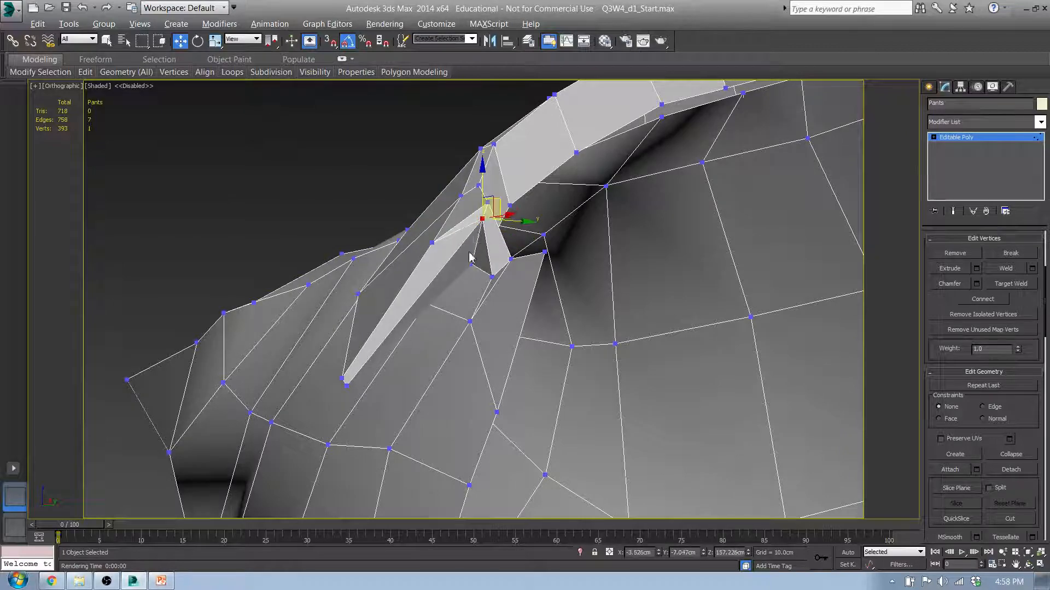
Select the flap's front-edge vertex with the two vertices of the pointed tip and move all three down toward the shirt.
middle_click_drag(469, 257, 469, 286, "alt")
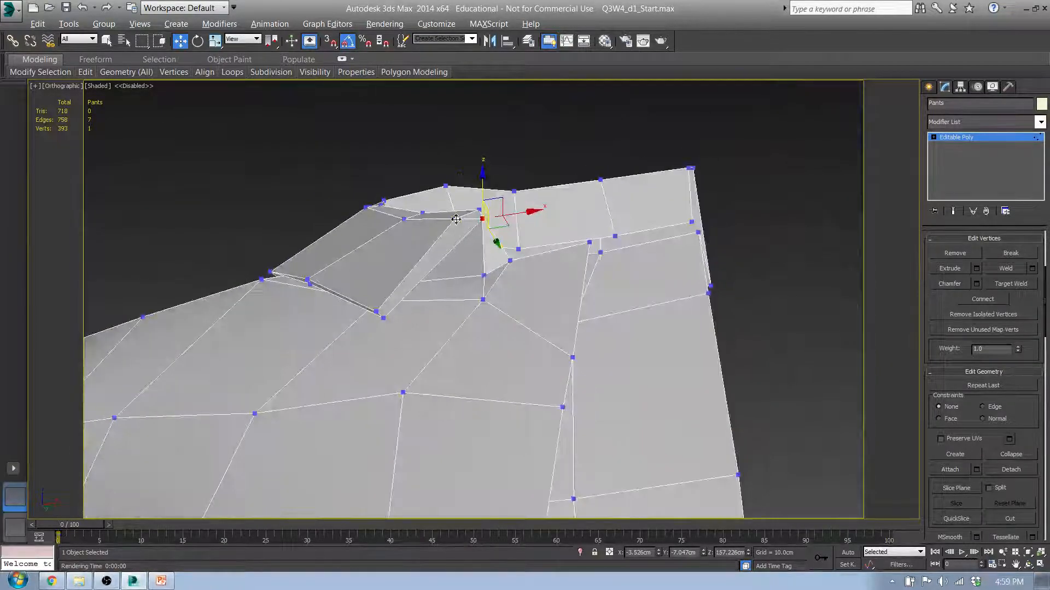
left_click_drag(456, 219, 429, 219)
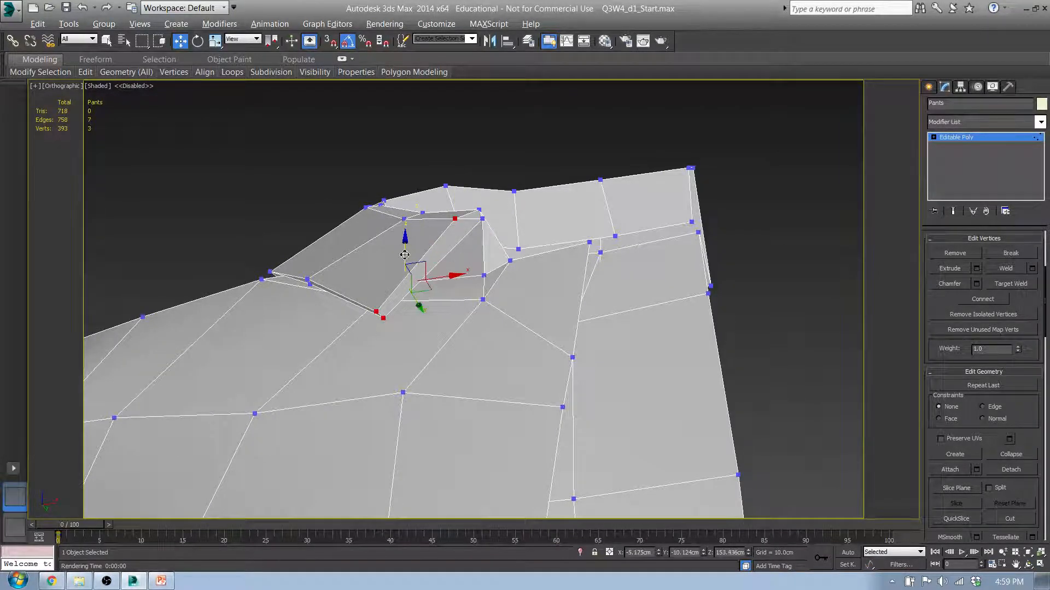
left_click_drag(405, 255, 402, 289)
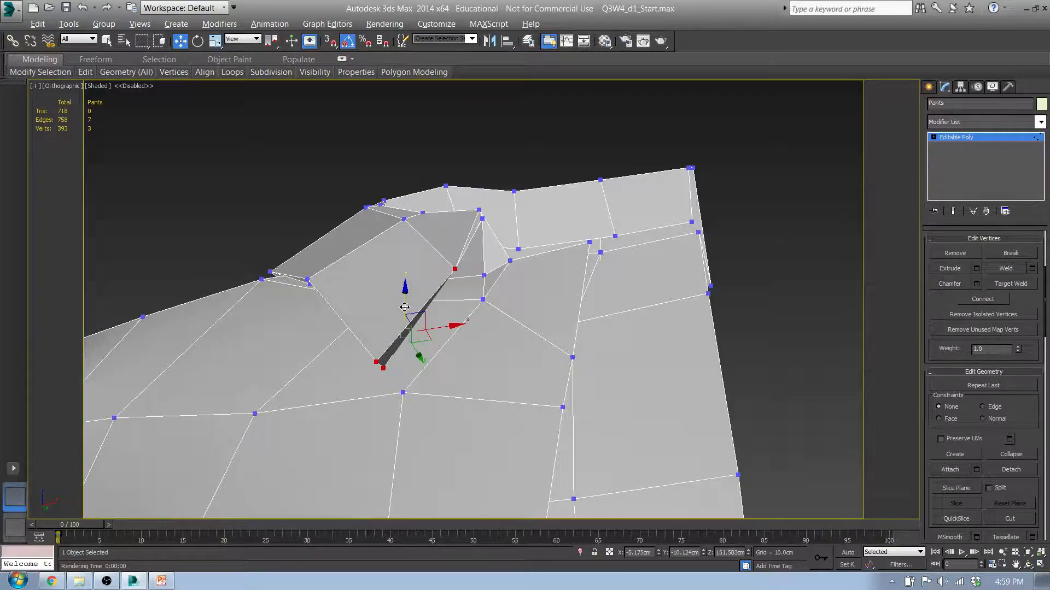
Move the vertex on the collar flap's front edge outward from the centre opening and slightly up.
middle_click_drag(409, 302, 471, 240, "alt")
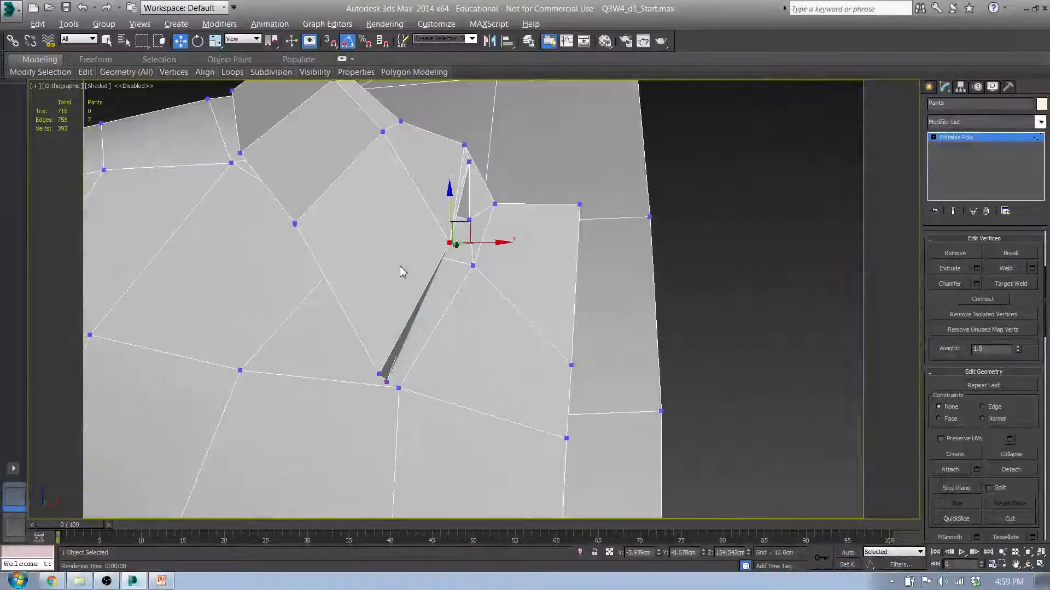
middle_click_drag(401, 272, 446, 235, "alt")
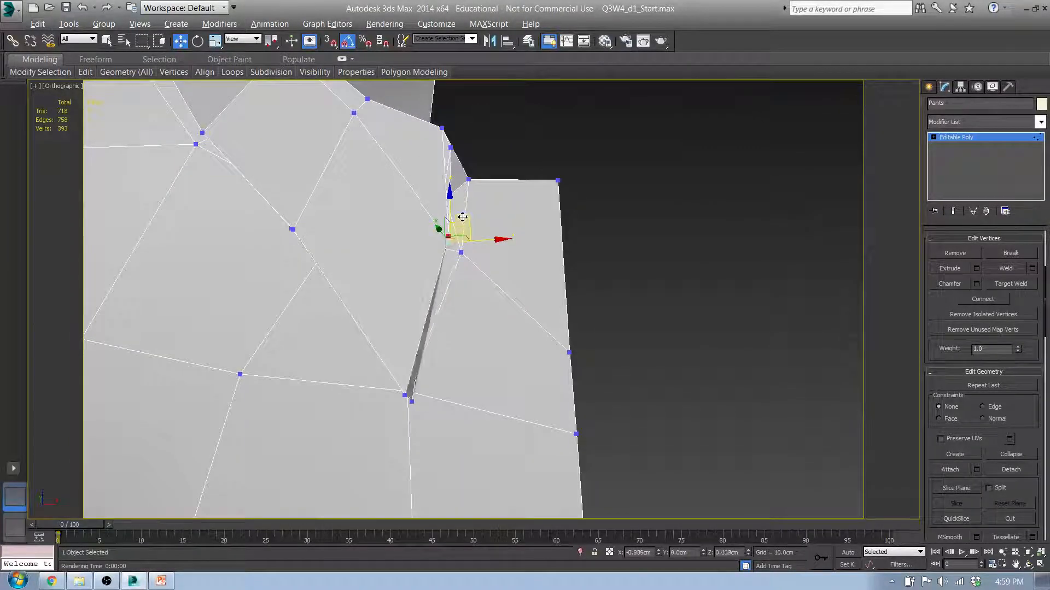
left_click_drag(463, 217, 433, 208)
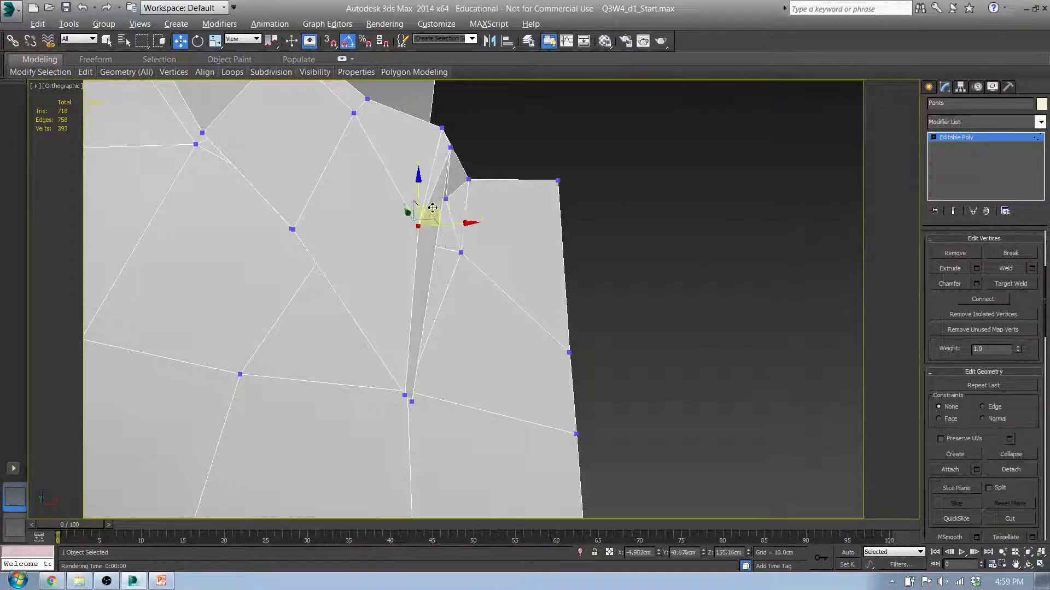
Move the flap's outer-edge vertex above the collar tip outward and slightly down to follow the shirt surface.
left_click(293, 229)
middle_click_drag(298, 235, 354, 218, "alt")
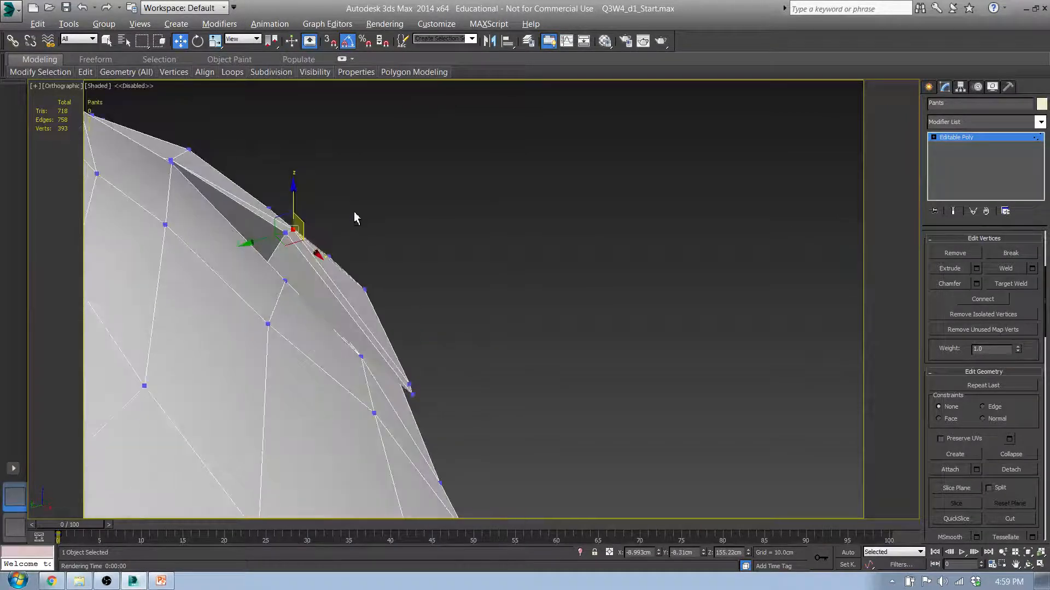
mouse_move(306, 246)
middle_mouse_down("alt")
mouse_move(299, 277)
mouse_move(252, 319)
mouse_move(305, 253)
middle_mouse_up("alt")
left_click_drag(311, 217, 297, 238)
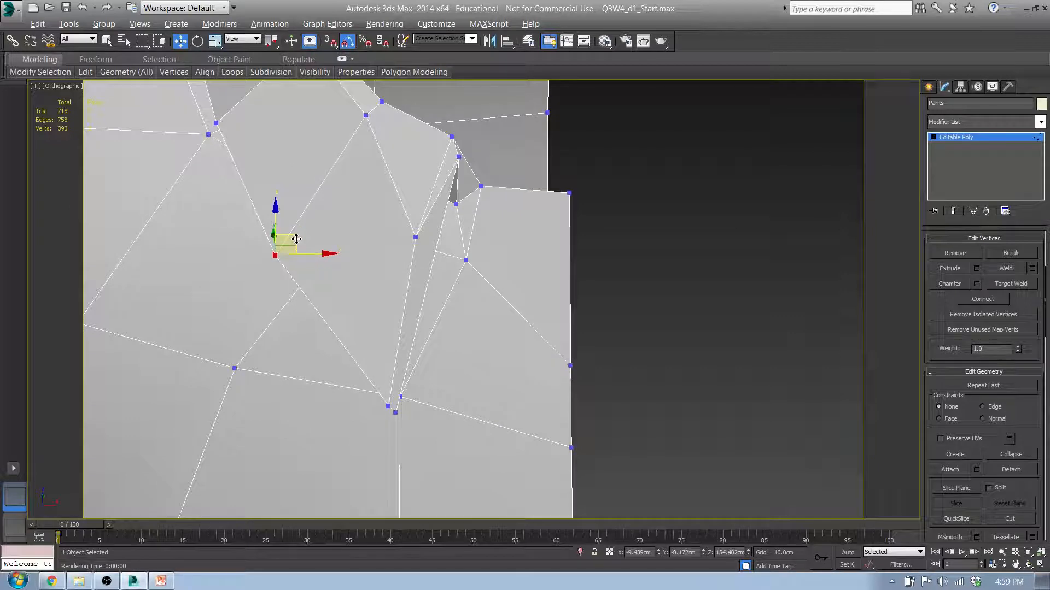
Examine the collar and neck opening in the front view against the reference photo.
key("f")
middle_click_drag(352, 263, 445, 199)
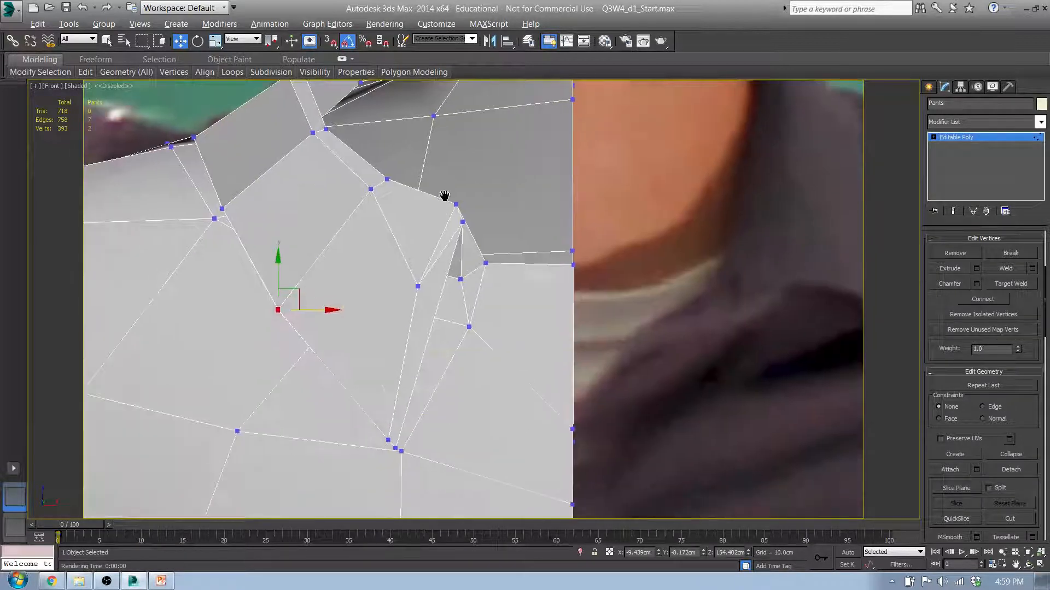
left_click(363, 188)
middle_click_drag(376, 190, 300, 357)
scroll(299, 357, "down", 2)
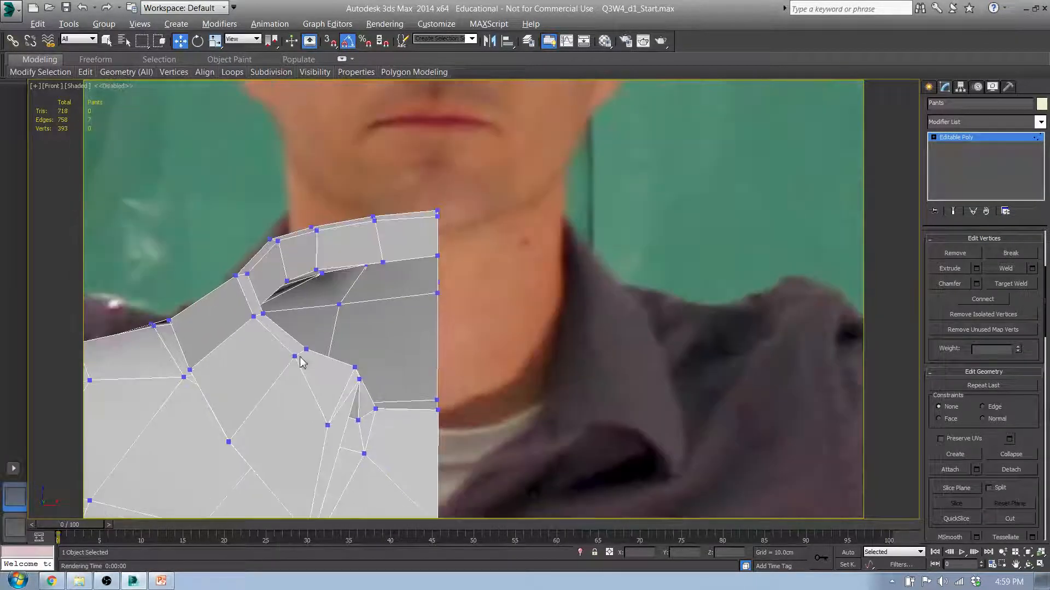
middle_click_drag(305, 242, 467, 229)
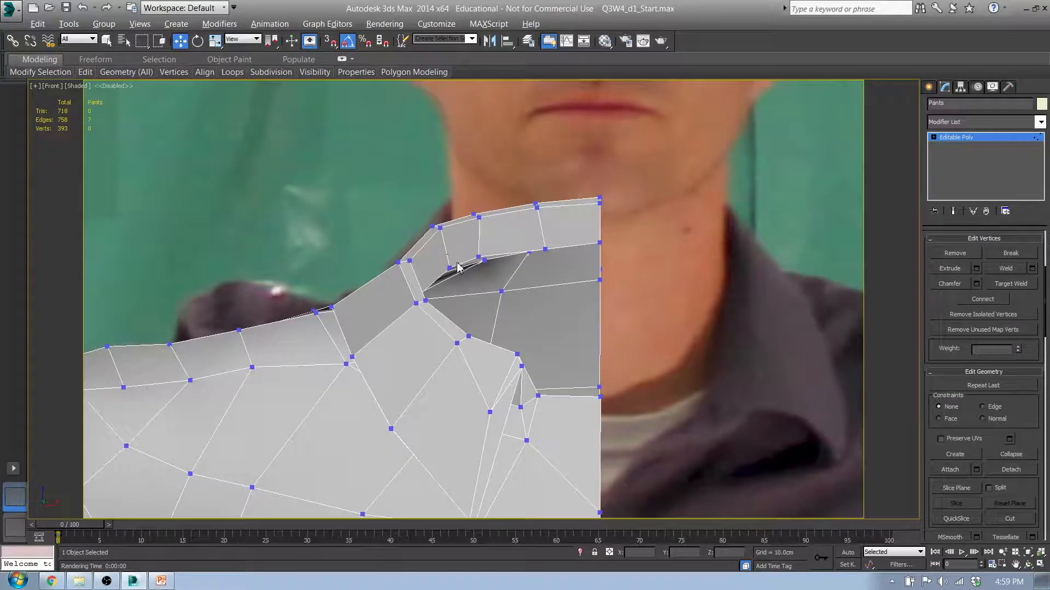
middle_click_drag(457, 267, 472, 300)
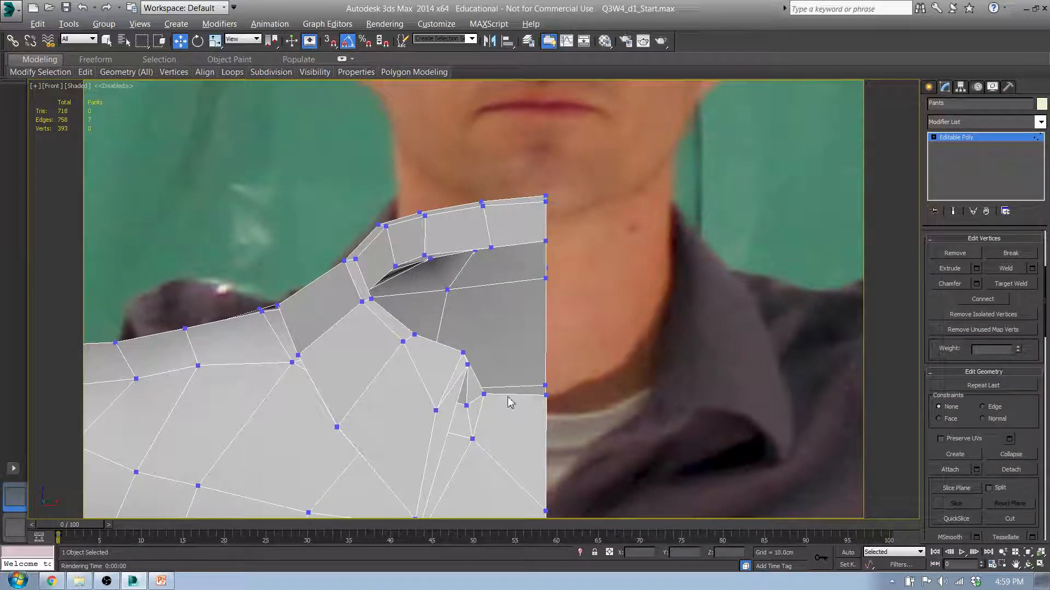
middle_click_drag(562, 402, 534, 399)
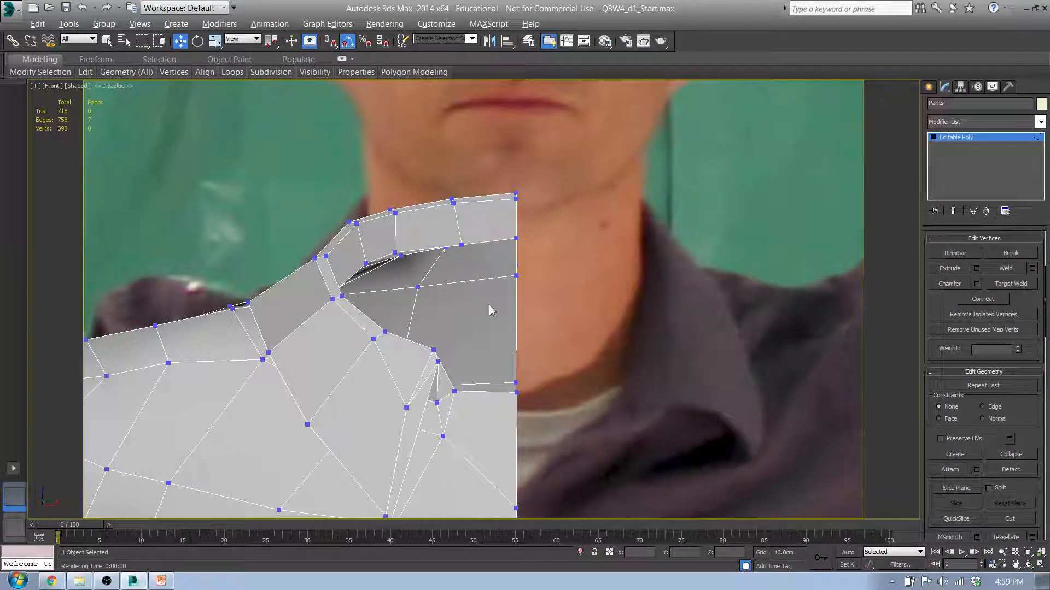
Select the open border running around the neck opening and centre line, and cap it.
key("4")
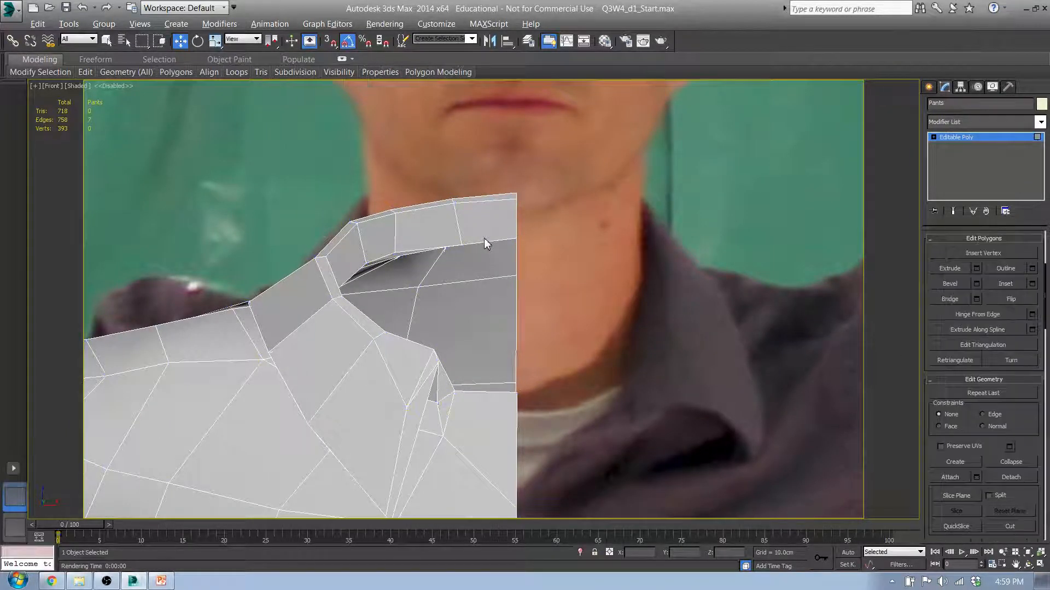
left_click(482, 246)
key("3")
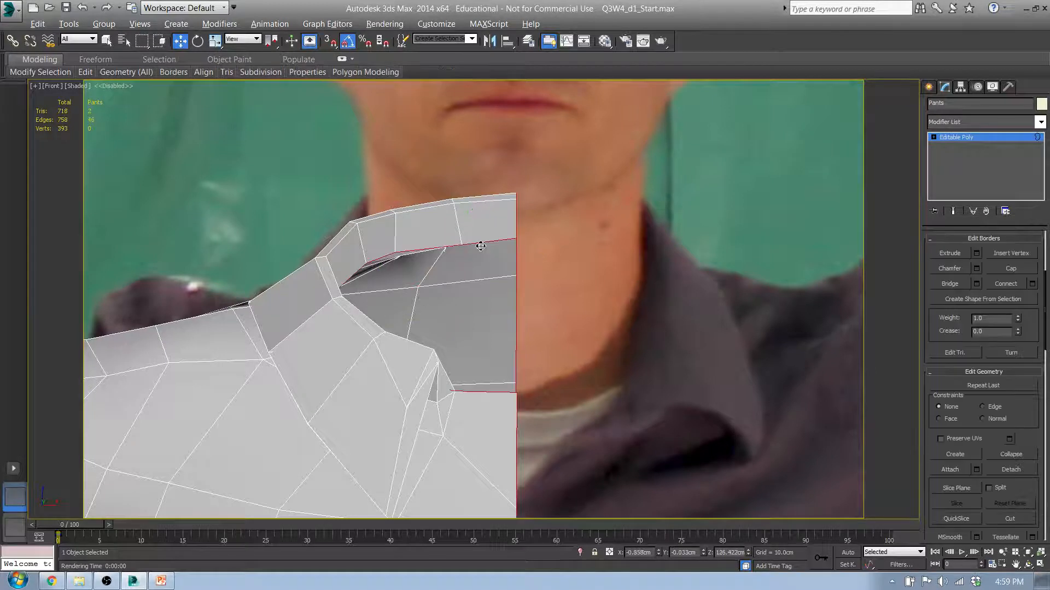
left_click(1006, 269)
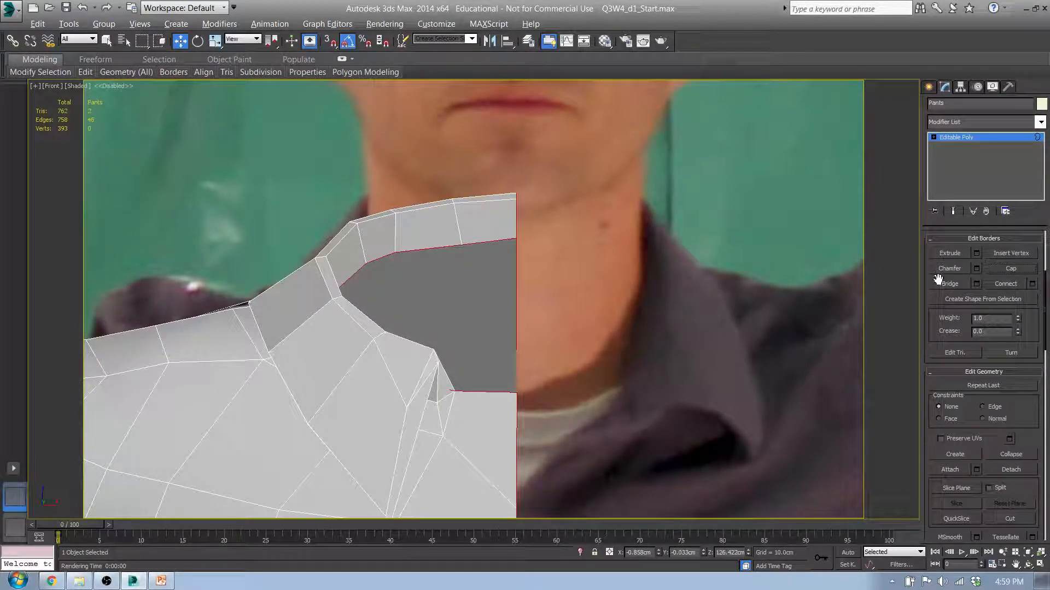
Connect the centre-line vertices at the back and front of the neck opening with an edge across the cap.
key("1")
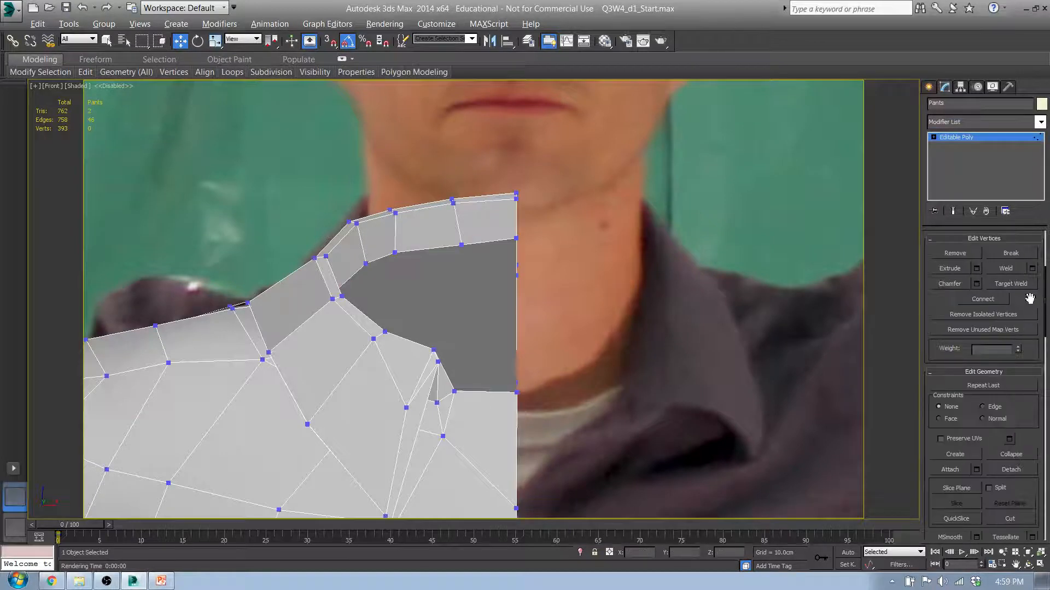
left_click(516, 239)
middle_click_drag(636, 348, 278, 431, "alt")
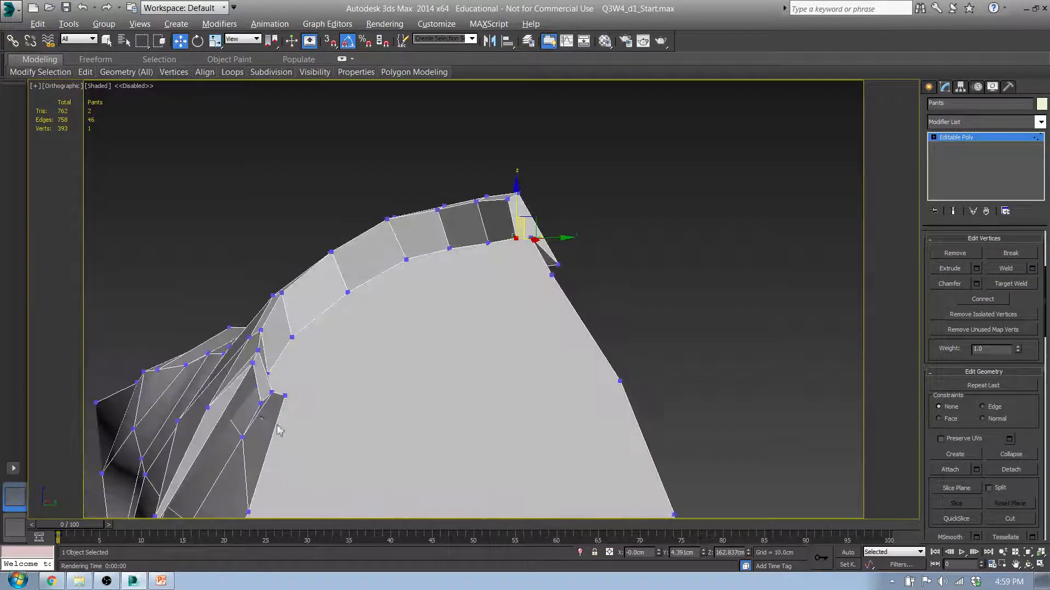
left_click(286, 395, "ctrl")
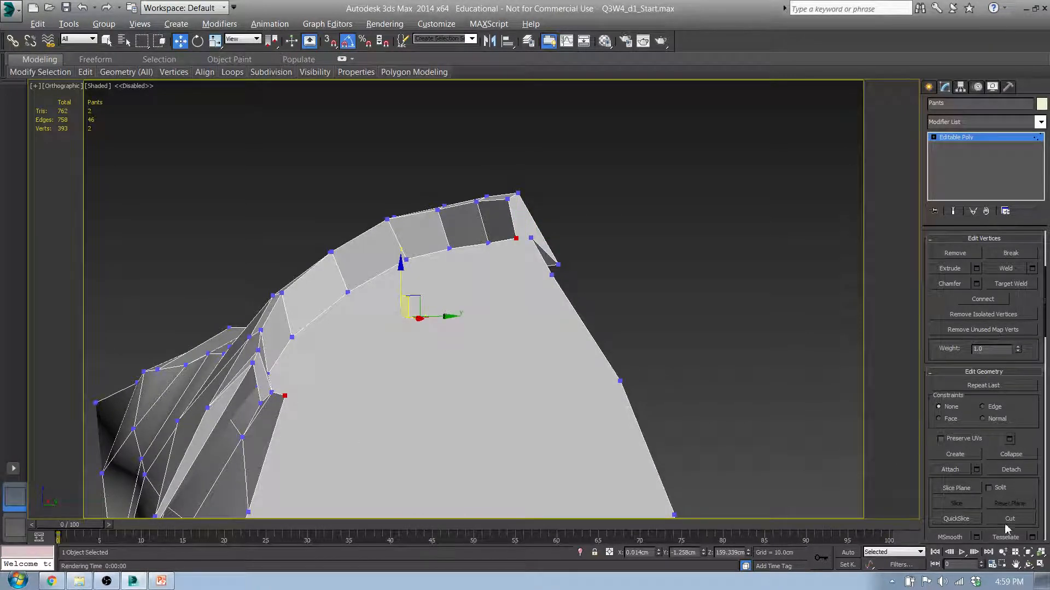
left_click(983, 300)
middle_click_drag(766, 366, 616, 385, "alt")
middle_click_drag(654, 413, 541, 320, "alt")
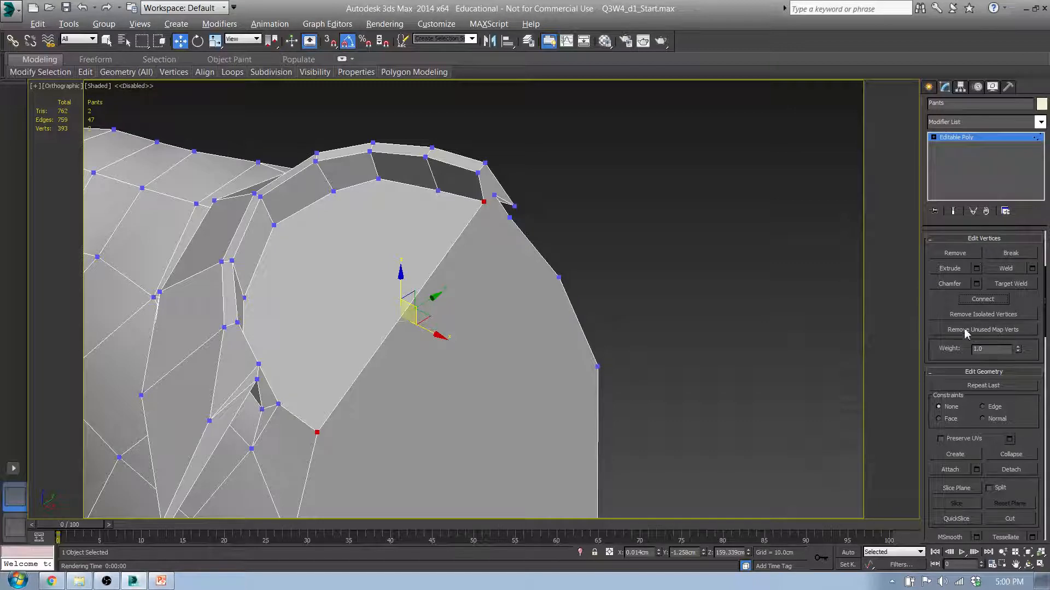
Insert a vertex near the middle of the neck-opening cap polygon to split it into a fan of triangles.
key("4")
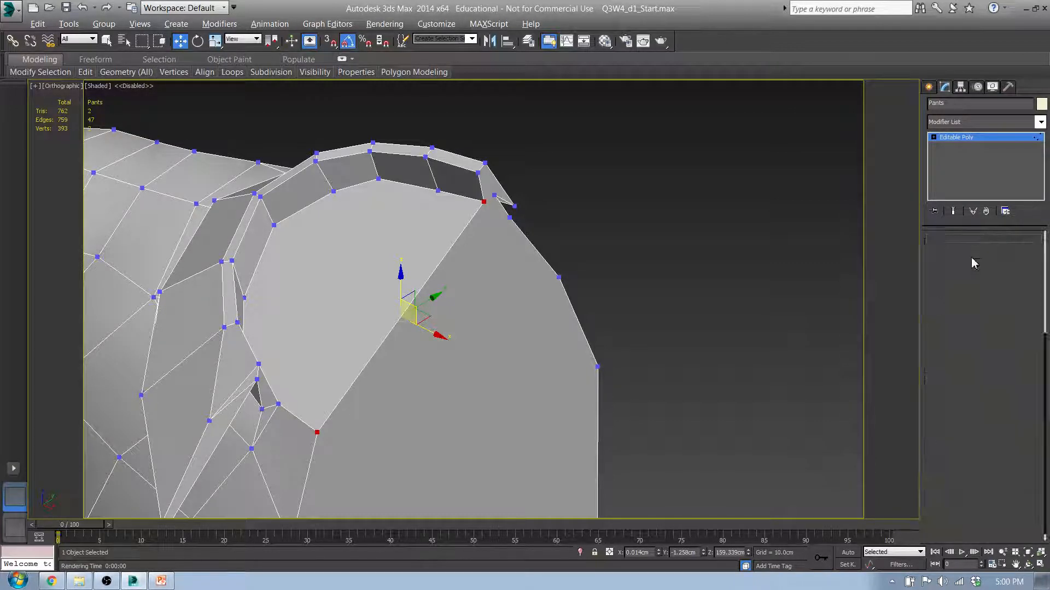
left_click(996, 255)
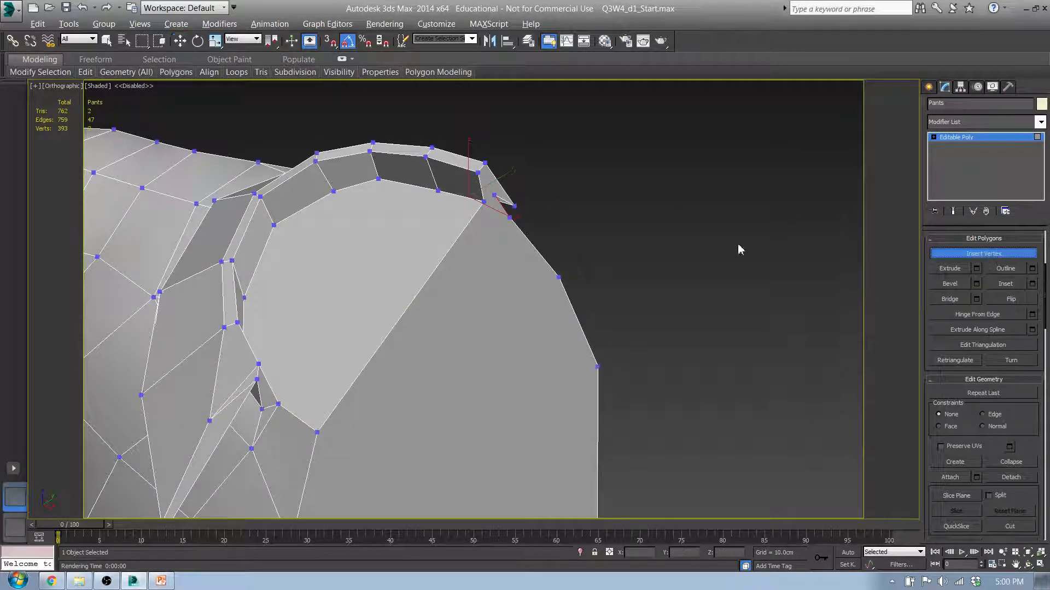
left_click(372, 284)
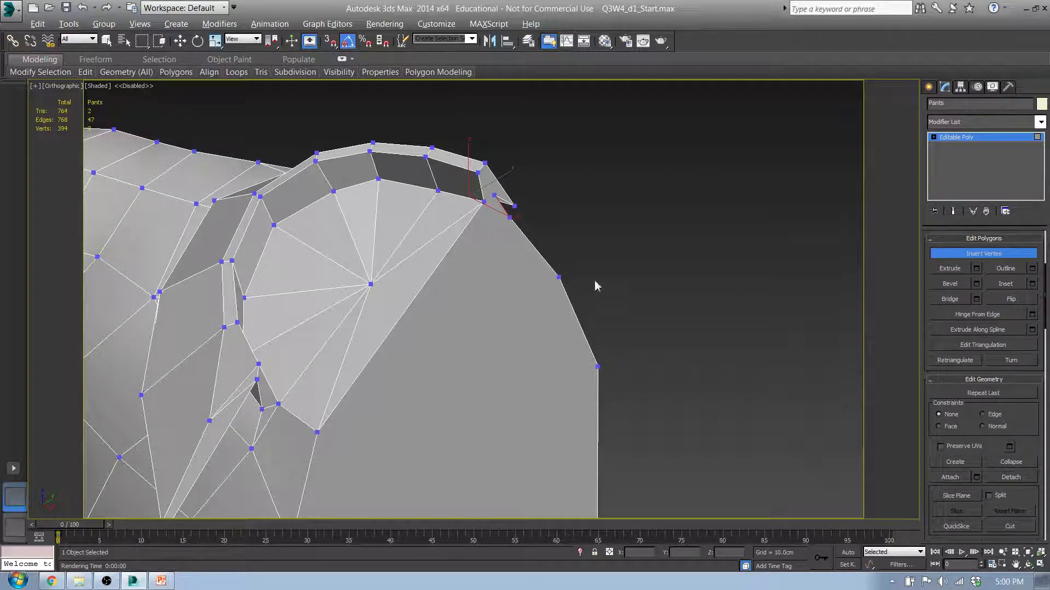
right_click(379, 296)
key("w")
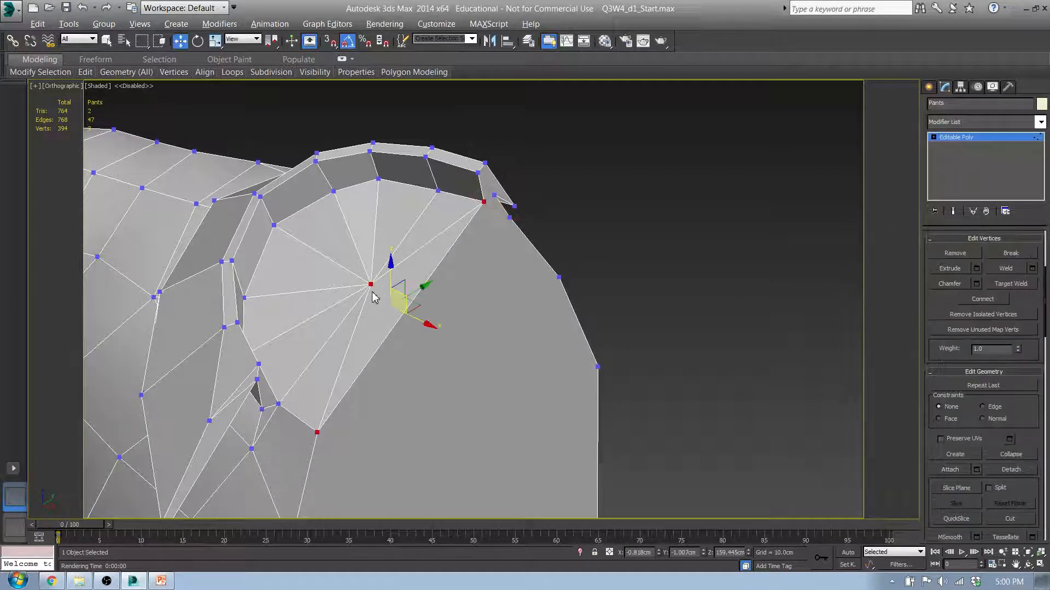
Delete the sliver triangle between the inserted vertex and the centre line, and set that vertex's X position to 0.
key("4")
left_click(380, 310)
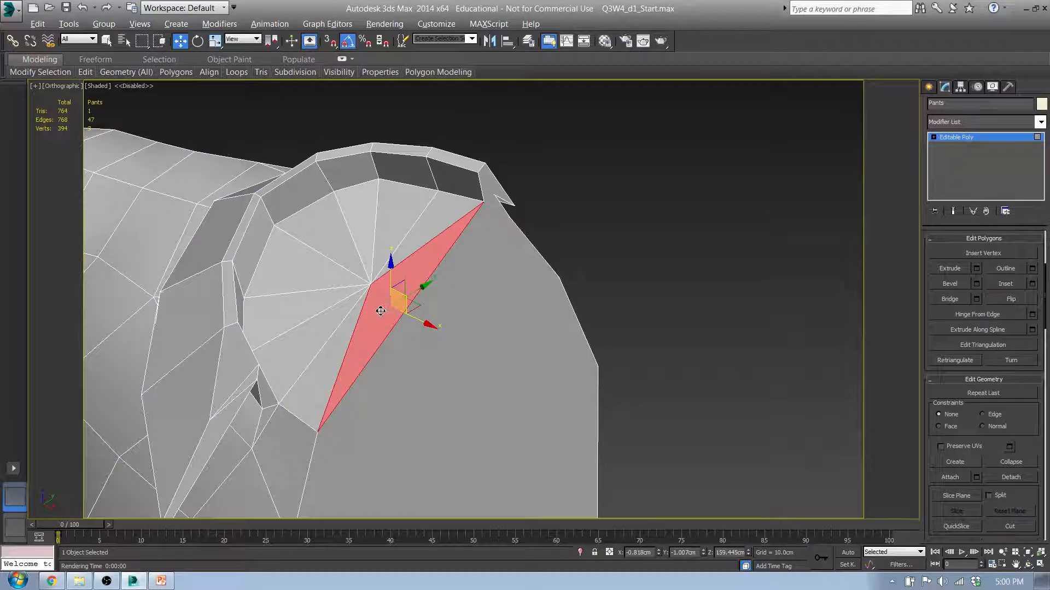
key("Delete")
key("1")
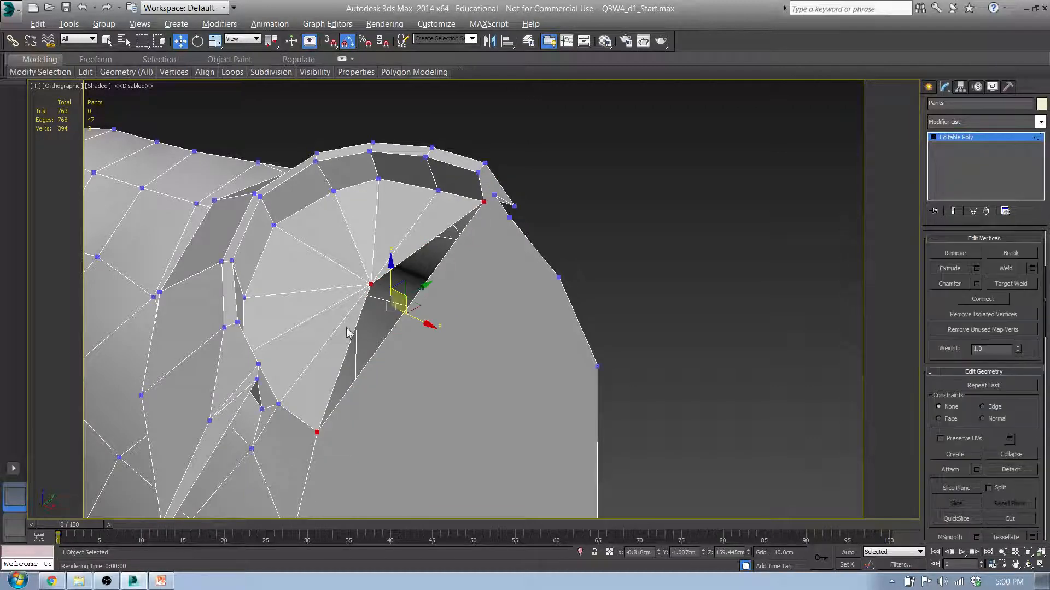
left_click(372, 285)
right_click(658, 553)
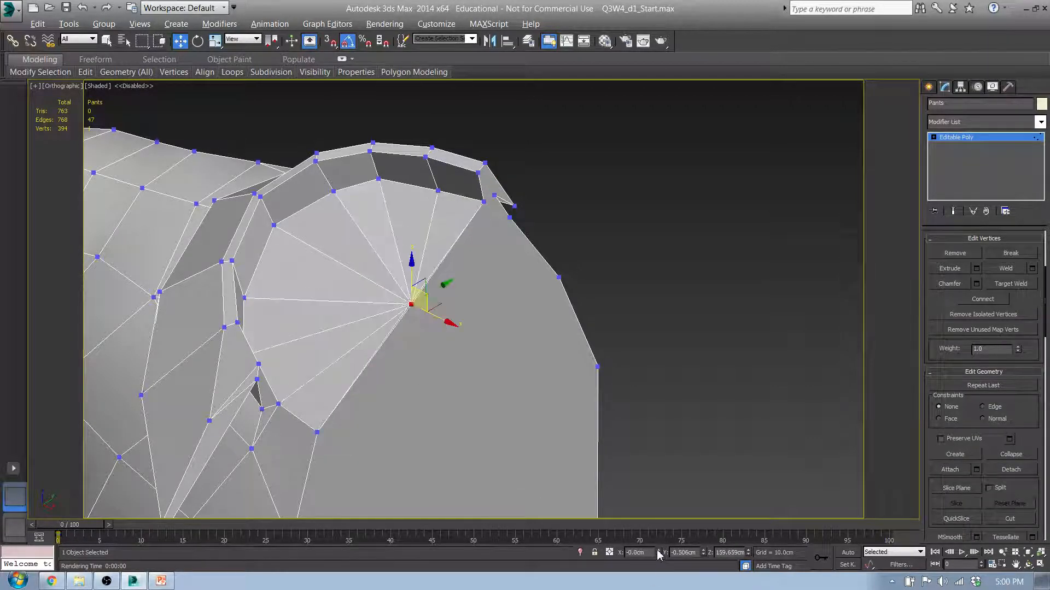
Delete the large cap polygon that closes the body along the centre plane.
middle_click_drag(353, 405, 406, 327)
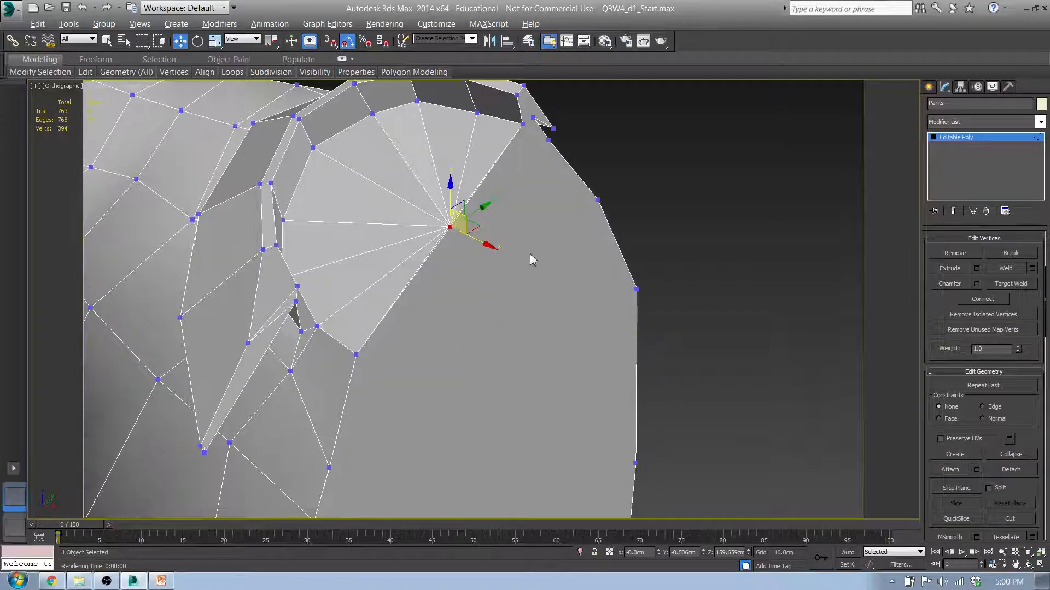
key("4")
left_click(520, 329)
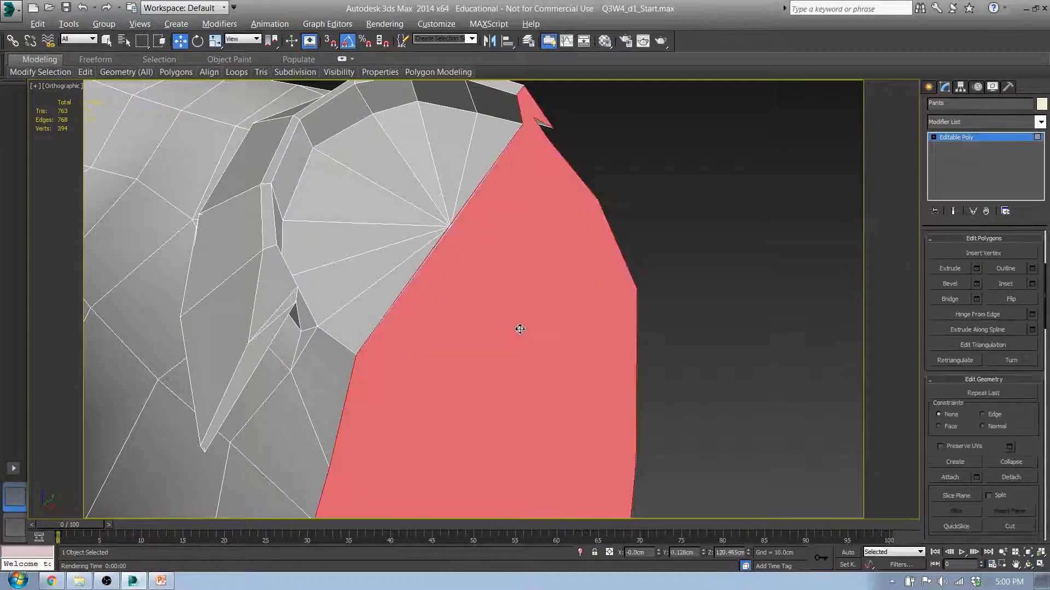
key("Delete")
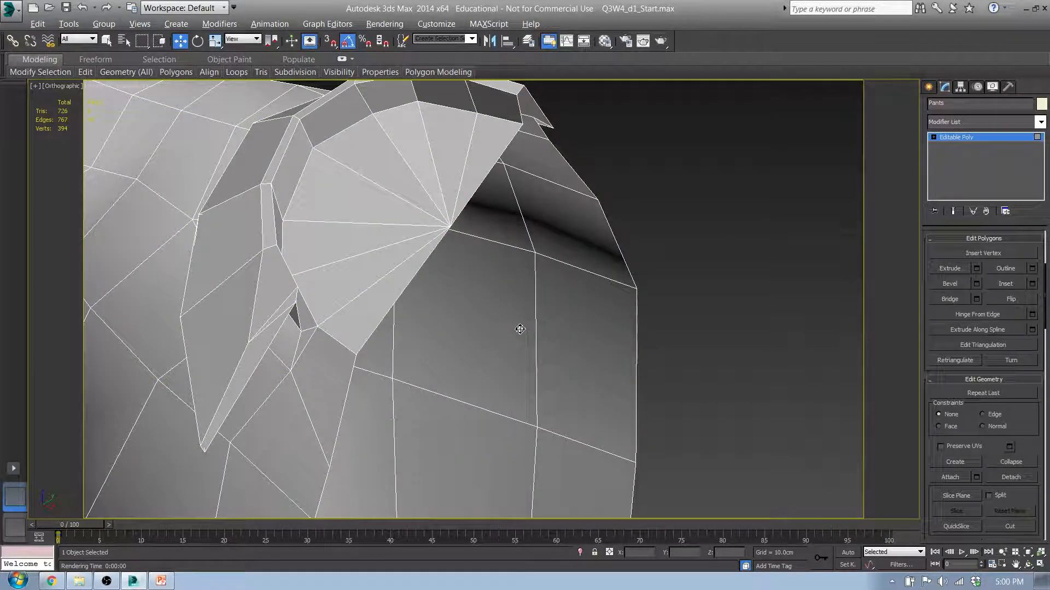
Select all eight triangles filling the neck opening and extrude them upward to start the neck.
left_click(434, 217)
left_click(420, 140, "ctrl")
left_click(445, 134, "ctrl")
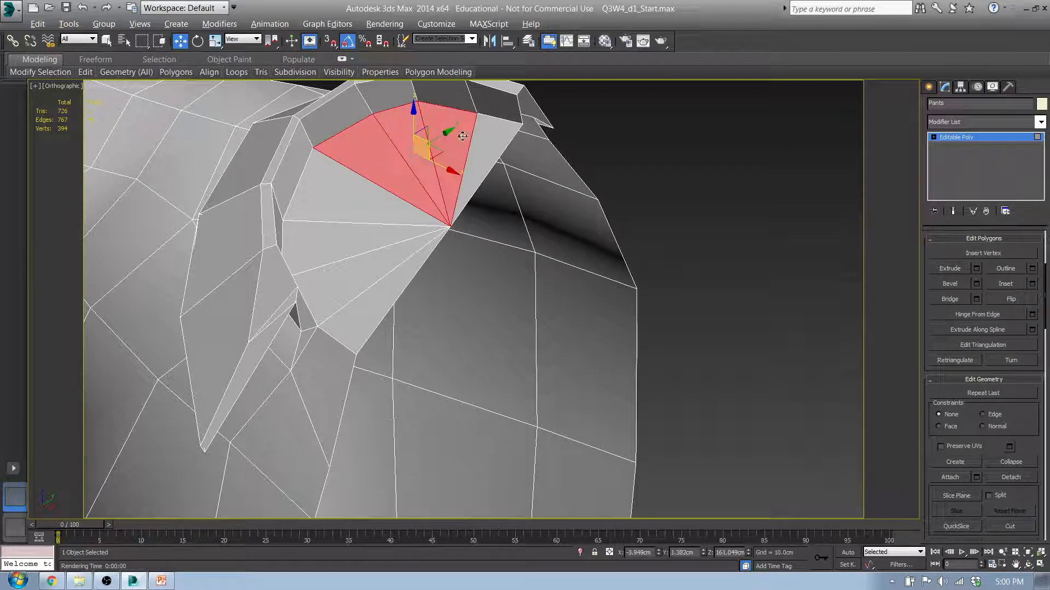
left_click(502, 141, "ctrl")
left_click(344, 219, "ctrl")
left_click(328, 244, "ctrl")
left_click(325, 285, "ctrl")
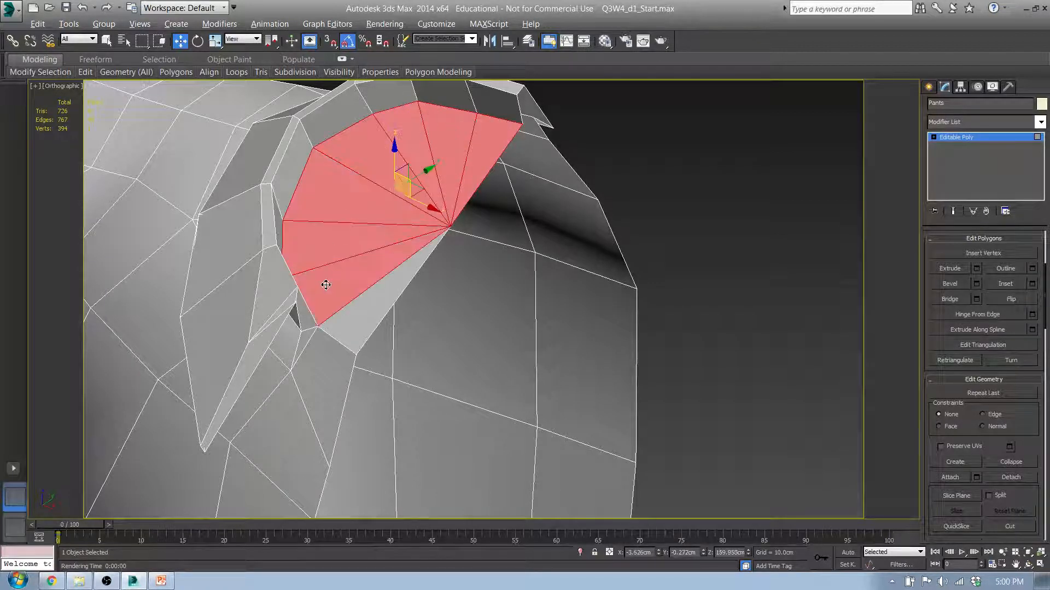
left_click(359, 325, "ctrl")
middle_click_drag(362, 341, 396, 317, "alt")
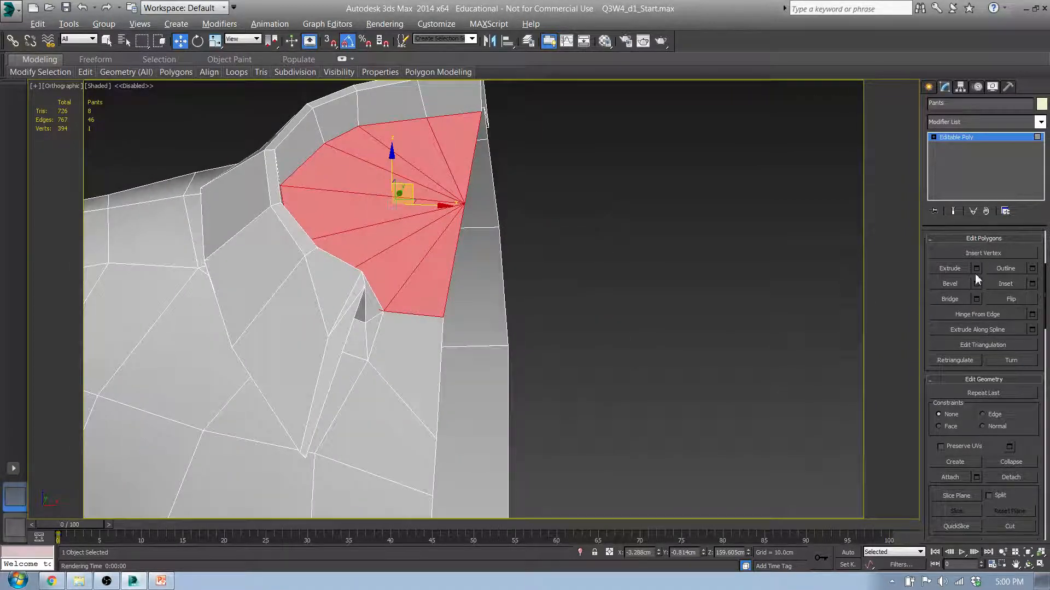
left_click(953, 268)
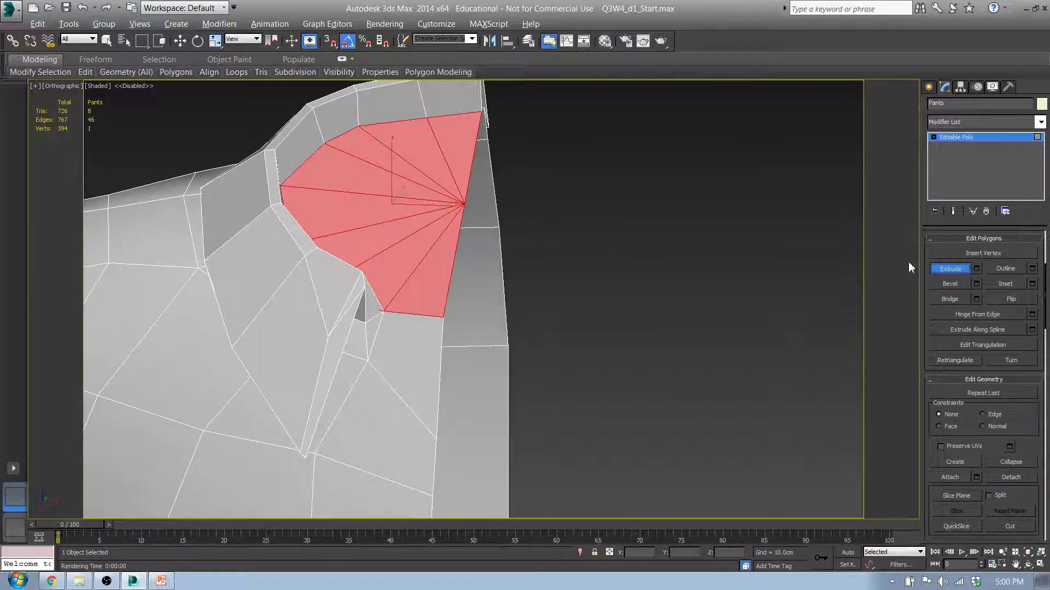
left_click_drag(399, 212, 403, 112)
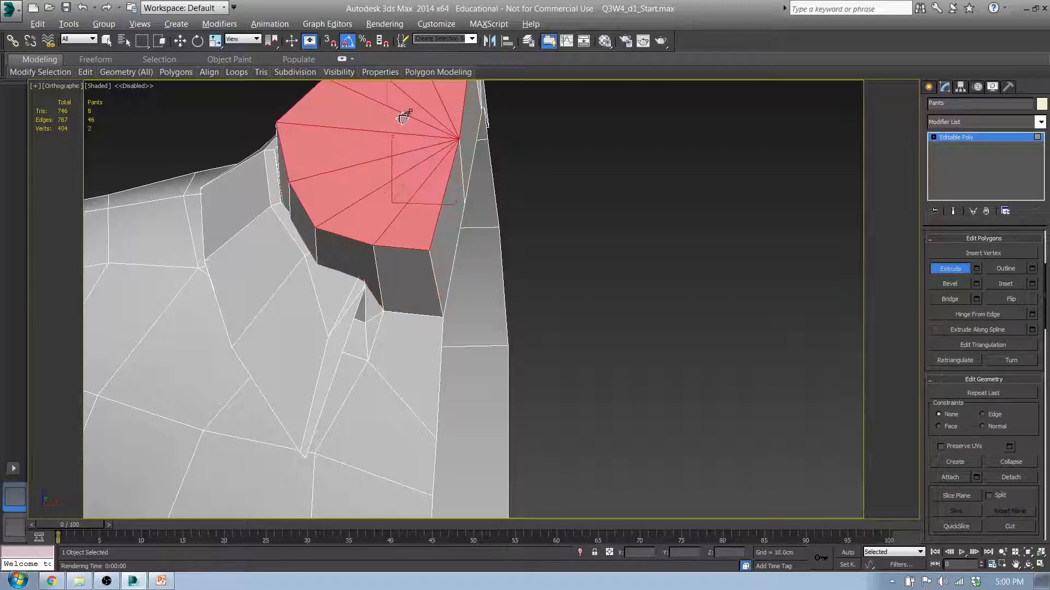
Move the extruded neck cap in the side view to follow the neckline in the reference photo.
middle_click_drag(429, 192, 416, 267)
key("l")
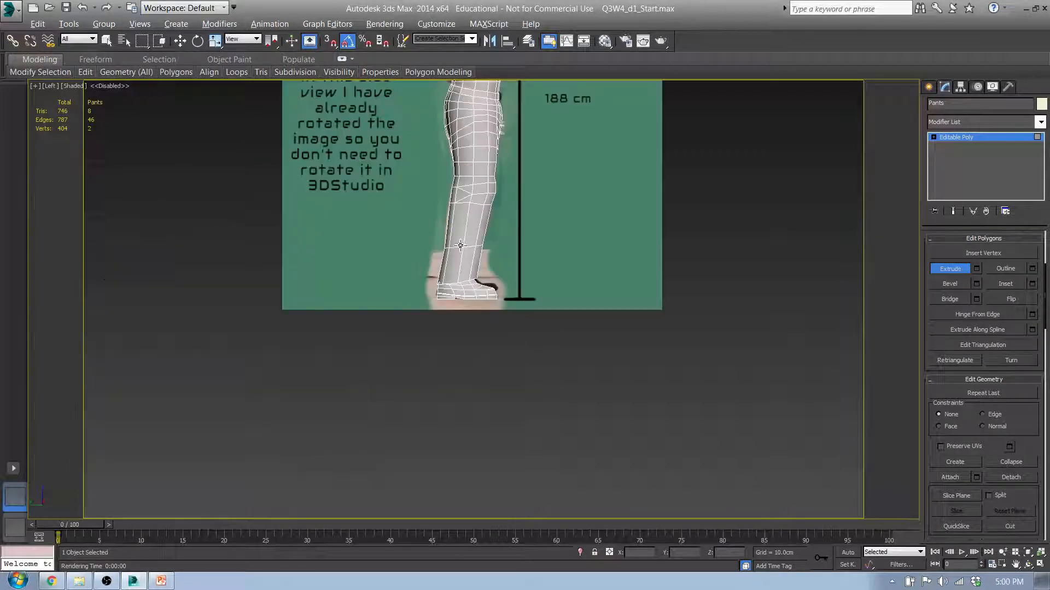
middle_click_drag(521, 182, 482, 472)
scroll(448, 283, "up", 8)
scroll(437, 276, "up", 2)
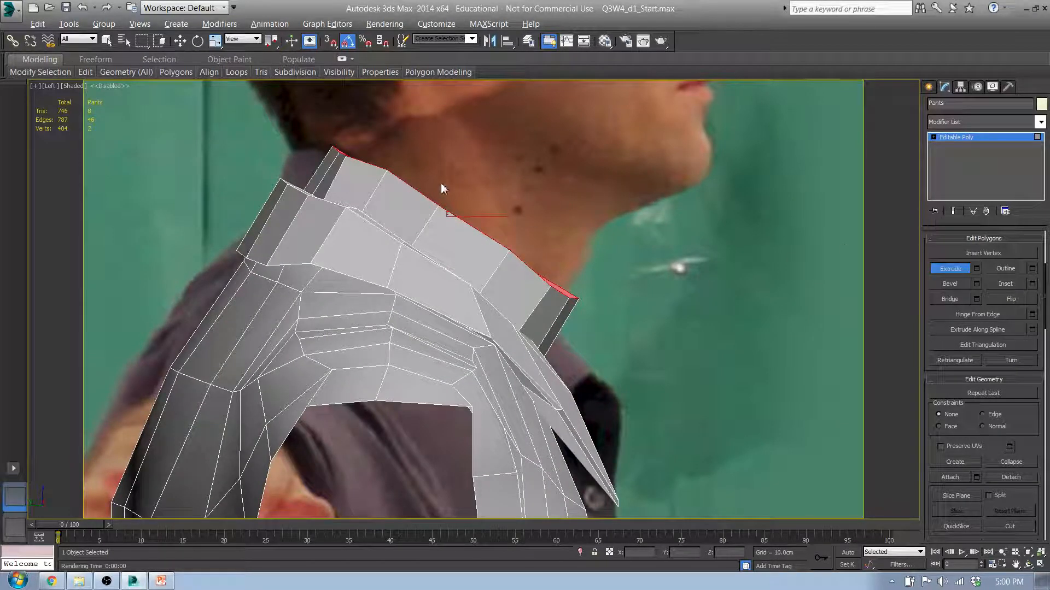
left_click(947, 273)
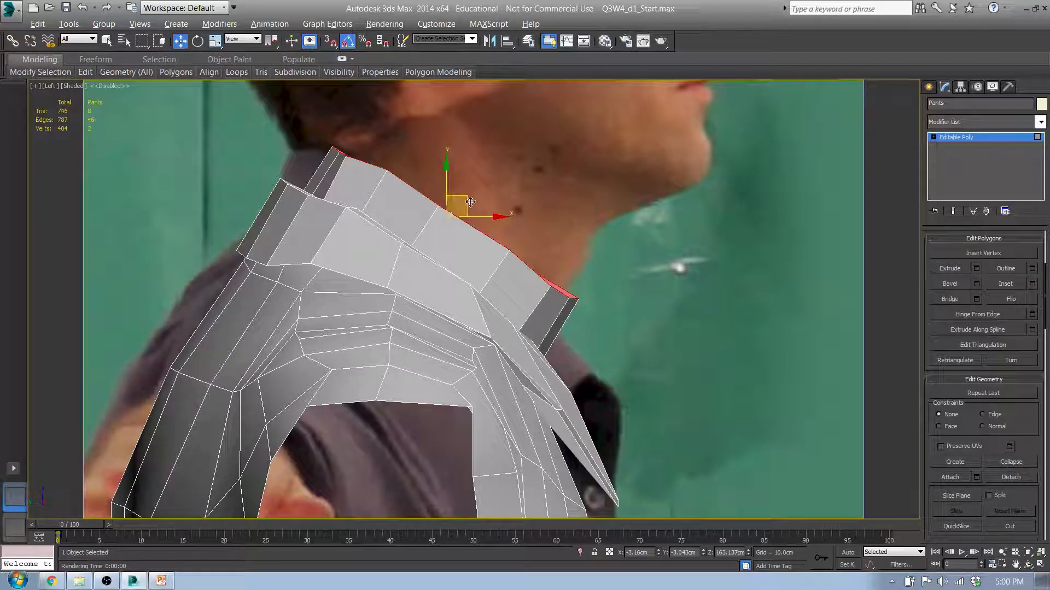
mouse_move(462, 203)
left_mouse_down()
mouse_move(435, 192)
mouse_move(446, 191)
left_mouse_up()
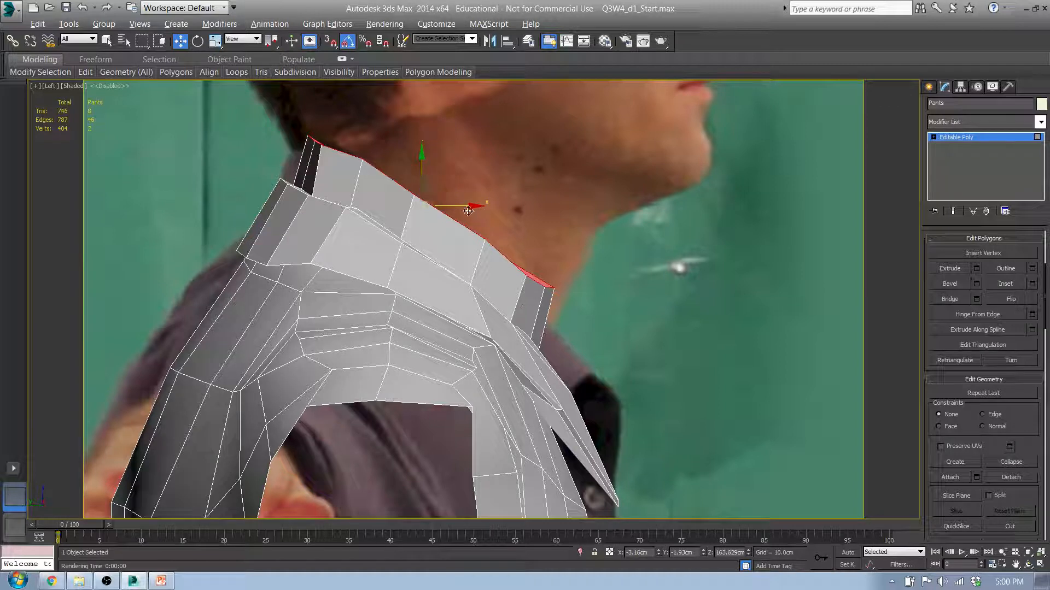
Switch the reference coordinate system to Local and scale the neck cap to fit the neck in the front view.
left_click(126, 72)
left_click(93, 95)
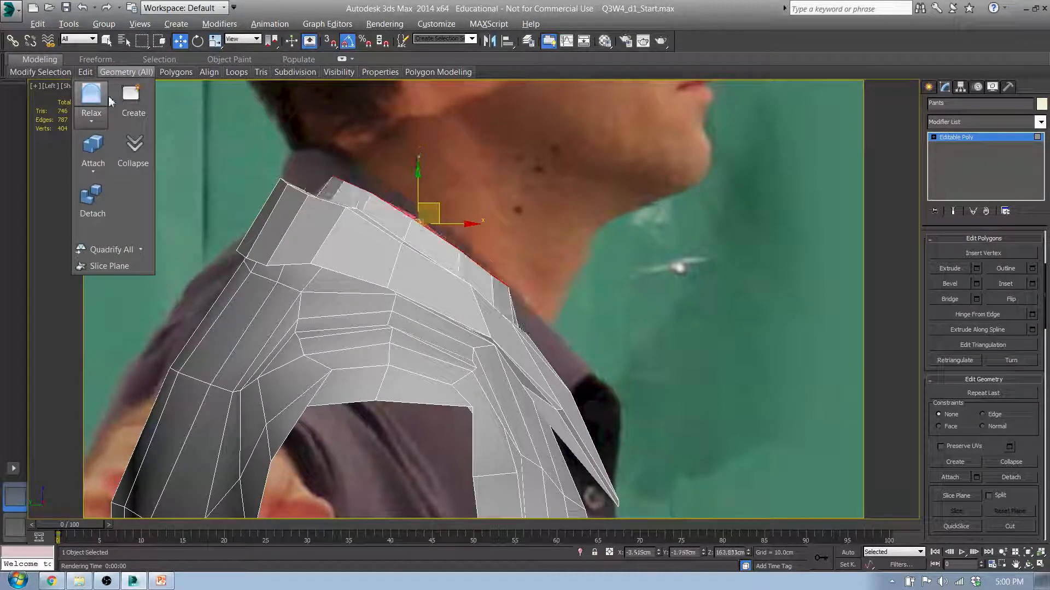
key("r")
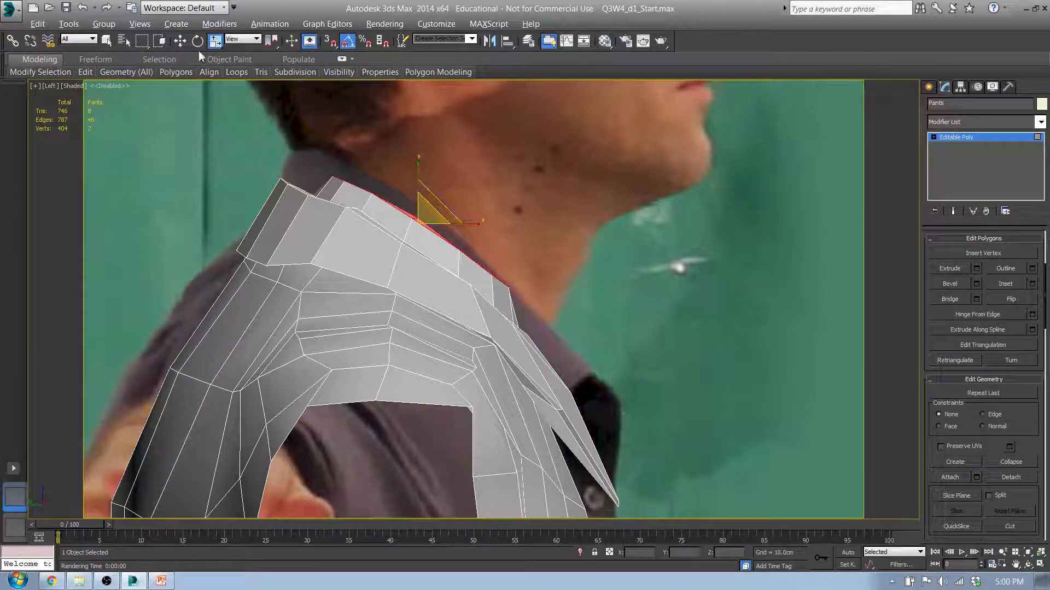
left_click(243, 39)
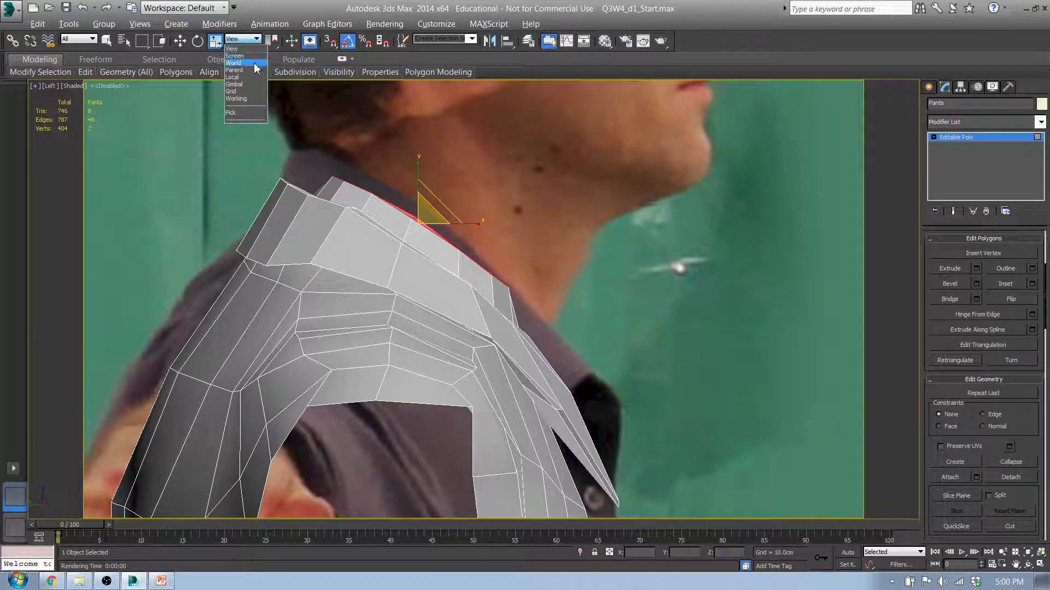
left_click(246, 77)
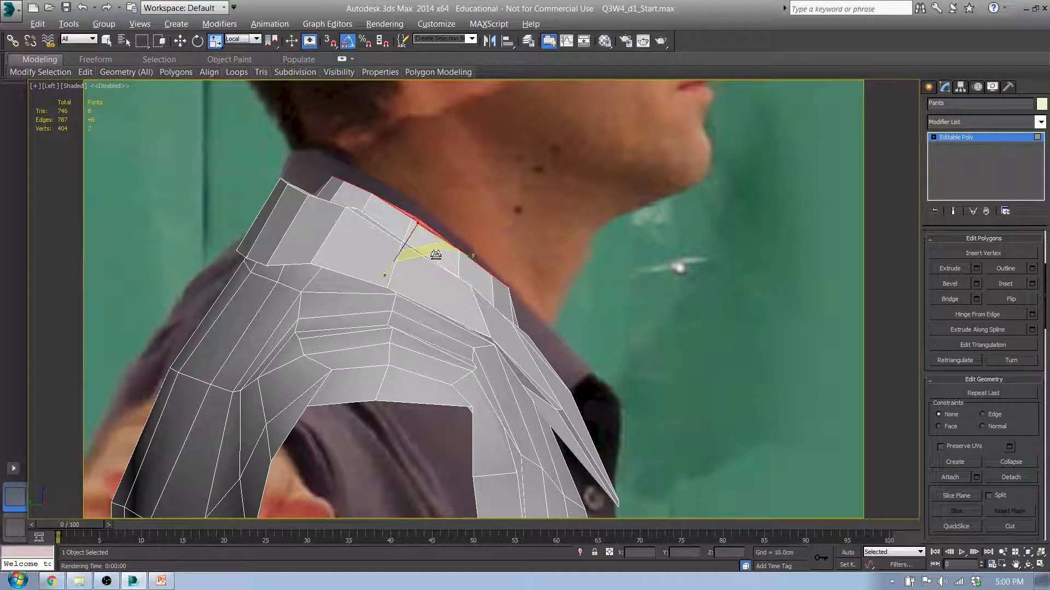
middle_click_drag(468, 234, 373, 192, "alt")
key("f")
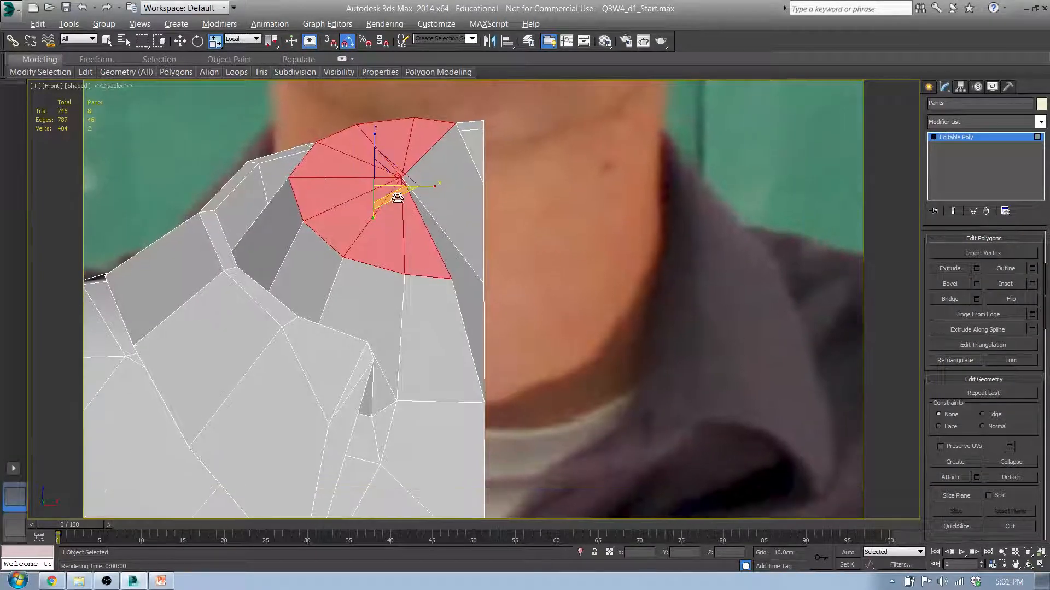
left_click_drag(397, 198, 417, 211)
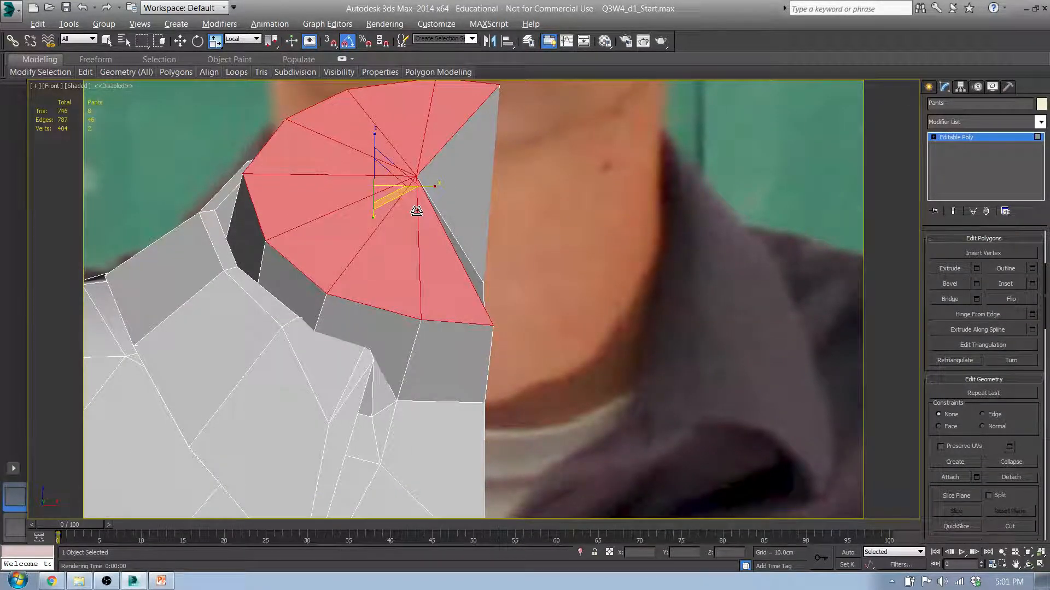
Scale the neck cap down slightly in the side view and move it forward and up along the reference neck.
key("l")
middle_click_drag(501, 120, 437, 320)
scroll(412, 268, "up", 8)
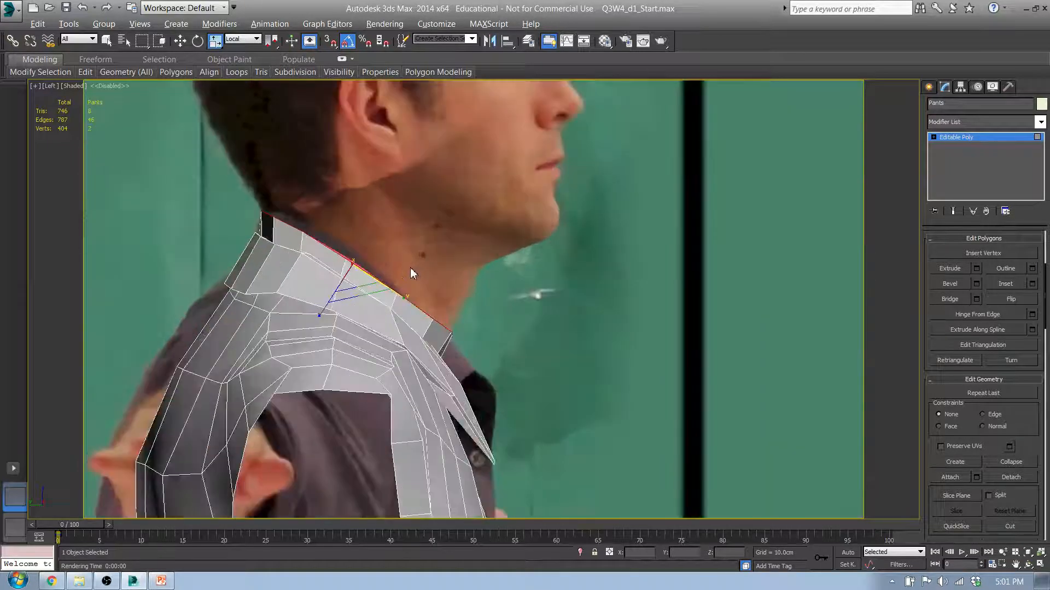
left_click_drag(371, 280, 369, 286)
key("w")
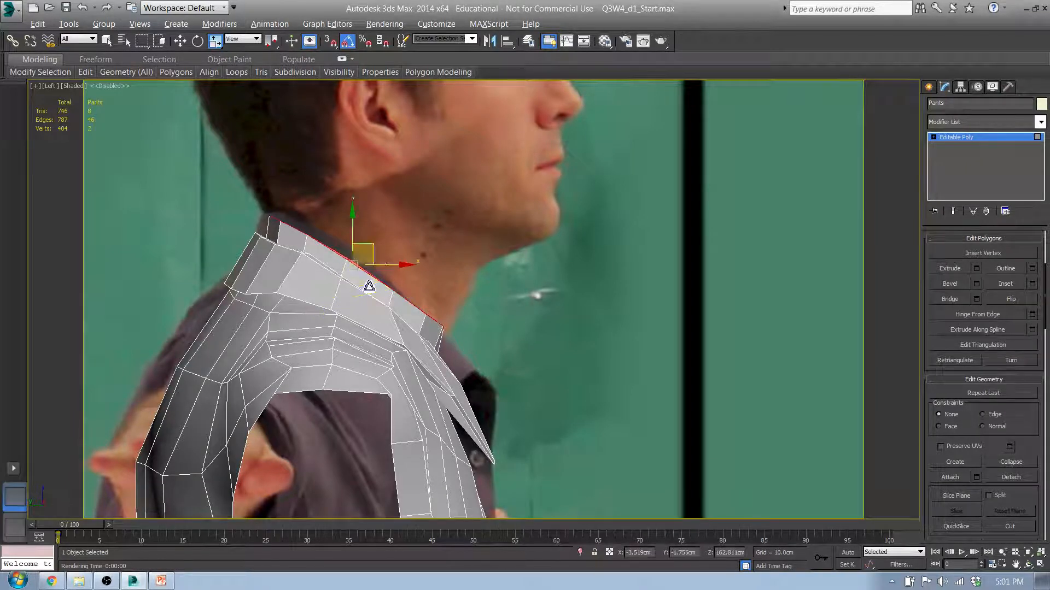
left_click_drag(374, 247, 390, 244)
Select the vertex at the centre of the neck cap's triangle fan and set its X position to 0.
middle_click_drag(390, 245, 369, 322, "alt")
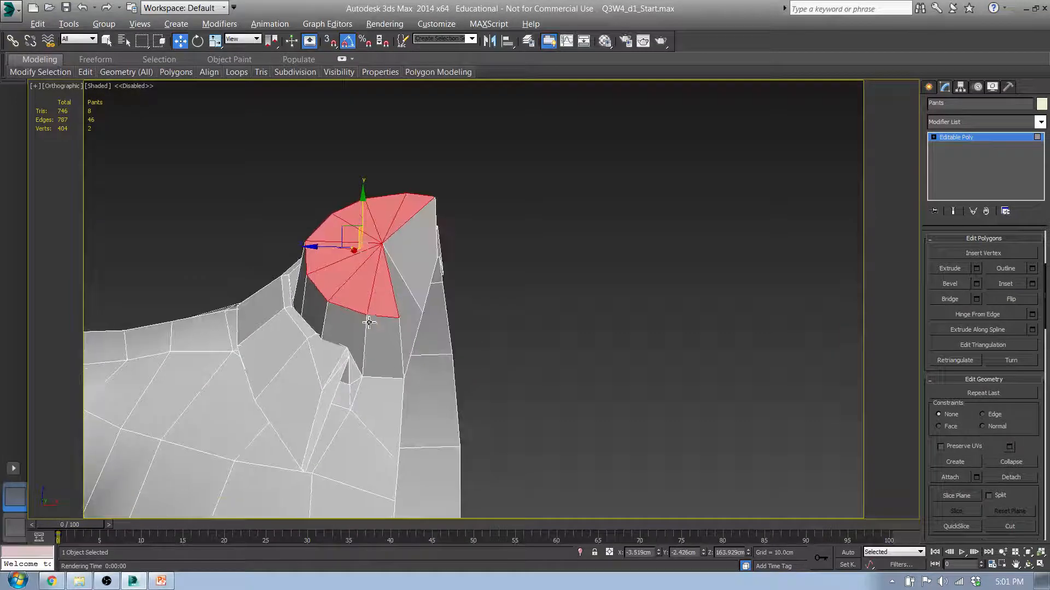
key("f")
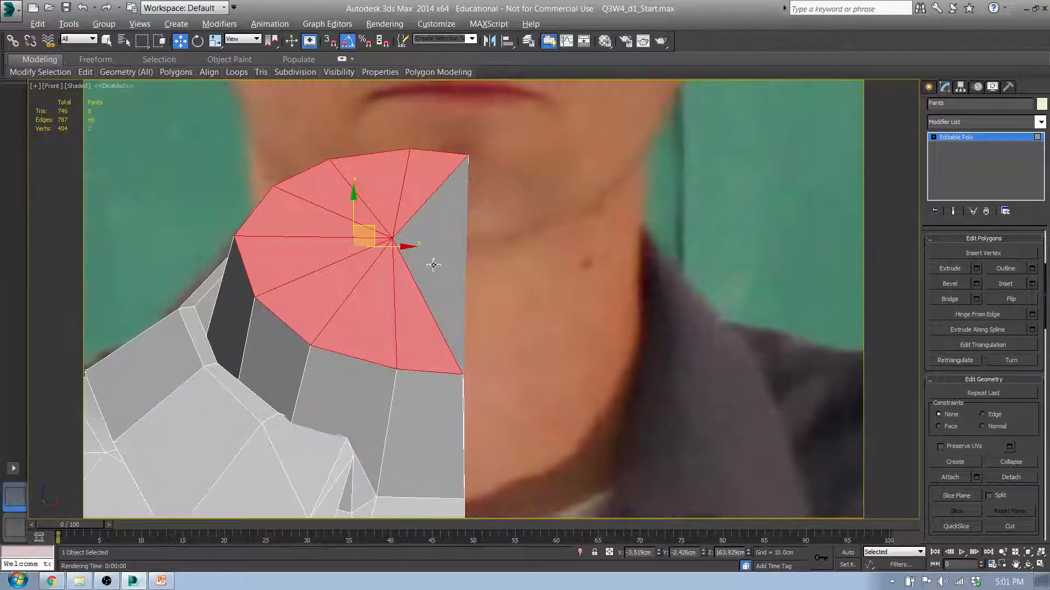
left_click(396, 238)
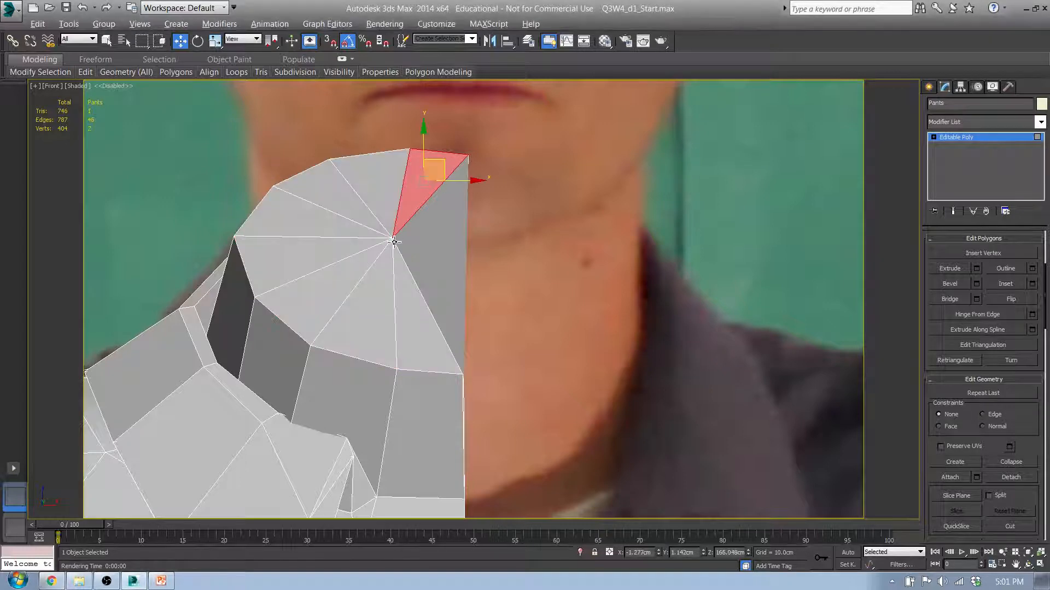
key("1")
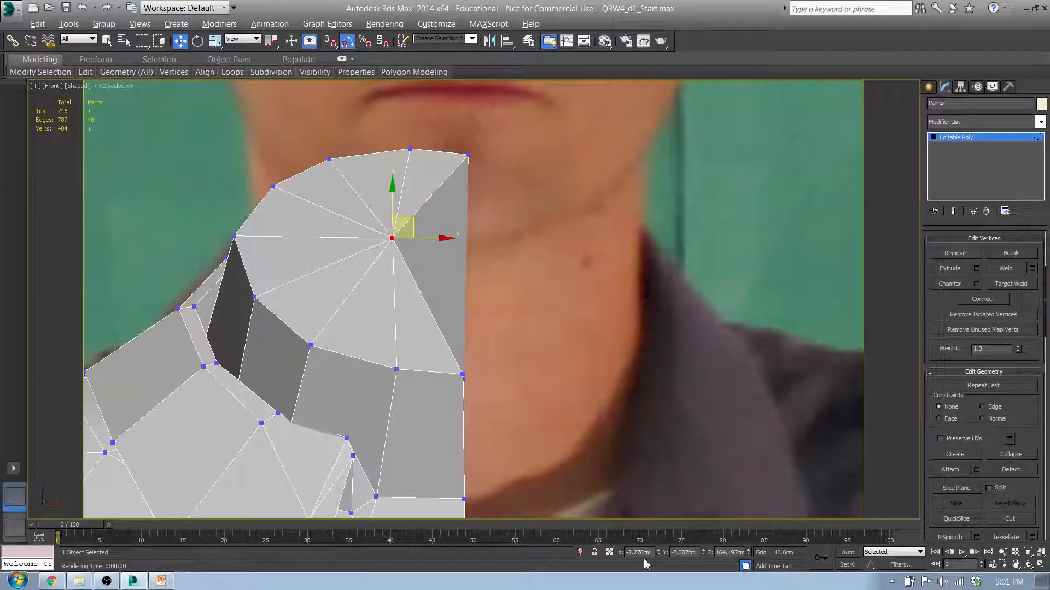
right_click(659, 553)
middle_click_drag(656, 468, 596, 465, "alt")
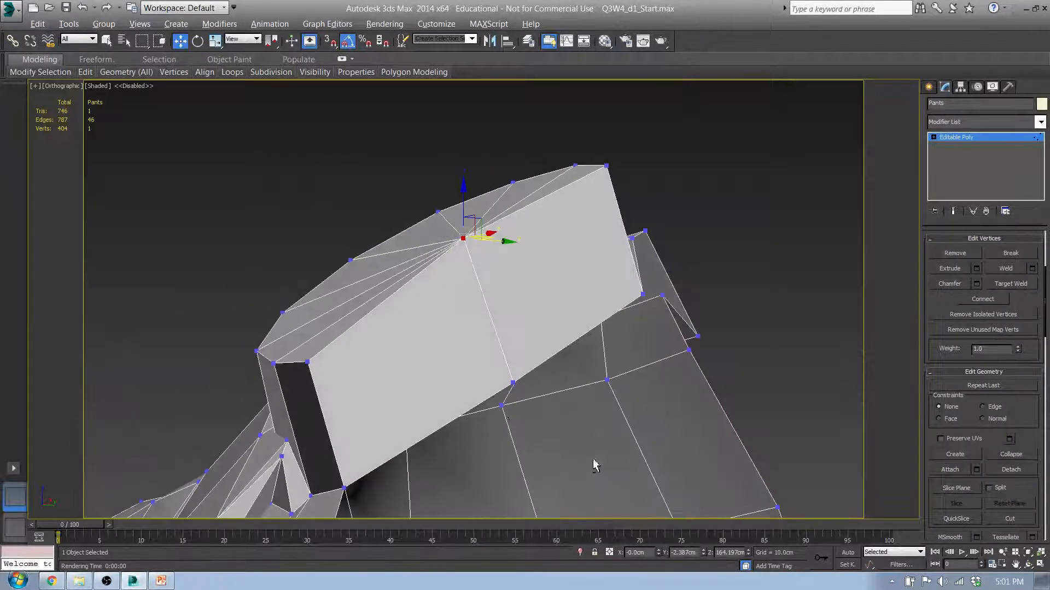
Delete the two inner wall polygons that close the neck extrusion along the centre plane.
key("4")
left_click(440, 388)
key("Delete")
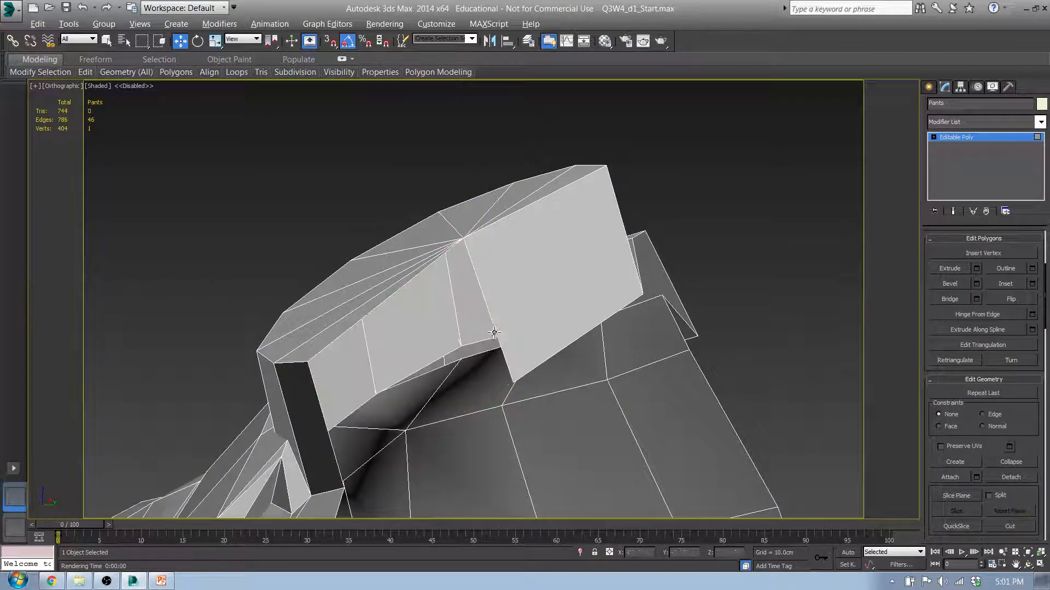
middle_click_drag(460, 374, 379, 374)
key("f")
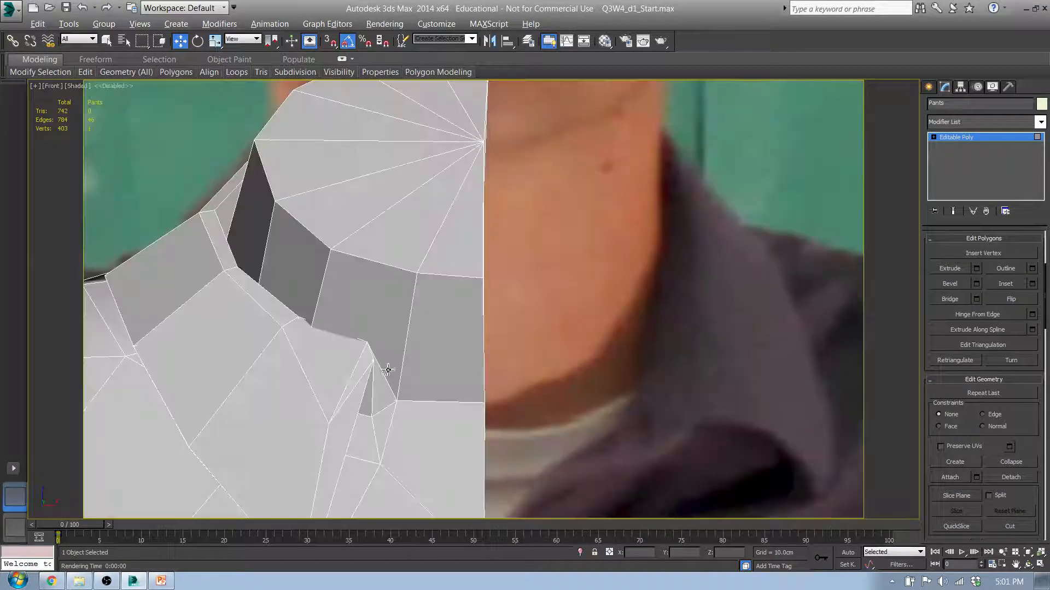
Move the two vertices at the collar's front corner downward and slightly outward.
left_click(322, 330)
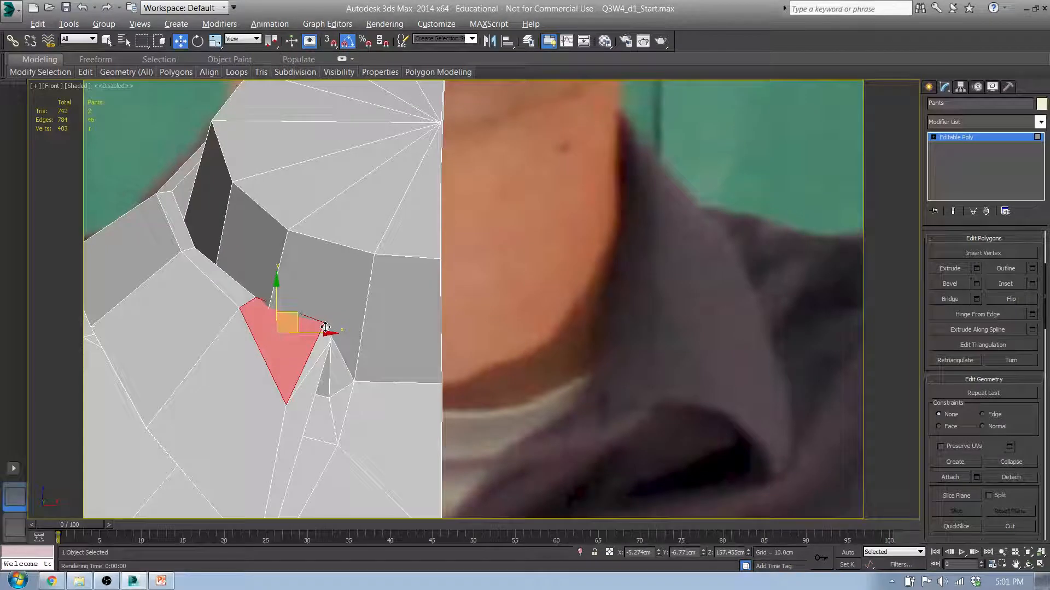
key("1")
left_click(326, 324)
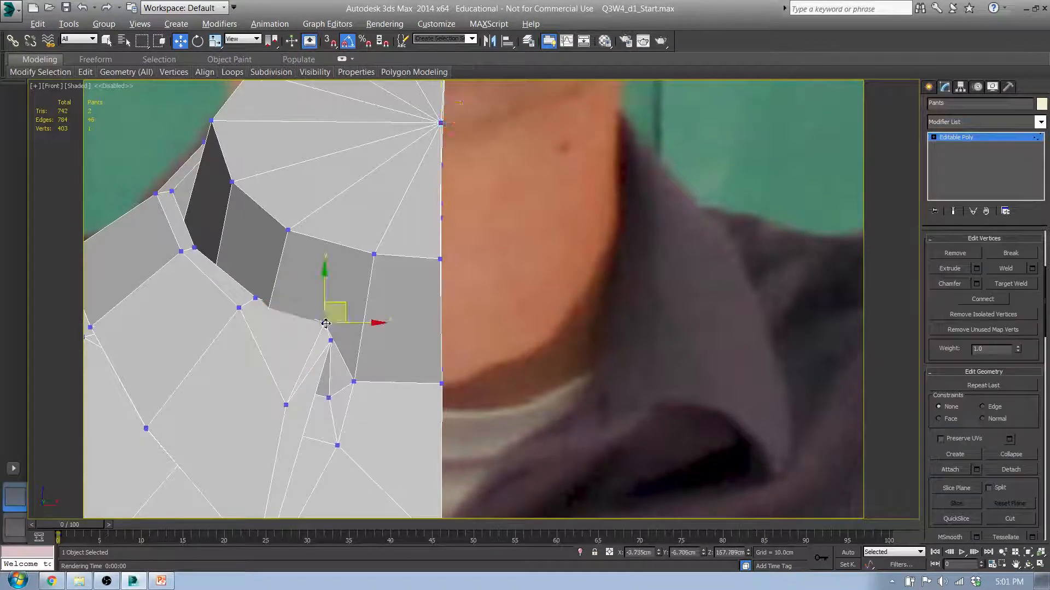
left_click_drag(345, 306, 339, 362)
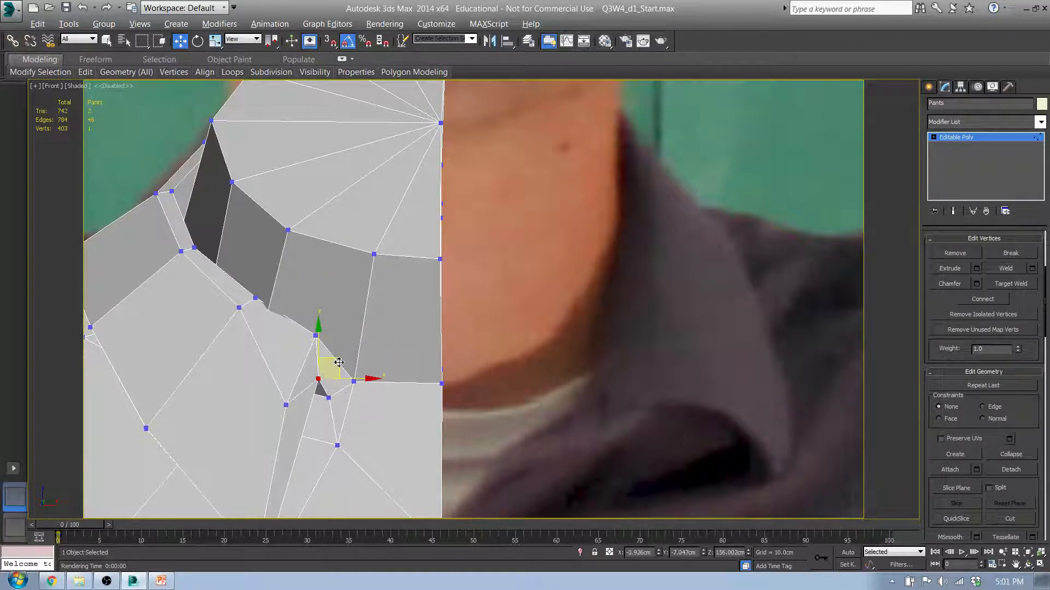
Pull the pair of vertices along the collar's inner edge and the front corner vertex outward from the neck.
left_click(255, 299)
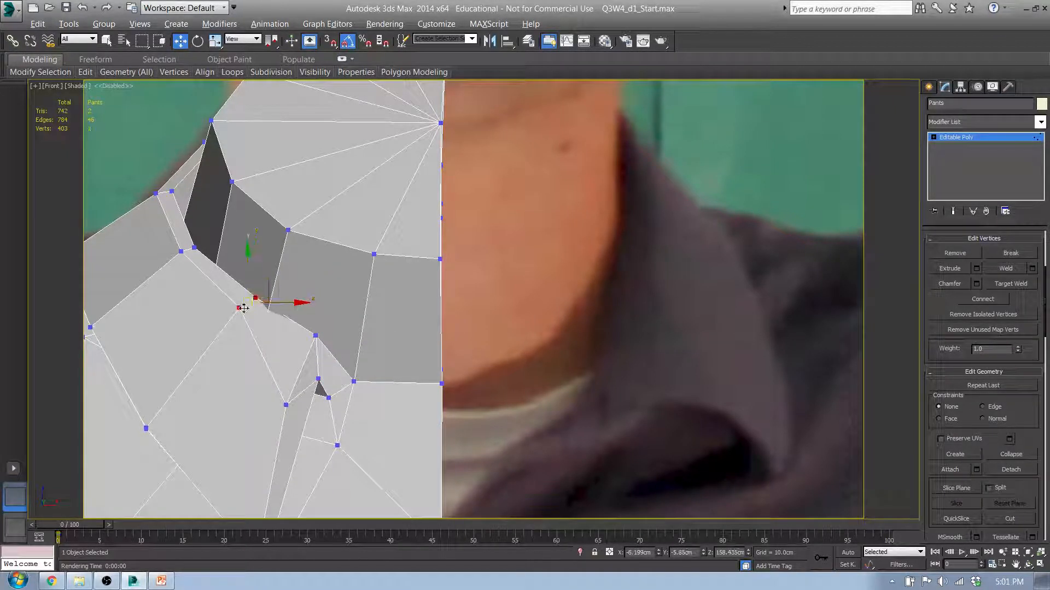
middle_click_drag(259, 300, 269, 344, "alt")
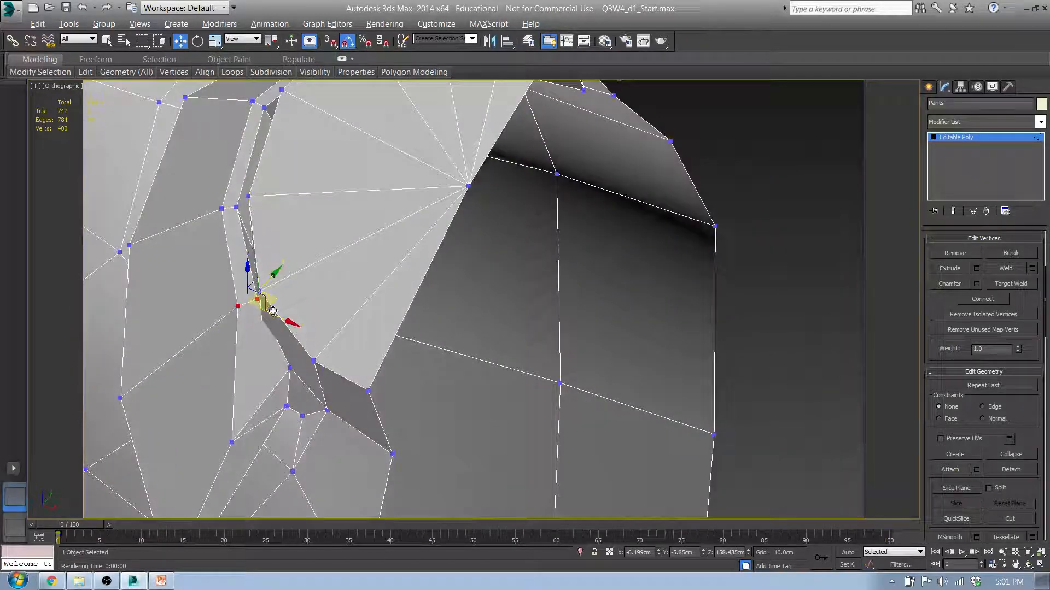
left_click_drag(276, 298, 260, 312)
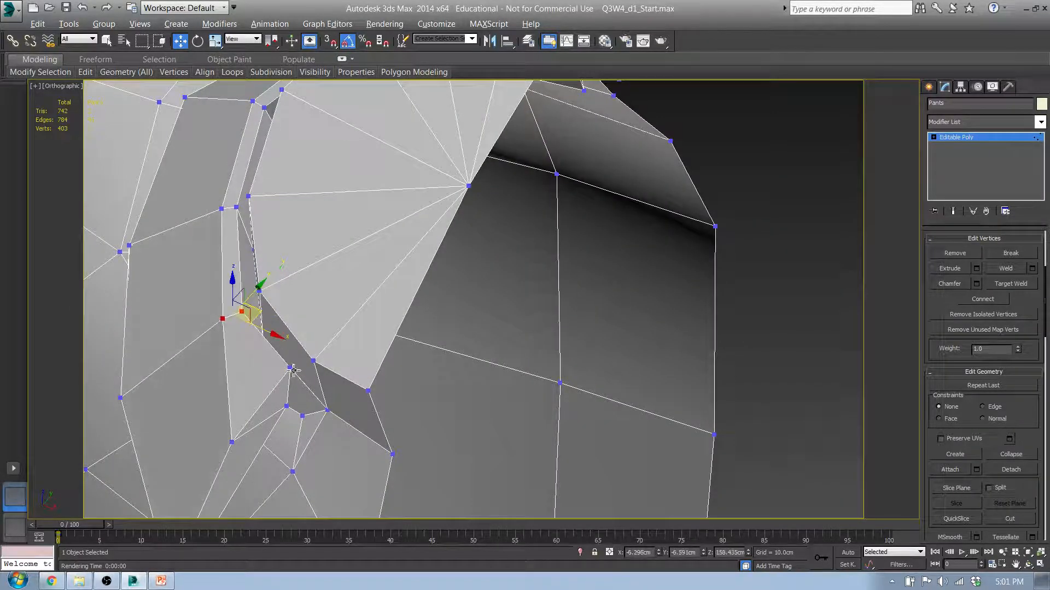
left_click(290, 369)
left_click_drag(315, 349, 277, 389)
mouse_move(284, 399)
middle_mouse_down("alt")
mouse_move(317, 429)
mouse_move(327, 415)
middle_mouse_up("alt")
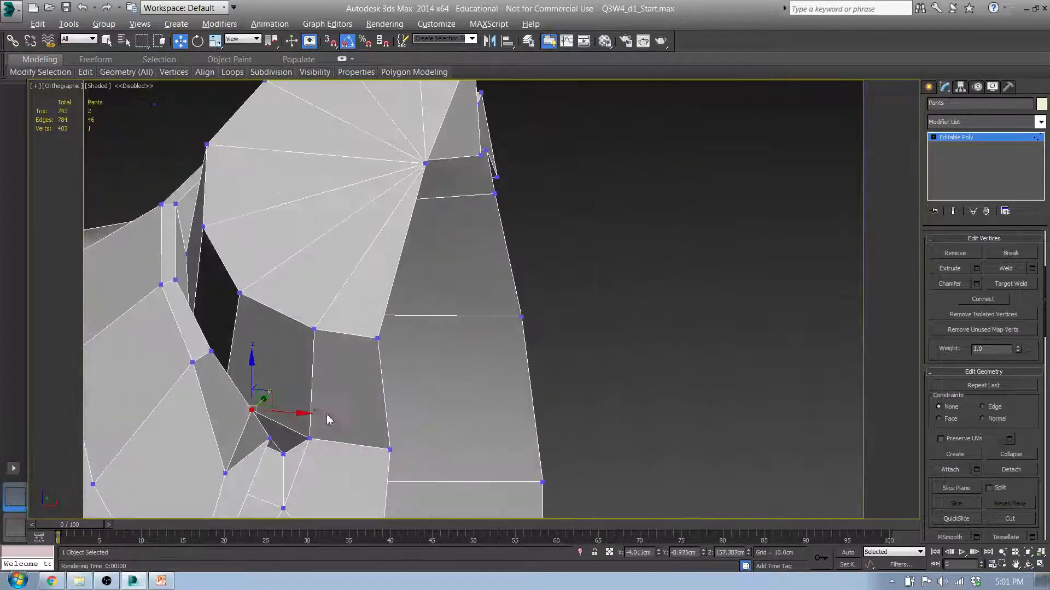
Shift the vertex at the front base of the neck slightly sideways toward the collar.
left_click(310, 440)
left_click_drag(347, 444, 334, 442)
middle_click_drag(340, 489, 265, 416, "alt")
left_click(277, 428)
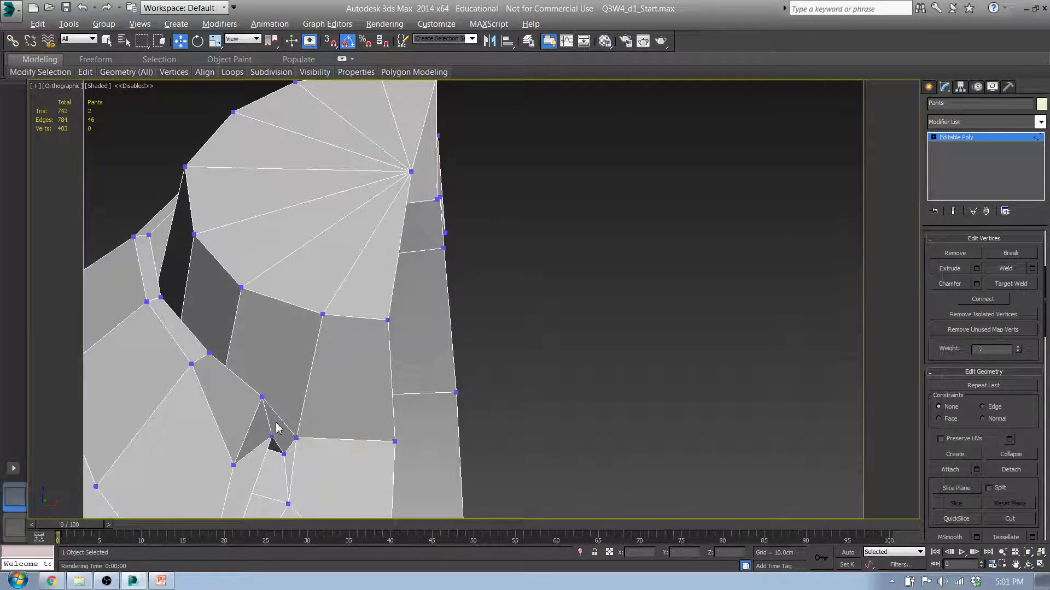
Move the collar's front corner vertex back toward the neck and outward from the centre line.
left_click(262, 397)
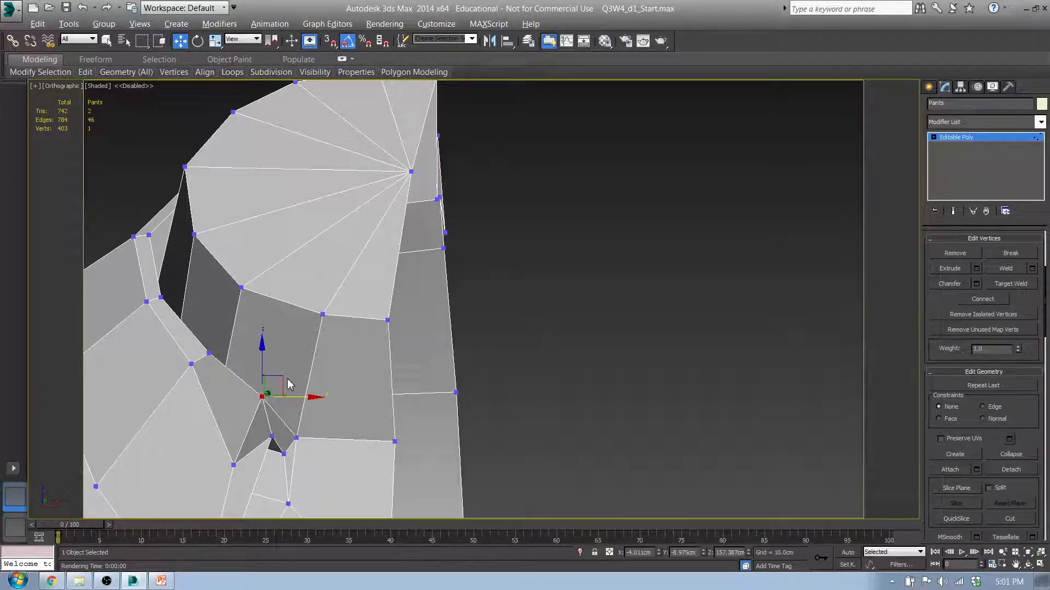
middle_click_drag(290, 384, 270, 383, "alt")
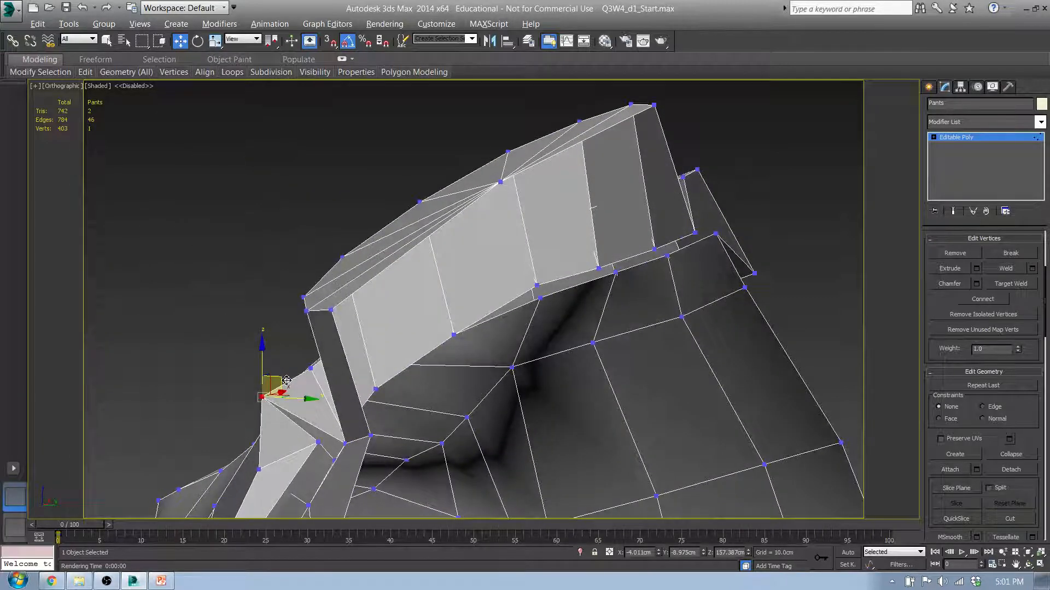
left_click_drag(287, 381, 331, 390)
middle_click_drag(292, 472, 352, 415)
key("f")
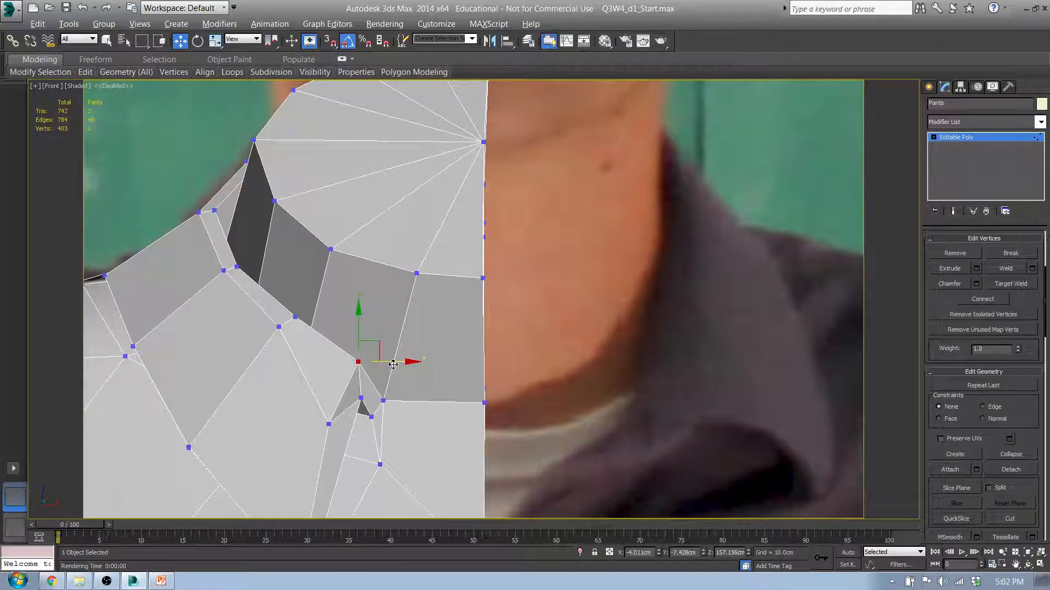
left_click_drag(393, 365, 373, 364)
Move the vertices beside the small gap under the collar's front corner closer together and downward.
middle_click_drag(377, 457, 382, 485, "alt")
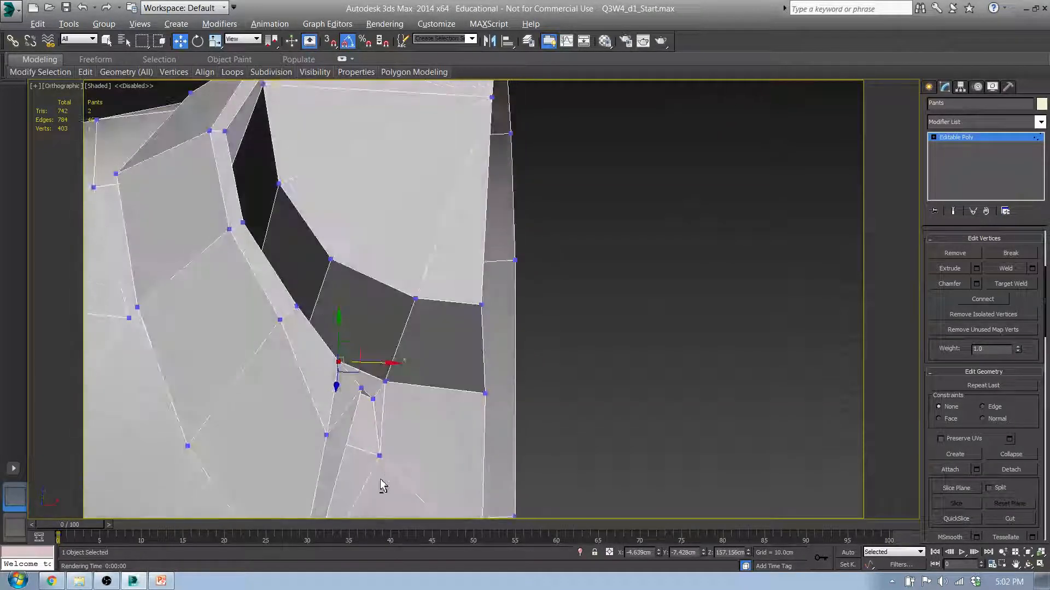
left_click(360, 389)
middle_click_drag(360, 389, 367, 368, "alt")
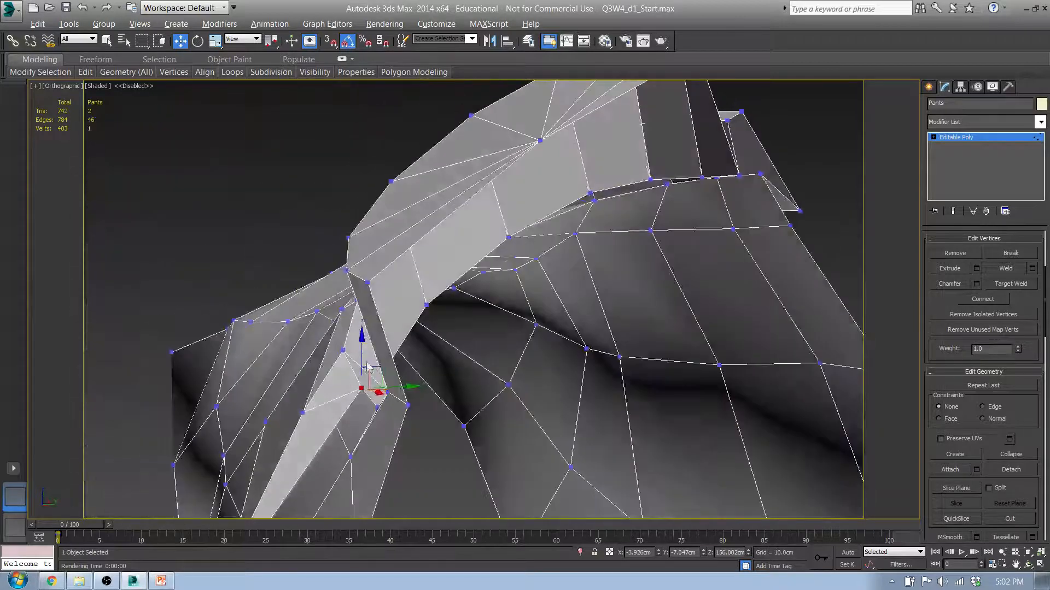
left_click_drag(377, 369, 399, 414)
key("f")
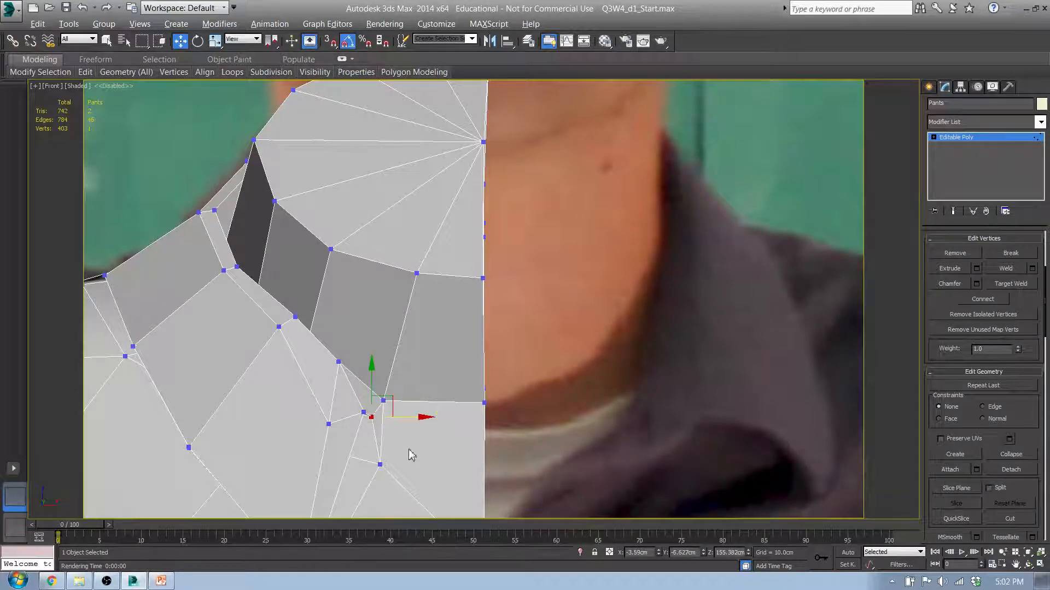
Adjust the vertex at the lower tip of the collar, raising it slightly and shifting it toward the centre line.
middle_click_drag(410, 452, 334, 431, "alt")
left_click(299, 495)
middle_click_drag(306, 477, 316, 472, "alt")
left_click_drag(309, 469, 314, 457)
middle_click_drag(291, 479, 365, 514, "alt")
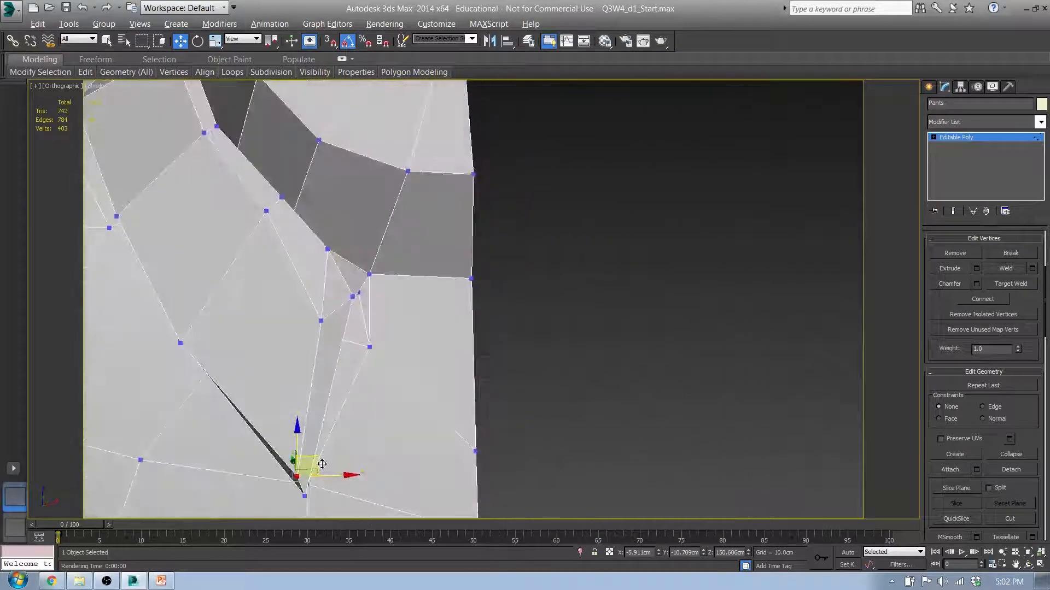
left_click_drag(320, 464, 323, 458)
middle_click_drag(220, 438, 267, 398)
scroll(242, 405, "down", 3)
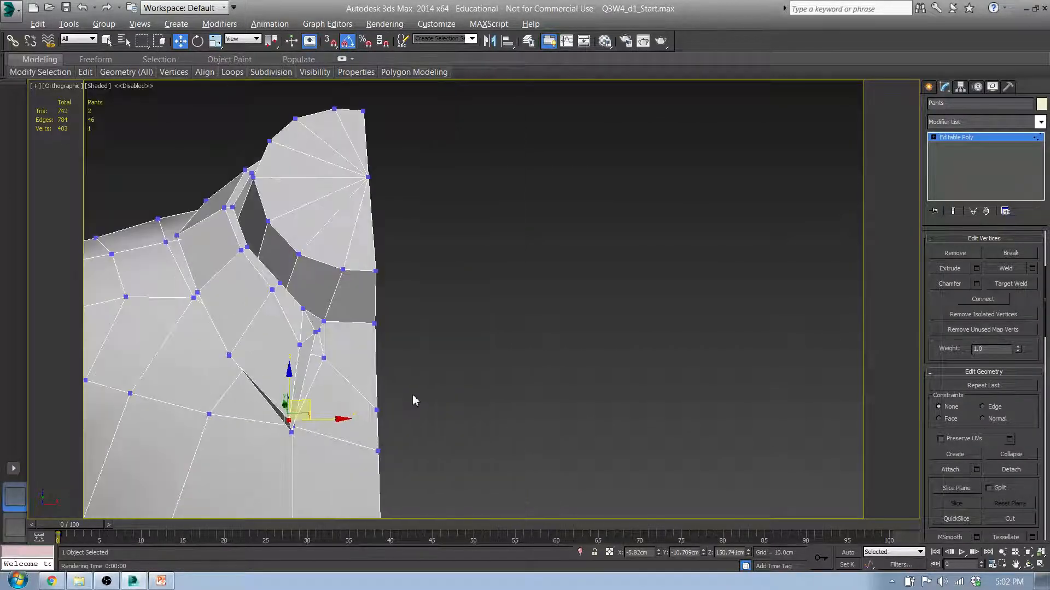
Move the two front-side vertex pairs along the collar's upper rim slightly outward from the neck and forward.
middle_click_drag(412, 401, 327, 422)
left_click(189, 311)
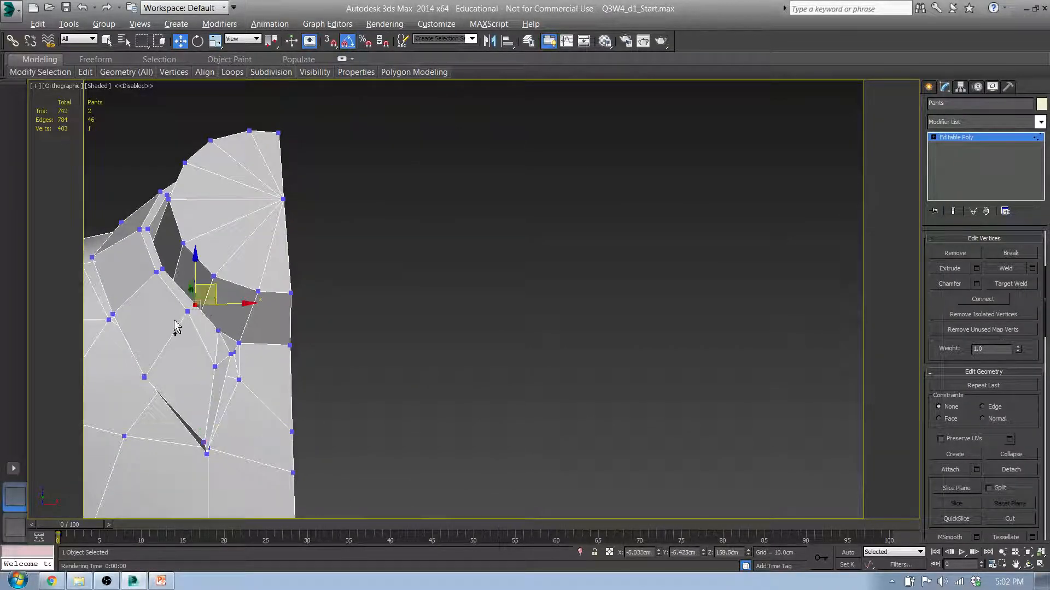
middle_click_drag(178, 325, 205, 369, "alt")
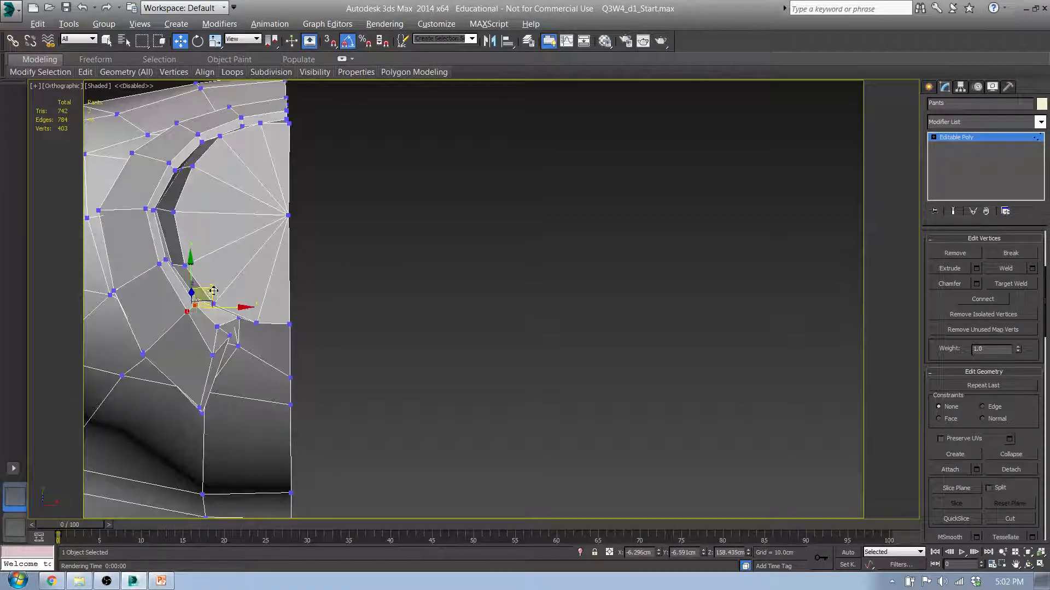
left_click_drag(200, 298, 196, 300)
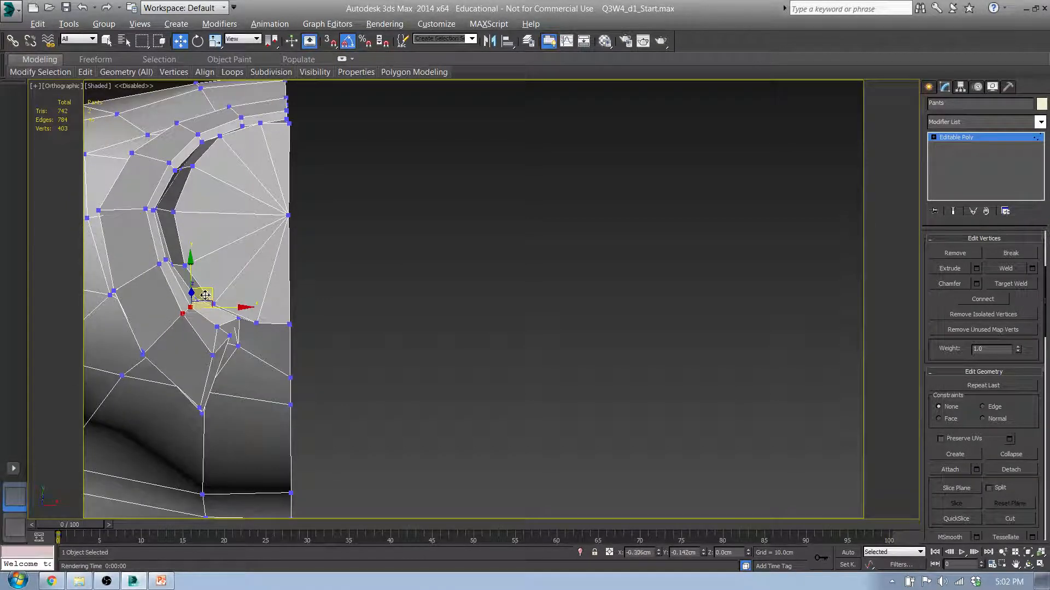
left_click(165, 259)
left_click_drag(187, 245, 180, 251)
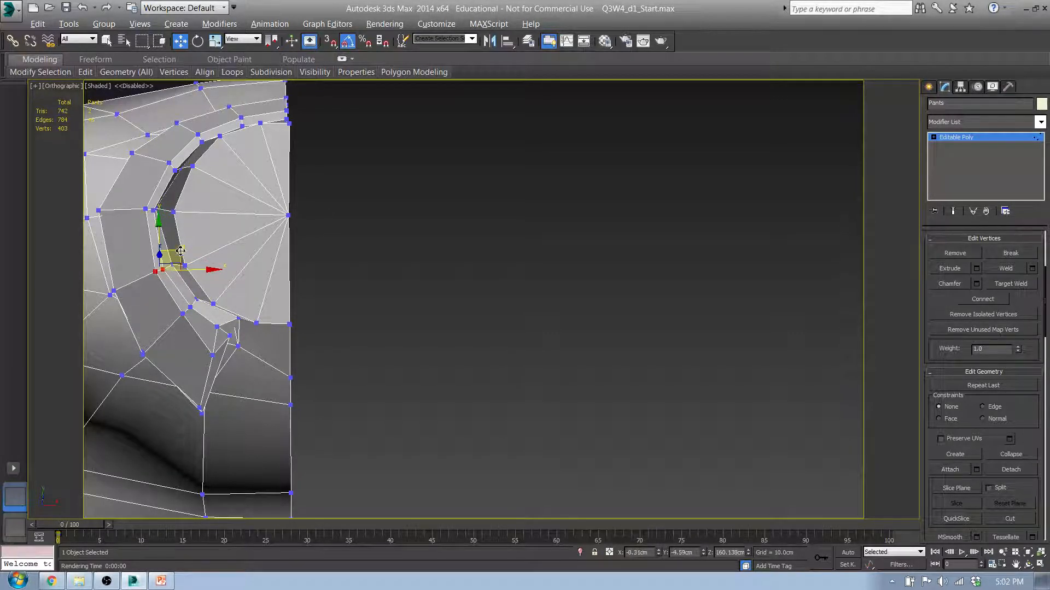
In the front view, shift the collar rim vertices nearest the front corner down and outward to follow the reference neckline.
middle_click_drag(236, 403, 235, 319, "alt")
key("f")
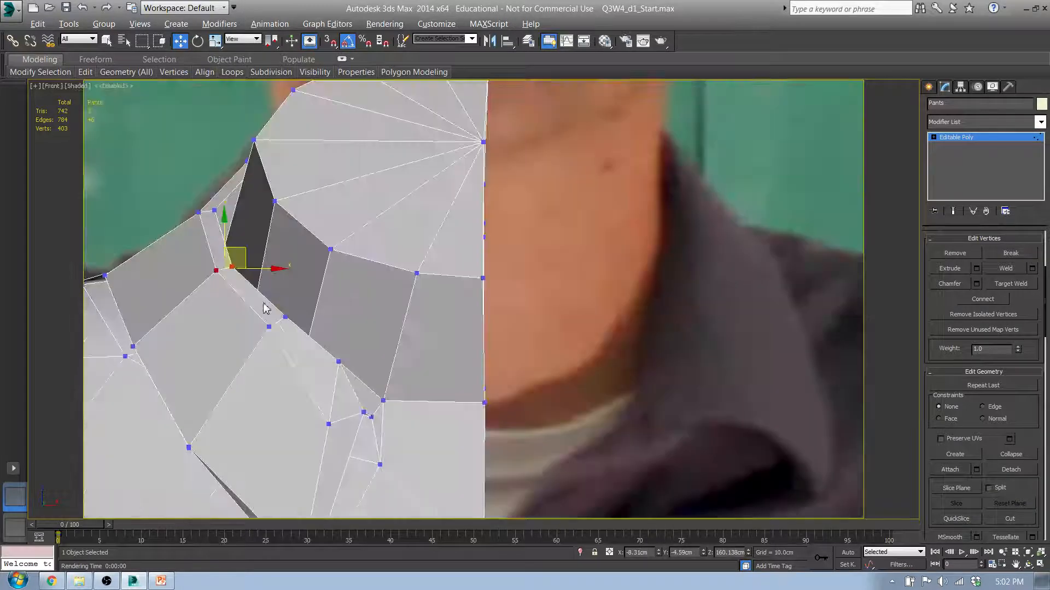
middle_click_drag(351, 294, 314, 209)
scroll(313, 209, "down", 3)
scroll(277, 235, "up", 3)
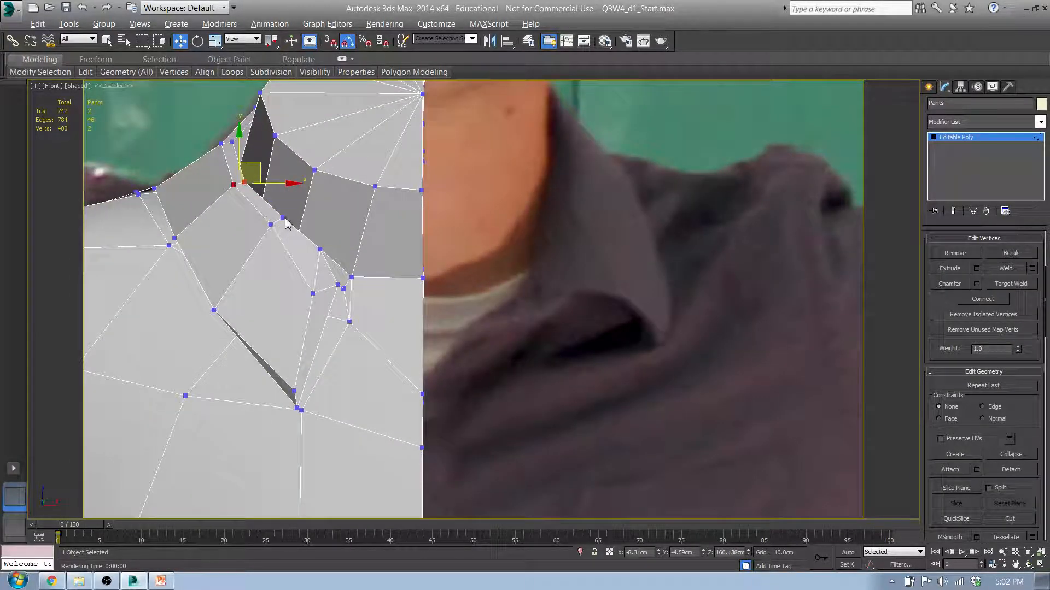
left_click(282, 218)
left_click(271, 224, "ctrl")
left_click_drag(294, 203, 287, 209)
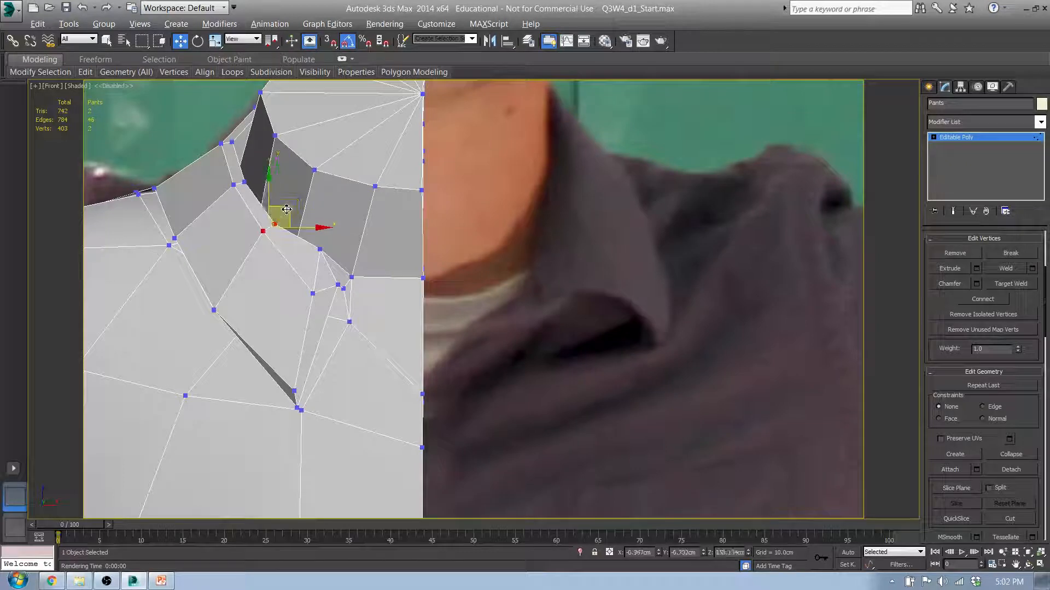
left_click(320, 249)
left_click_drag(341, 231, 336, 238)
Select the ring of neck side polygons plus the chest polygon below it and assign them to smoothing group 4.
middle_click_drag(371, 273, 432, 363, "alt")
key("f")
middle_click_drag(380, 258, 389, 195)
left_click(422, 244)
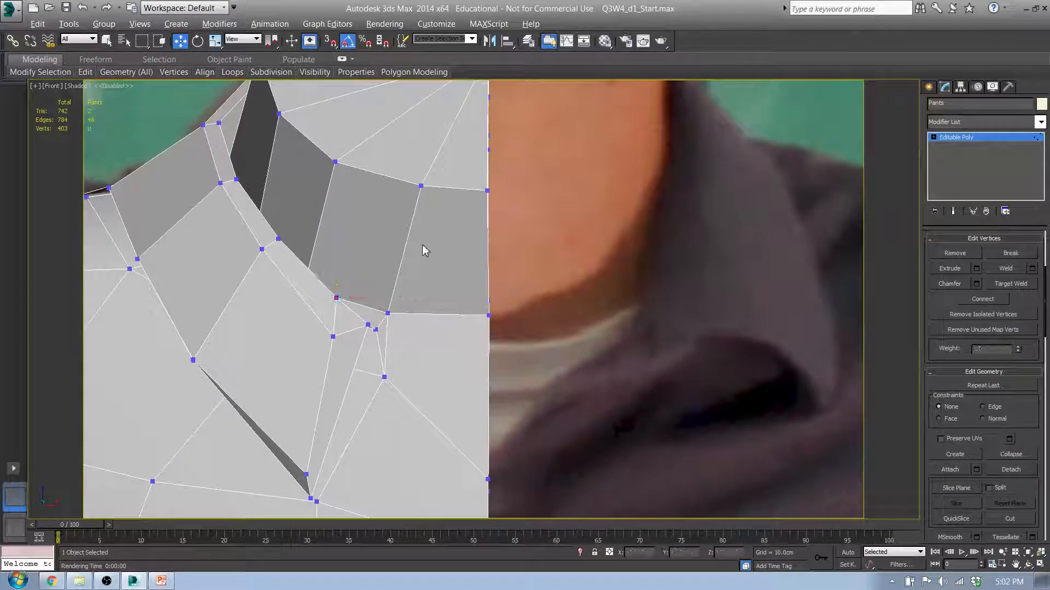
key("4")
left_click(426, 242)
left_click(376, 232, "shift")
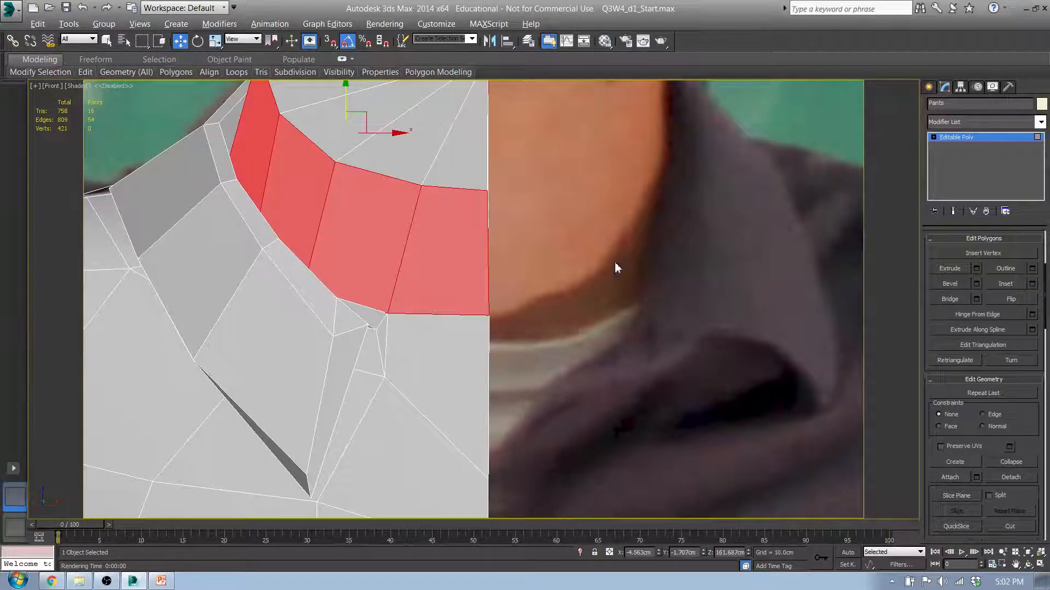
middle_click_drag(615, 268, 564, 320)
left_click(433, 397, "ctrl")
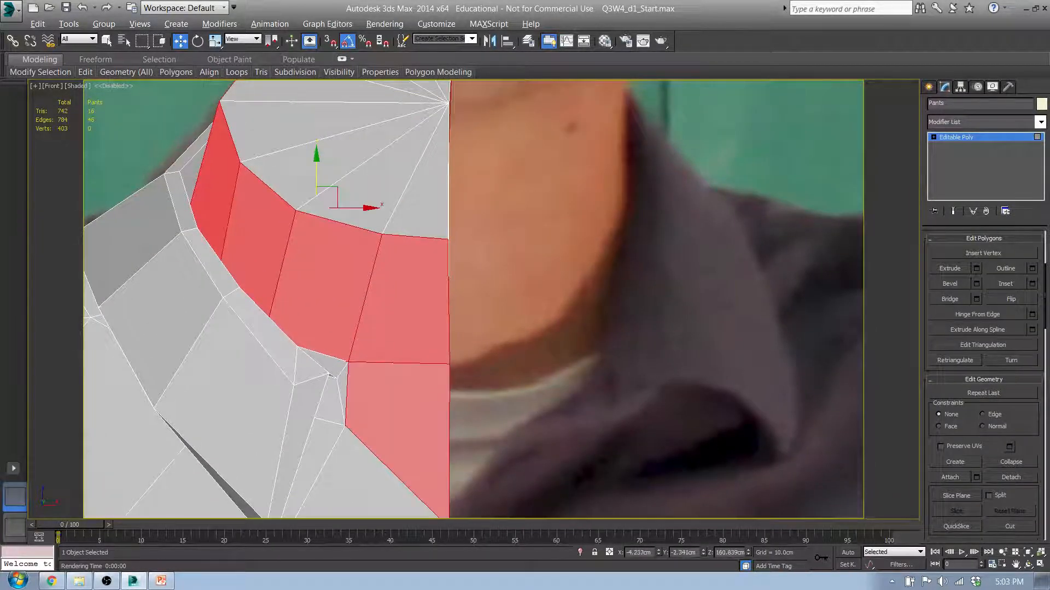
scroll(984, 383, "down", 10)
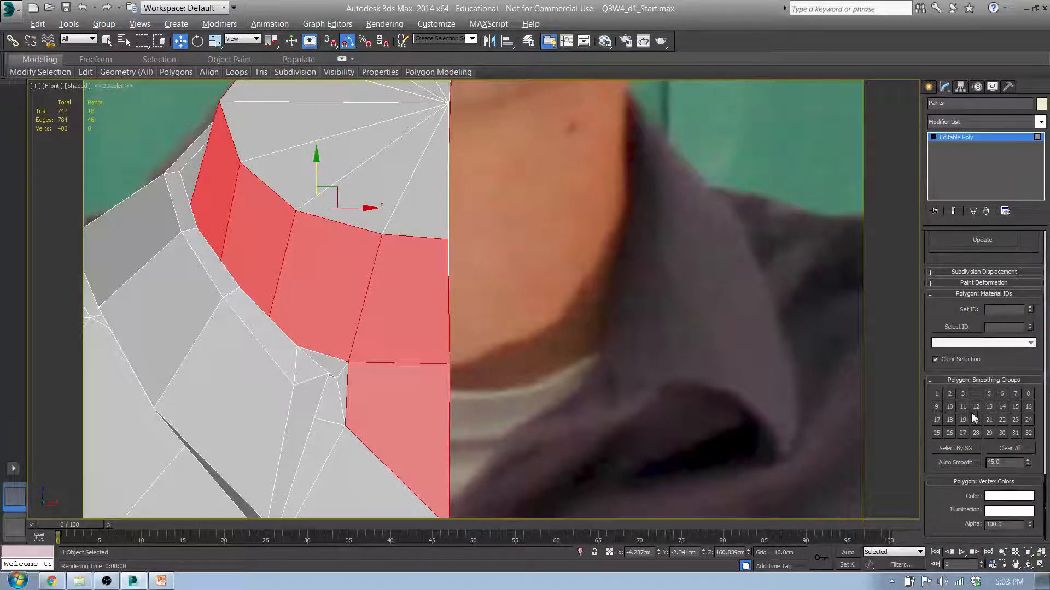
scroll(596, 363, "down", 5)
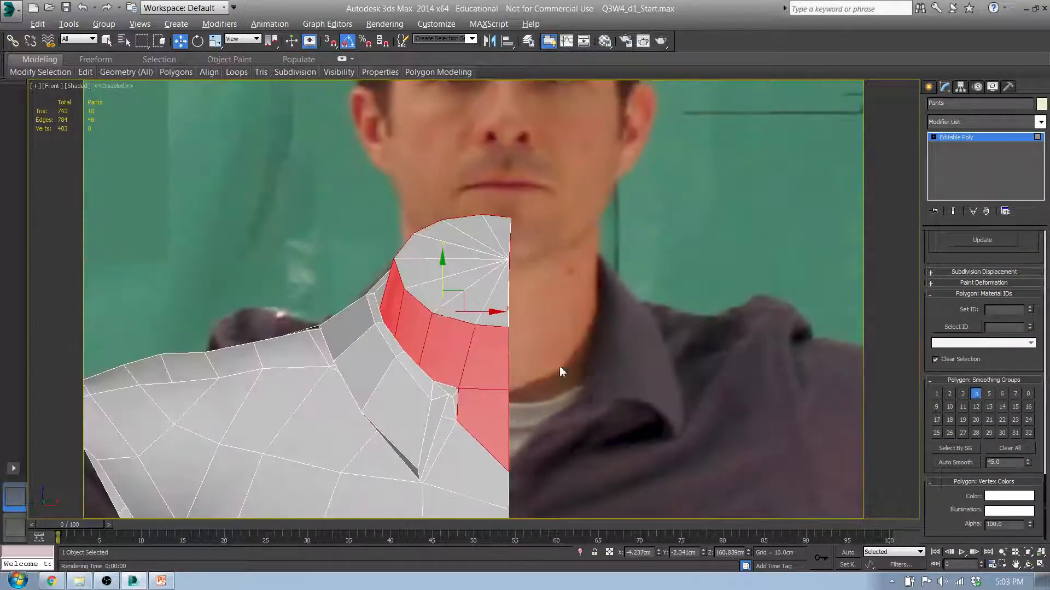
Move the chest vertex just below the collar's front corner toward the centre line in the front view.
mouse_move(482, 415)
middle_mouse_down("alt")
mouse_move(434, 417)
mouse_move(499, 426)
middle_mouse_up("alt")
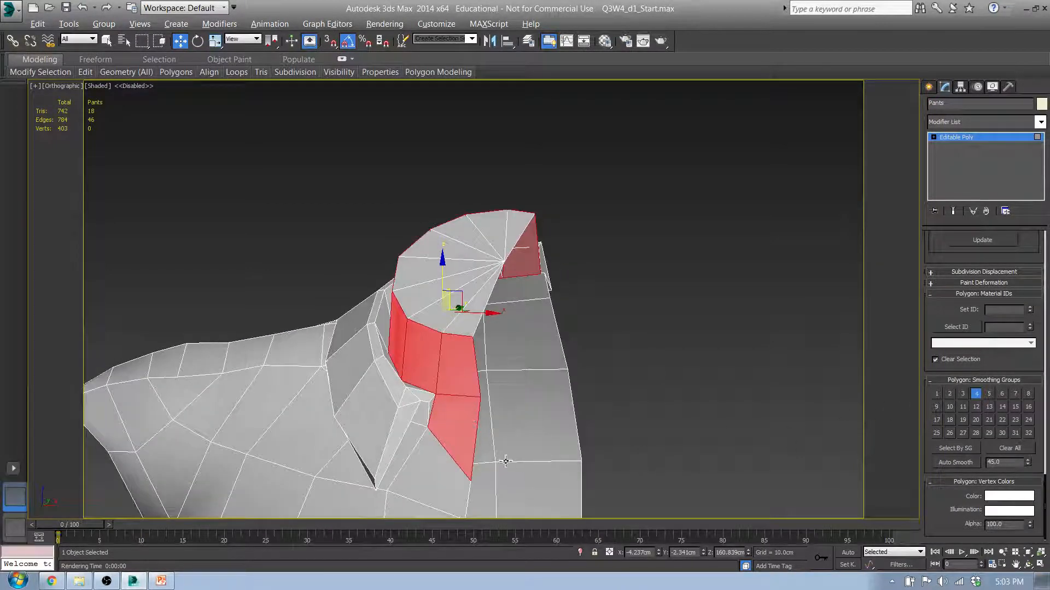
key("1")
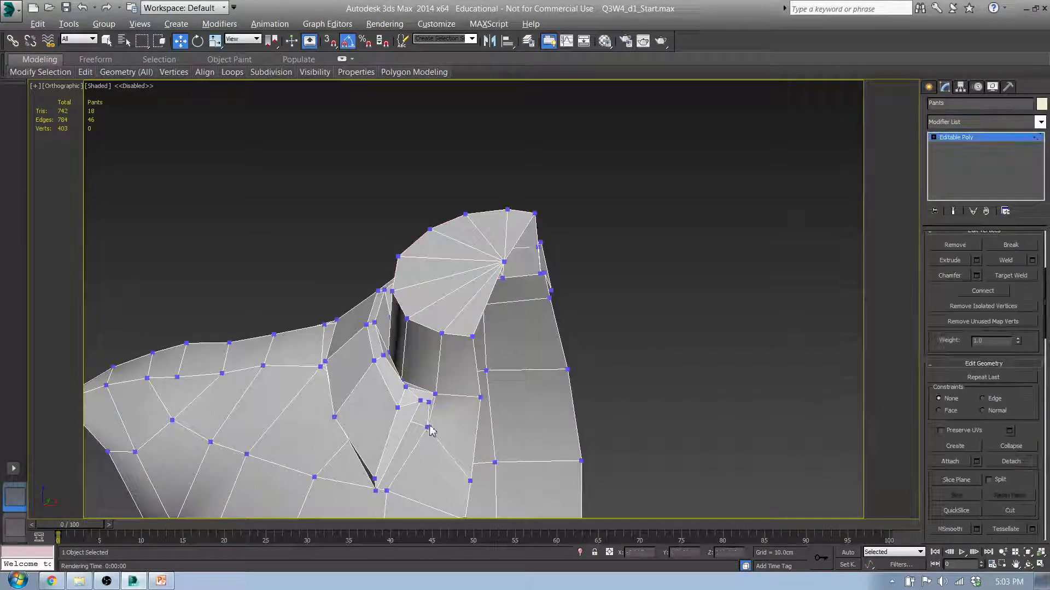
left_click(428, 427)
middle_click_drag(442, 459, 442, 438)
key("f")
middle_click_drag(460, 378, 433, 159)
mouse_move(384, 243)
left_mouse_down()
mouse_move(399, 254)
mouse_move(394, 234)
left_mouse_up()
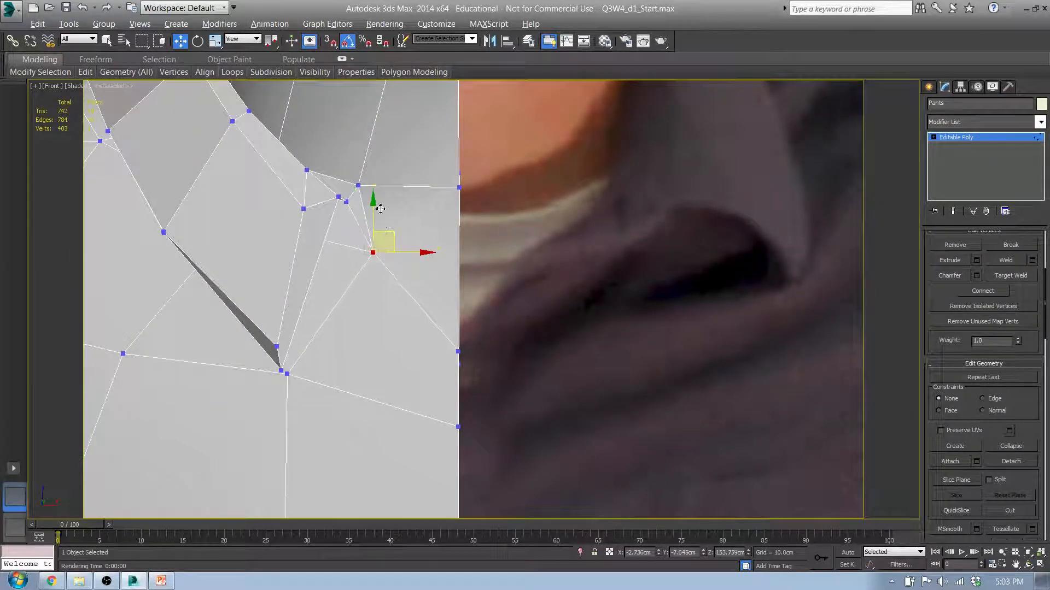
Move the neck base vertex behind the collar's front corner outward and down, and adjust the small vertex beside it.
left_click(358, 186)
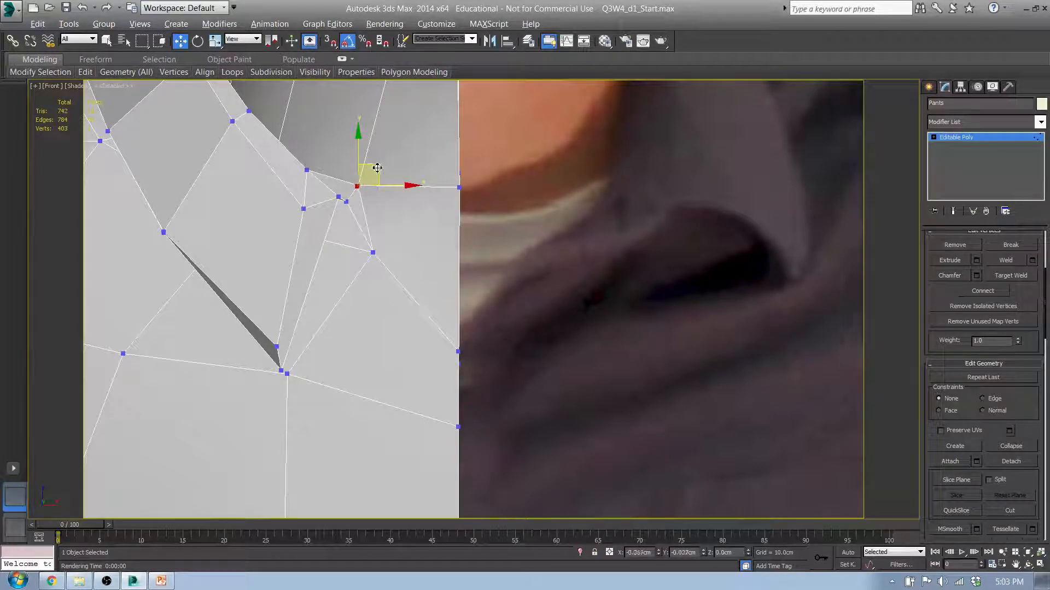
left_click_drag(382, 164, 368, 173)
middle_click_drag(412, 206, 369, 248, "alt")
left_click_drag(343, 206, 370, 212)
middle_click_drag(355, 276, 398, 249, "alt")
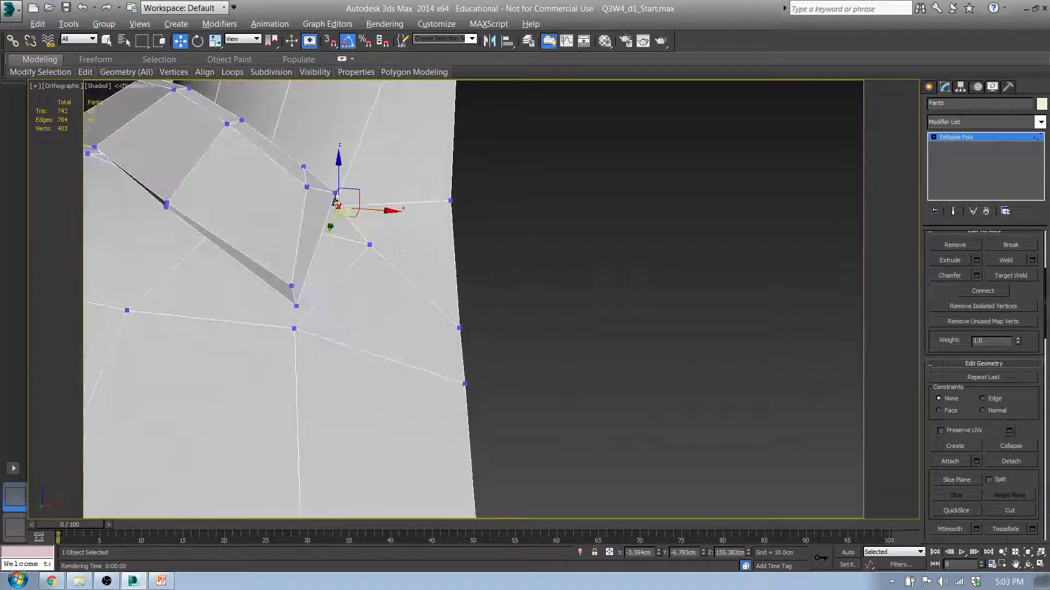
Reposition the remaining vertex at the collar's front corner to tighten the gap against the neck.
left_click(335, 193)
mouse_move(367, 191)
middle_mouse_down("alt")
mouse_move(300, 191)
mouse_move(311, 262)
mouse_move(355, 200)
middle_mouse_up("alt")
left_click_drag(356, 199, 352, 179)
key("f")
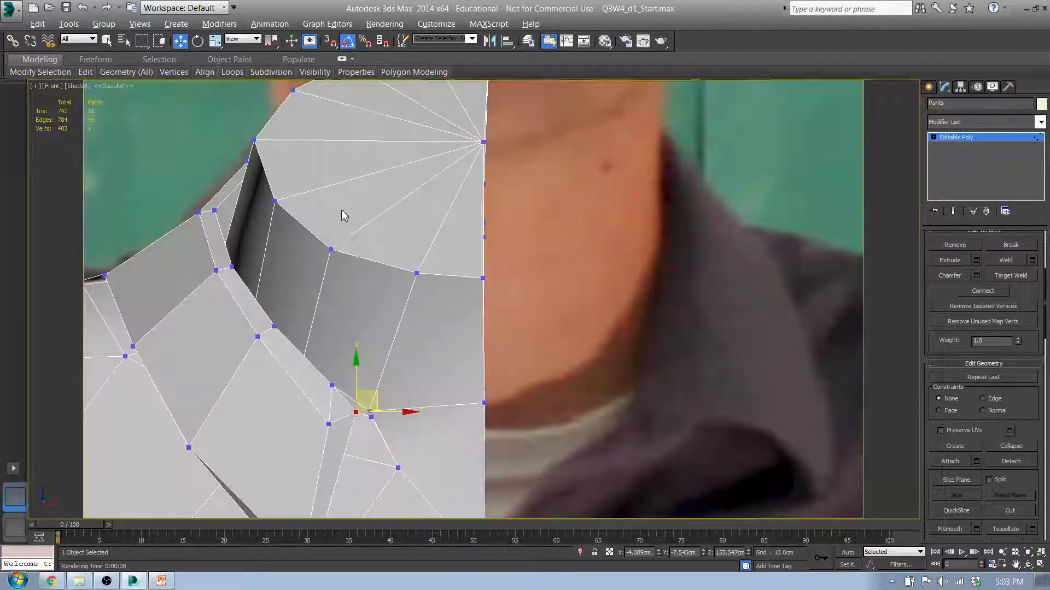
Add a Symmetry modifier to the half body, mirrored on the X axis with Flip enabled.
scroll(318, 215, "down", 5)
middle_click_drag(343, 280, 740, 279)
left_click(740, 279)
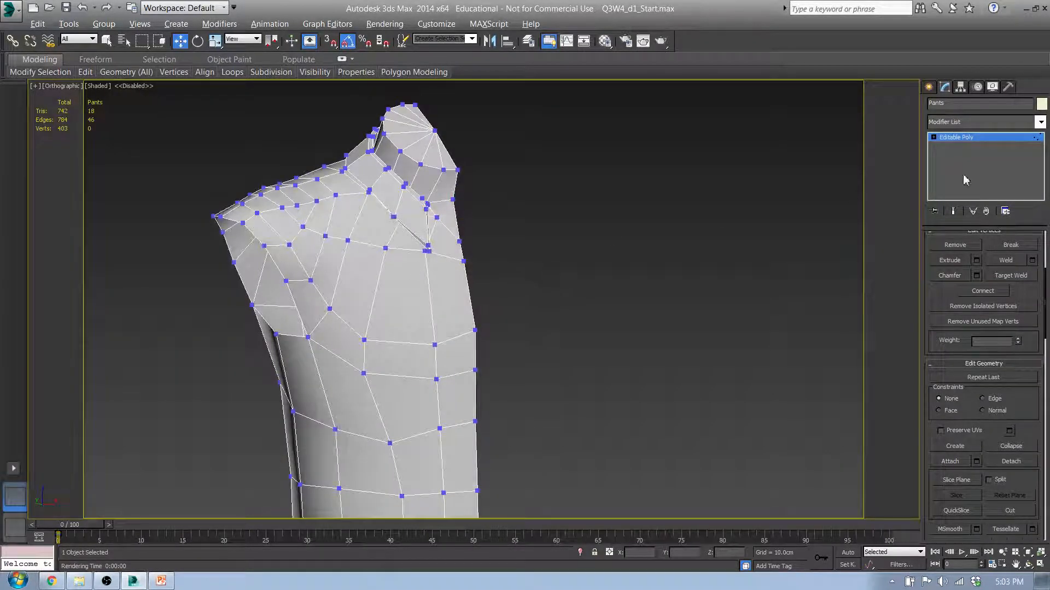
left_click(962, 142)
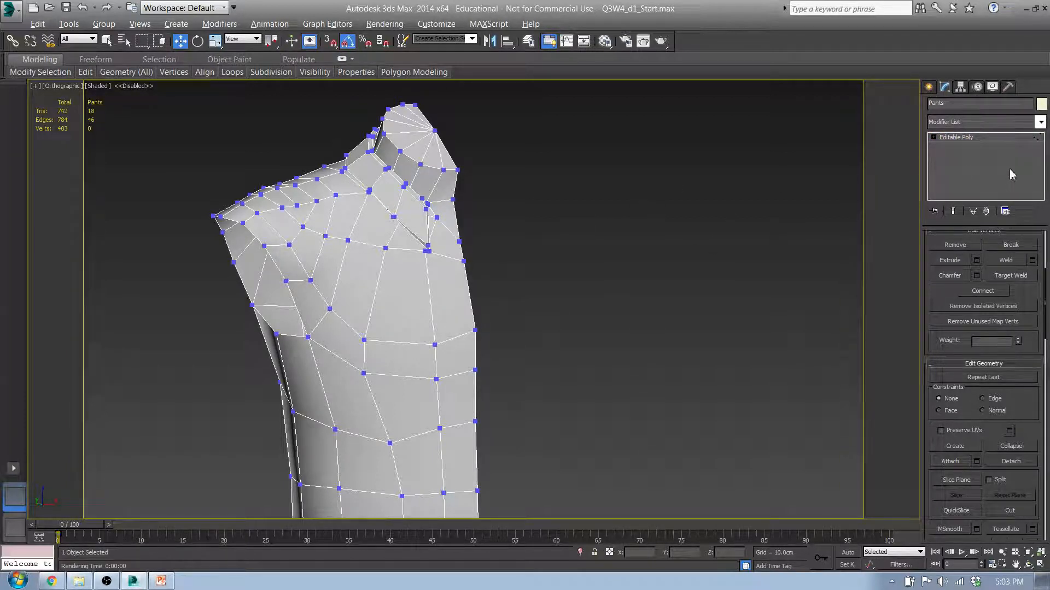
left_click(970, 121)
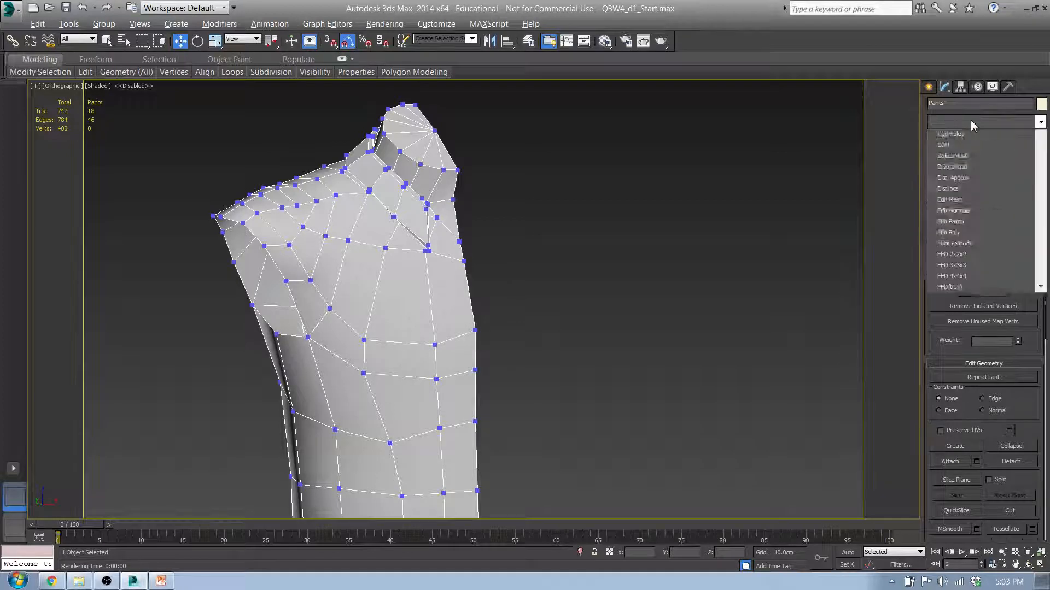
type("sym")
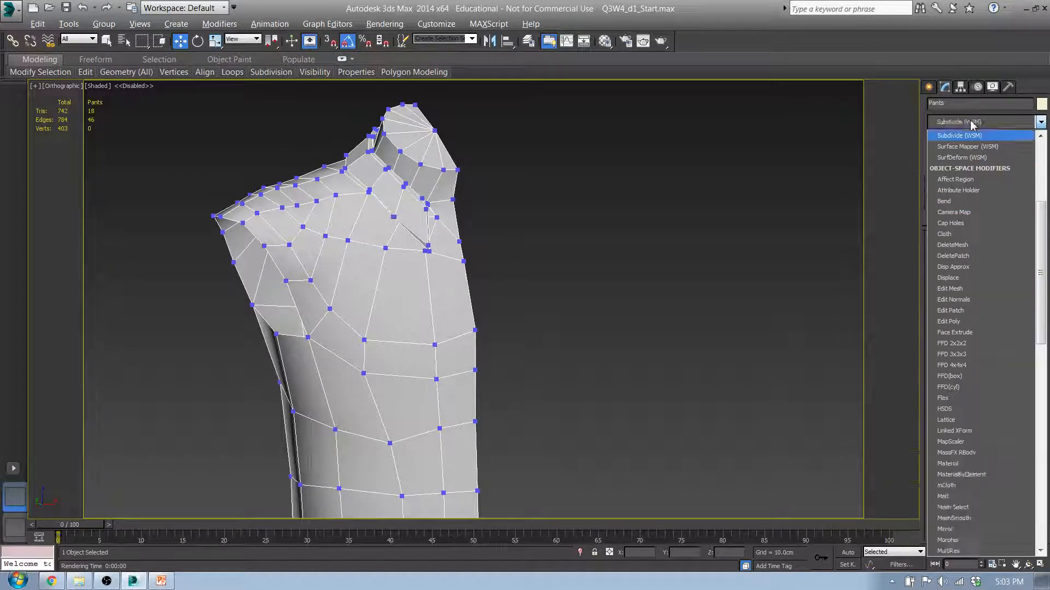
key("Return")
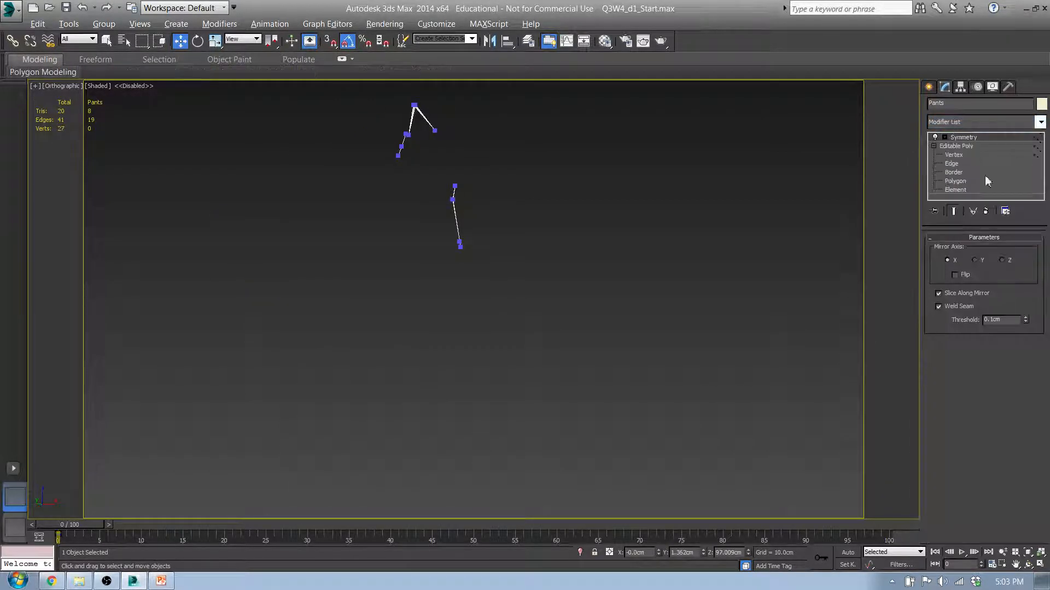
left_click(954, 275)
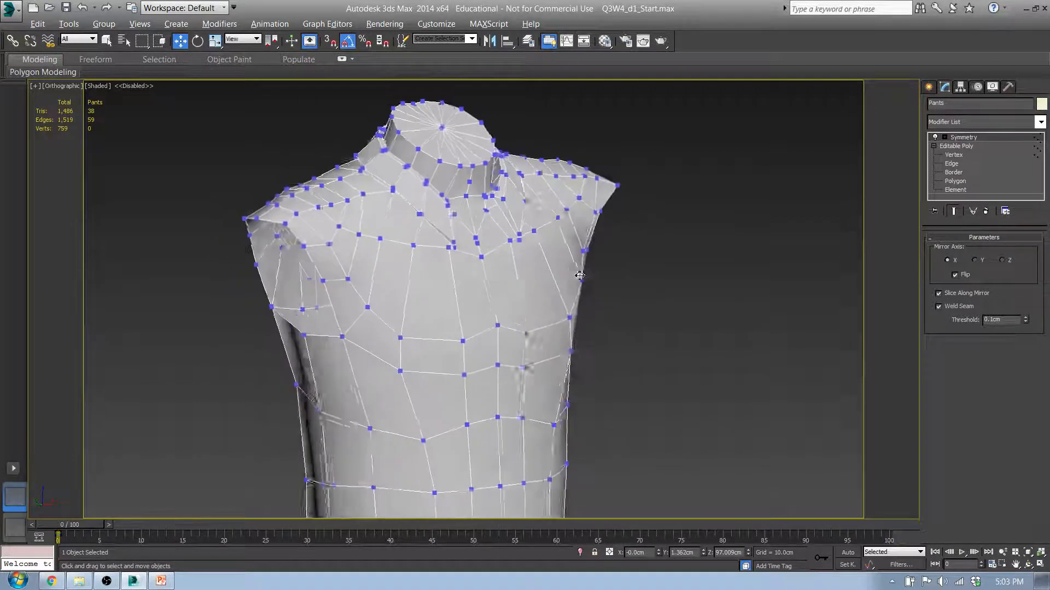
Render the mirrored torso from a three-quarter view and again from a close view of the collar to check shading.
left_click(643, 41)
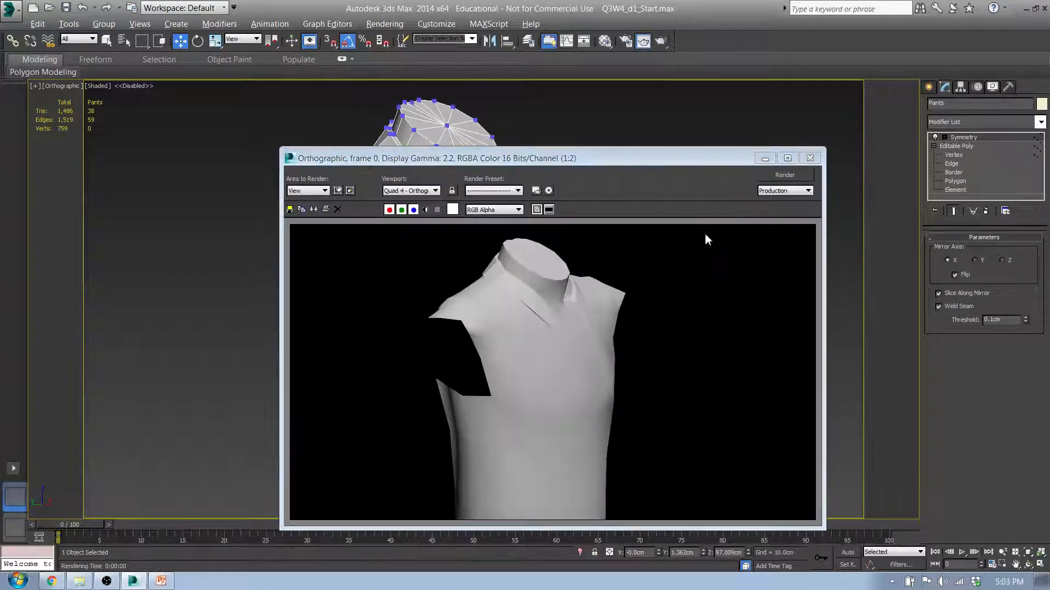
left_click(809, 158)
middle_click_drag(575, 227, 421, 260, "alt")
scroll(431, 273, "up", 3)
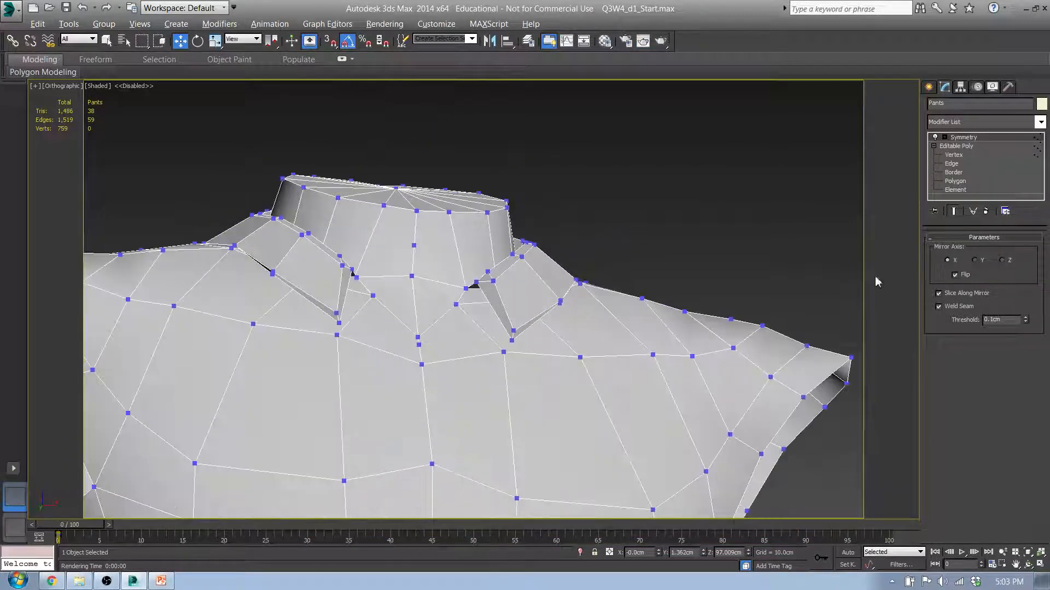
left_click(663, 42)
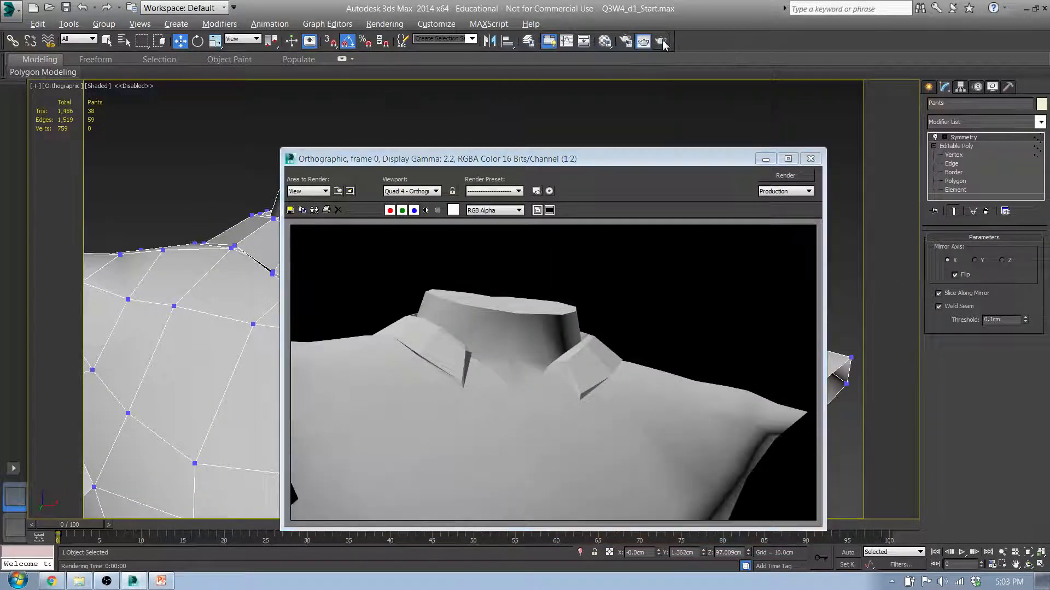
left_click(810, 159)
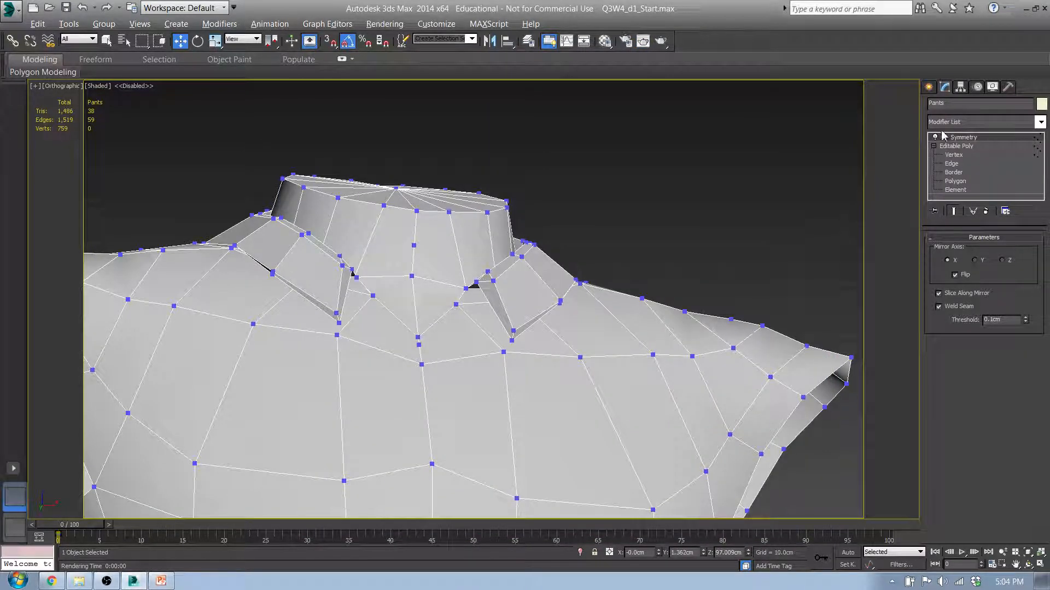
Return to the Editable Poly level below the Symmetry modifier and select the loop of outer collar polygons.
left_click(955, 146)
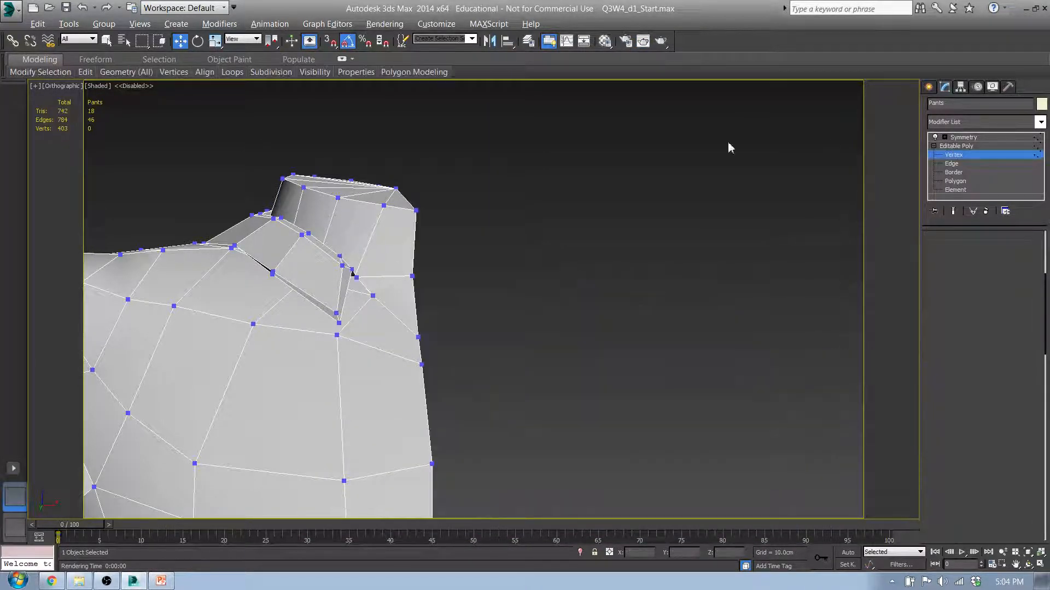
key("4")
left_click(334, 279)
left_click(269, 267, "shift")
middle_click_drag(277, 249, 262, 340, "alt")
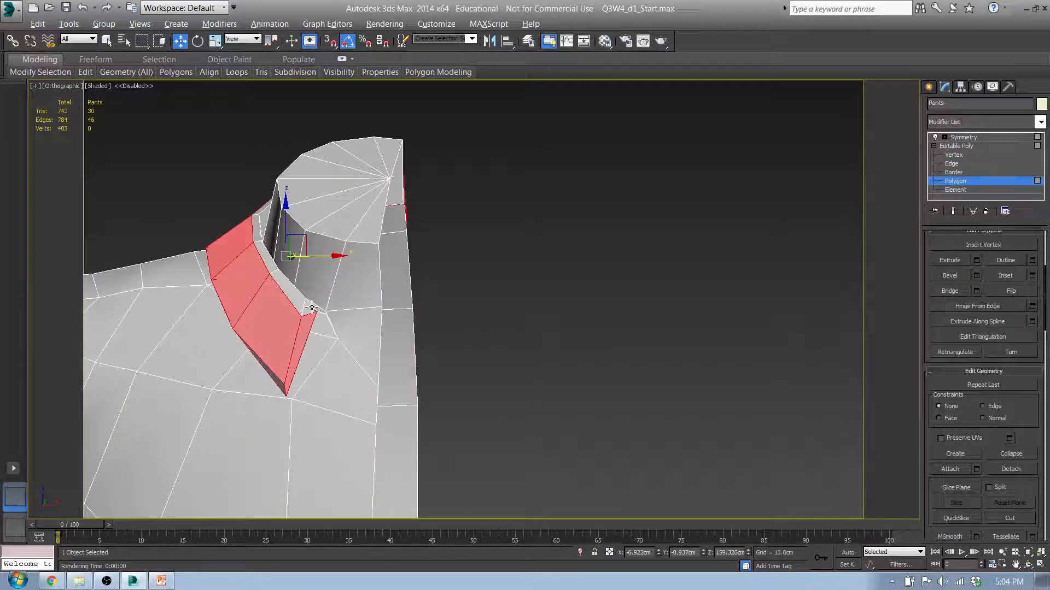
middle_click_drag(309, 314, 304, 345, "alt")
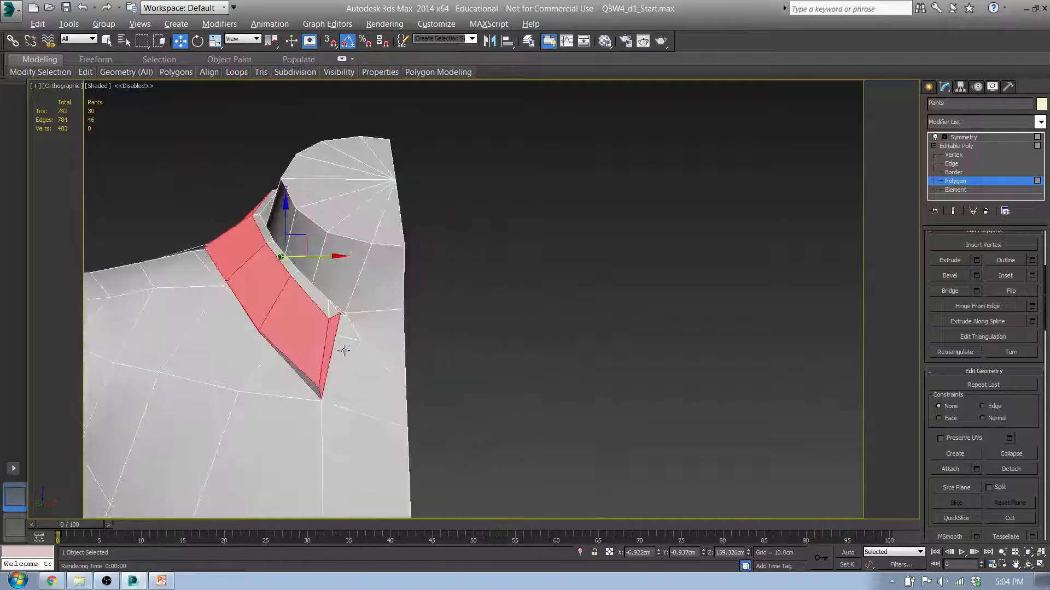
Add the collar's front corner and inner polygons to the selection, leaving out the neck side polygon.
left_click(335, 315, "ctrl")
left_click(321, 304, "ctrl")
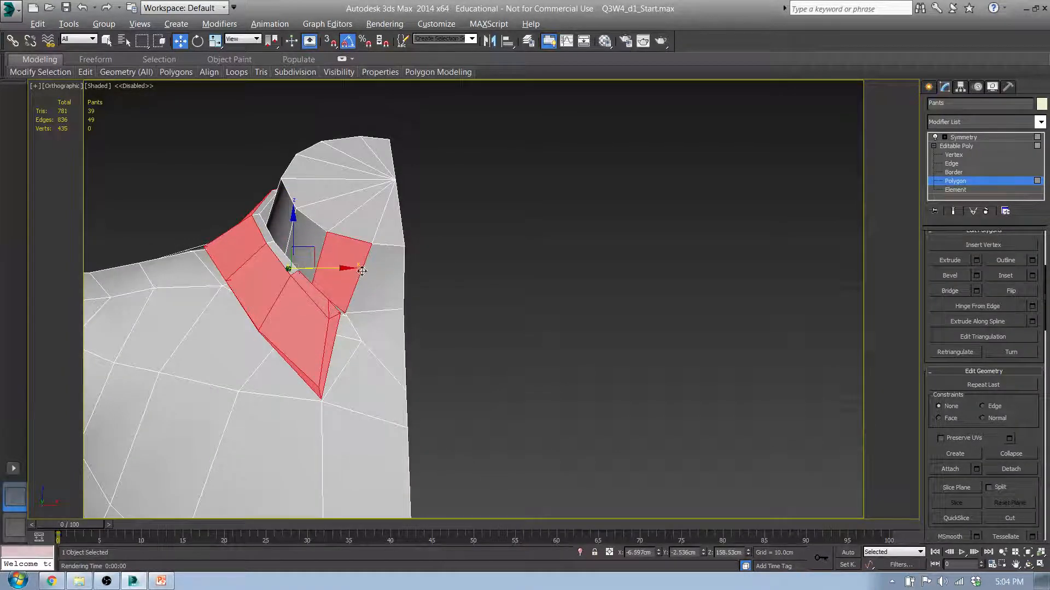
left_click(342, 258, "alt")
middle_click_drag(342, 259, 275, 283, "alt")
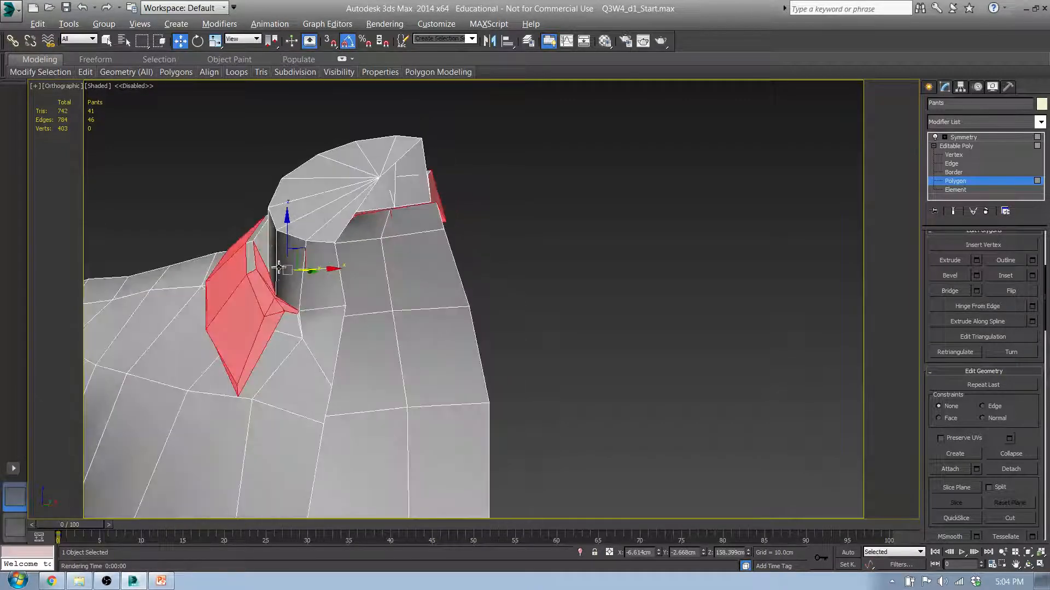
middle_click_drag(265, 244, 278, 264, "alt")
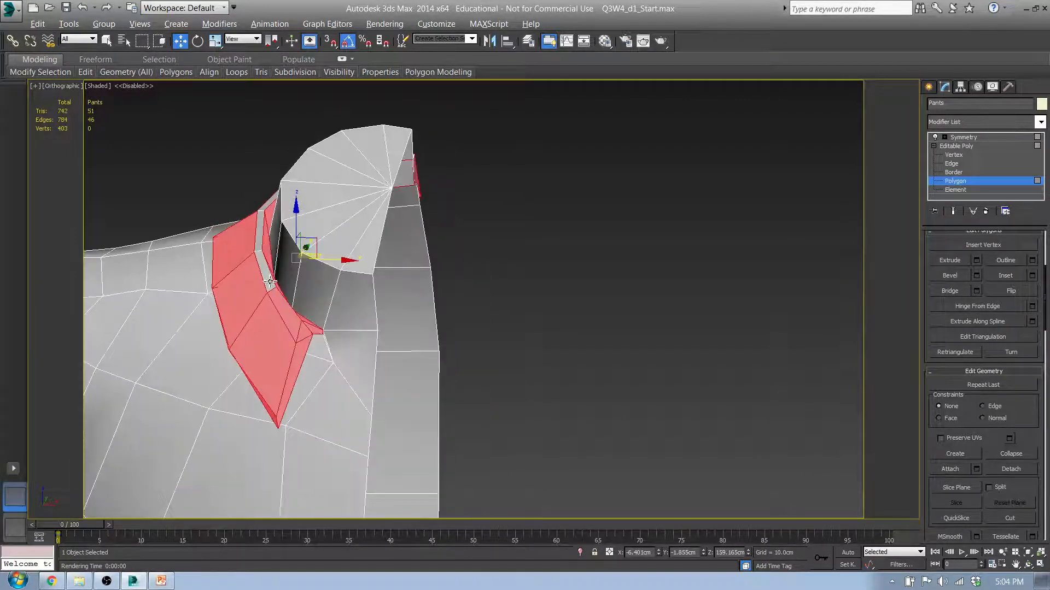
Add the thin top-rim polygons around the collar, from the front to the back, to the polygon selection.
left_click(270, 282, "ctrl")
left_click(262, 232, "shift")
key("ctrl+z")
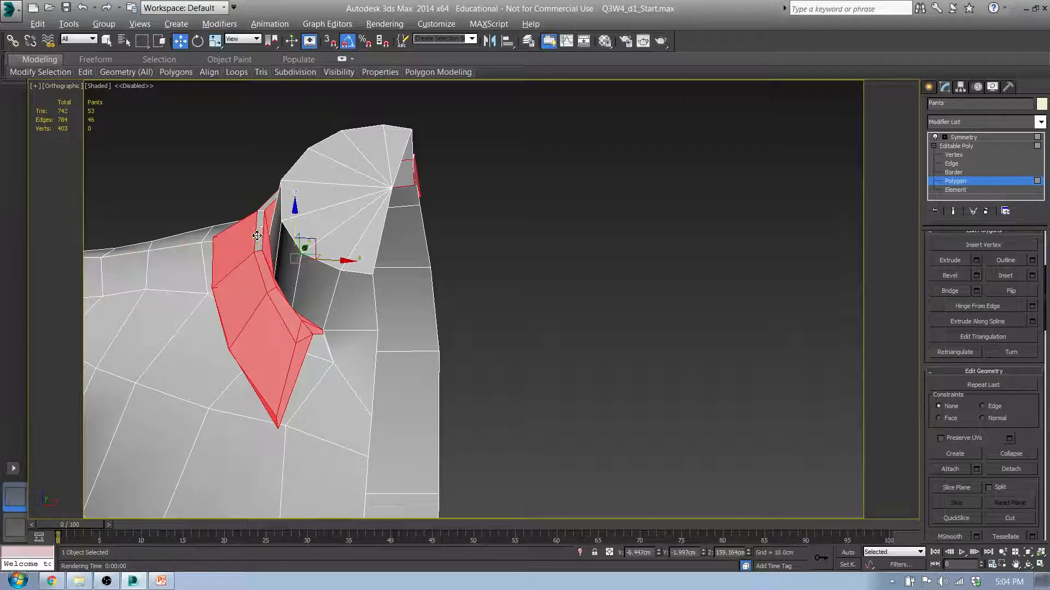
left_click(264, 217, "ctrl")
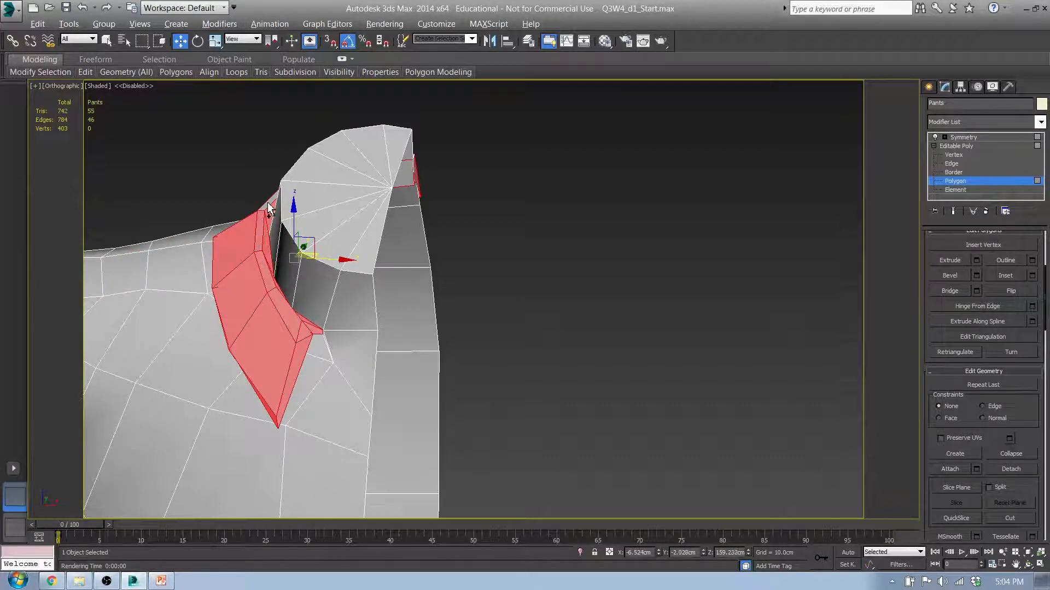
left_click(269, 206, "ctrl")
middle_click_drag(270, 206, 241, 250, "alt")
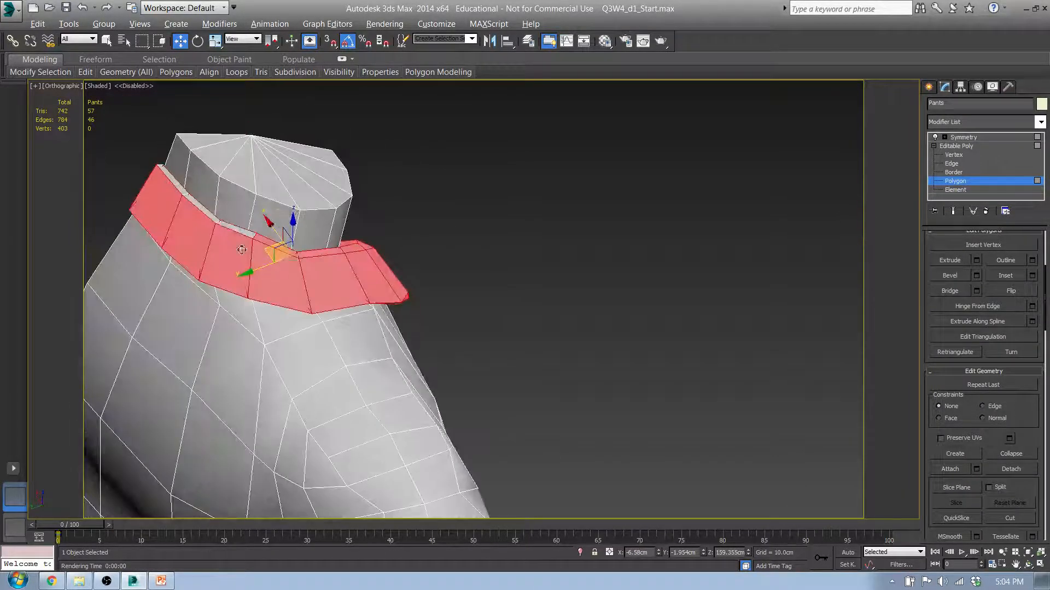
left_click(230, 226, "ctrl")
left_click(201, 208, "ctrl")
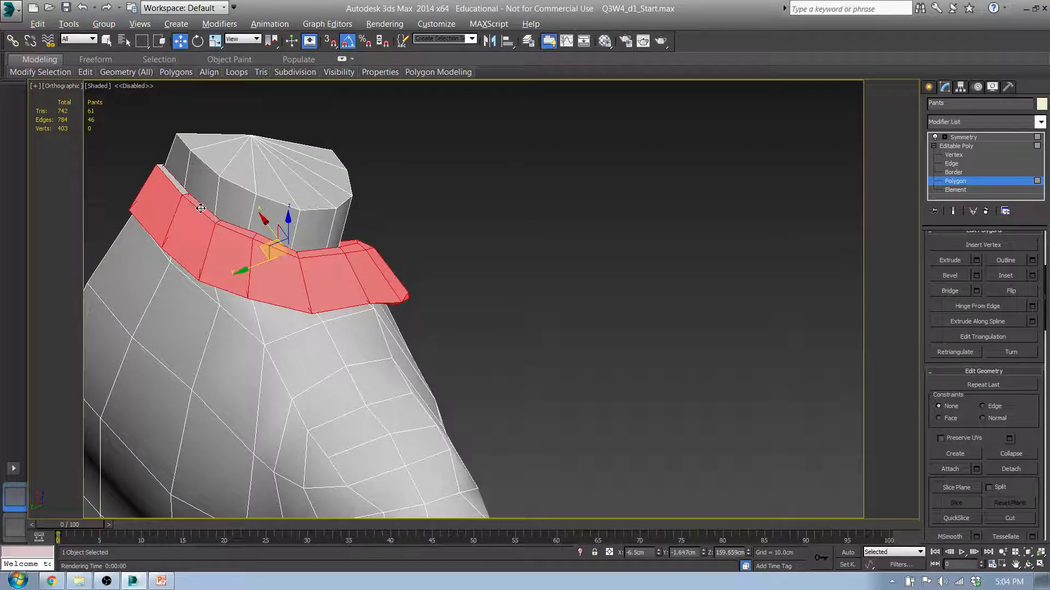
left_click(170, 175, "ctrl")
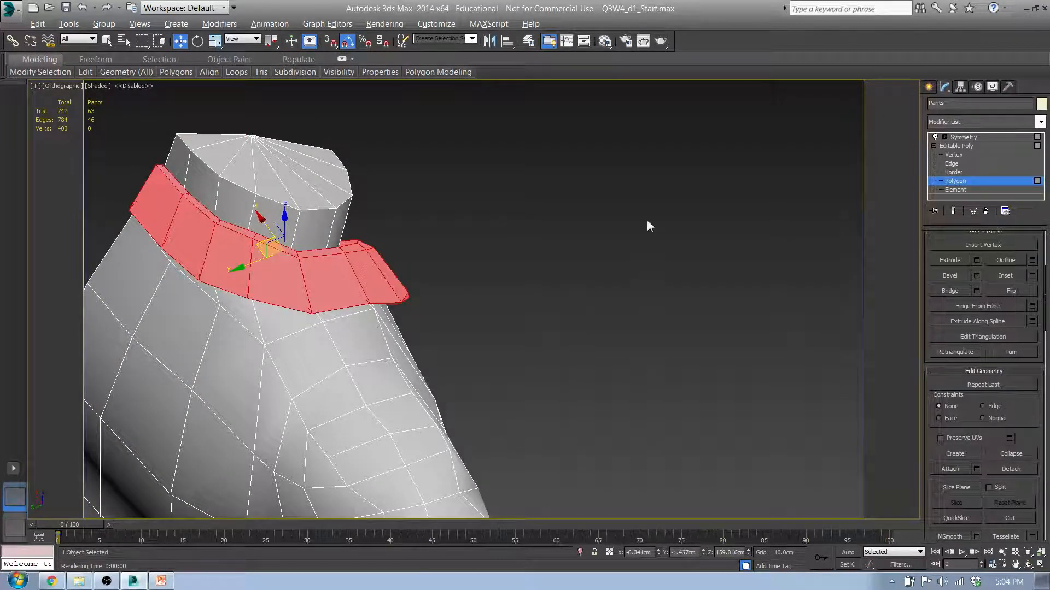
Assign smoothing group 2 to the selected collar polygons and clear the selection.
left_click_drag(1046, 277, 1046, 495)
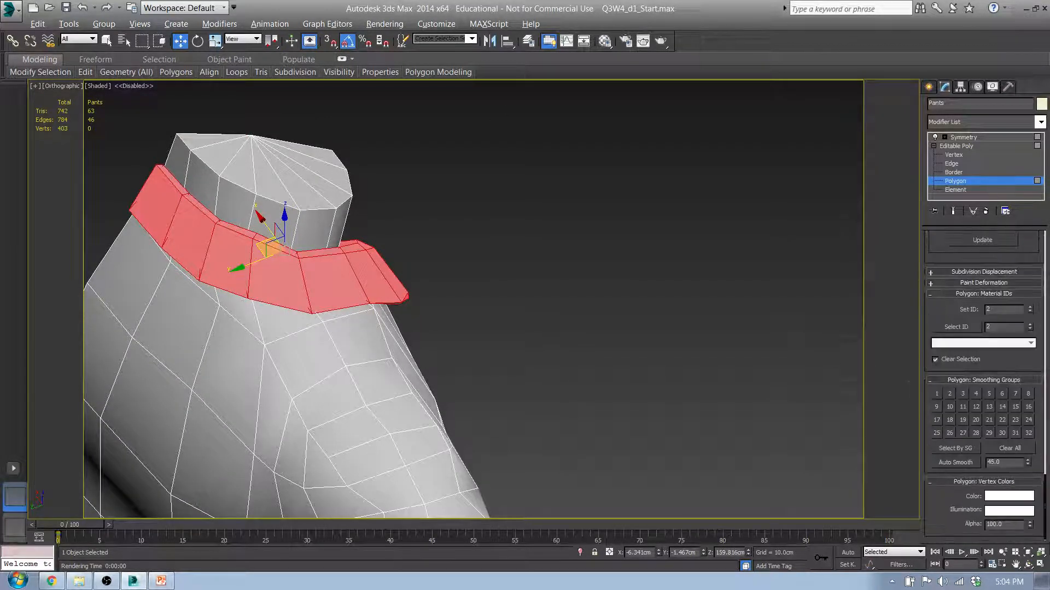
left_click(949, 394)
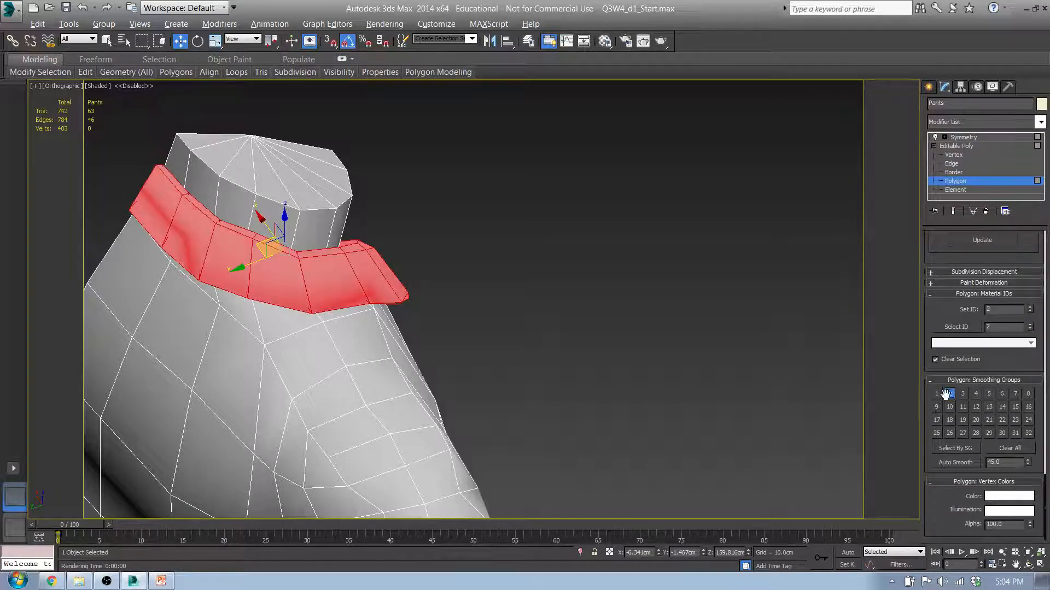
left_click(602, 321)
Select the polygon loop that runs along the collar's bottom edge, starting from a thin bottom-edge polygon at the back.
scroll(362, 288, "up", 5)
scroll(363, 288, "down", 4)
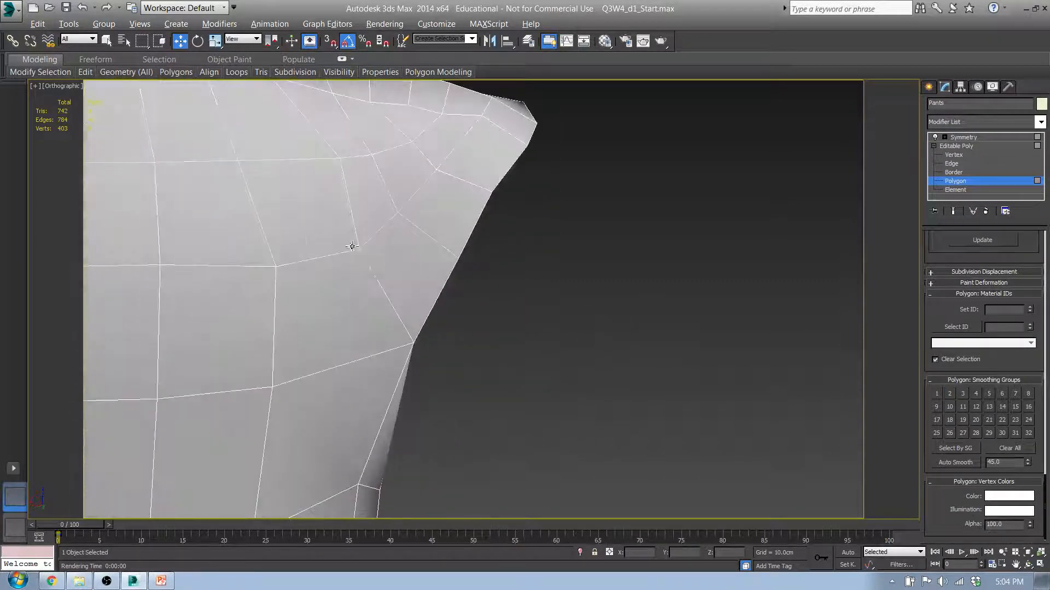
middle_click_drag(351, 246, 584, 259, "alt")
left_click(591, 274)
scroll(605, 290, "up", 4)
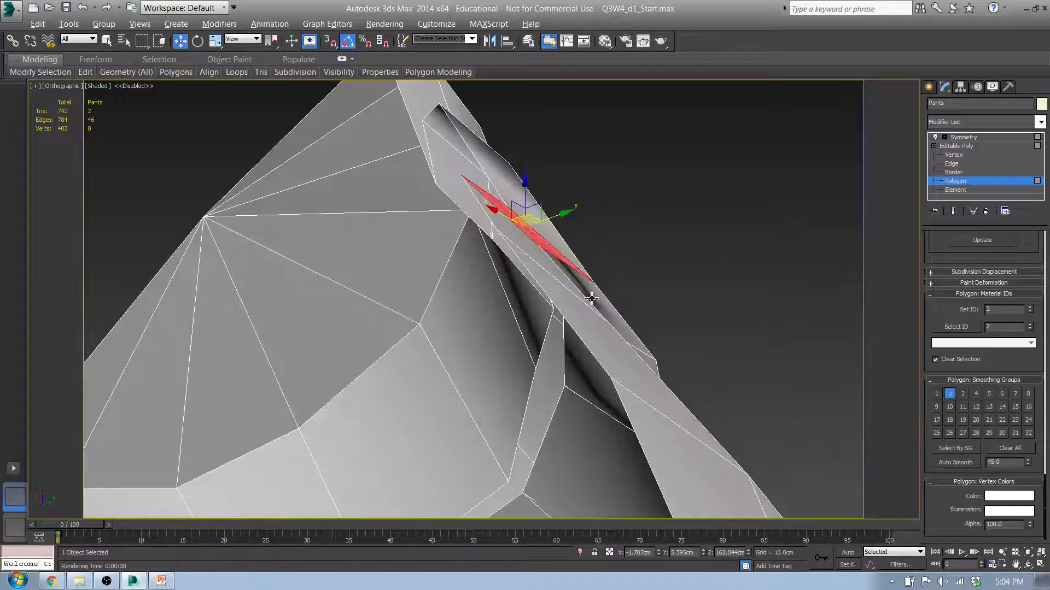
left_click(602, 300, "shift")
middle_click_drag(667, 328, 530, 370, "alt")
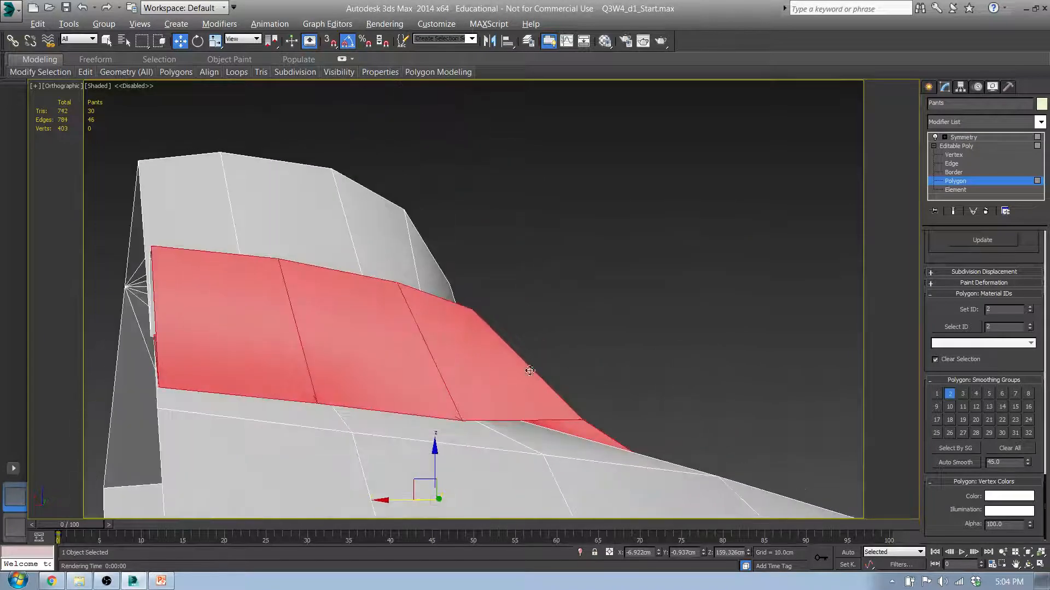
Remove the outer collar faces and the front end polygon from the selection, leaving only the thin bottom-edge polygons.
left_click(257, 352, "alt")
left_click(393, 354, "alt")
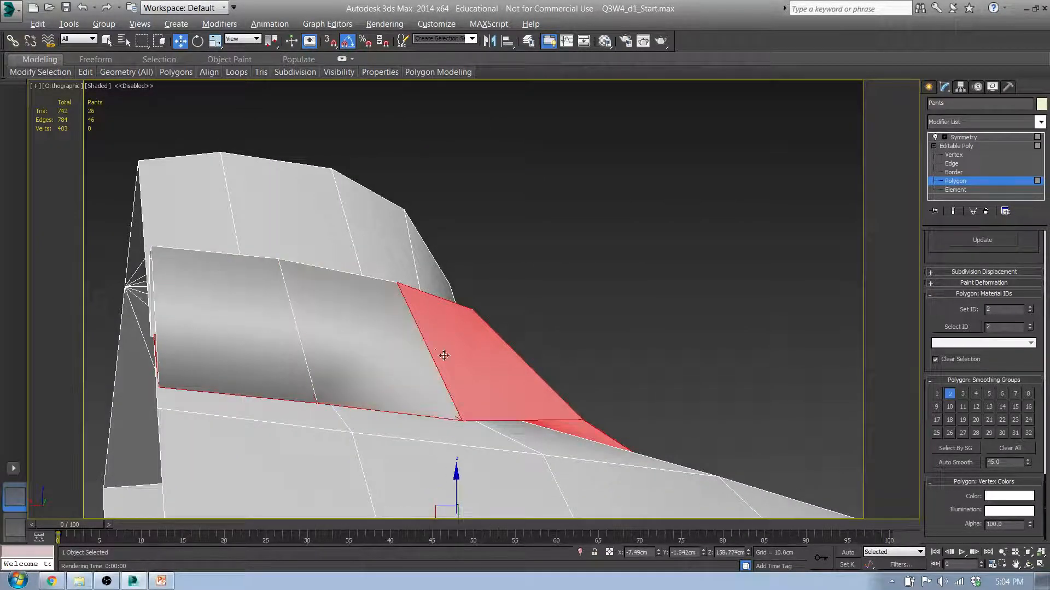
left_click(444, 355, "alt")
middle_click_drag(651, 404, 522, 398, "alt")
left_click(328, 422, "alt")
left_click(394, 443, "alt")
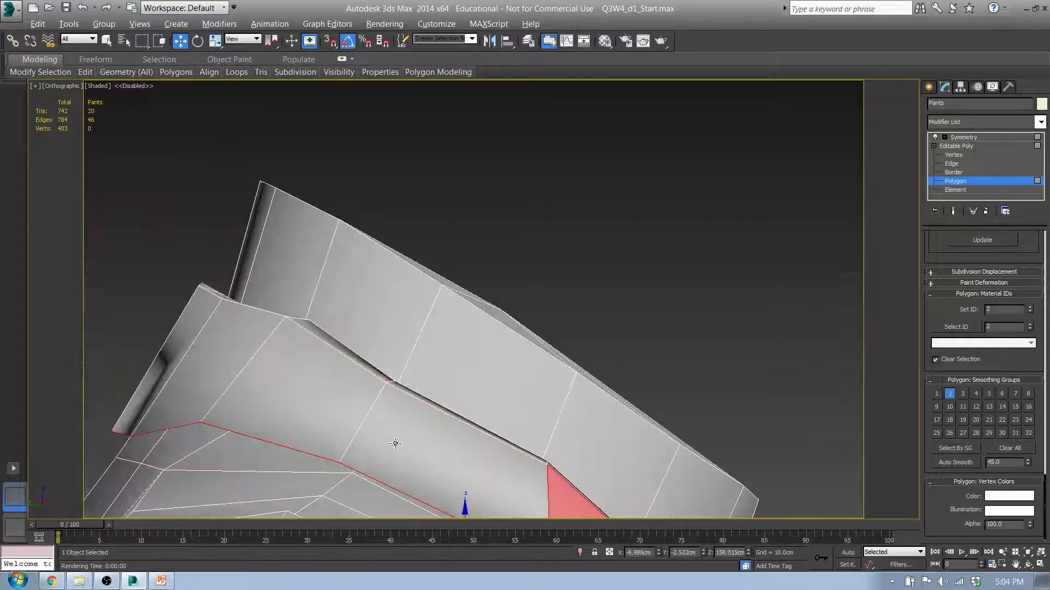
middle_click_drag(514, 477, 482, 313)
scroll(483, 313, "down", 5)
middle_click_drag(570, 386, 492, 376, "alt")
left_click(488, 374, "alt")
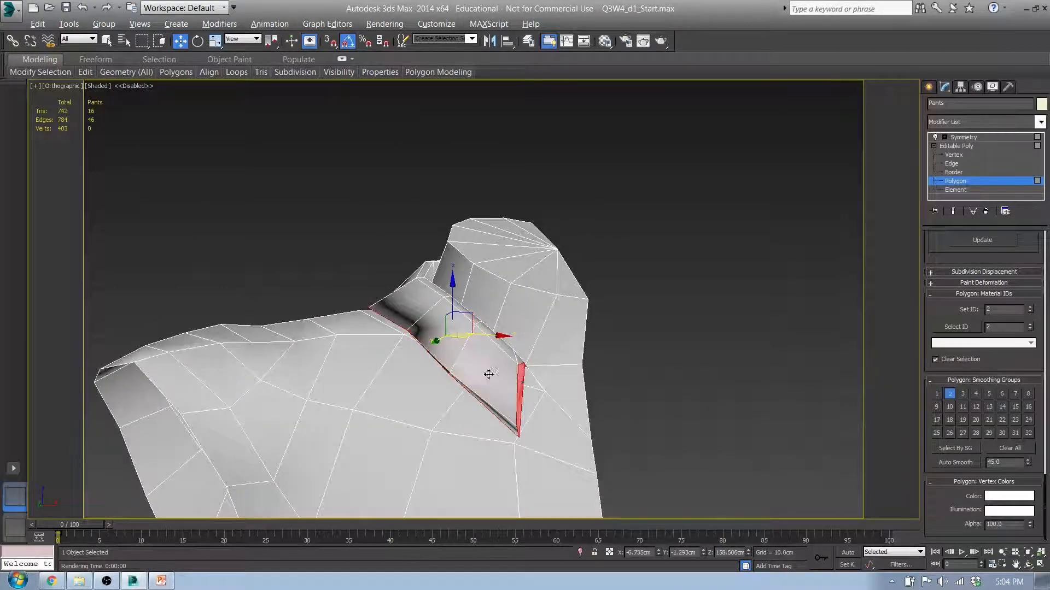
middle_click_drag(541, 430, 469, 423, "alt")
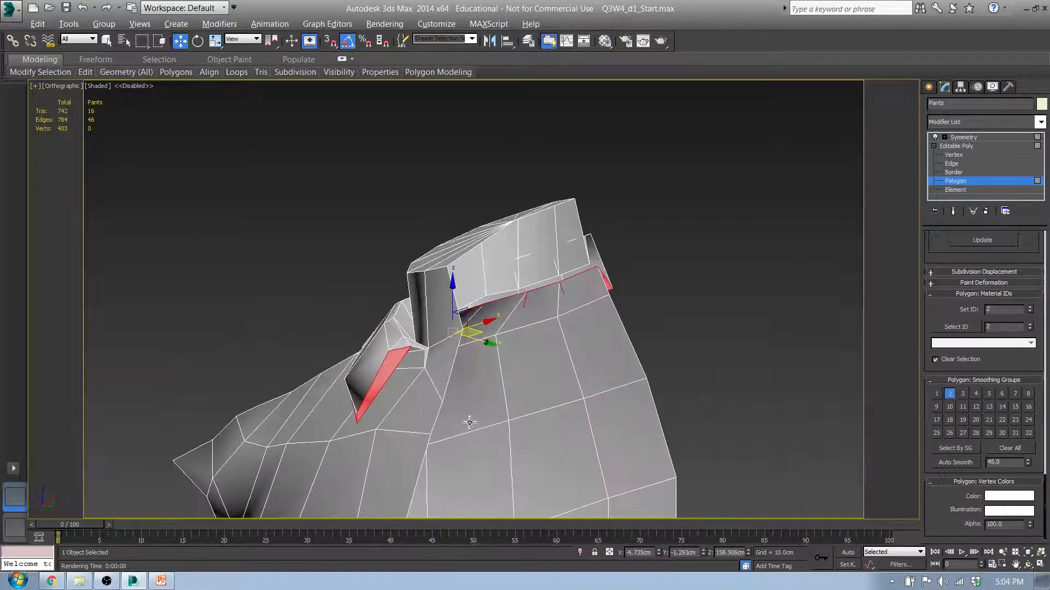
left_click(385, 382, "alt")
Switch the collar's bottom-edge polygons from smoothing group 2 to smoothing group 3.
middle_click_drag(384, 379, 482, 382, "alt")
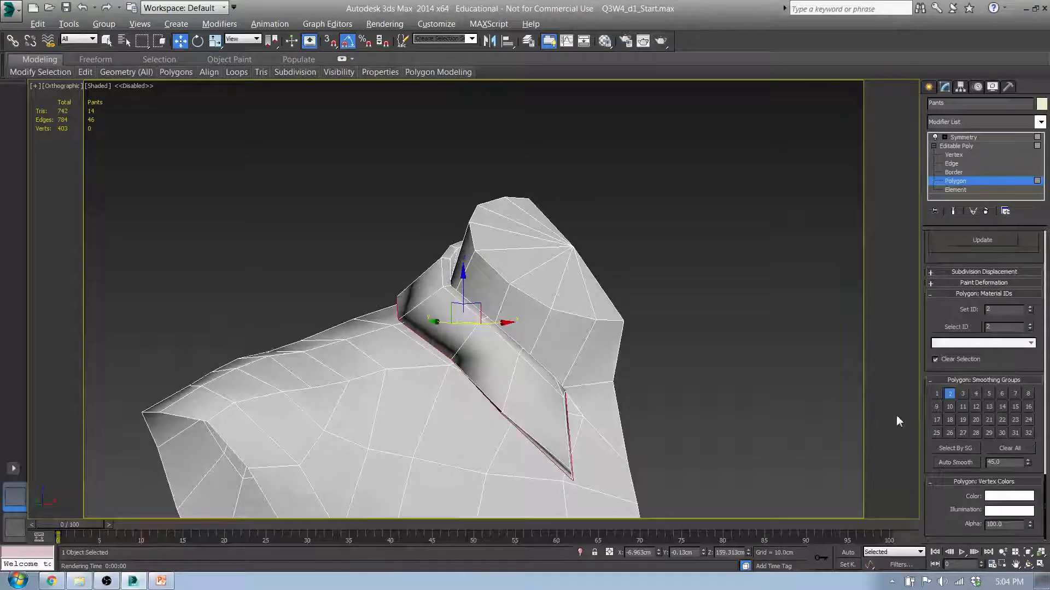
middle_click_drag(705, 388, 788, 391, "alt")
left_click(949, 395)
left_click(962, 395)
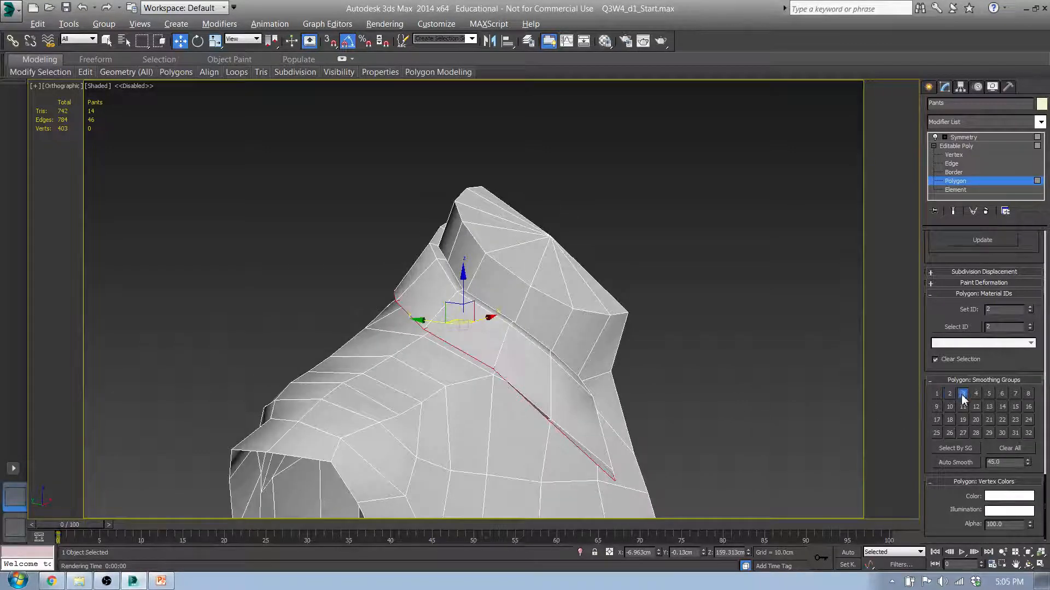
Check the smoothing groups of the collar's front face, bottom-edge, rim and front end polygons one at a time.
middle_click_drag(723, 369, 509, 399, "alt")
left_click(490, 375)
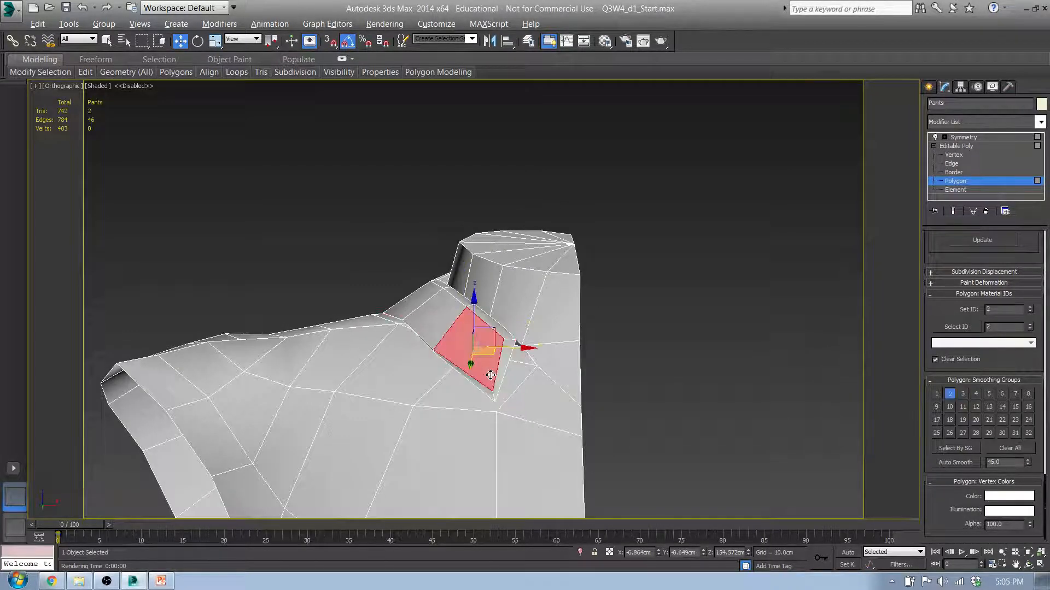
left_click_drag(489, 392, 489, 393)
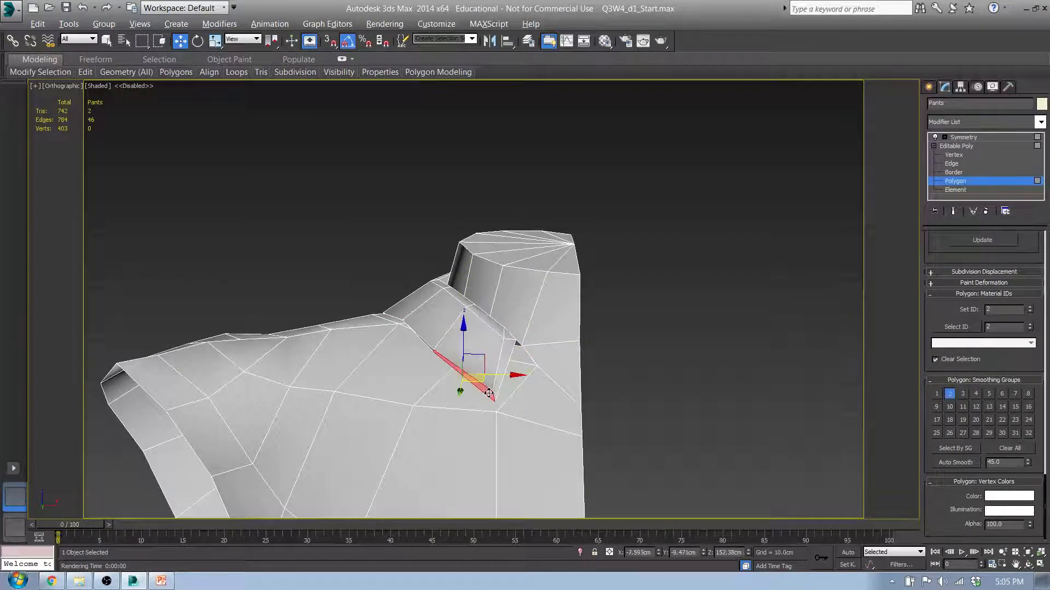
left_click(503, 379)
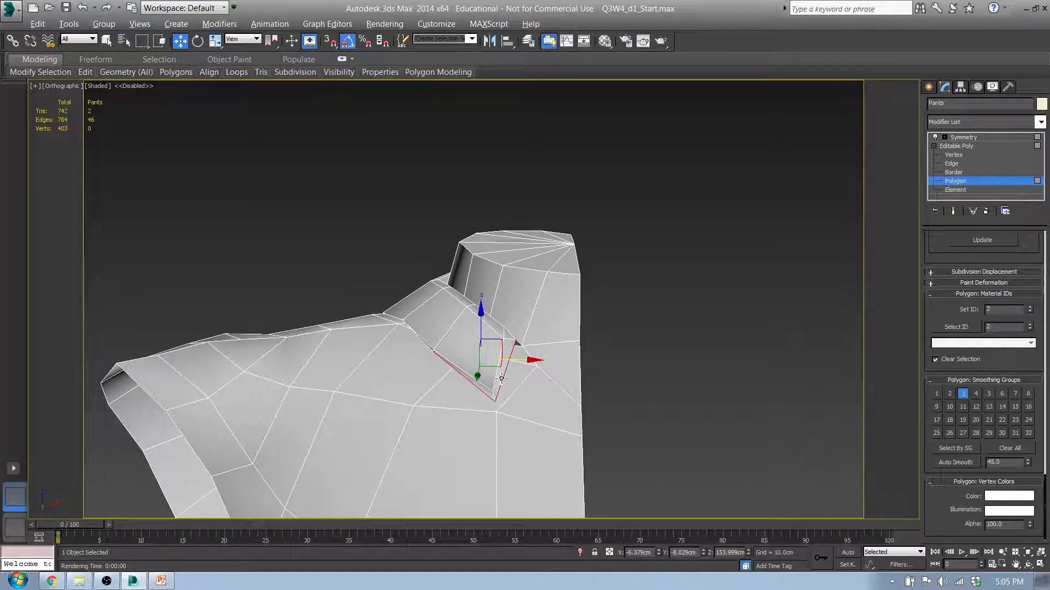
left_click(489, 395)
key("ctrl+z")
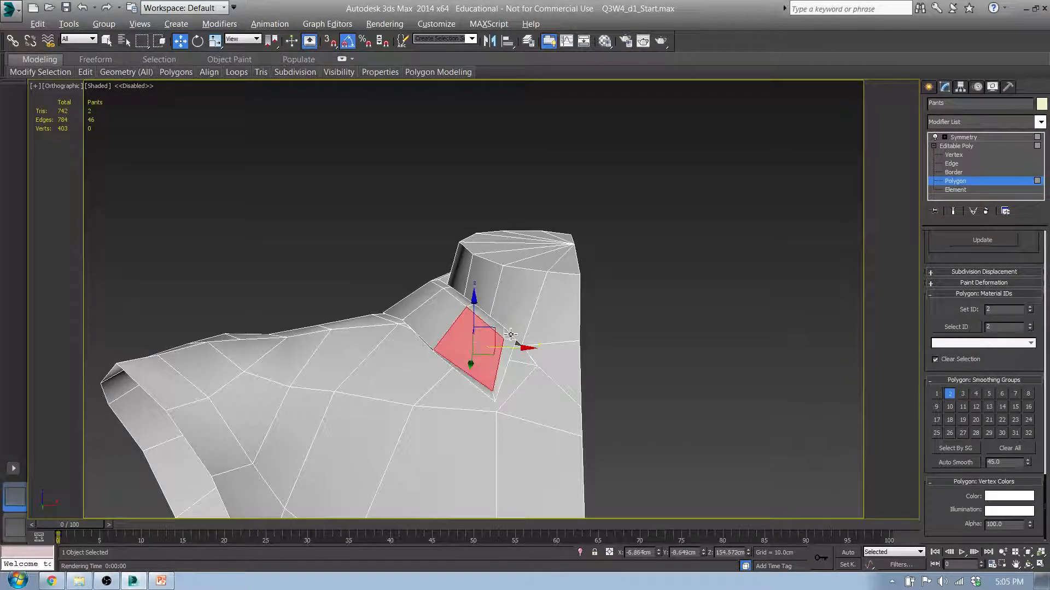
left_click(511, 334)
left_click(504, 337)
left_click(511, 342)
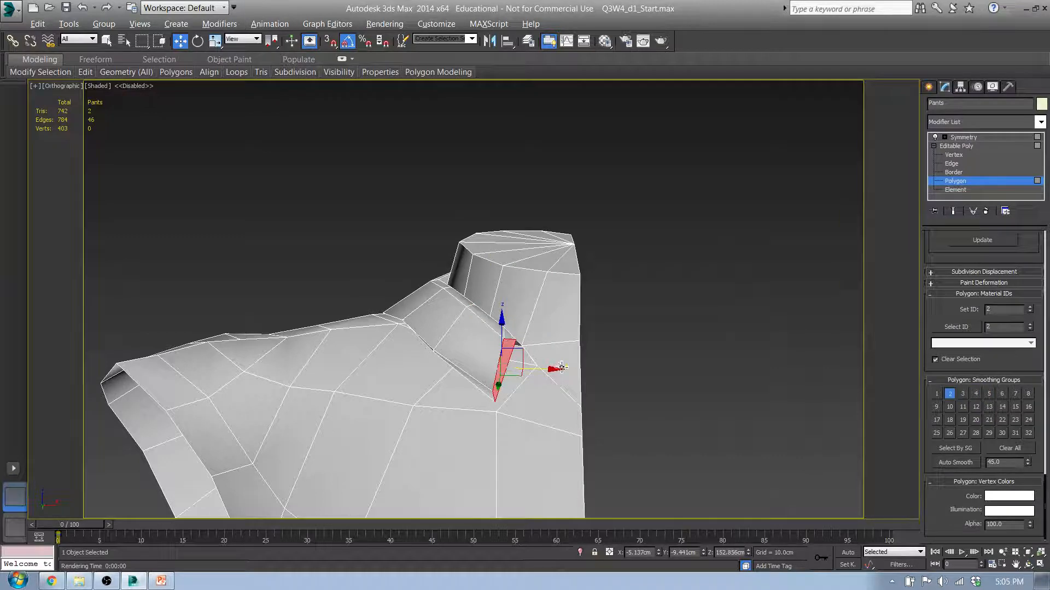
middle_click_drag(561, 368, 512, 381, "alt")
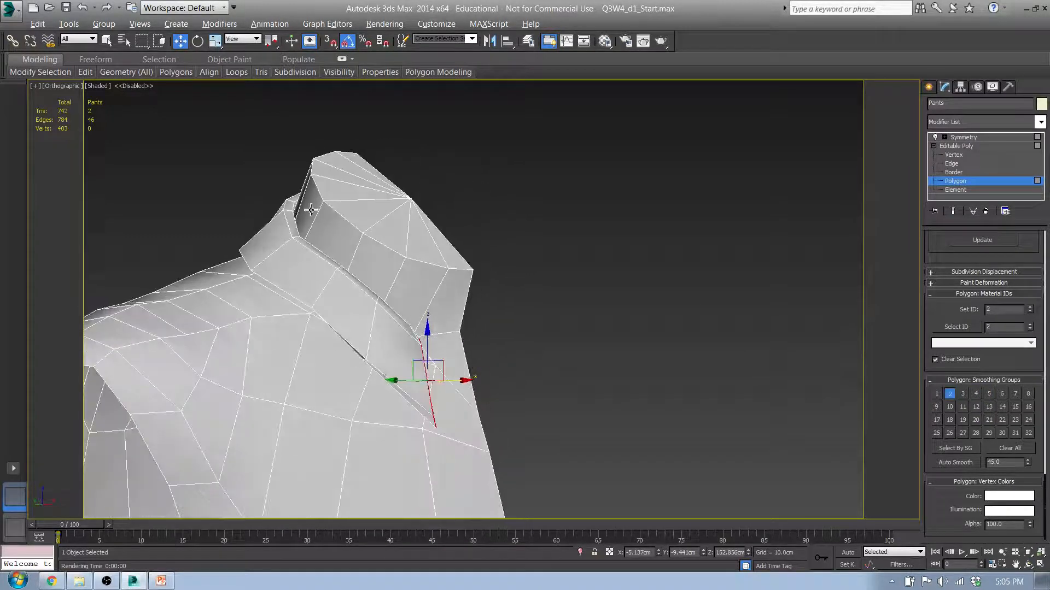
left_click(316, 267)
At the Vertex level, raise the collar's rear and front lower-edge vertices slightly off the shirt surface.
key("1")
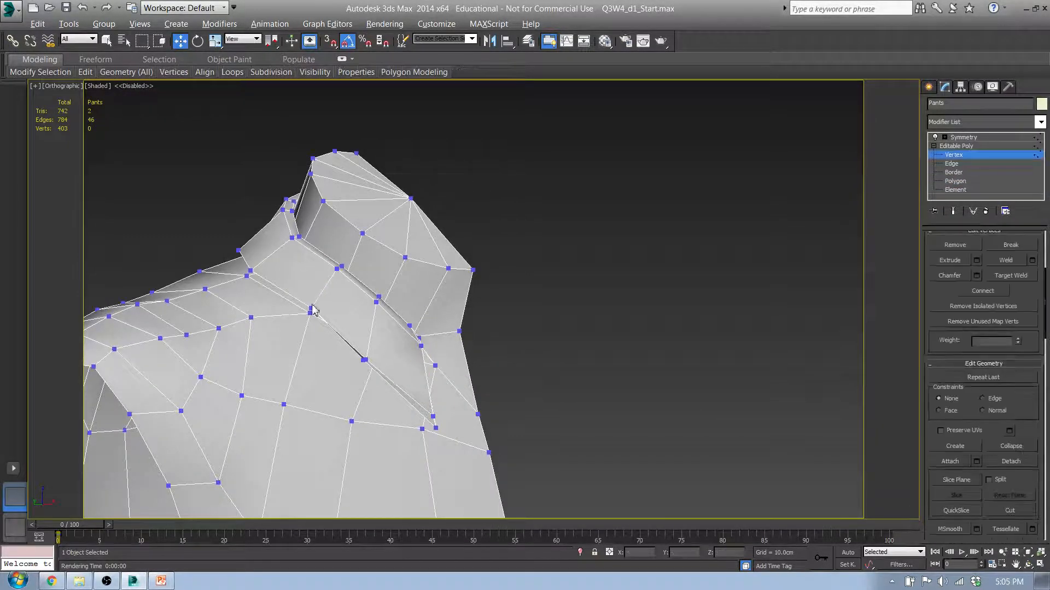
left_click(252, 271)
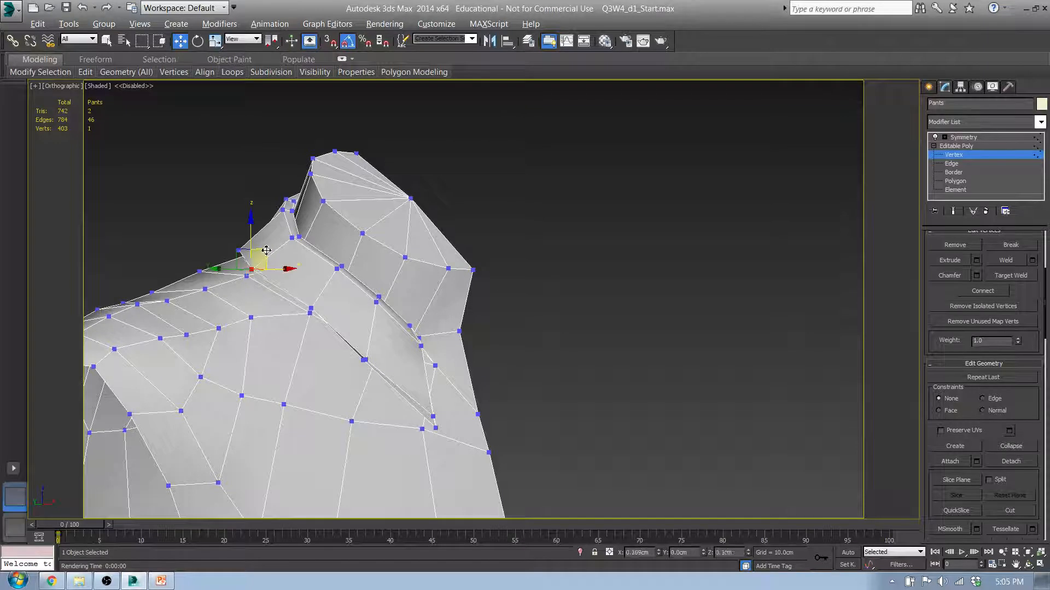
left_click(364, 360)
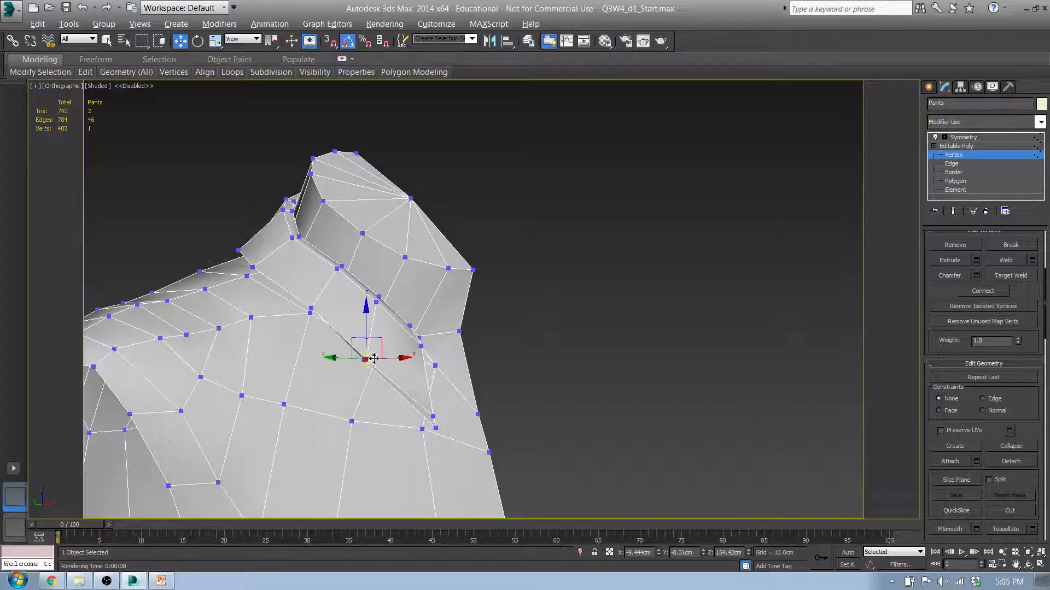
scroll(362, 356, "up", 10)
left_click_drag(357, 336, 354, 333)
scroll(356, 341, "down", 5)
Select the pair of vertices midway along the collar's front lower edge and move them inward, down and closer to the chest.
middle_click_drag(387, 383, 416, 369, "alt")
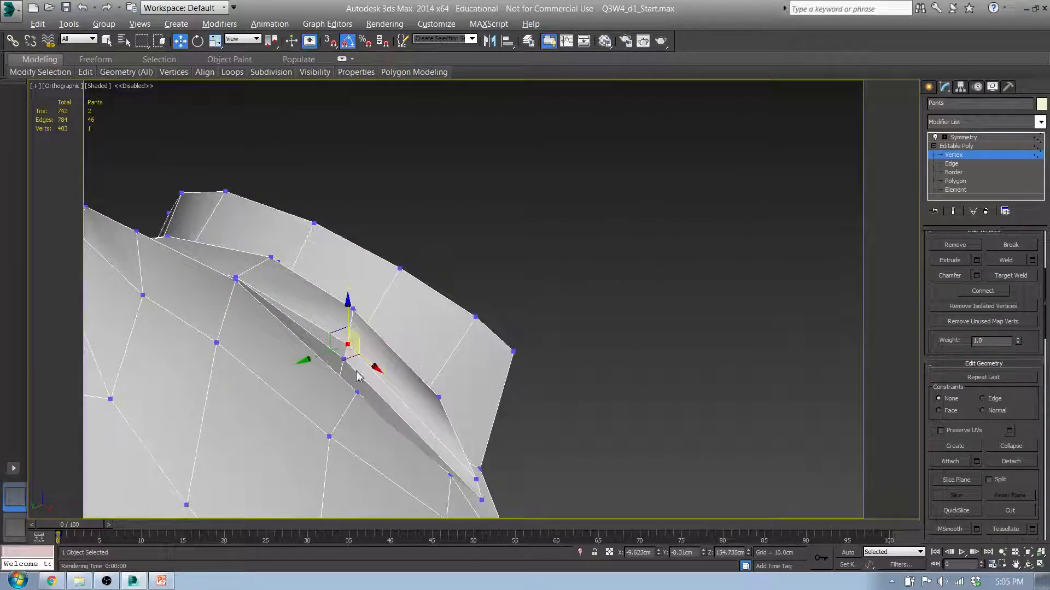
left_click(345, 360, "ctrl")
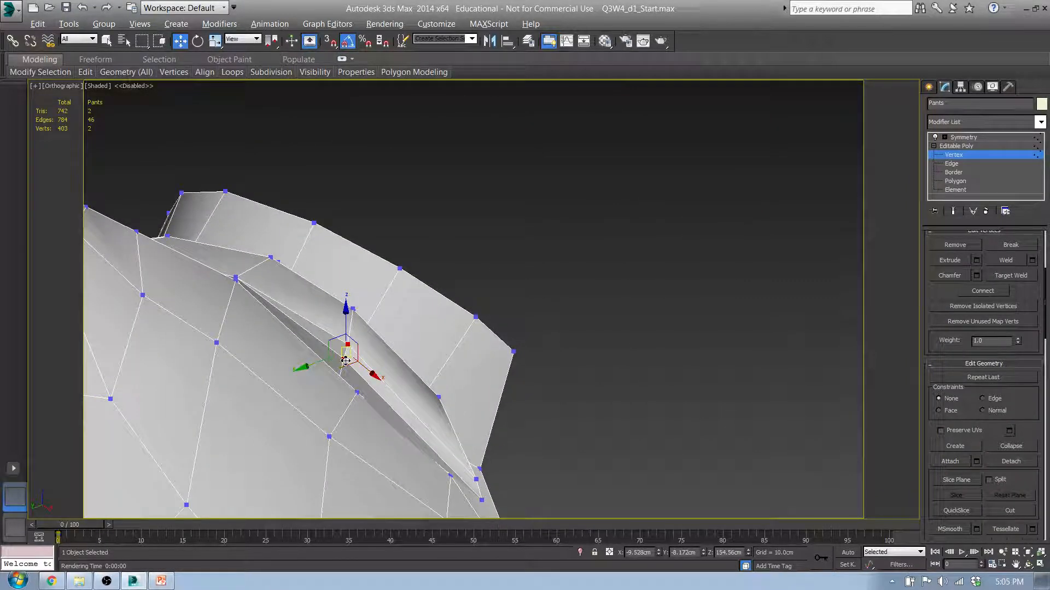
key("f")
scroll(438, 206, "up", 3)
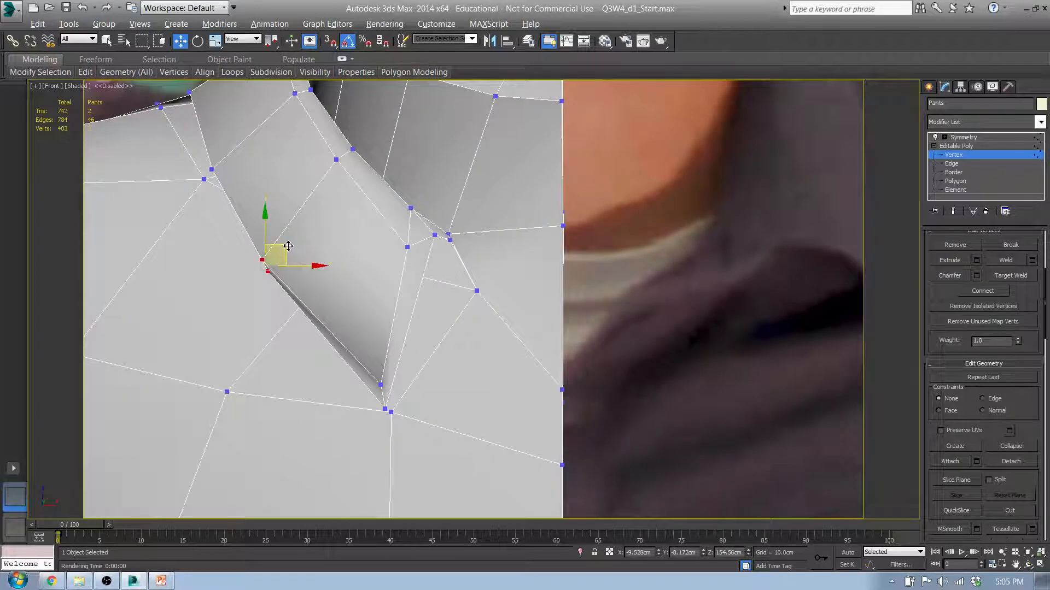
left_click_drag(288, 246, 300, 257)
middle_click_drag(290, 306, 388, 295, "alt")
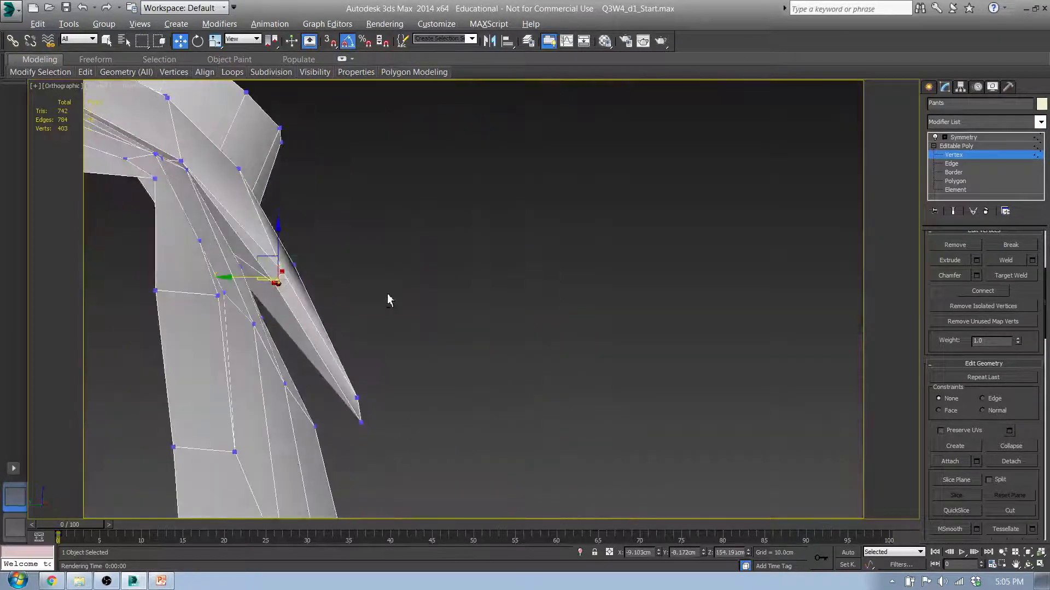
left_click_drag(259, 260, 243, 222)
middle_click_drag(242, 221, 208, 211, "alt")
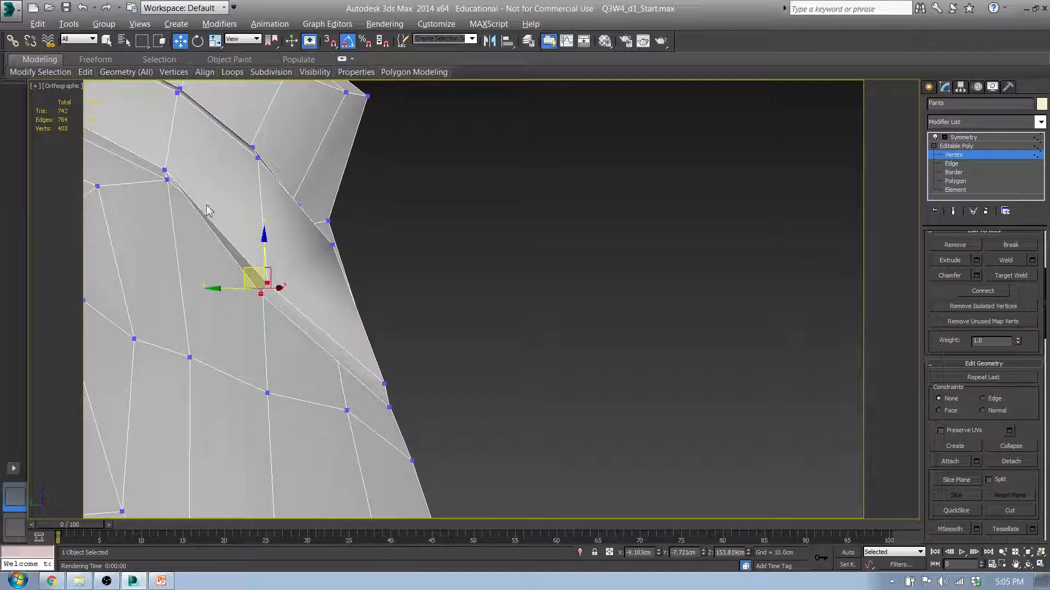
Reposition the next lower-edge collar vertex toward the shoulder to even out the collar's outline.
left_click(166, 170)
middle_click_drag(150, 159, 159, 166, "alt")
left_click_drag(153, 152, 165, 149)
Compare the collar with the front reference photo, show the mirrored end result, and render it from a three-quarter view.
middle_click_drag(172, 185, 254, 300, "alt")
scroll(254, 300, "down", 4)
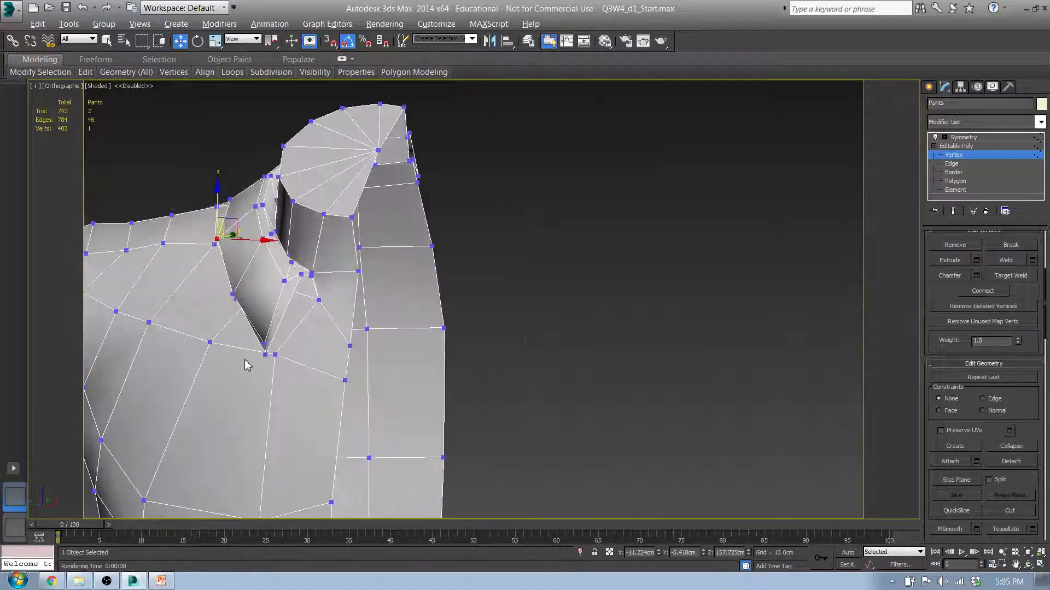
middle_click_drag(244, 361, 282, 367, "alt")
key("f")
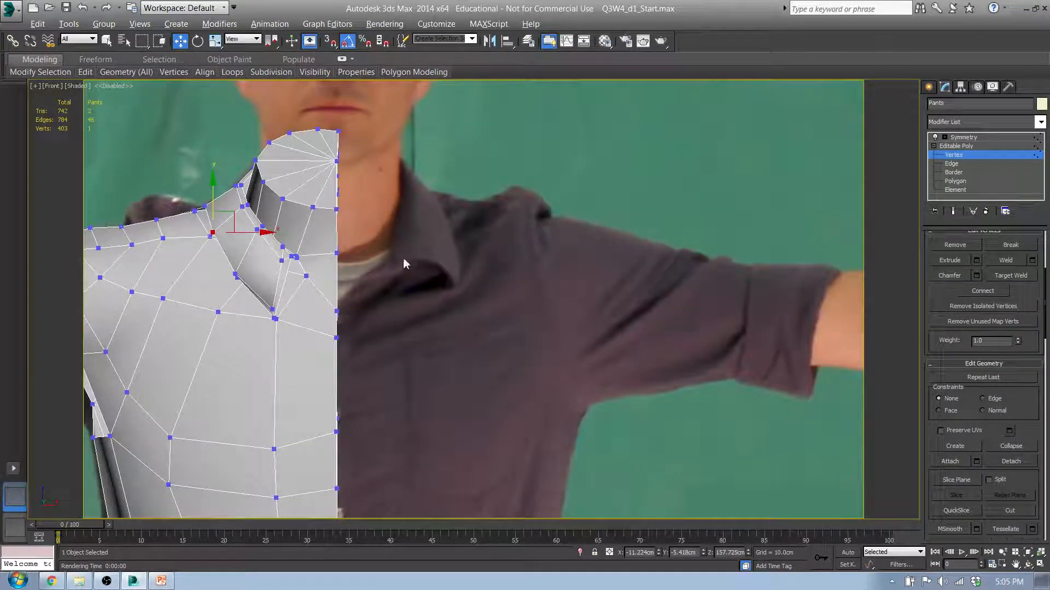
middle_click_drag(405, 264, 554, 268)
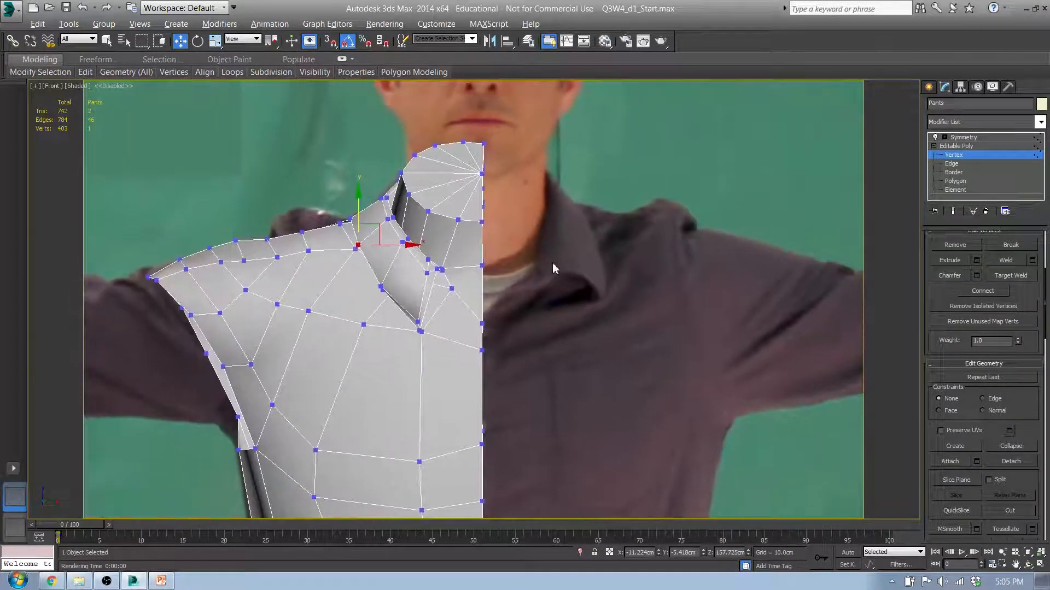
left_click(957, 211)
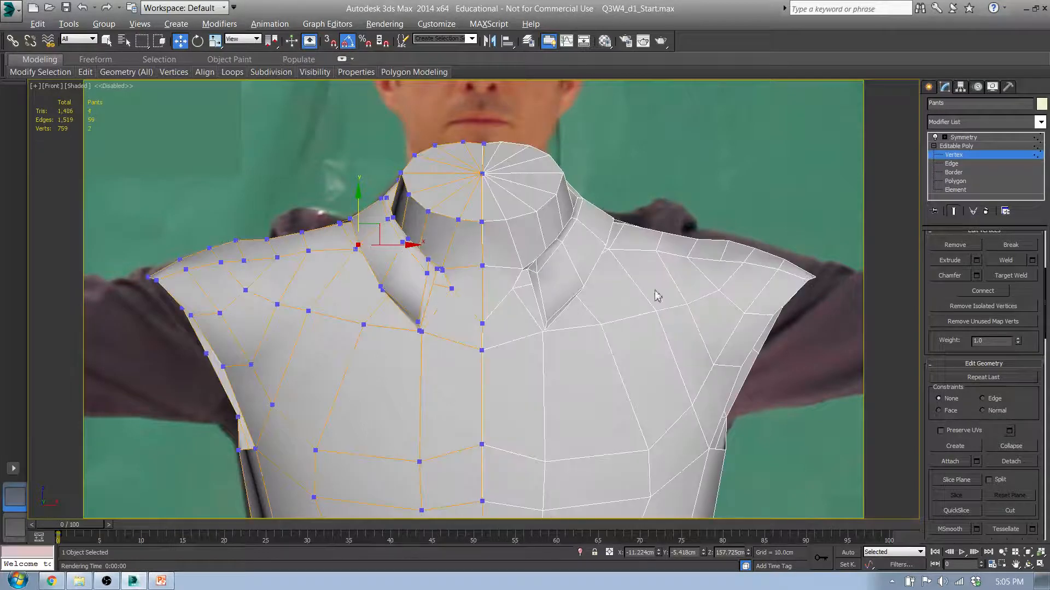
middle_click_drag(661, 295, 624, 307, "alt")
left_click(661, 43)
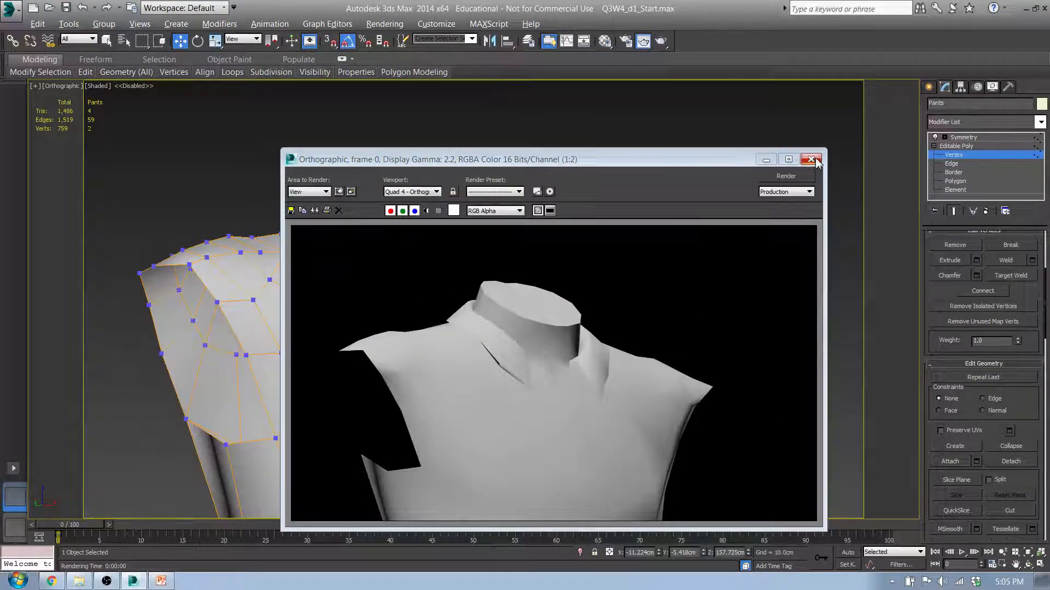
Render the neck and collar from a low, nearly level viewpoint to check their shading, and close the render window.
left_click(811, 160)
middle_click_drag(472, 342, 522, 295)
mouse_move(601, 301)
middle_mouse_down("alt")
mouse_move(572, 269)
mouse_move(506, 288)
mouse_move(501, 272)
mouse_move(563, 237)
mouse_move(587, 247)
mouse_move(580, 299)
middle_mouse_up("alt")
scroll(570, 267, "up", 4)
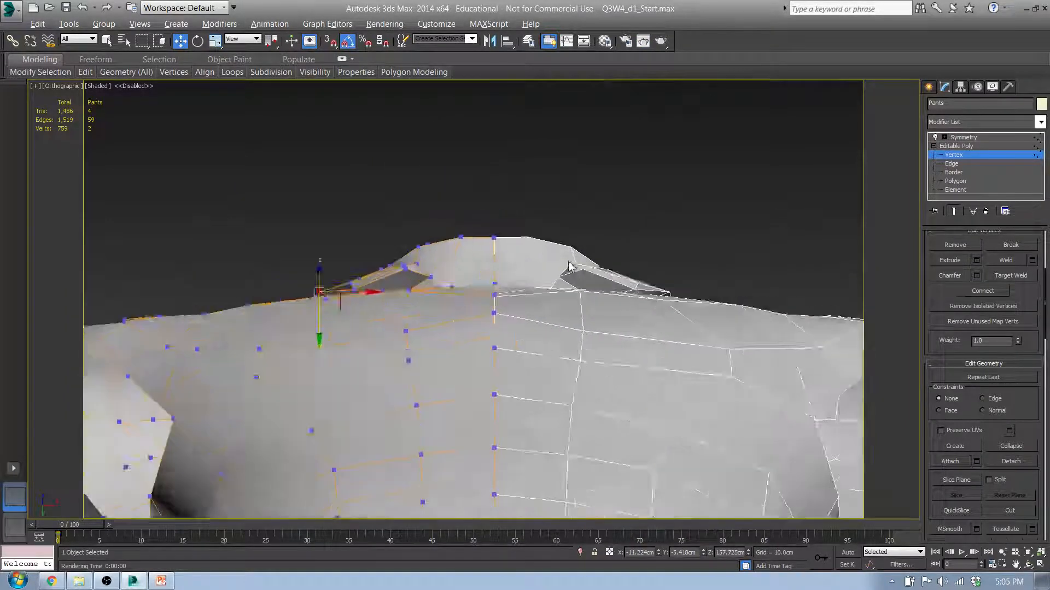
scroll(493, 269, "down", 1)
middle_click_drag(496, 268, 646, 266)
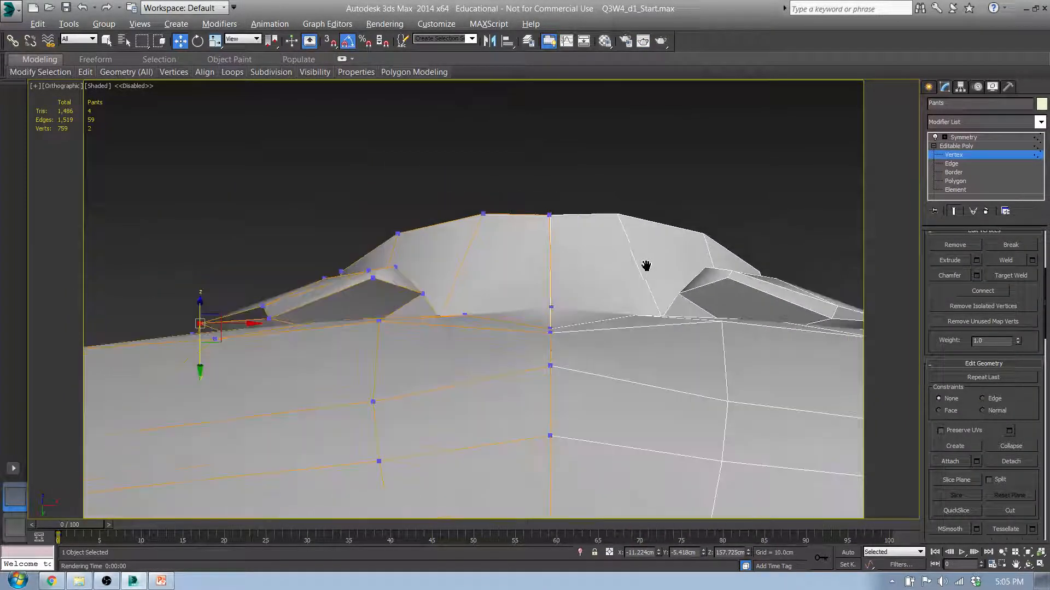
left_click(661, 42)
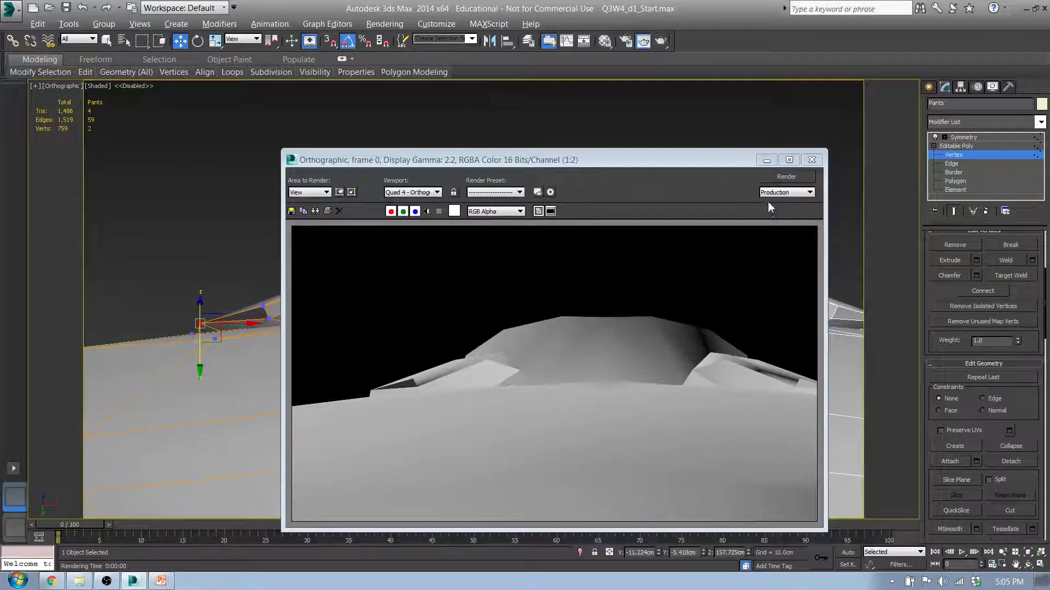
left_click(809, 160)
Align the rear-centre vertex on the neck's top edge with the symmetry plane by setting its X position to 0.
middle_click_drag(617, 294, 563, 239)
scroll(562, 239, "down", 5)
middle_click_drag(541, 281, 567, 339, "alt")
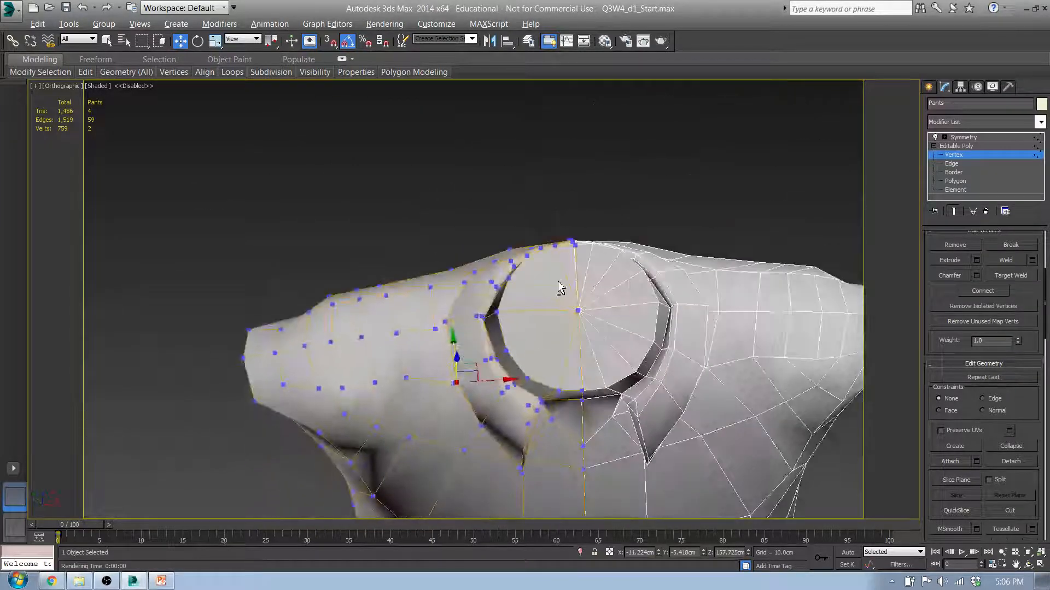
scroll(602, 257, "up", 5)
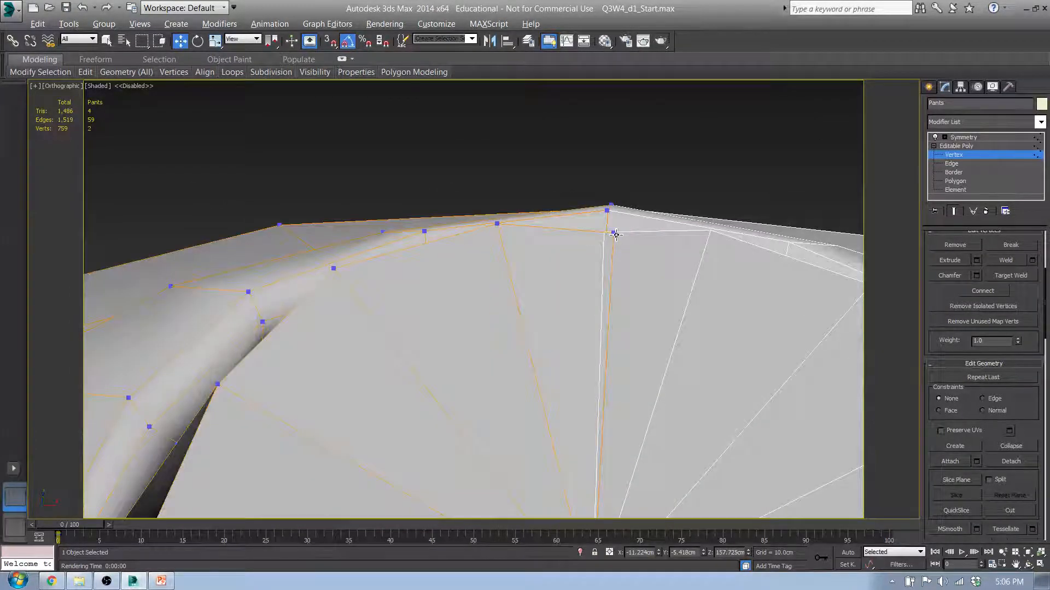
left_click(615, 234)
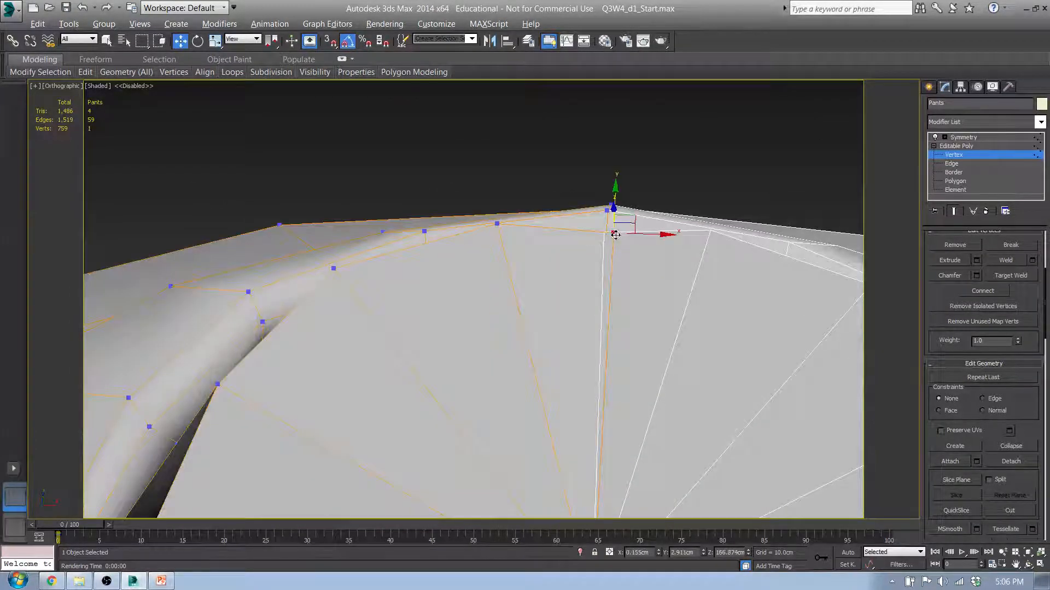
right_click(659, 553)
Select the two rear-centre vertices on the collar's upper fold and move them slightly backward along Y.
middle_click_drag(634, 226, 626, 183, "alt")
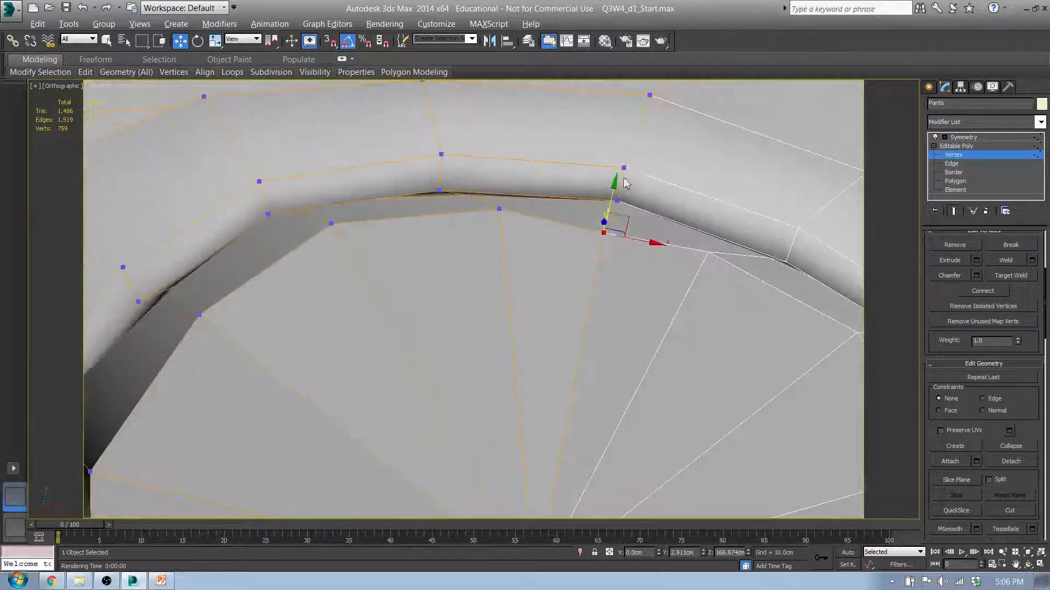
left_click(625, 169)
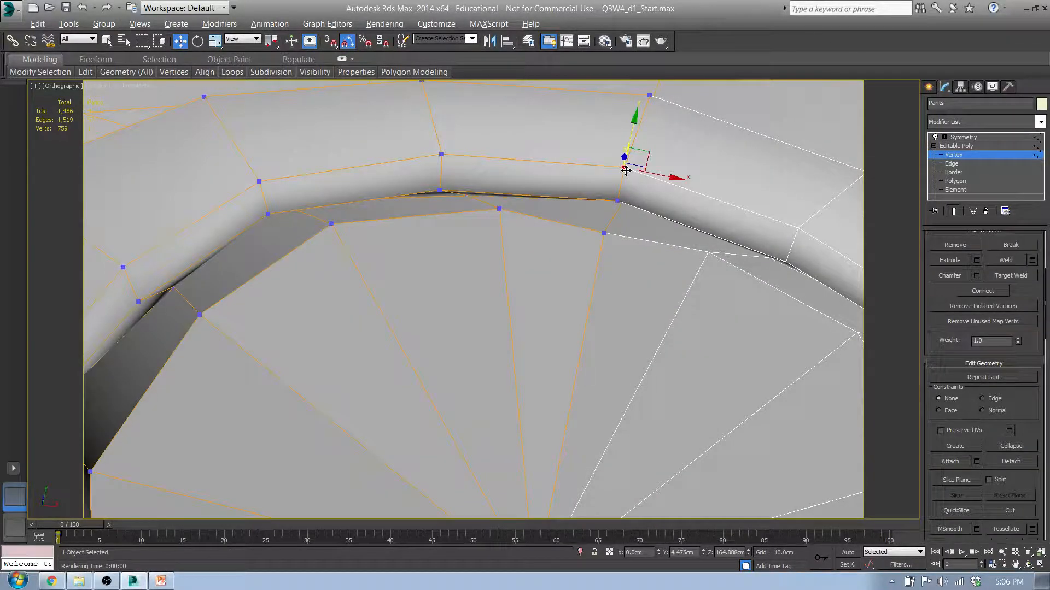
left_click(617, 201, "ctrl")
left_click_drag(632, 146, 634, 135)
Move the rear-centre vertex on the collar's lower edge slightly backward along Y, away from the shirt.
middle_click_drag(623, 213, 842, 169, "alt")
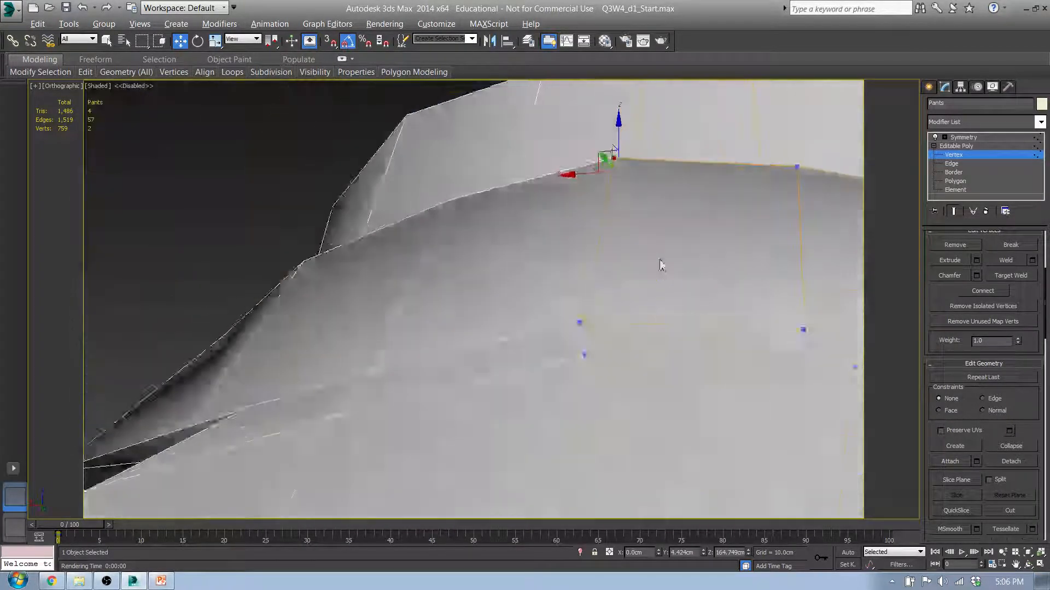
middle_click_drag(661, 265, 637, 230, "alt")
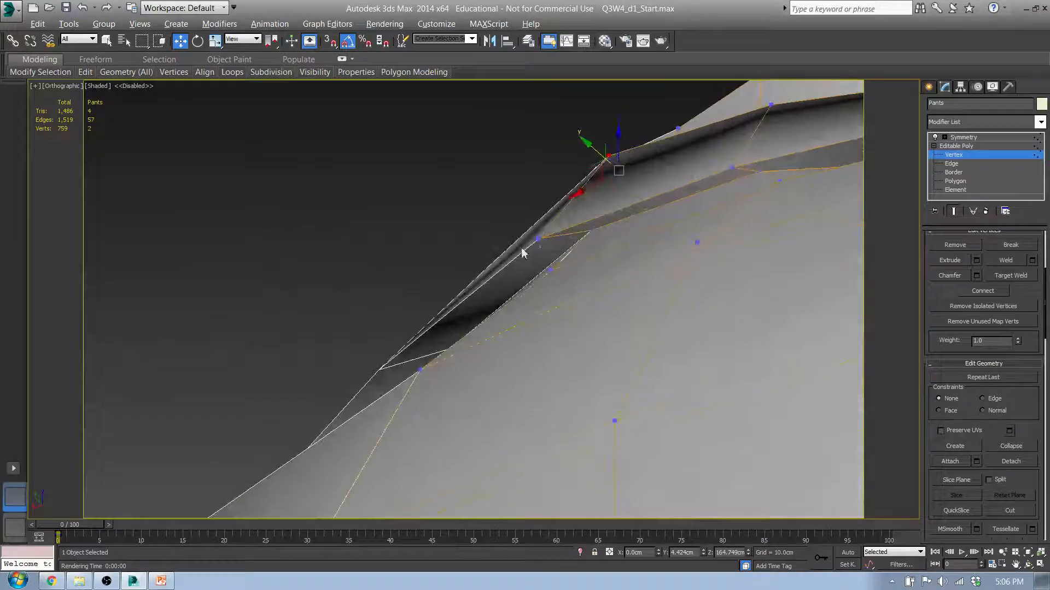
left_click(538, 239)
left_click_drag(514, 214, 500, 203)
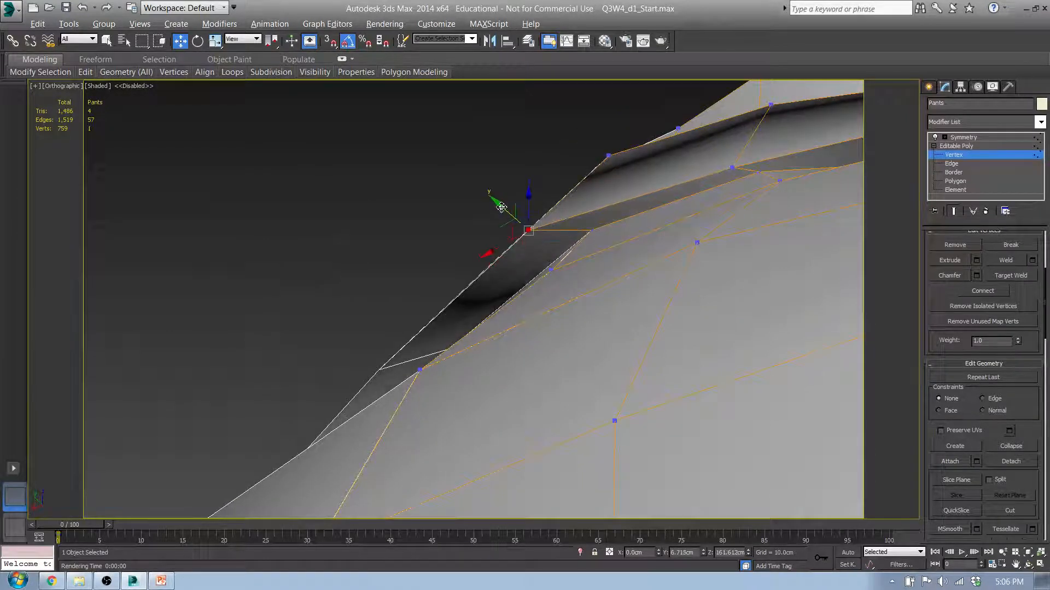
Select the collar's upper and lower vertices beside the rear centre and, from the top view, move them slightly outward.
middle_click_drag(500, 203, 566, 232, "alt")
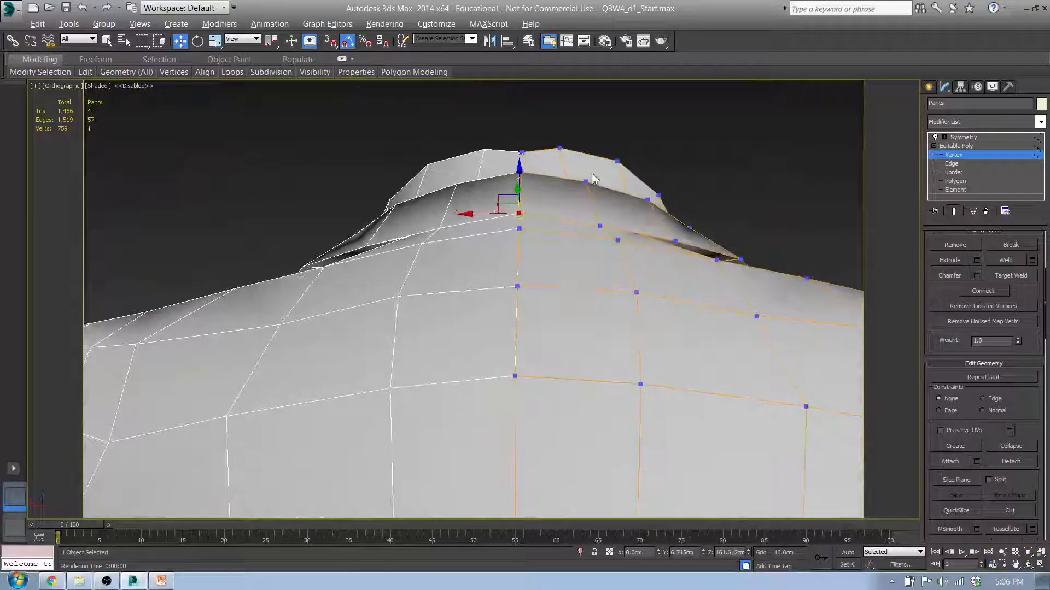
left_click(587, 182, "ctrl")
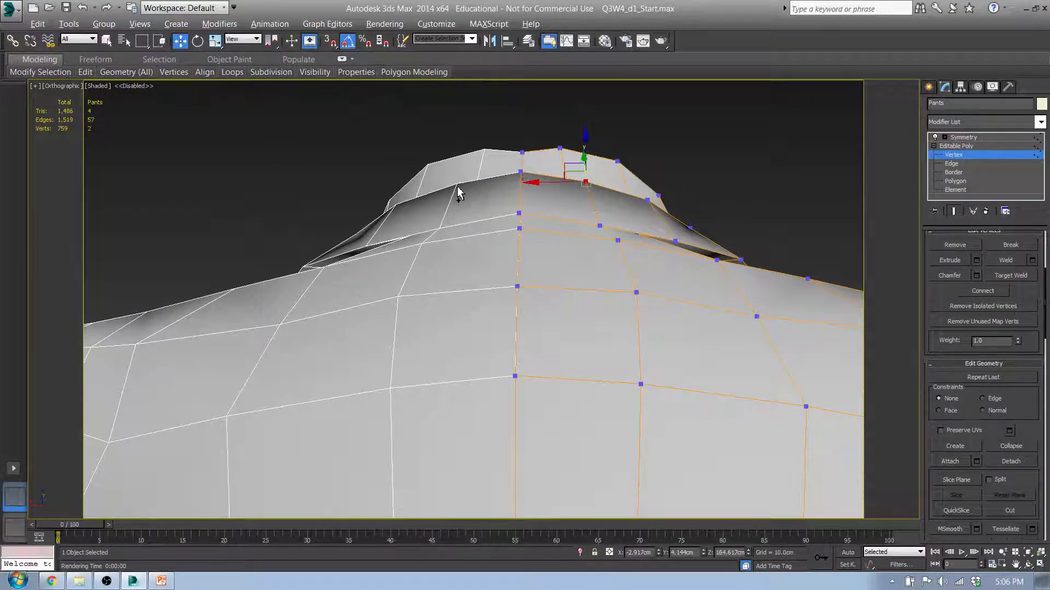
left_click(600, 227, "ctrl")
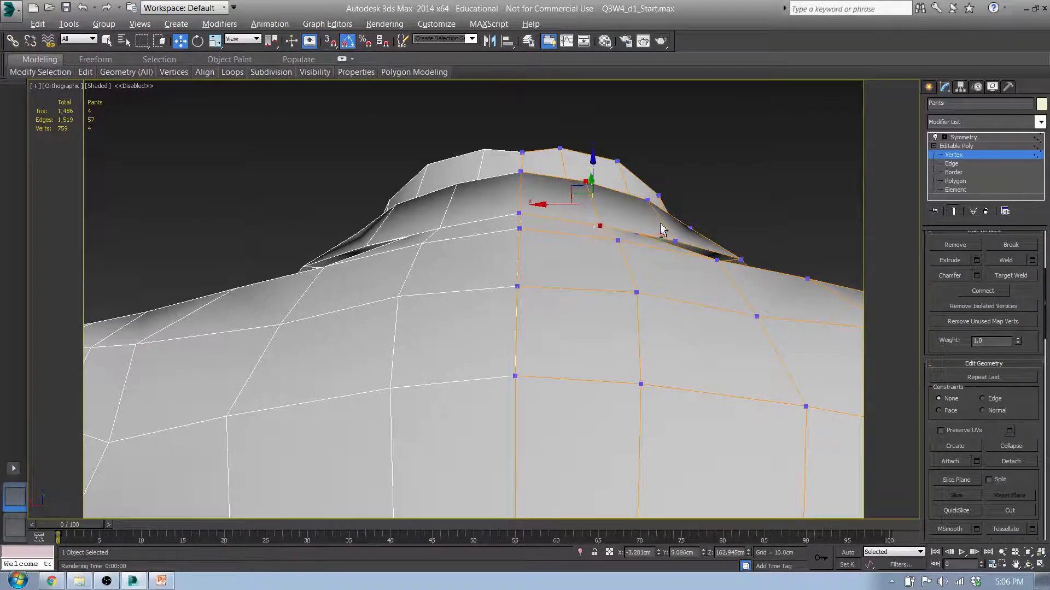
middle_click_drag(660, 225, 447, 333, "alt")
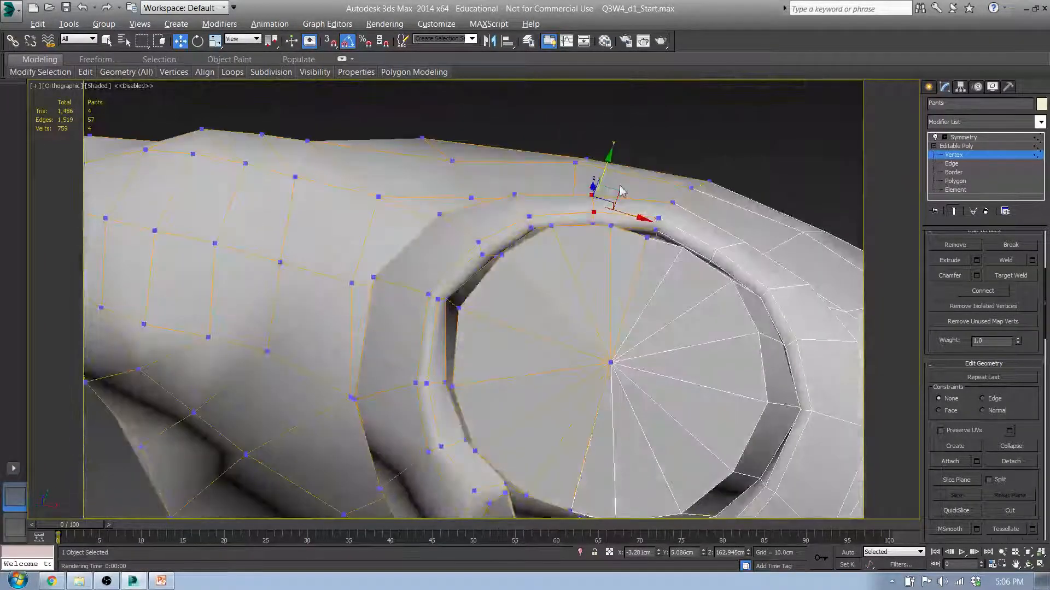
key("t")
middle_click_drag(599, 336, 579, 370)
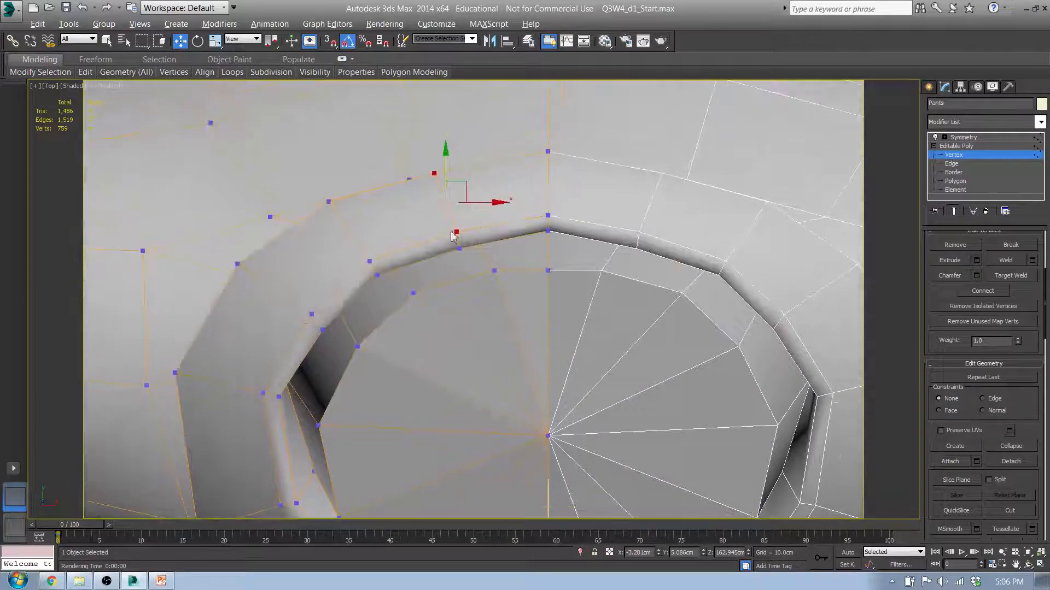
left_click_drag(461, 180, 457, 178)
Move the inner rim vertex beside the collar's rear centre outward, and adjust the rear-centre fold vertex along Y to smooth the curve.
left_click(459, 249)
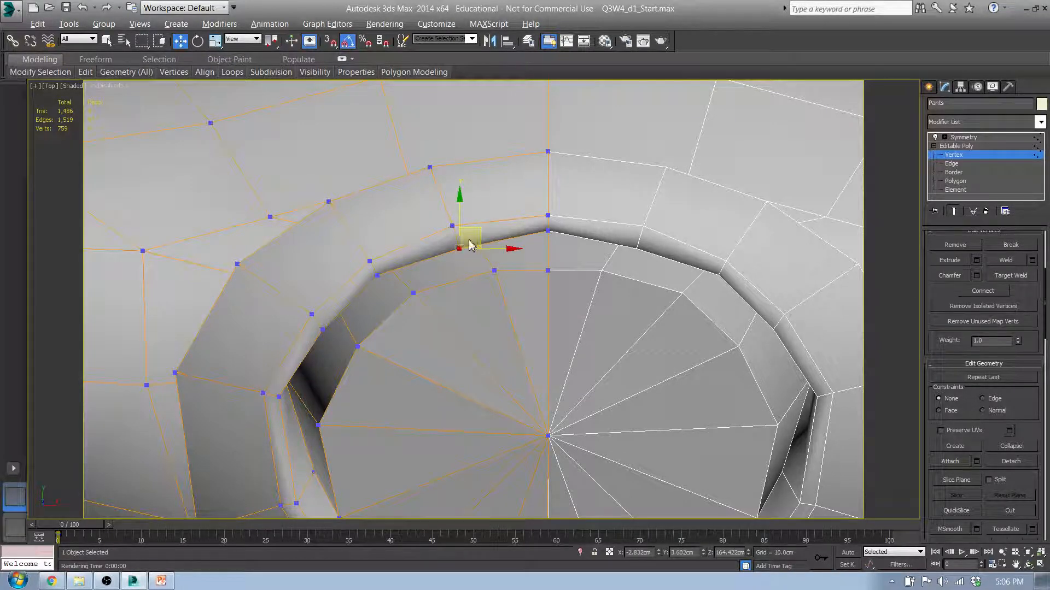
left_click_drag(480, 234, 478, 226)
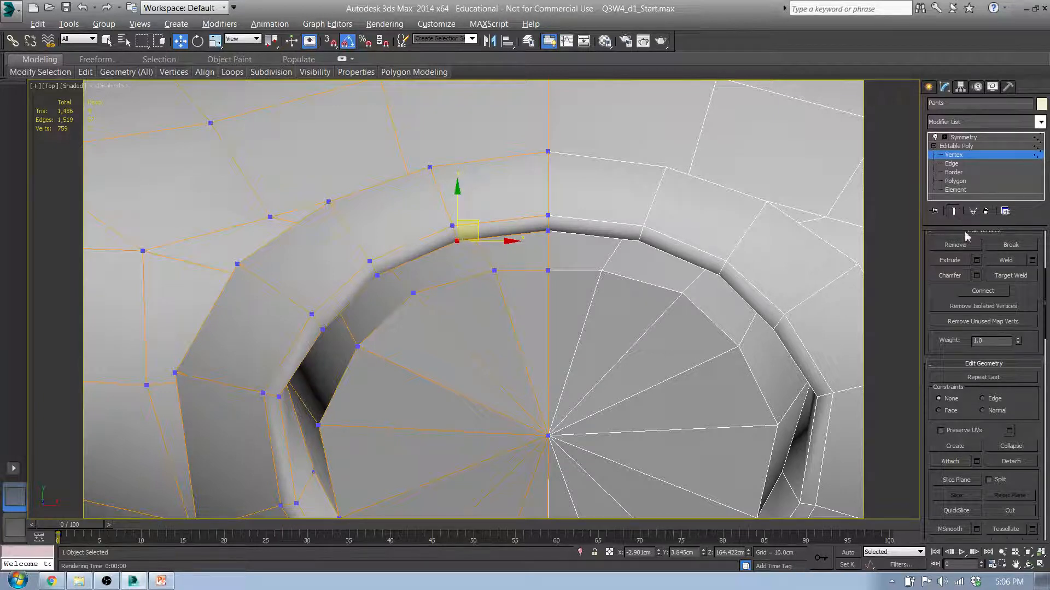
left_click(954, 215)
left_click(954, 214)
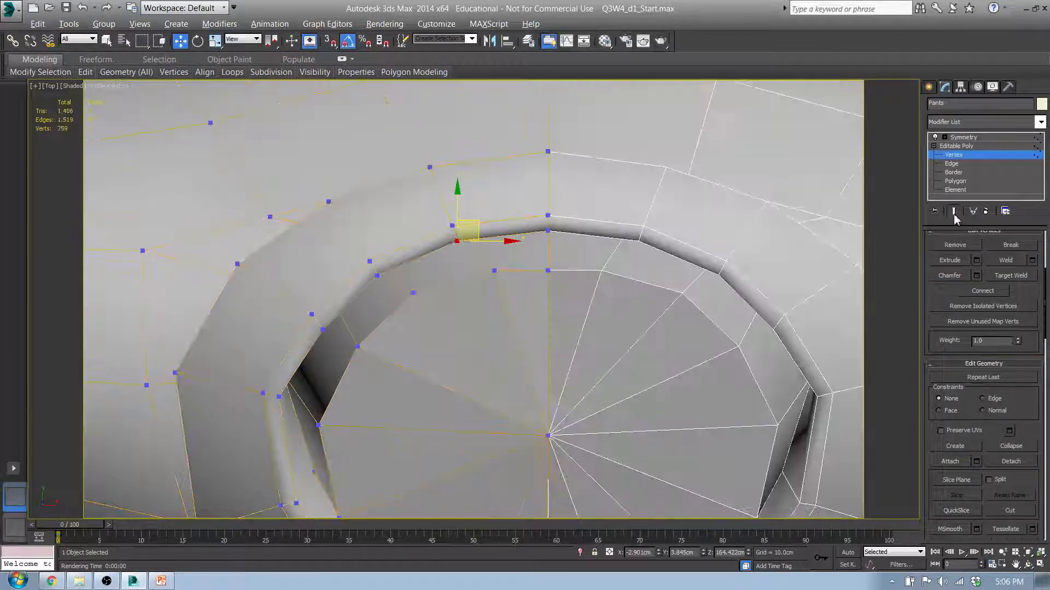
left_click(550, 216)
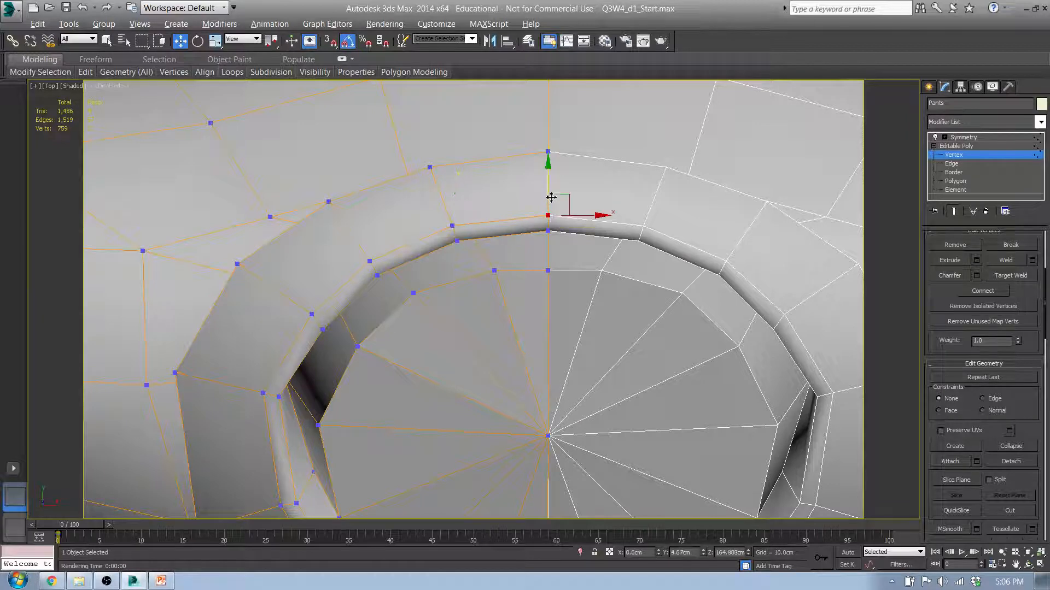
left_click_drag(551, 191, 552, 193)
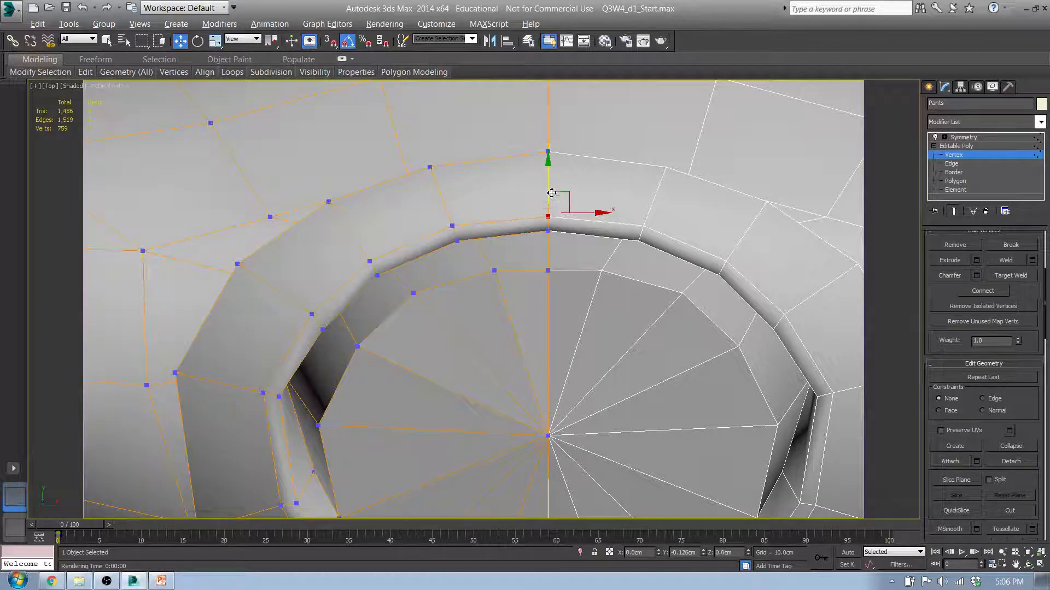
Reposition the rim vertices along the collar's side, shifting the rear side pair outward and nudging the next ones forward along the curve.
middle_click_drag(551, 191, 347, 202, "alt")
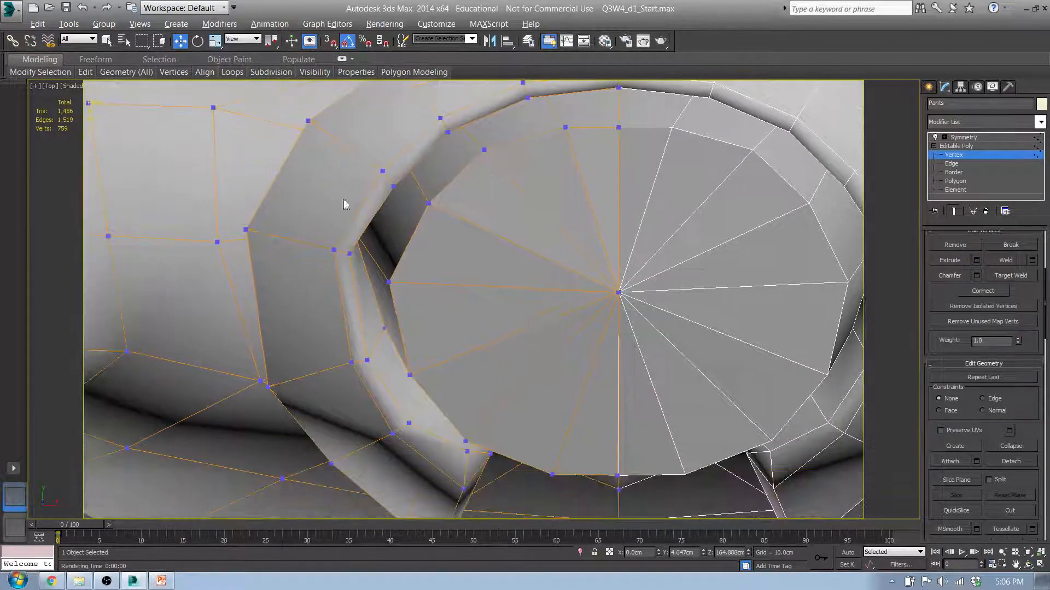
left_click(392, 185)
left_click_drag(409, 169, 402, 153)
left_click(384, 172, "ctrl")
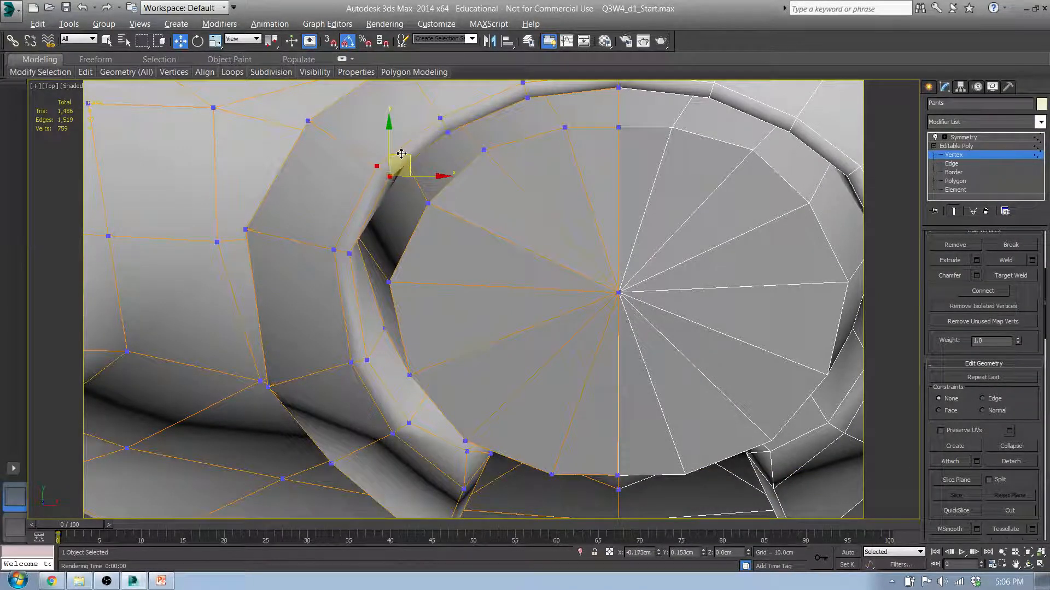
left_click(349, 253)
mouse_move(364, 247)
left_mouse_down()
mouse_move(365, 232)
mouse_move(364, 244)
left_mouse_up()
left_click(367, 359)
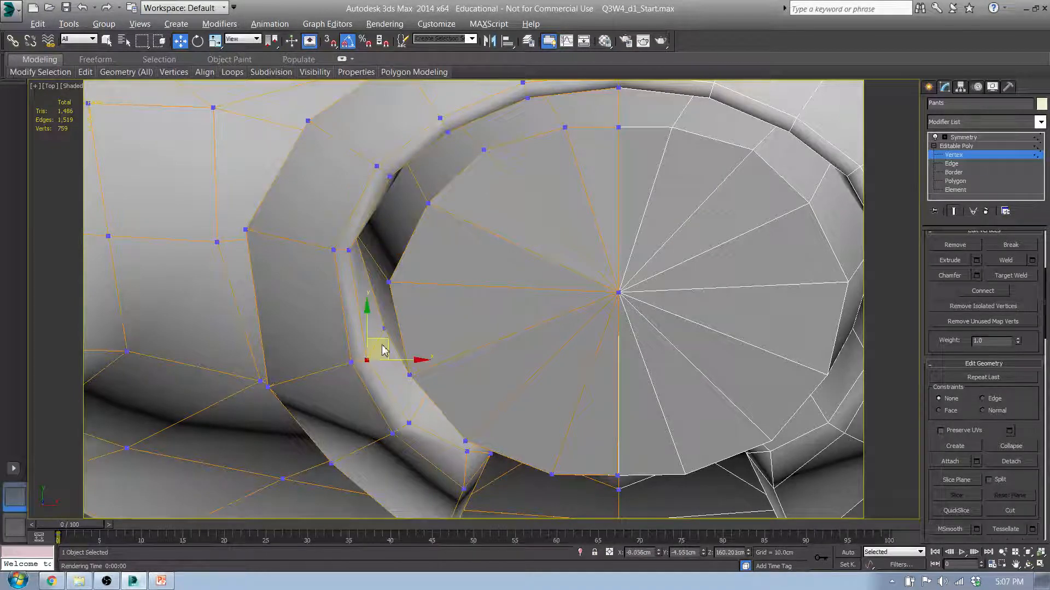
Align the two front-centre vertices at the neck and collar opening with the symmetry plane by setting their X positions to 0.
scroll(607, 387, "up", 8)
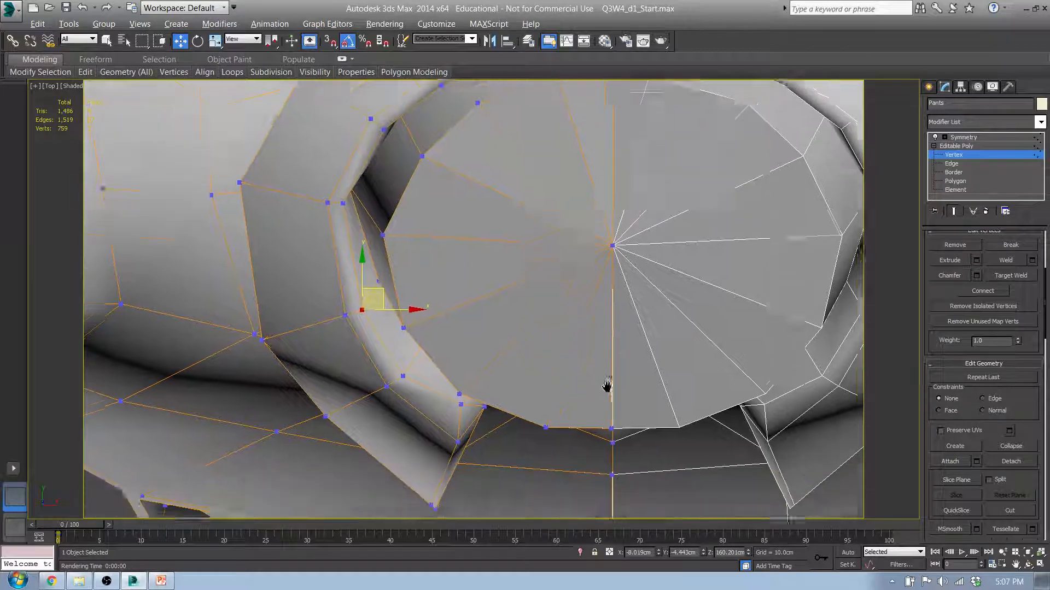
scroll(582, 381, "up", 2)
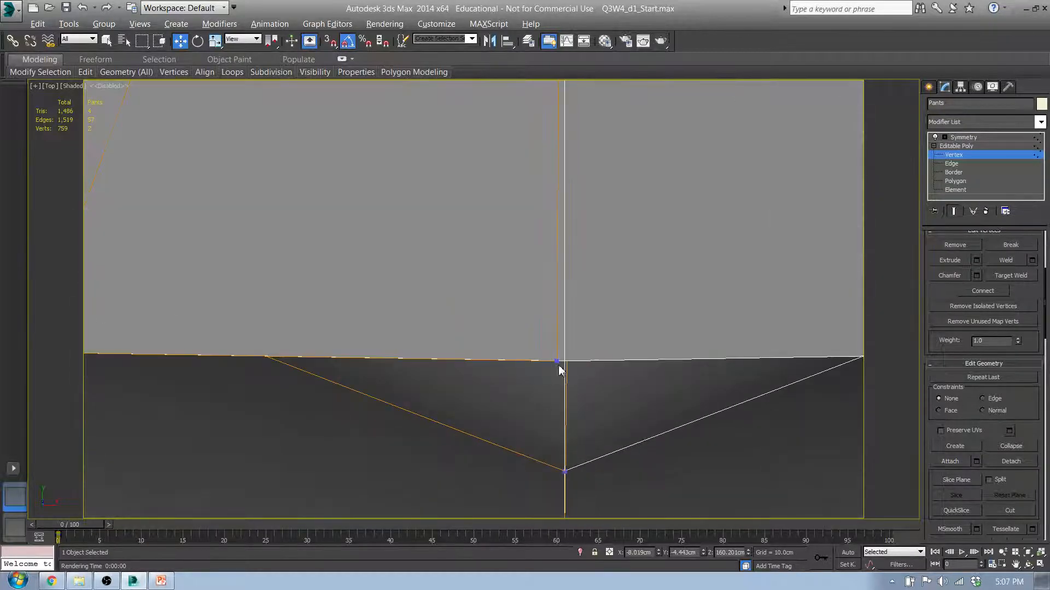
left_click(559, 362)
right_click(658, 553)
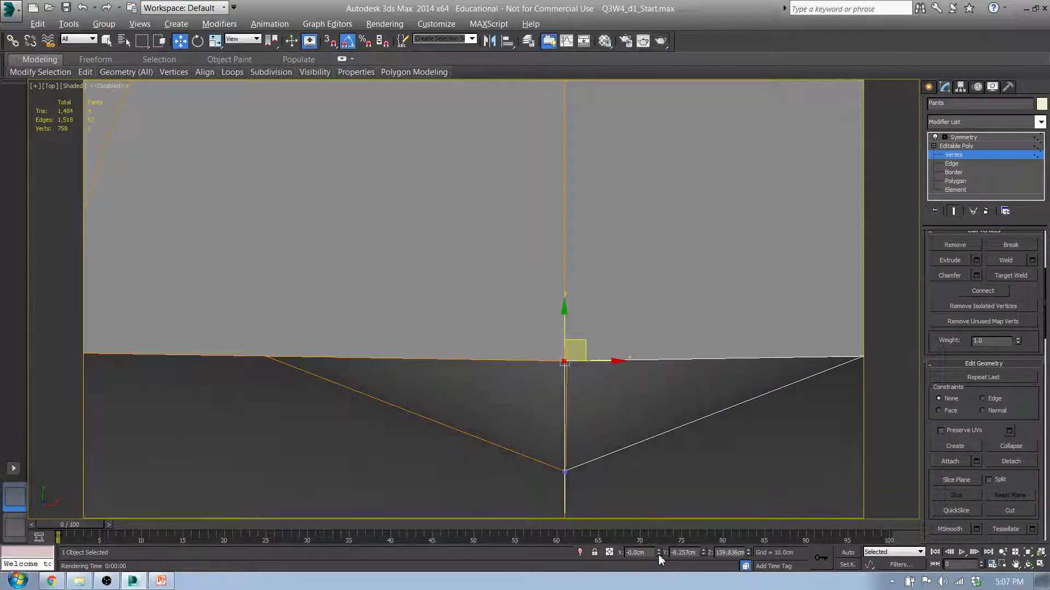
left_click(568, 471)
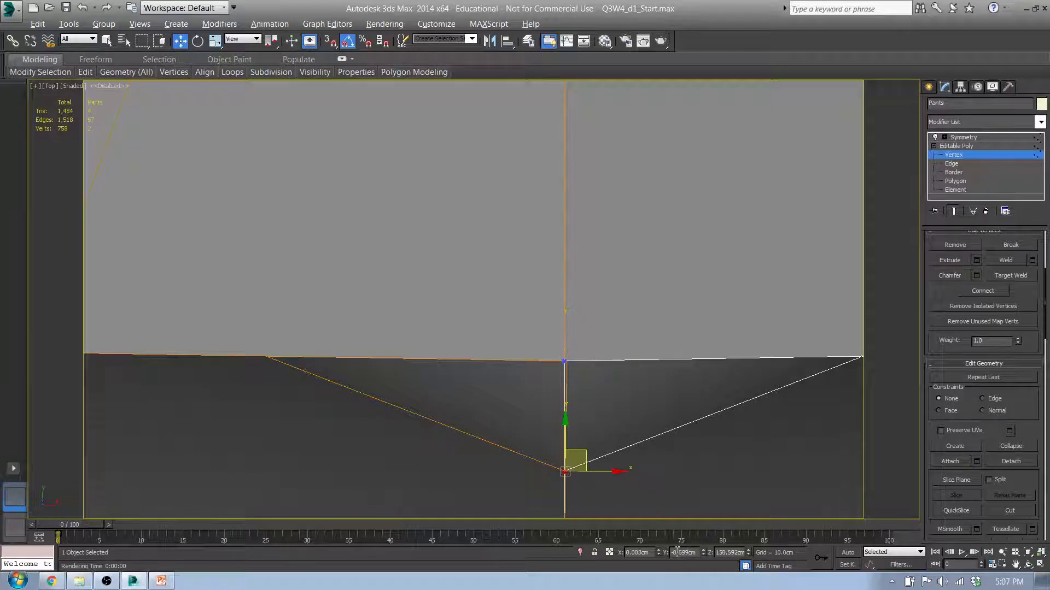
right_click(659, 553)
scroll(569, 543, "down", 6)
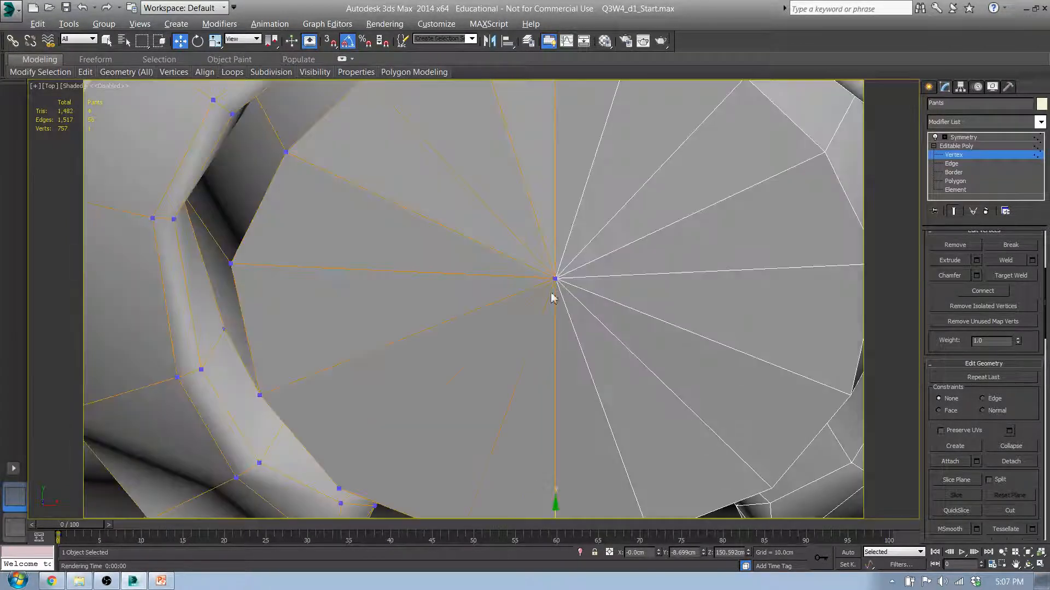
left_click(554, 280)
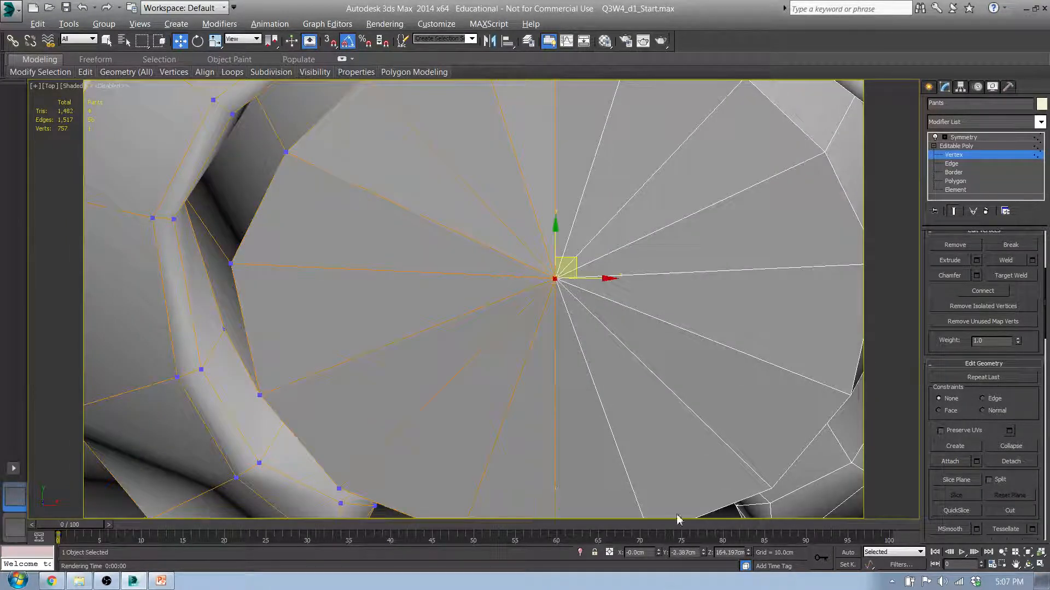
Move the rear-centre vertex of the neck's top edge slightly backward along Y and raise it a little.
middle_click_drag(586, 254, 555, 517)
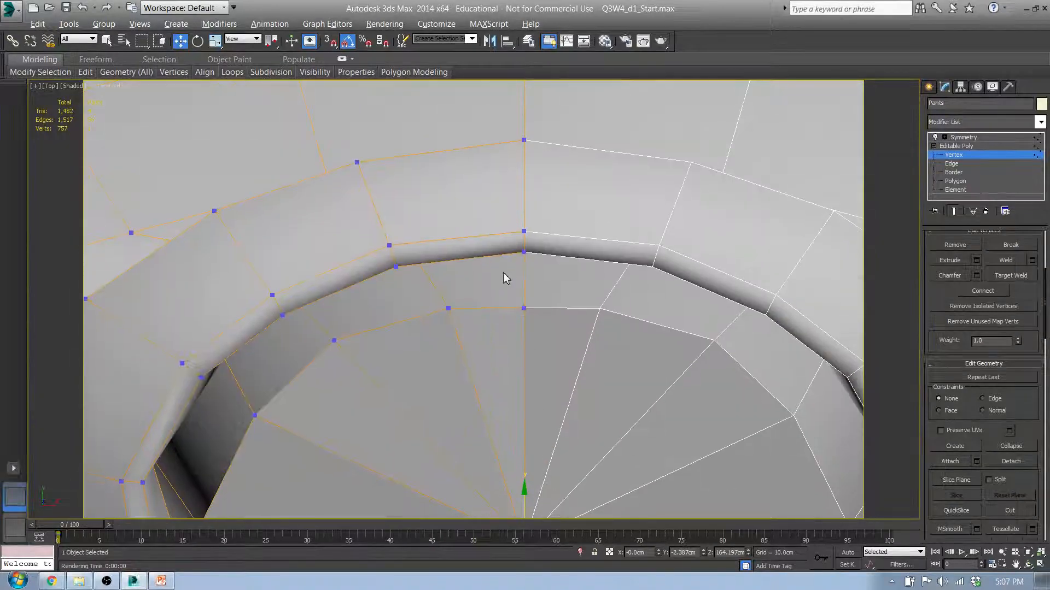
left_click(526, 310)
left_click_drag(530, 278, 529, 271)
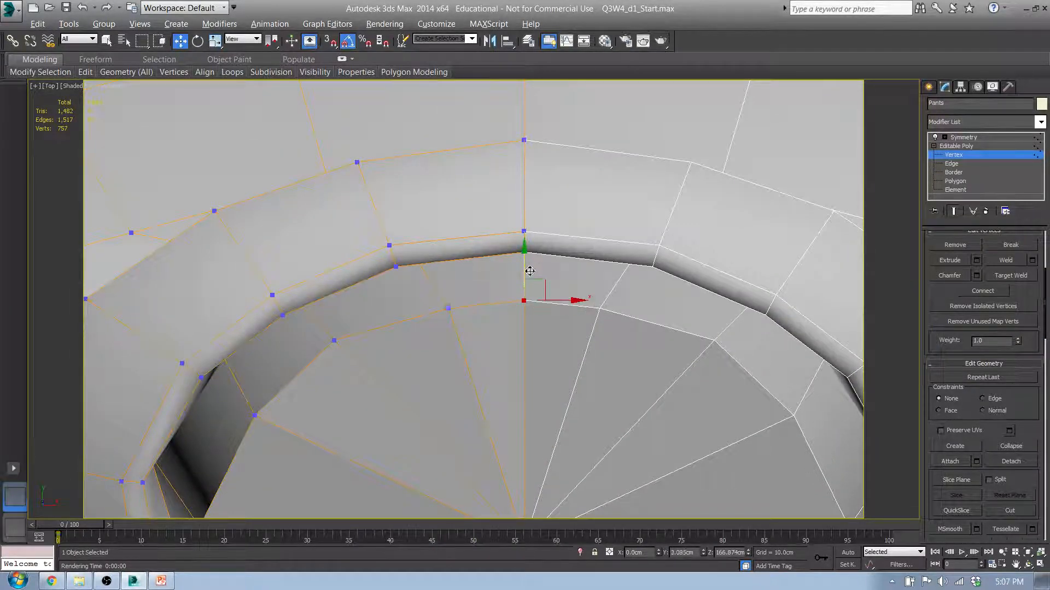
middle_click_drag(530, 272, 718, 351, "alt")
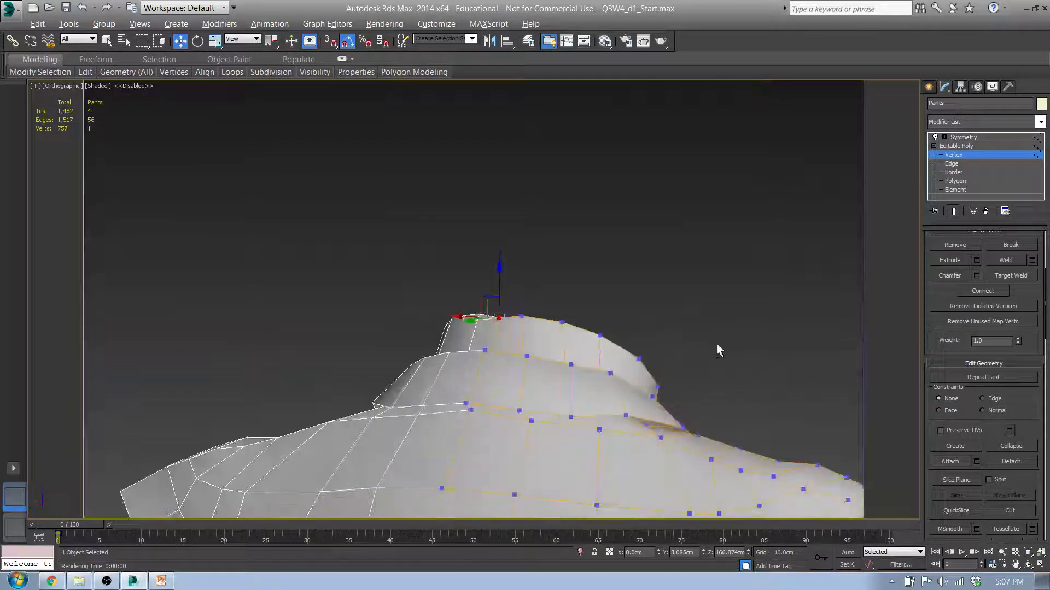
left_click_drag(500, 275, 500, 271)
Inspect the front of the collar opening and the front-centre vertex at the base of the neck.
middle_click_drag(706, 357, 511, 314)
scroll(702, 356, "down", 5)
scroll(459, 307, "up", 5)
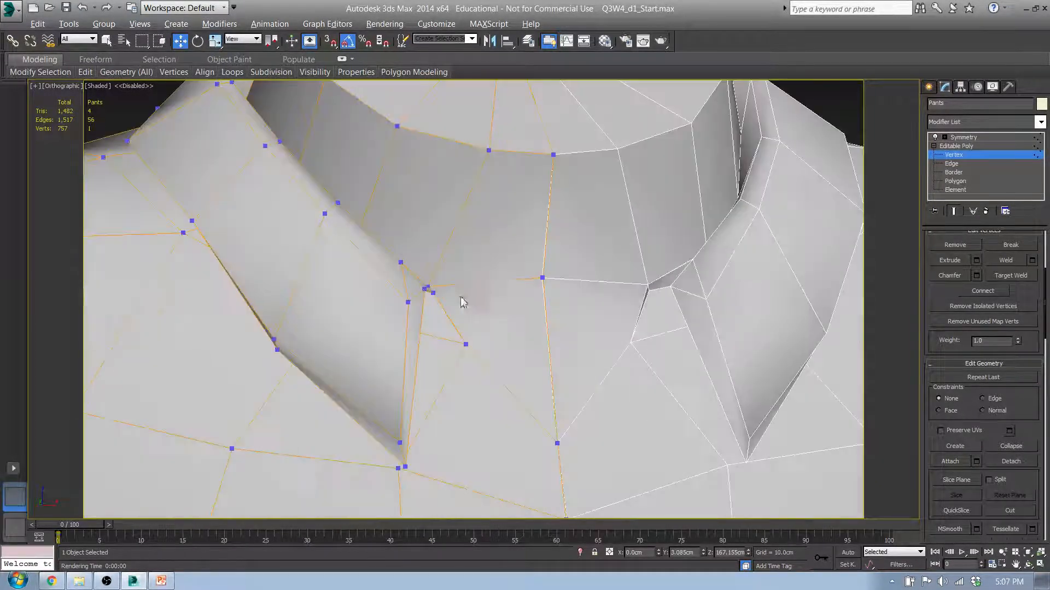
left_click(543, 278)
middle_click_drag(543, 278, 565, 276, "alt")
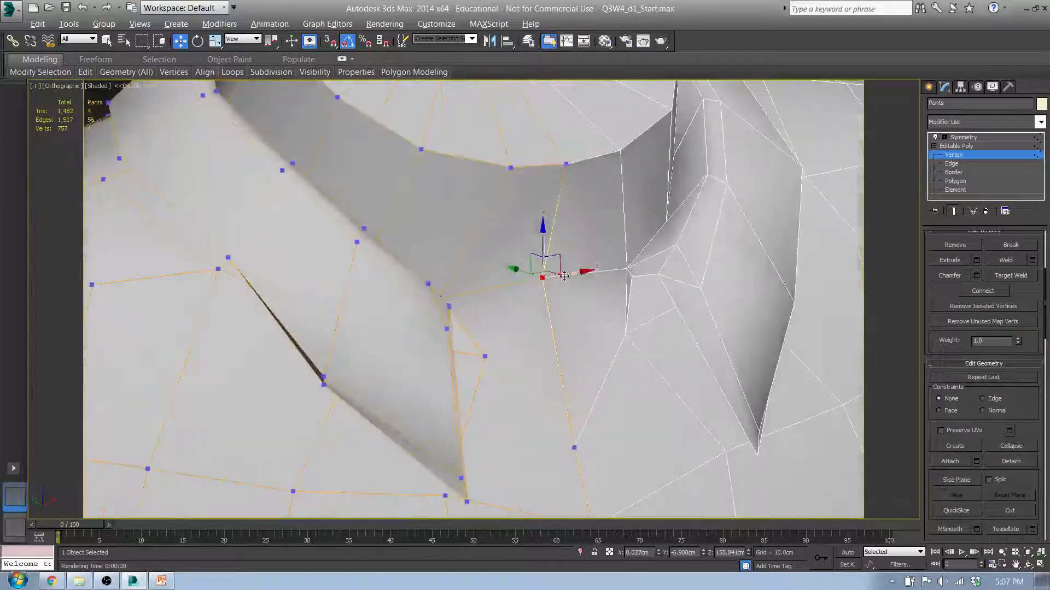
left_click(552, 302)
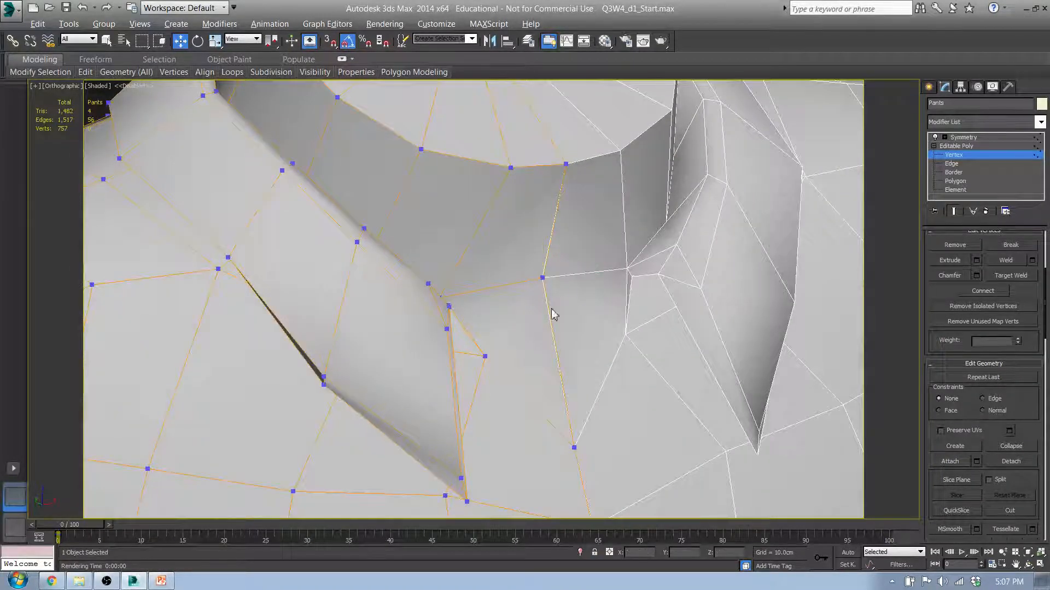
Highlight the front-centre polygons at the neck opening, above and below the base of the neck, in Polygon mode.
key("4")
left_click(535, 238)
left_click(542, 322, "shift")
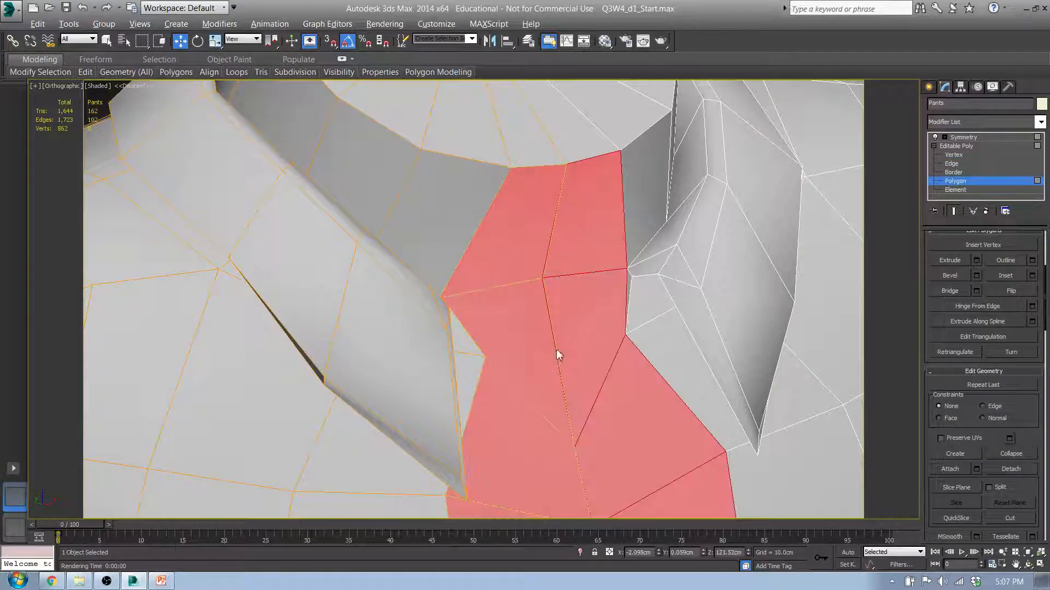
scroll(556, 354, "down", 4)
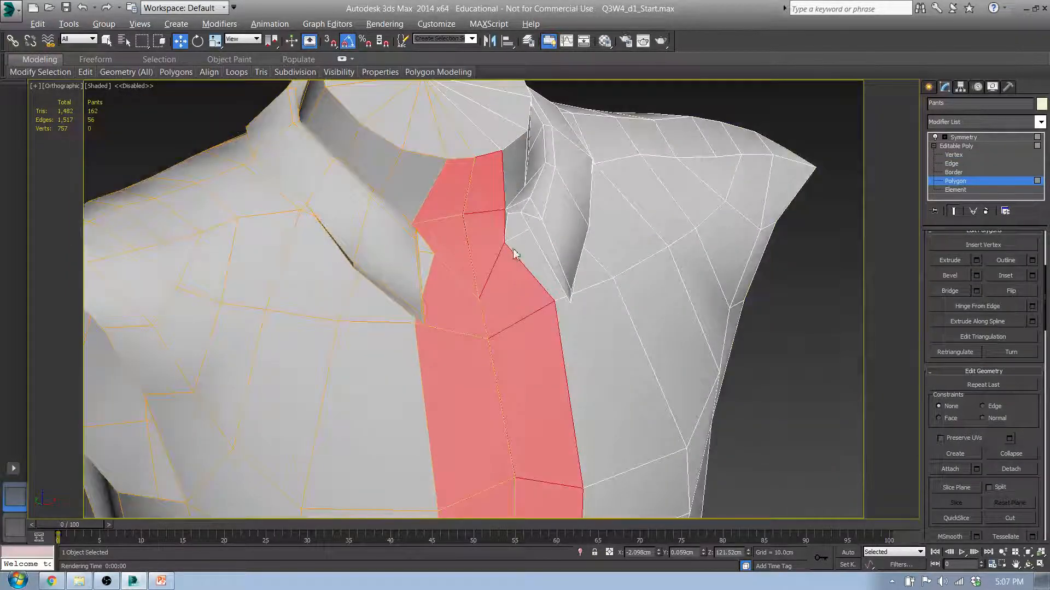
left_click(469, 216)
left_click(435, 201)
left_click(455, 234, "ctrl")
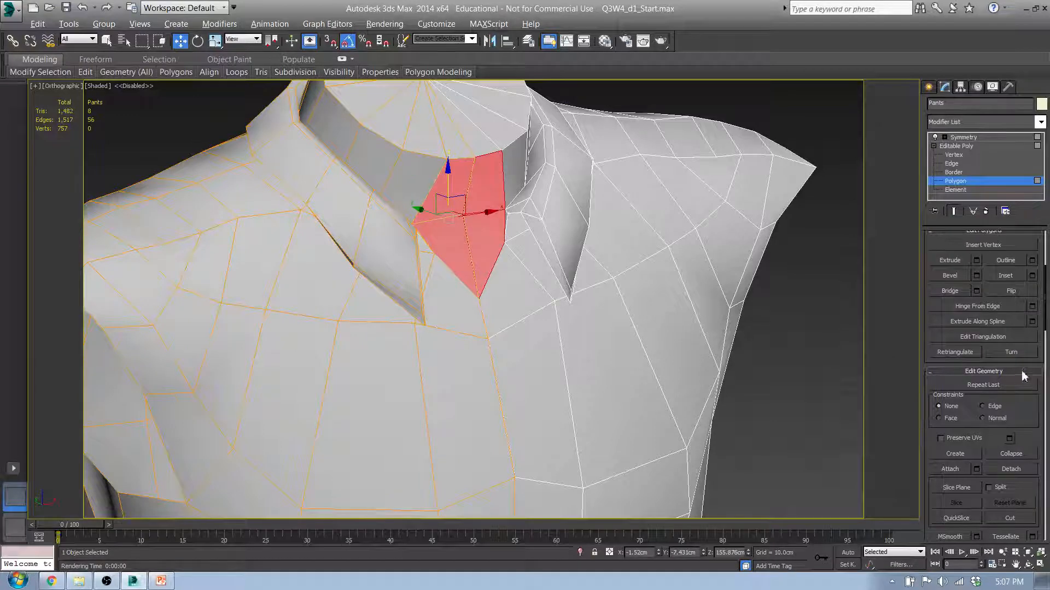
Examine the collar, shoulders and torso from the front and the side for overall shape.
mouse_move(510, 283)
middle_mouse_down("alt")
mouse_move(424, 276)
mouse_move(498, 268)
middle_mouse_up("alt")
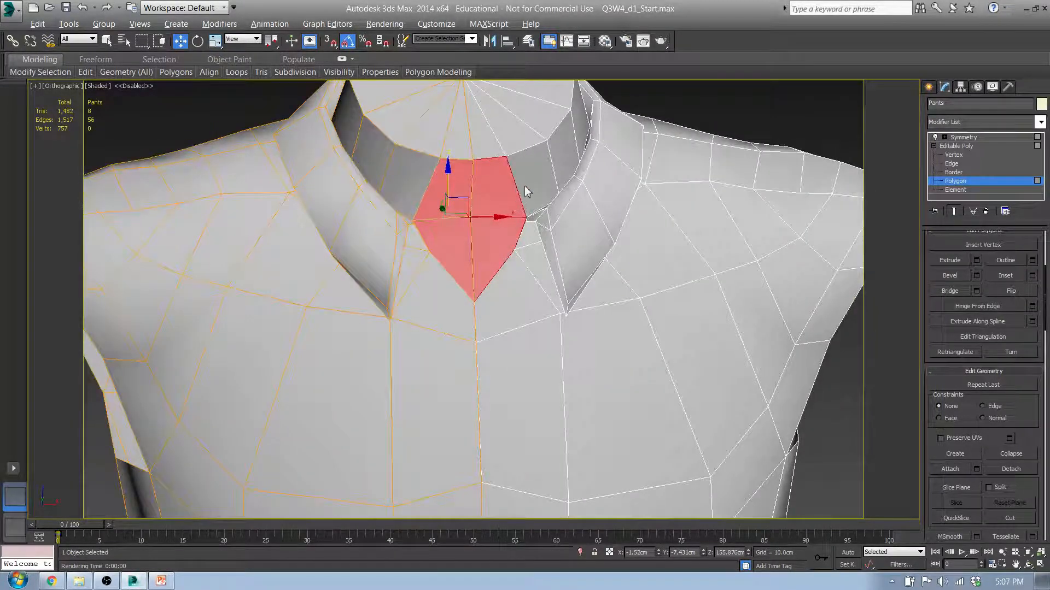
middle_click_drag(526, 211, 534, 362)
scroll(527, 332, "down", 2)
middle_click_drag(527, 417, 505, 207)
scroll(505, 207, "down", 2)
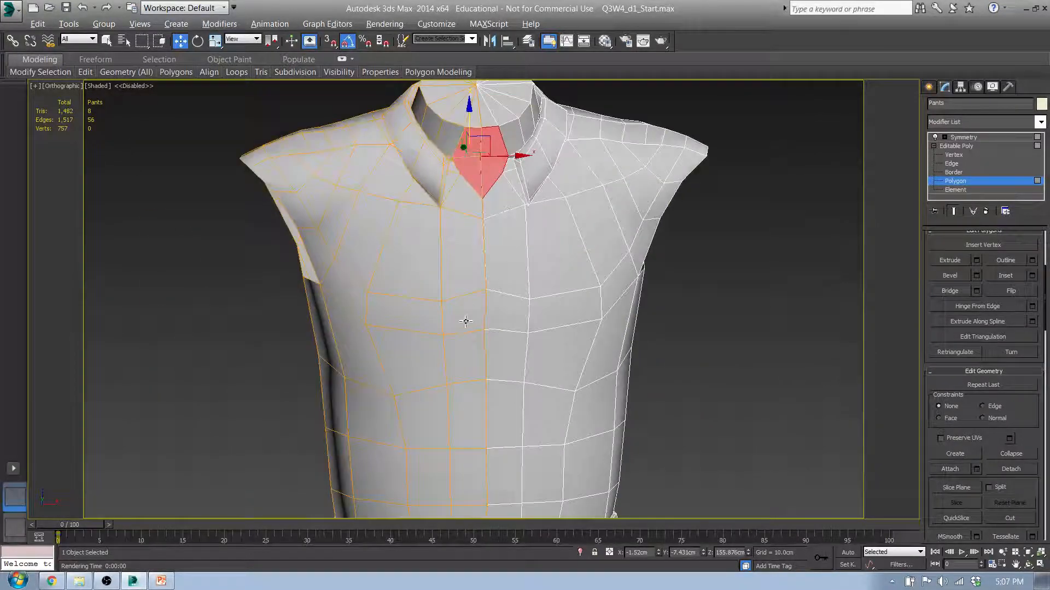
middle_click_drag(467, 317, 547, 315, "alt")
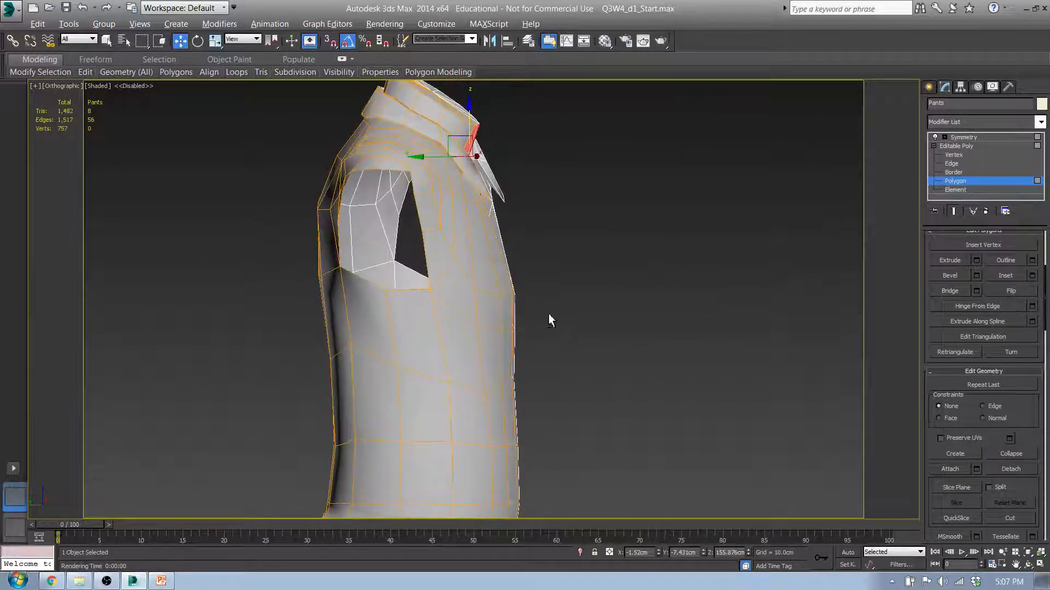
middle_click_drag(636, 243, 601, 308, "alt")
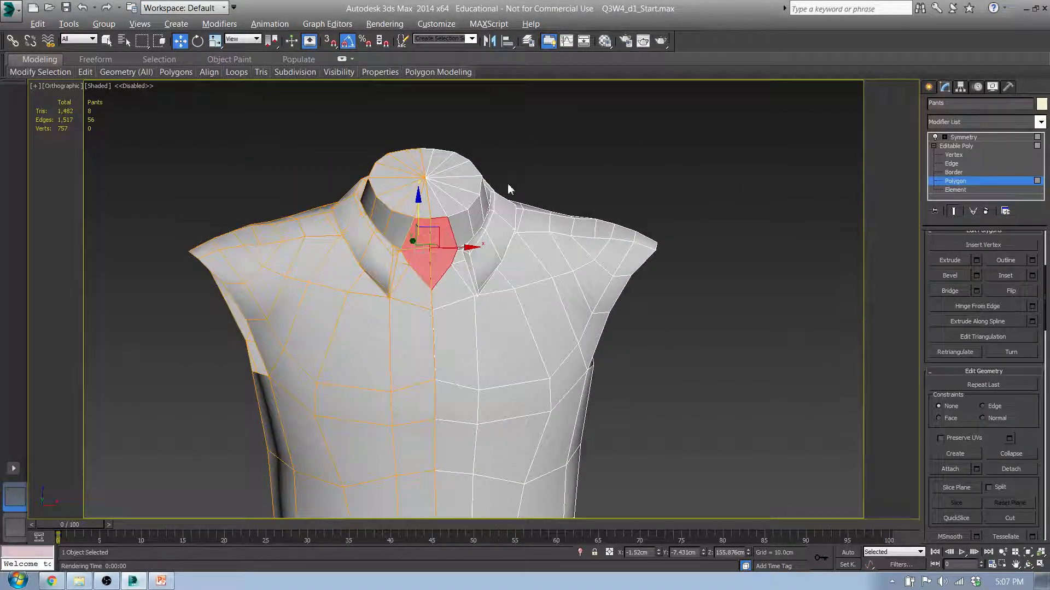
middle_click_drag(512, 260, 554, 272)
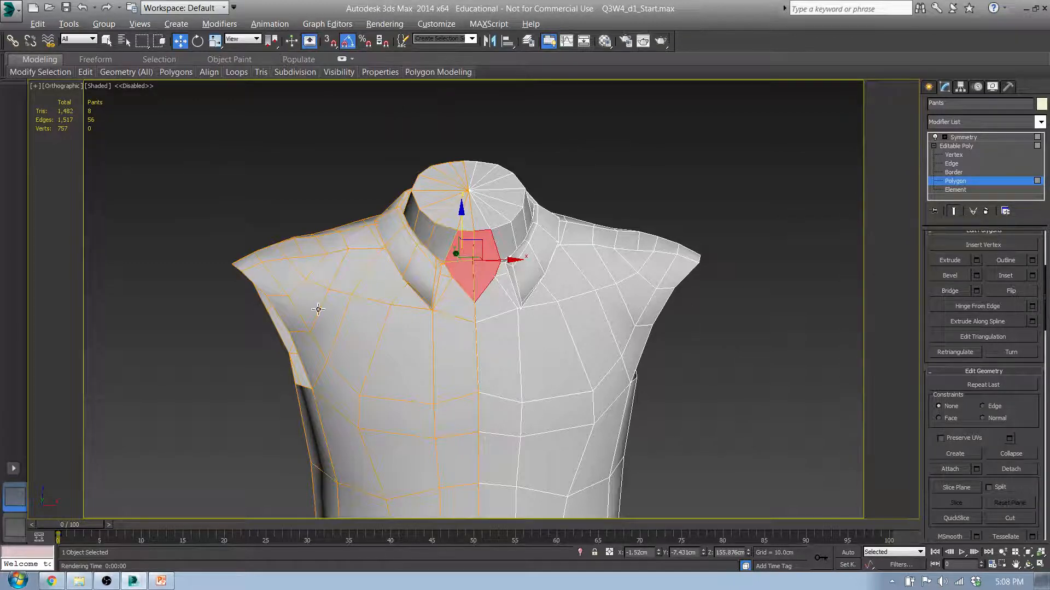
Switch to PowerPoint to read the Collar slide of Q3W4_d1.pptx enlarged, keep the presentation open, and return to 3ds Max.
left_click(159, 581)
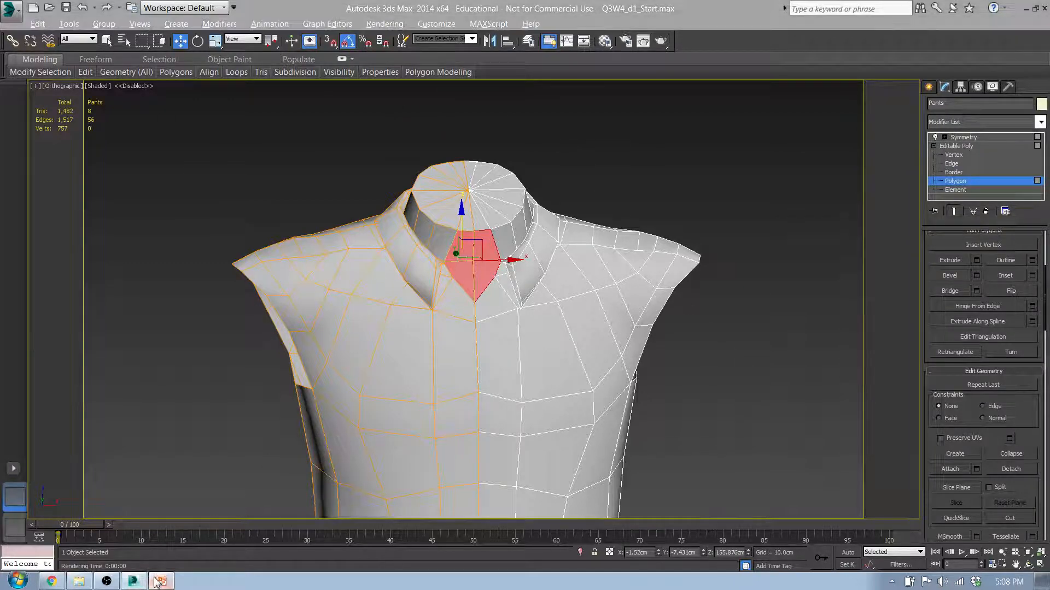
left_click(225, 328)
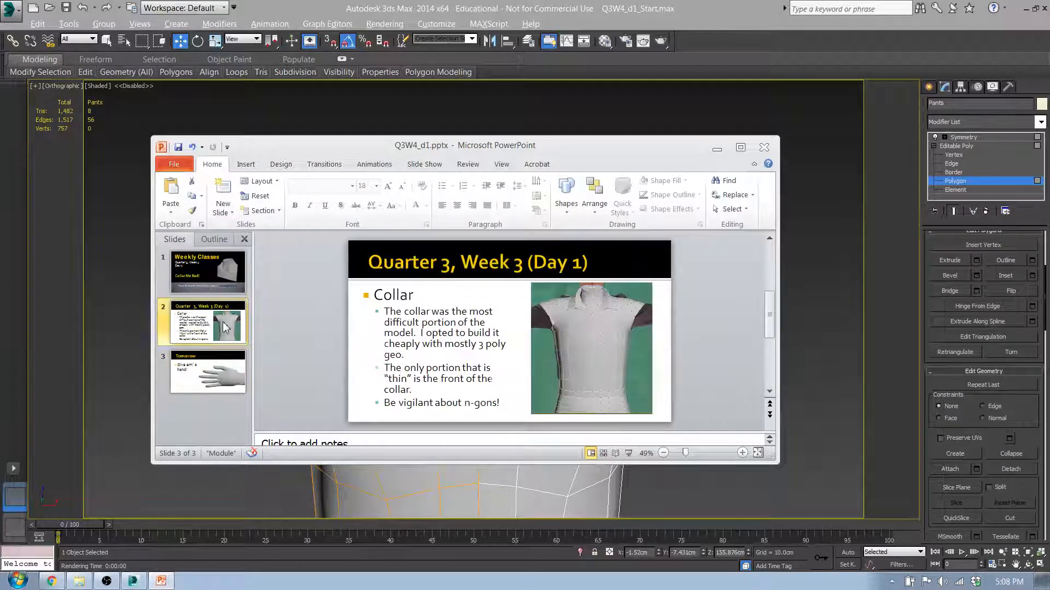
left_click(740, 148)
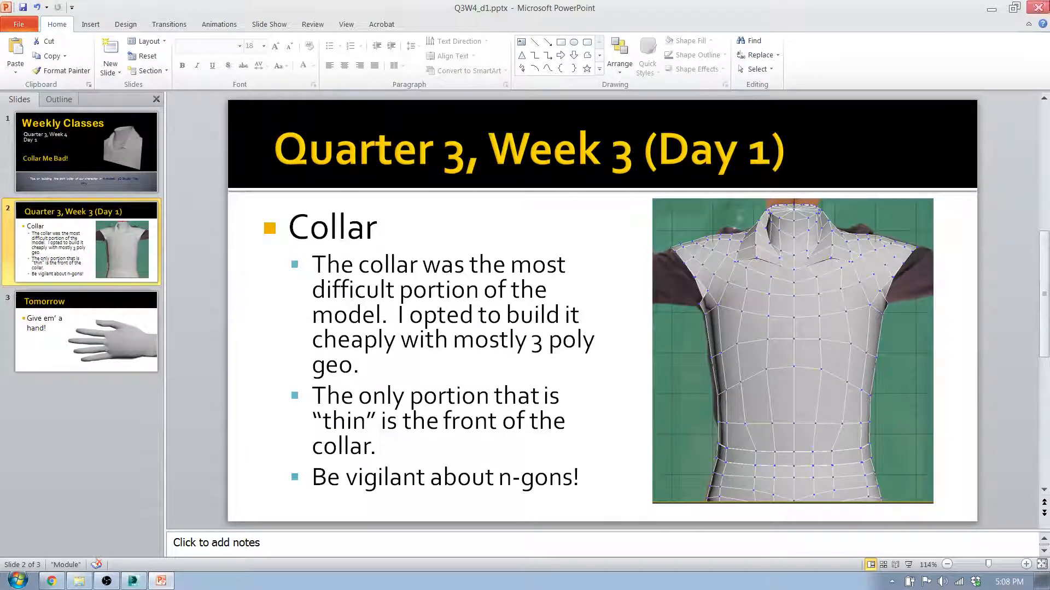
left_click(1039, 7)
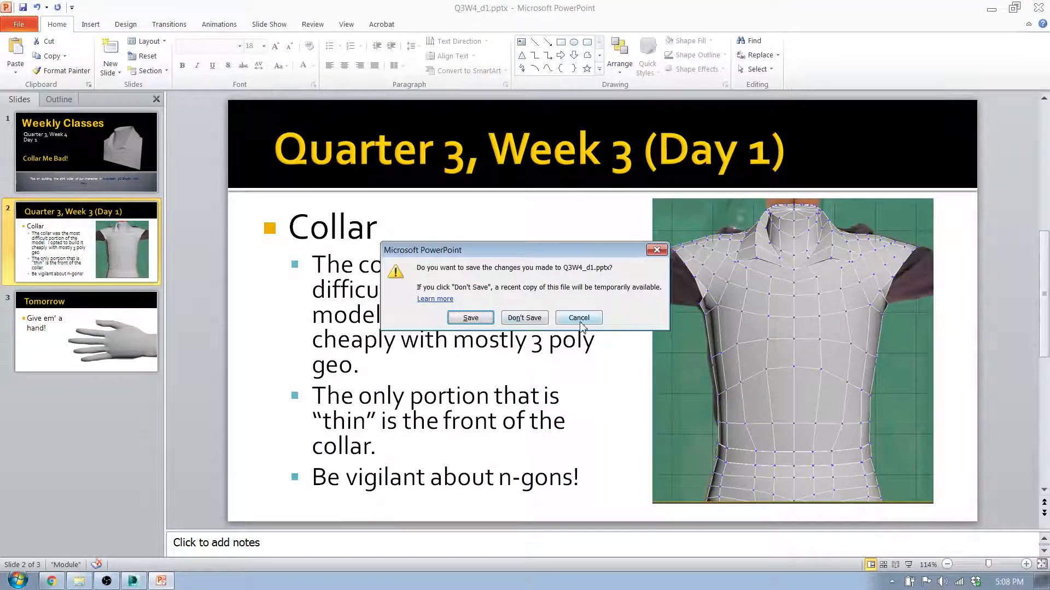
left_click(581, 319)
left_click(992, 9)
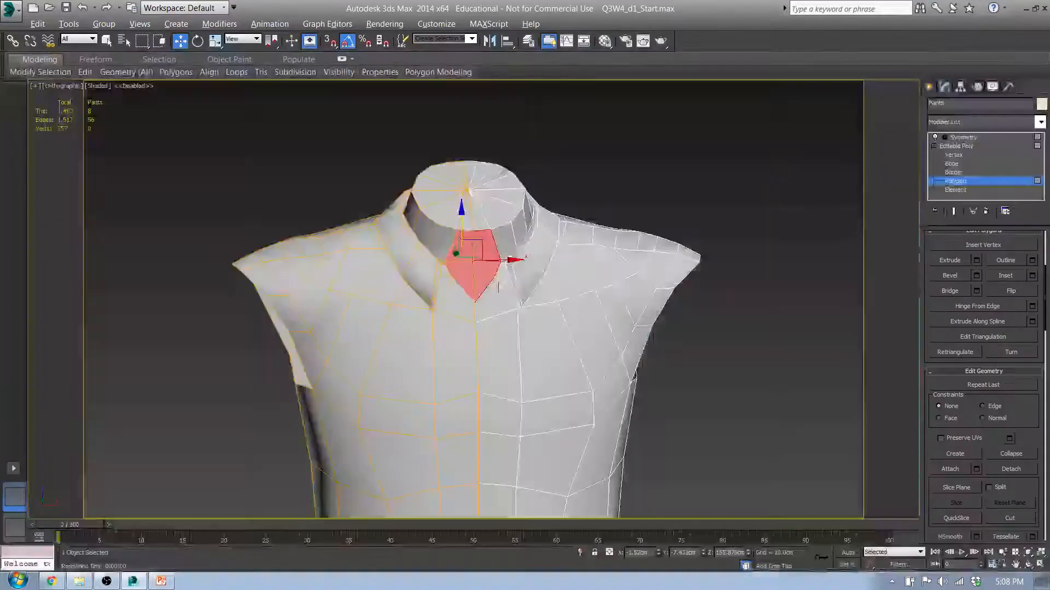
Delete the Symmetry modifier from the Pants object.
left_click(567, 234)
left_click(405, 304)
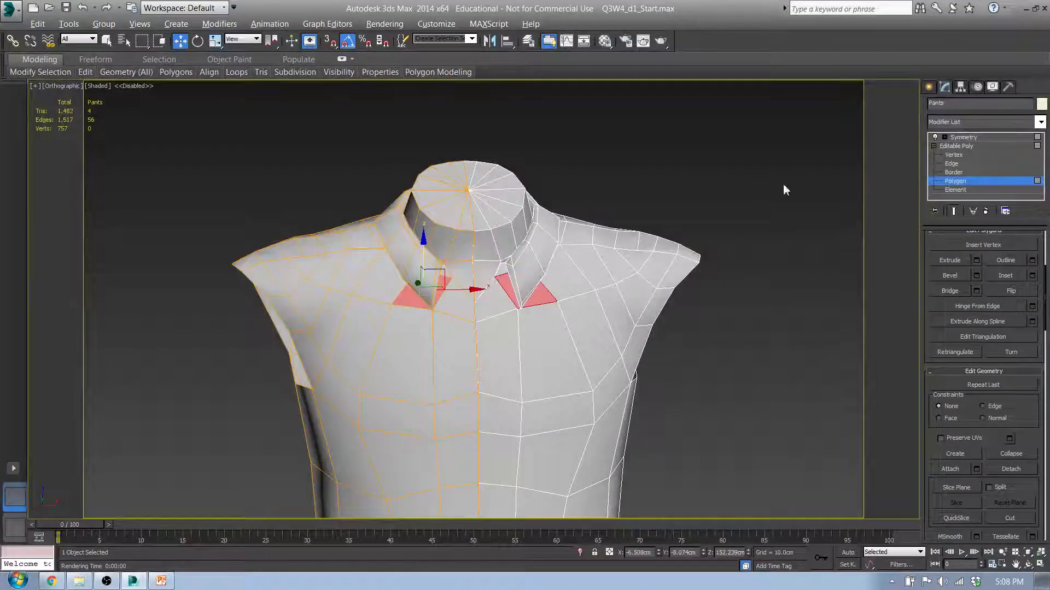
left_click(958, 138)
right_click(958, 138)
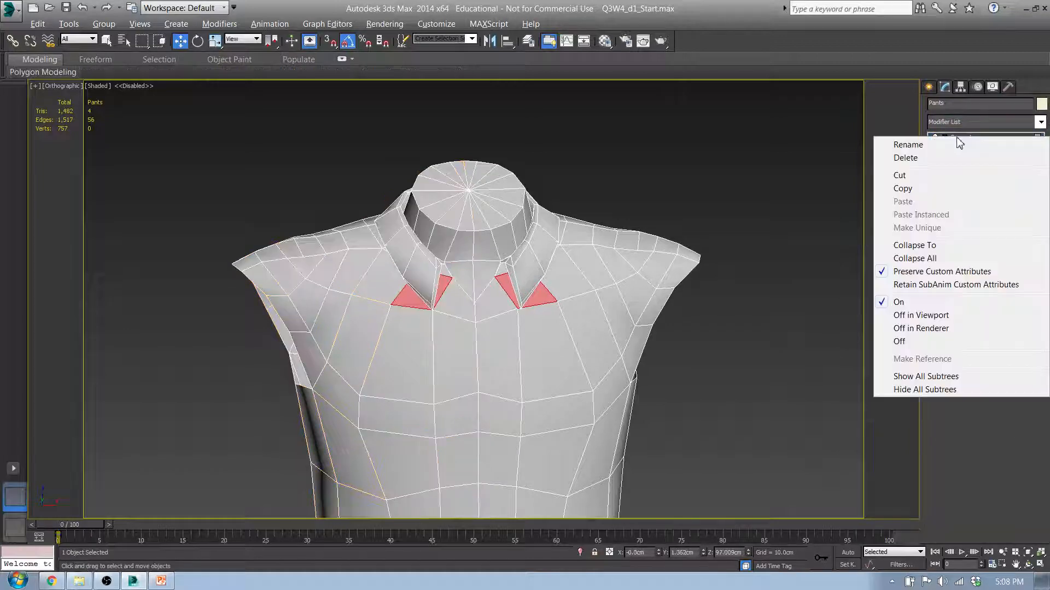
left_click(937, 158)
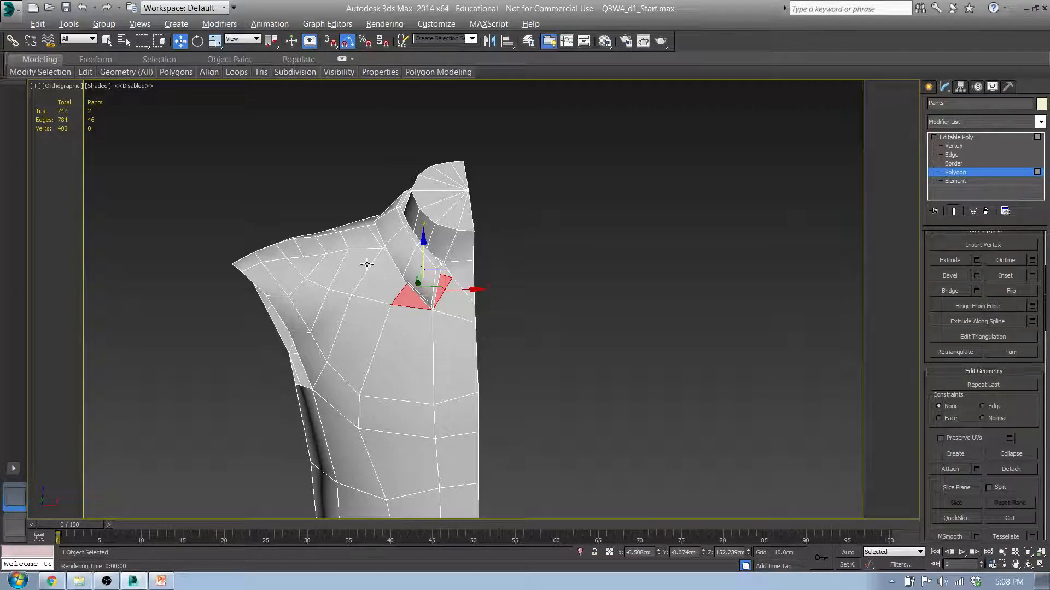
Check the half model for n-gons by numerically selecting polygons with more than 4 sides, and inspect the mesh from several angles.
left_click(502, 275)
left_click(149, 60)
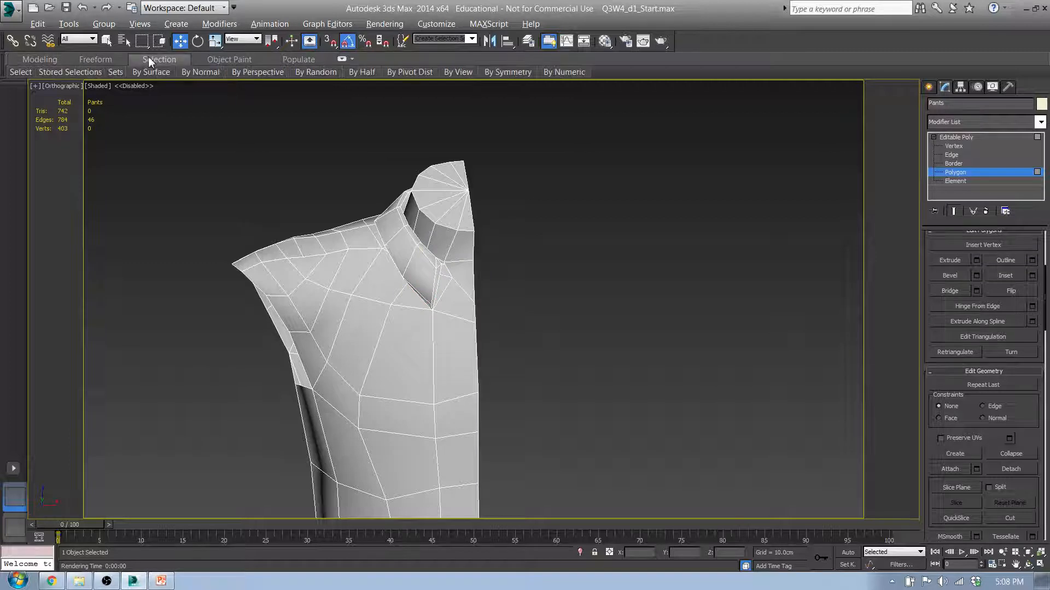
left_click(568, 72)
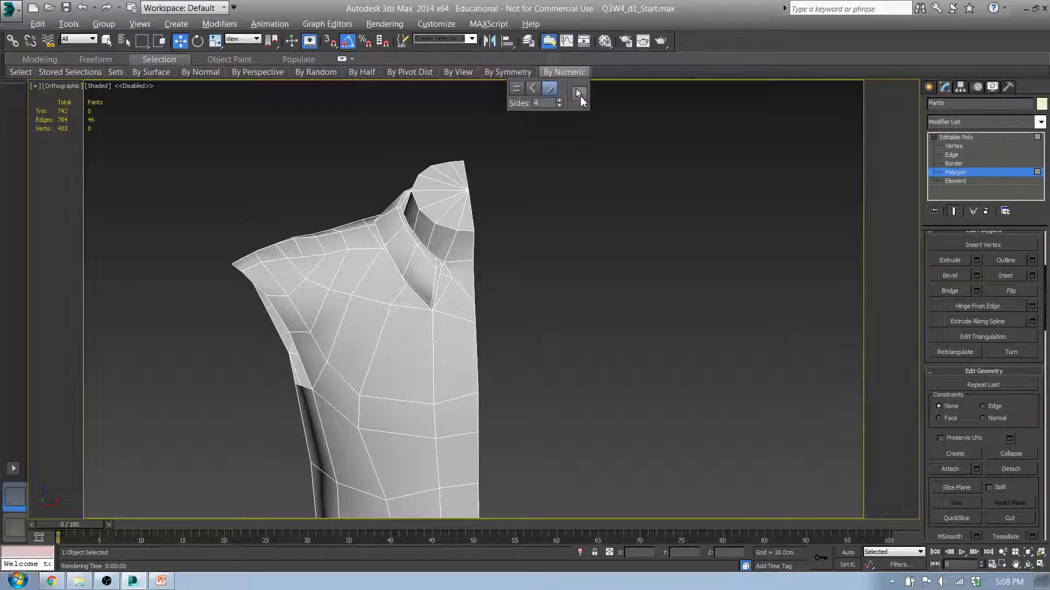
middle_click_drag(427, 295, 502, 238, "alt")
scroll(497, 347, "down", 5)
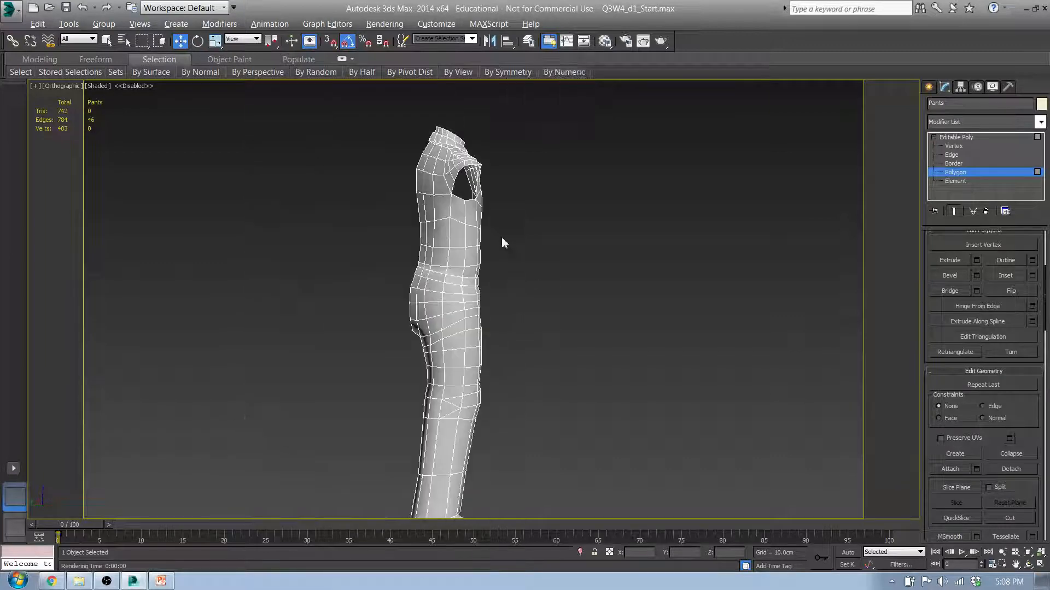
middle_click_drag(499, 395, 425, 399, "alt")
middle_click_drag(481, 273, 429, 358)
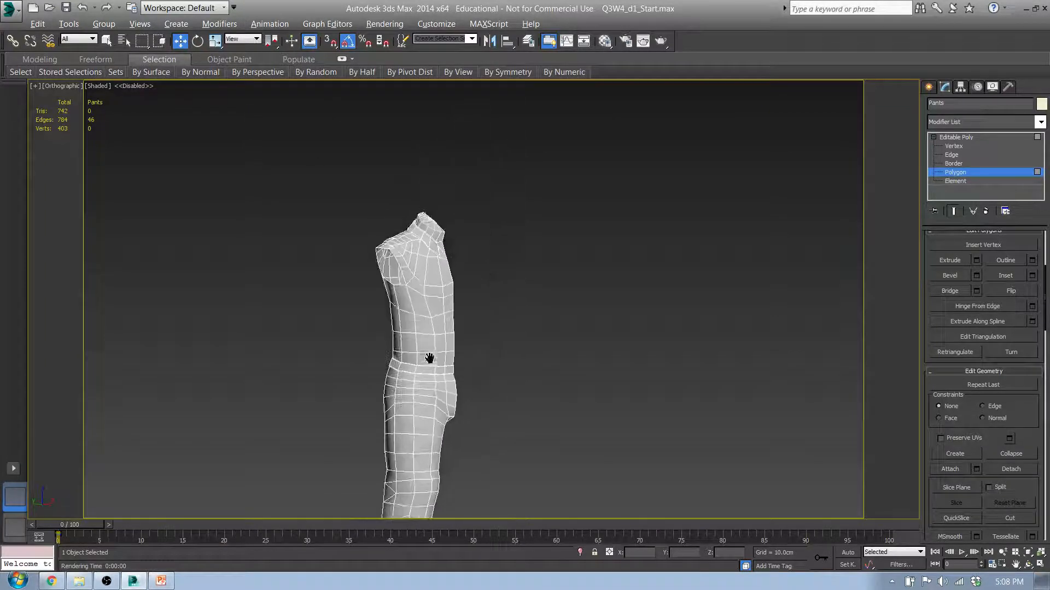
scroll(442, 237, "up", 5)
middle_click_drag(444, 247, 408, 289, "alt")
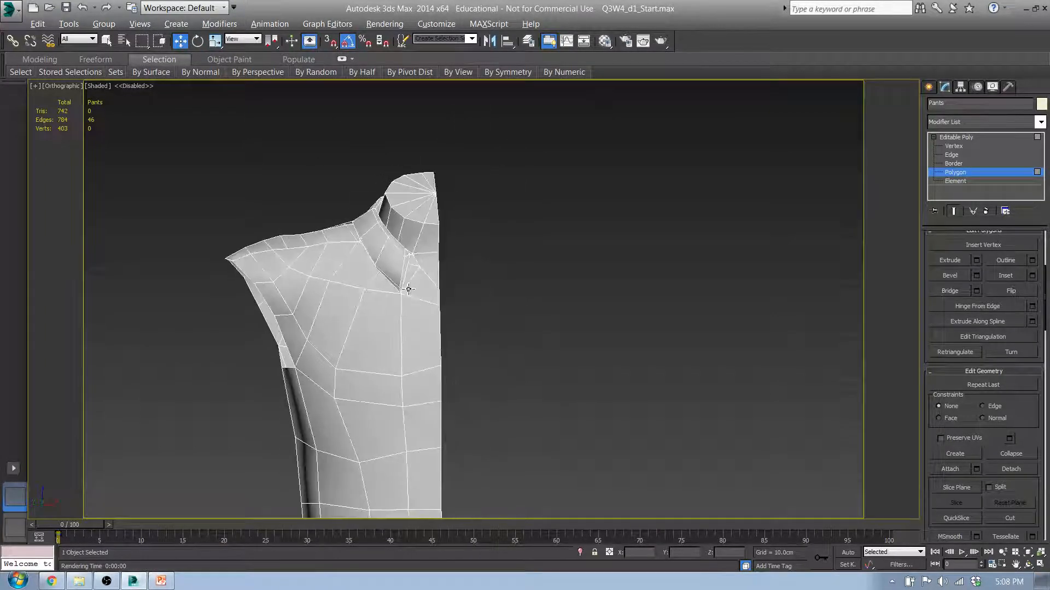
Show the half model against the reference photo in the Front view and save the scene.
key("f")
scroll(403, 286, "up", 3)
scroll(356, 206, "down", 3)
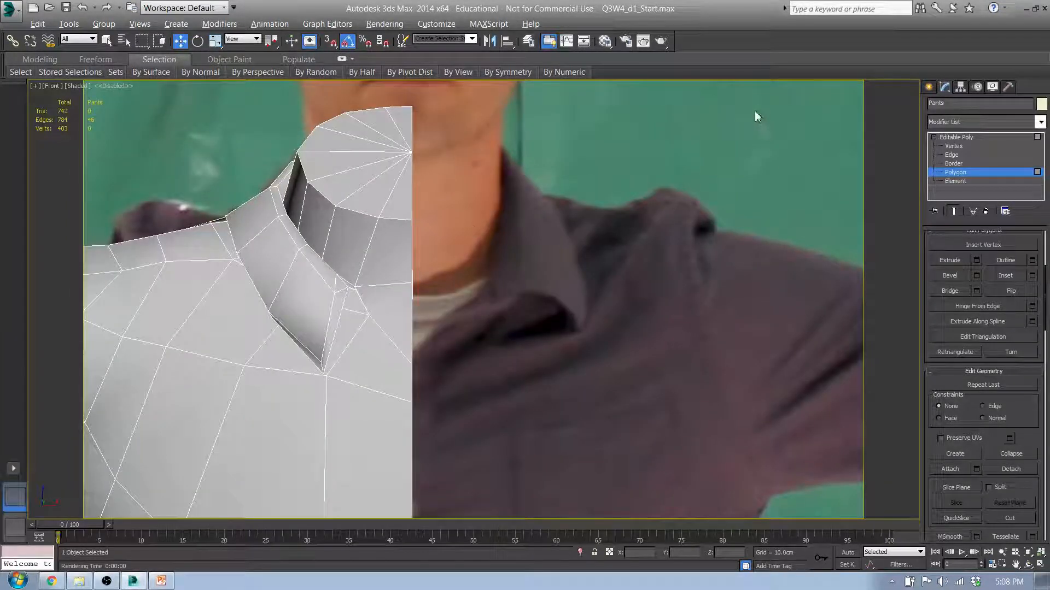
left_click(65, 9)
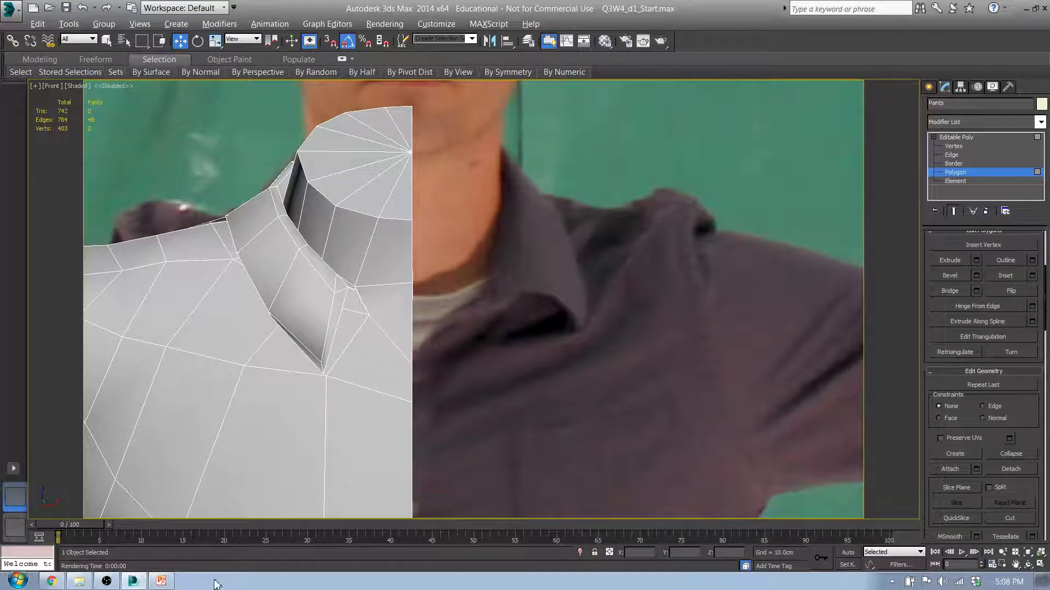